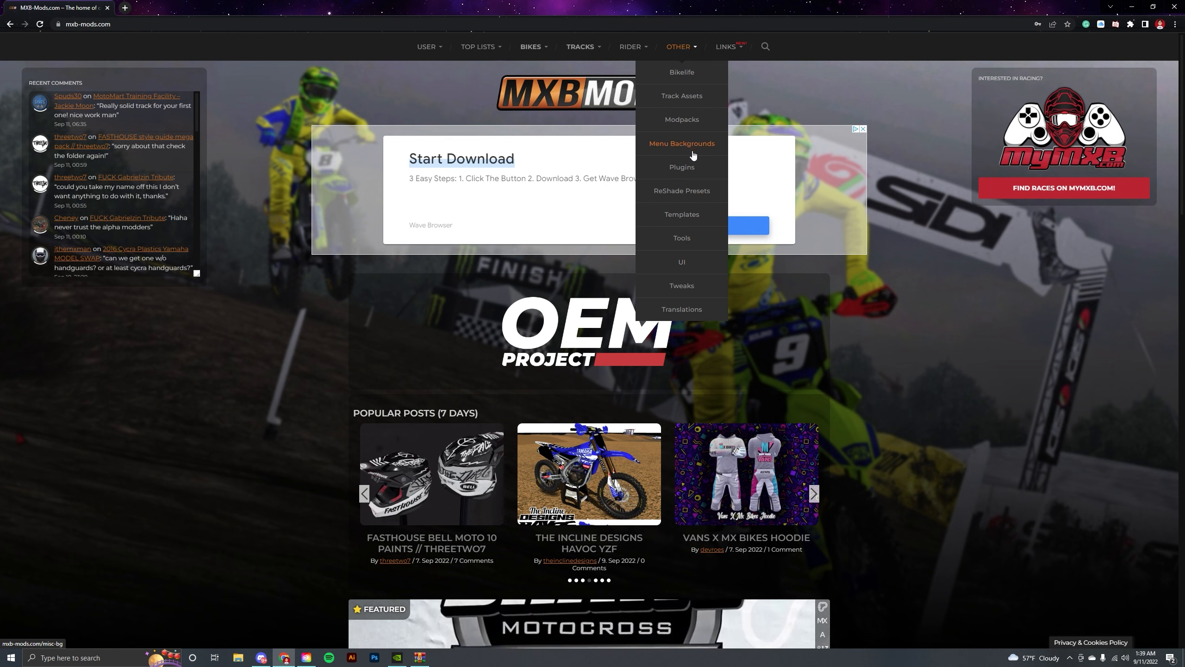
pyautogui.click(769, 46)
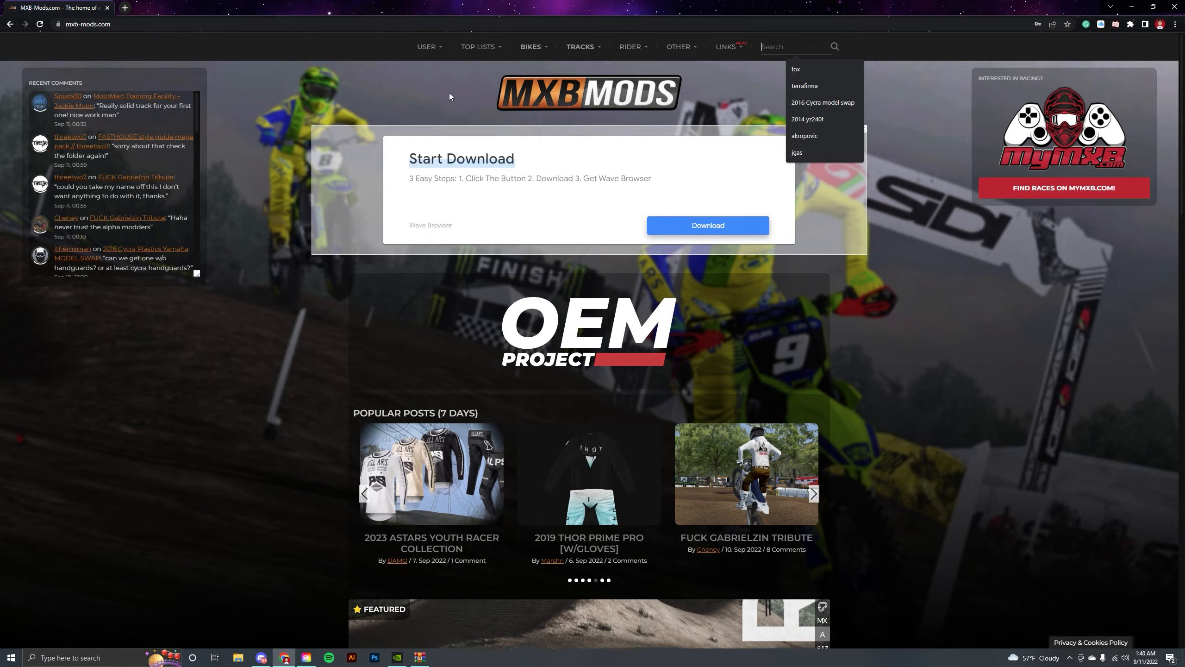
pyautogui.scroll(-12, 410, 104)
pyautogui.scroll(10, 451, 152)
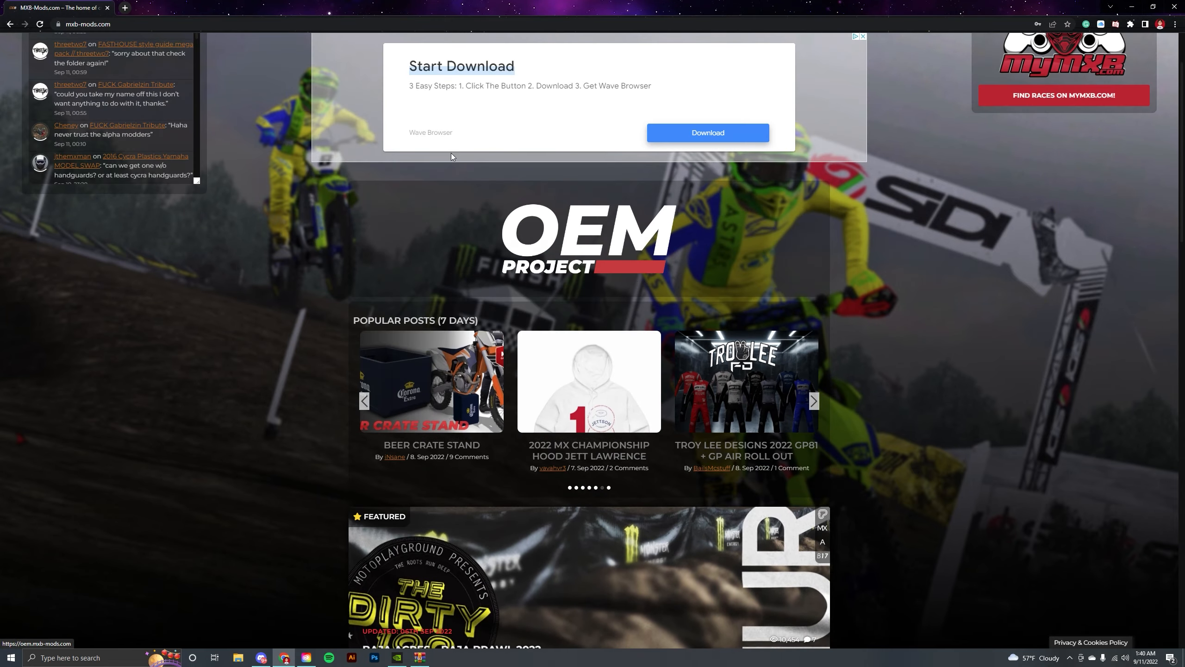
pyautogui.scroll(-15, 451, 152)
pyautogui.scroll(-5, 483, 198)
pyautogui.scroll(20, 759, 67)
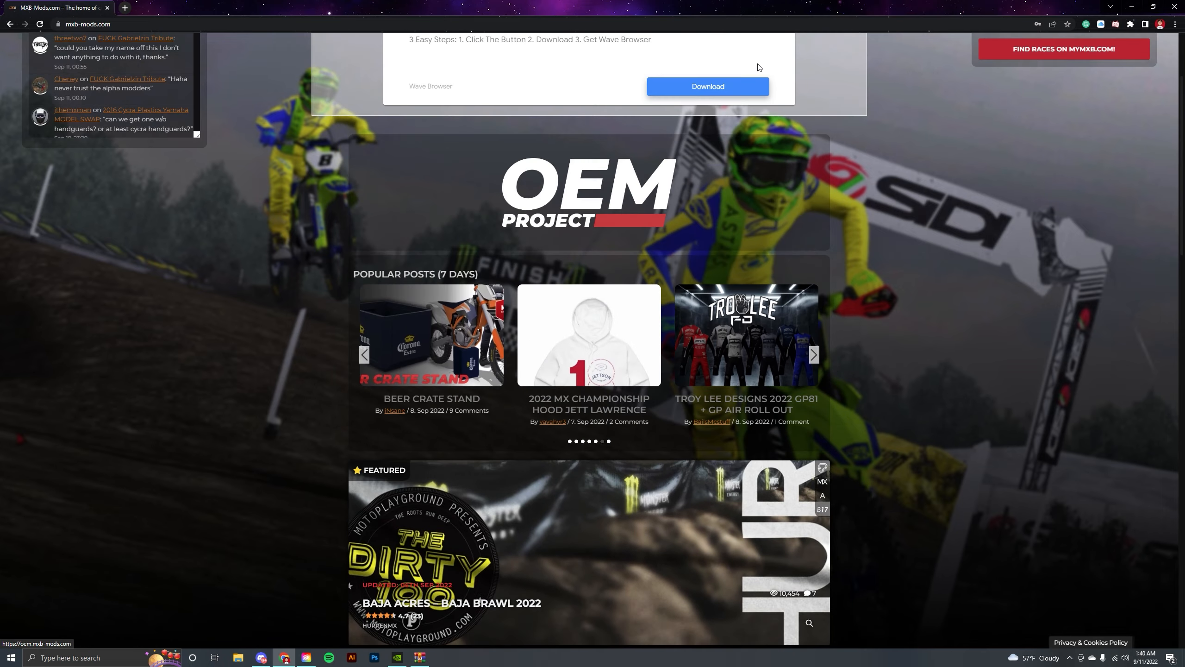
pyautogui.scroll(3, 760, 68)
# Open the forum thread 'OEM 2020 - Additional Downloads, Patches and Templates' in a new browser tab.
pyautogui.click(767, 47)
pyautogui.write('add')
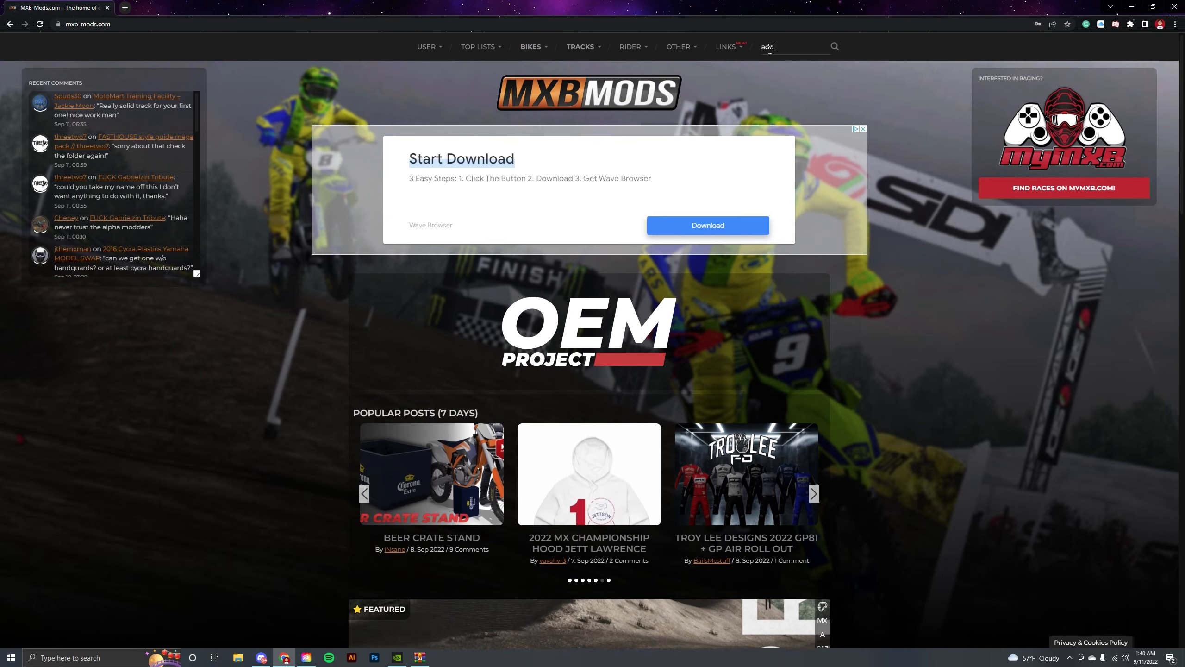
pyautogui.click(123, 8)
pyautogui.write('add')
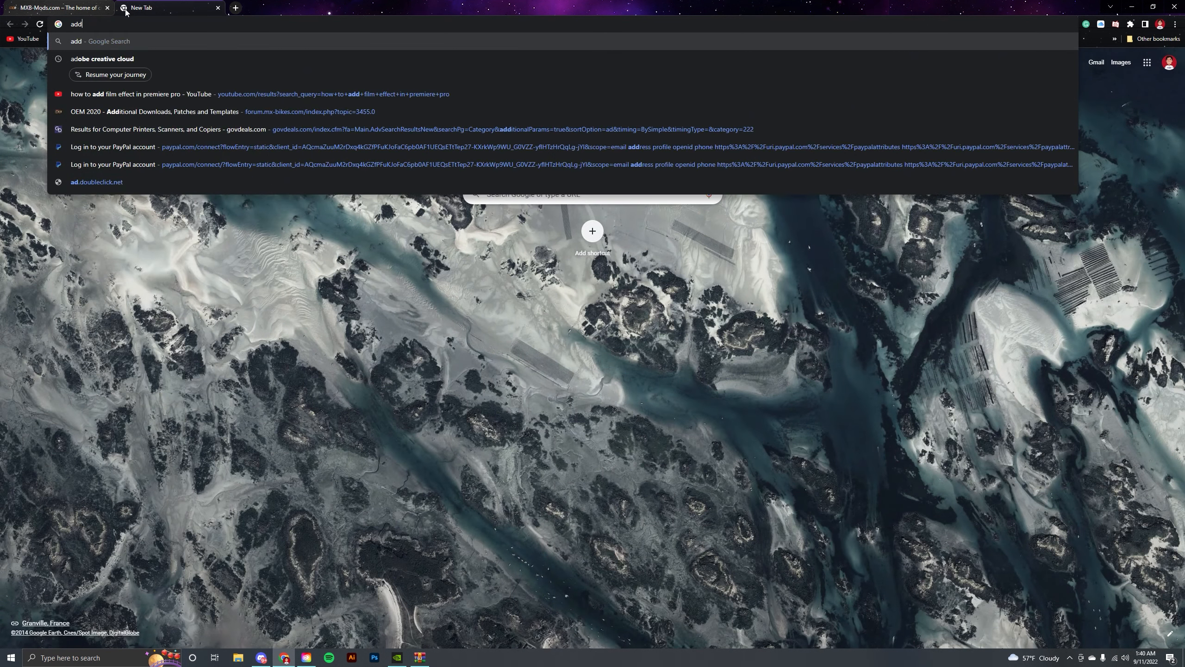
pyautogui.write('itional templa')
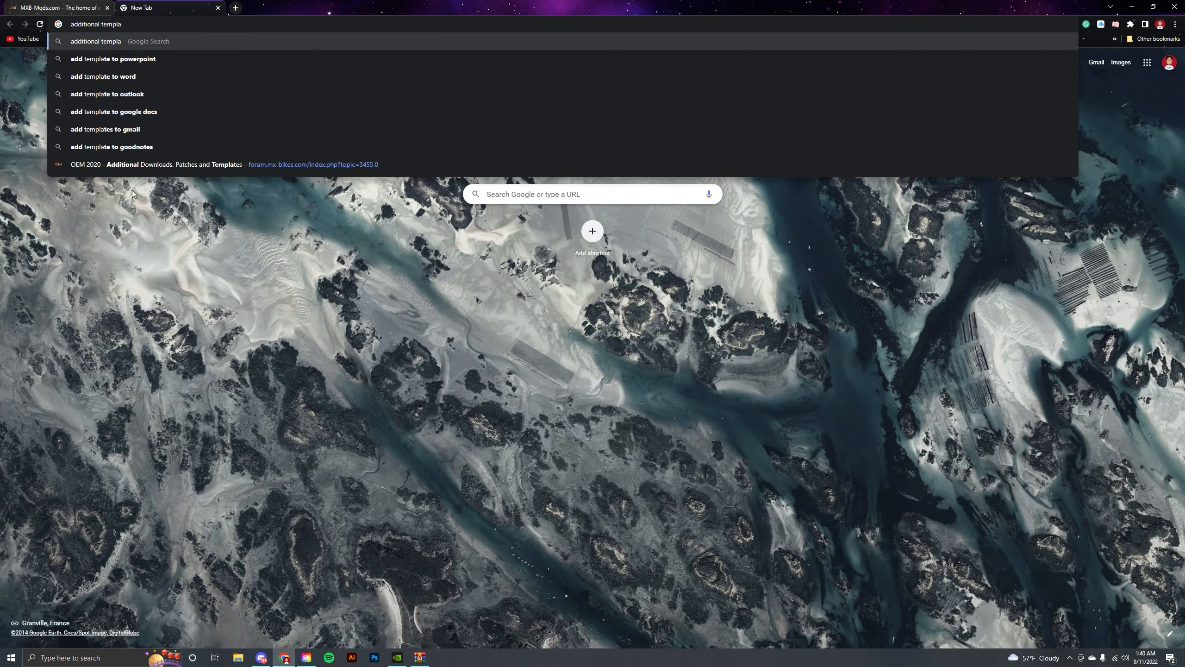
pyautogui.click(150, 164)
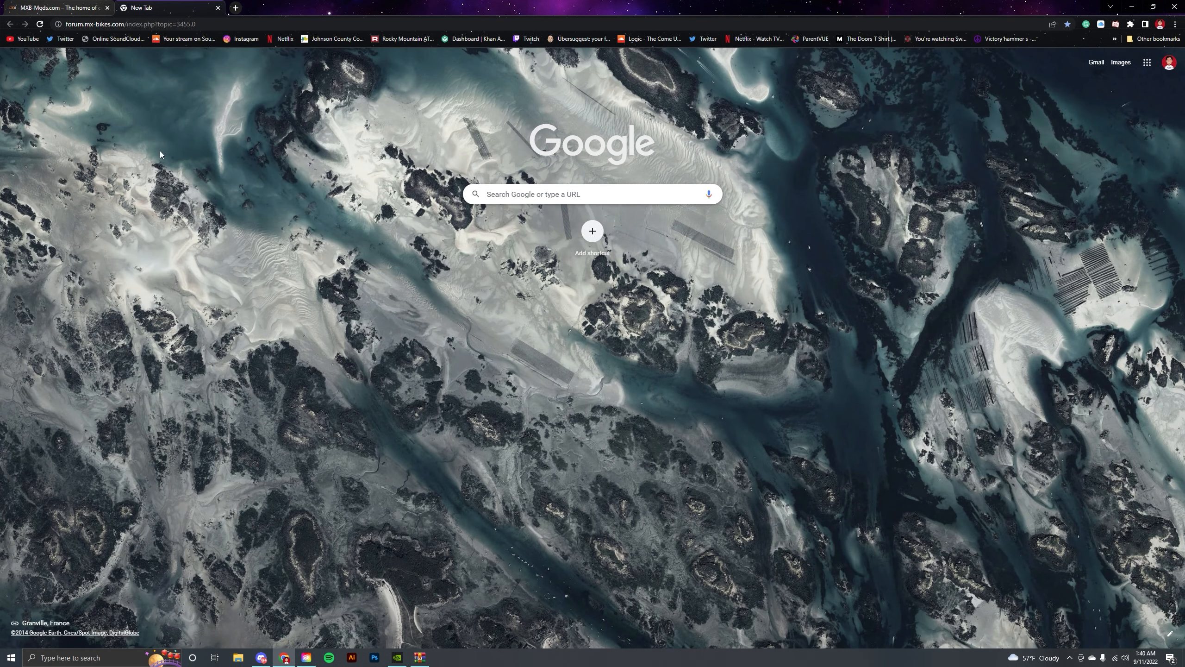
pyautogui.click(85, 10)
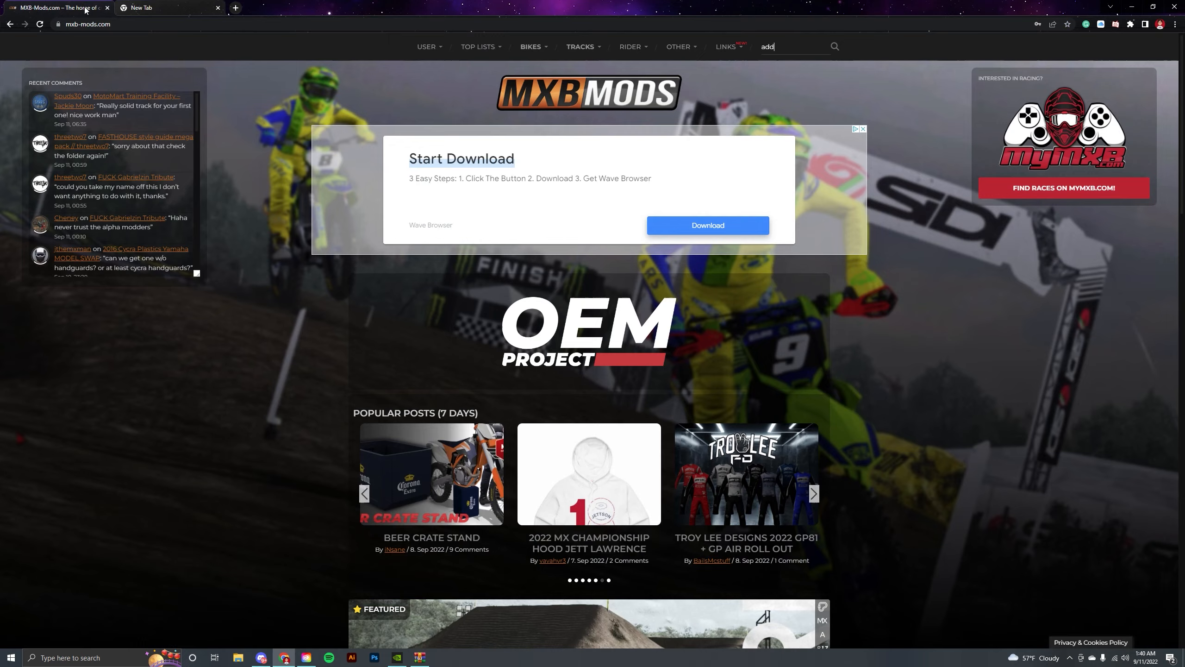
pyautogui.click(137, 6)
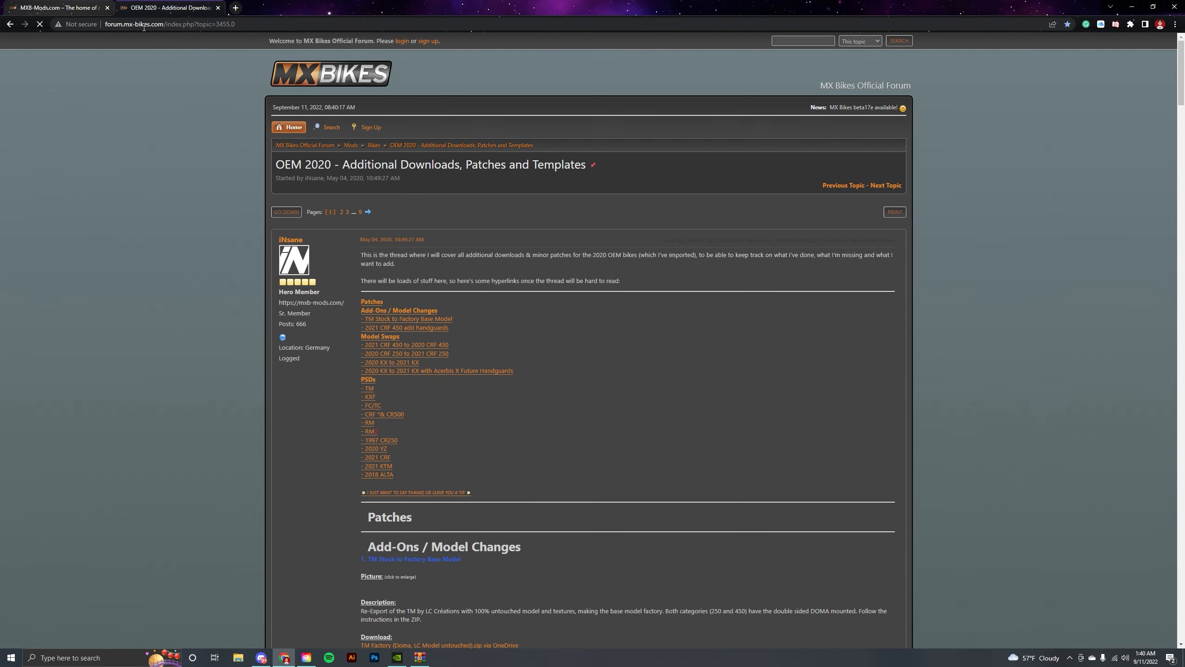
# Download CRF2021_Template.zip from the thread's 2021 CRF template section via OneDrive.
pyautogui.scroll(-7, 400, 245)
pyautogui.scroll(7, 402, 234)
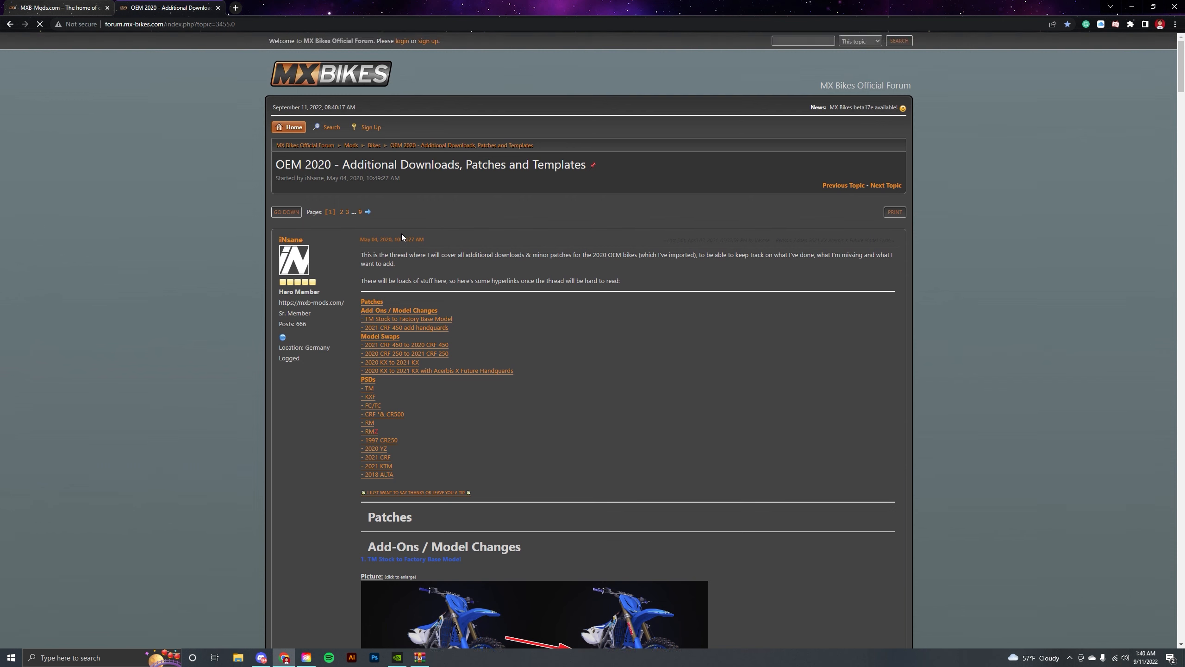
pyautogui.scroll(-15, 390, 281)
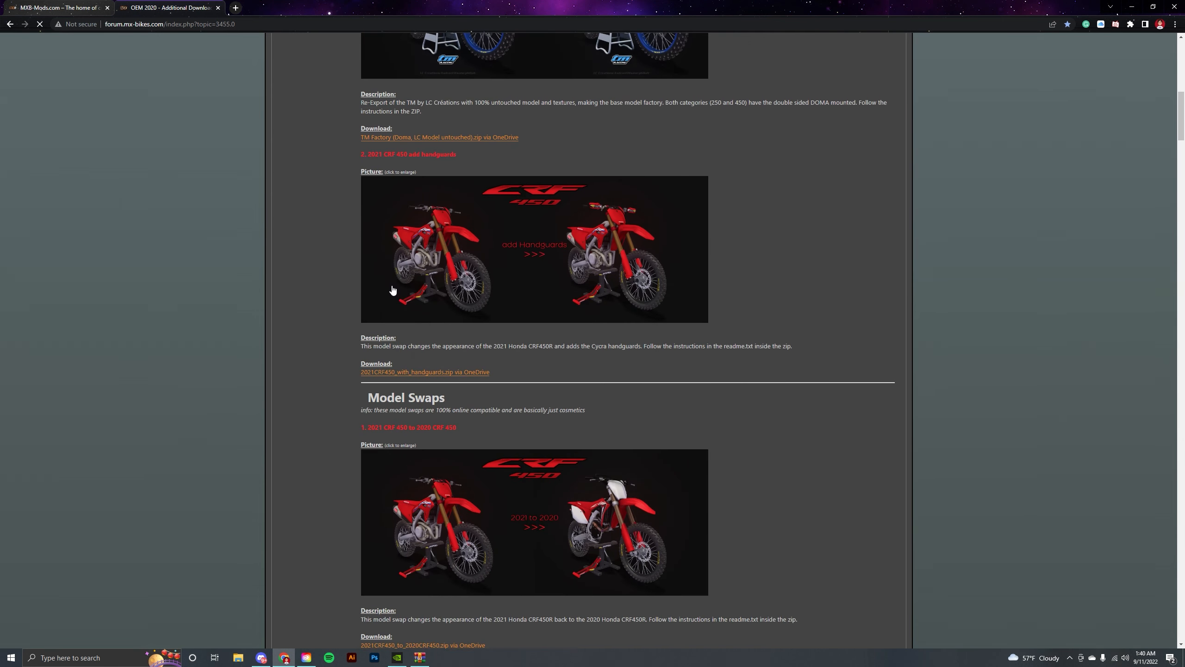
pyautogui.scroll(5, 391, 286)
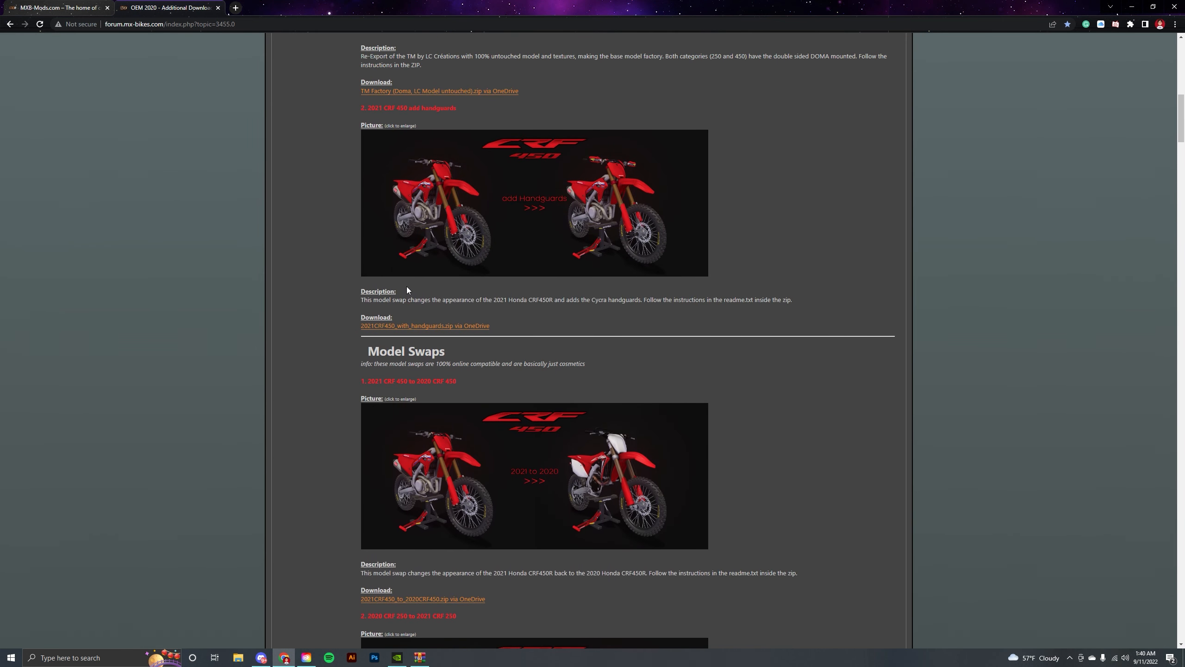
pyautogui.scroll(2, 402, 303)
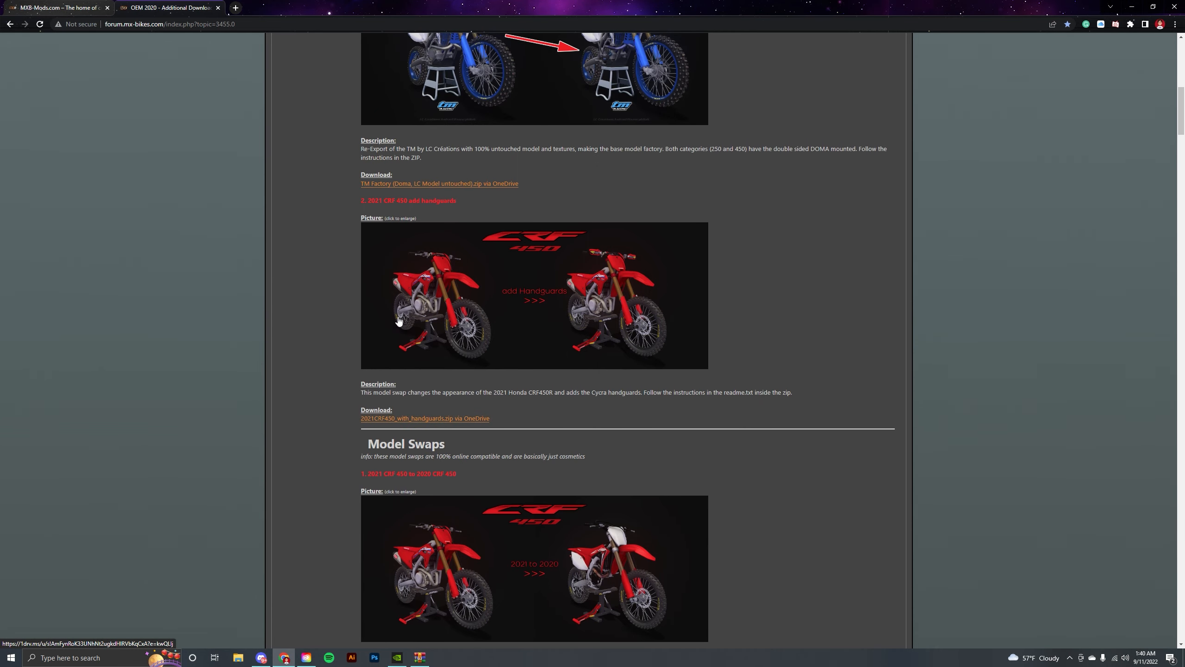
pyautogui.scroll(9, 397, 303)
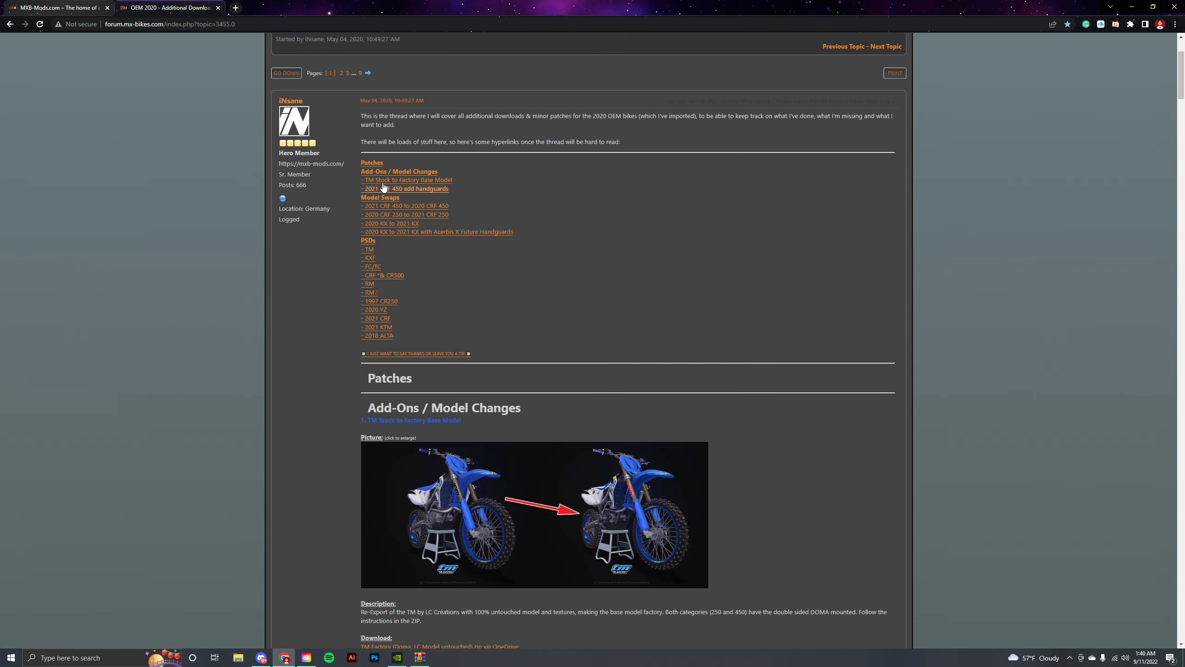
pyautogui.click(371, 276)
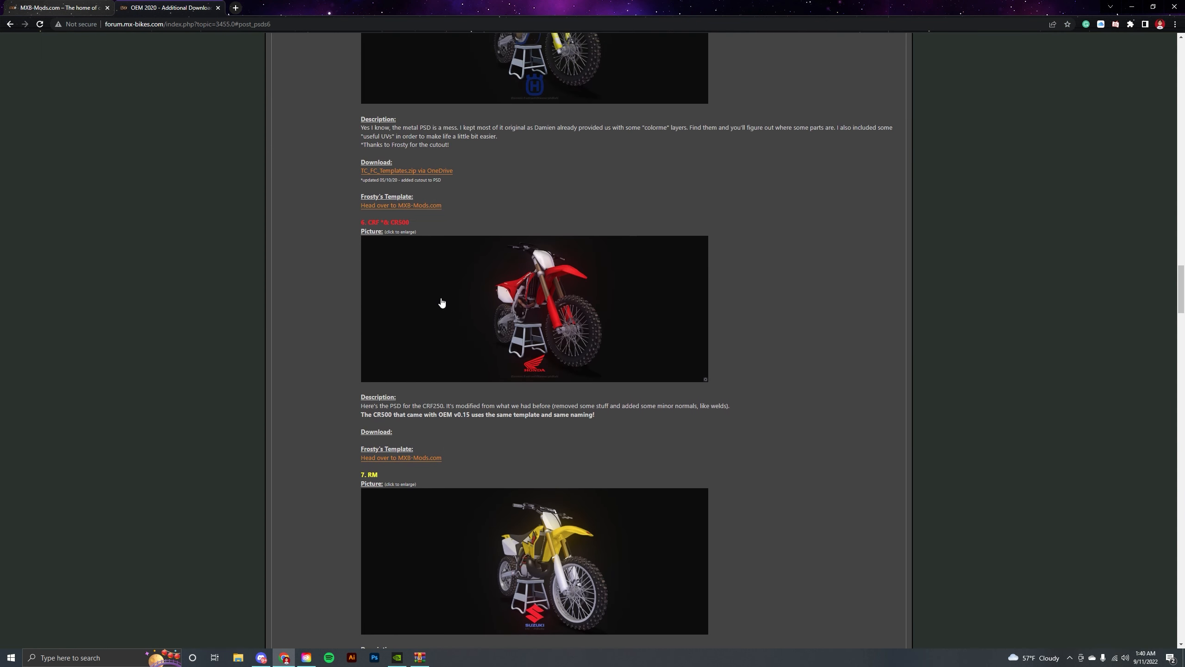
pyautogui.scroll(-15, 437, 314)
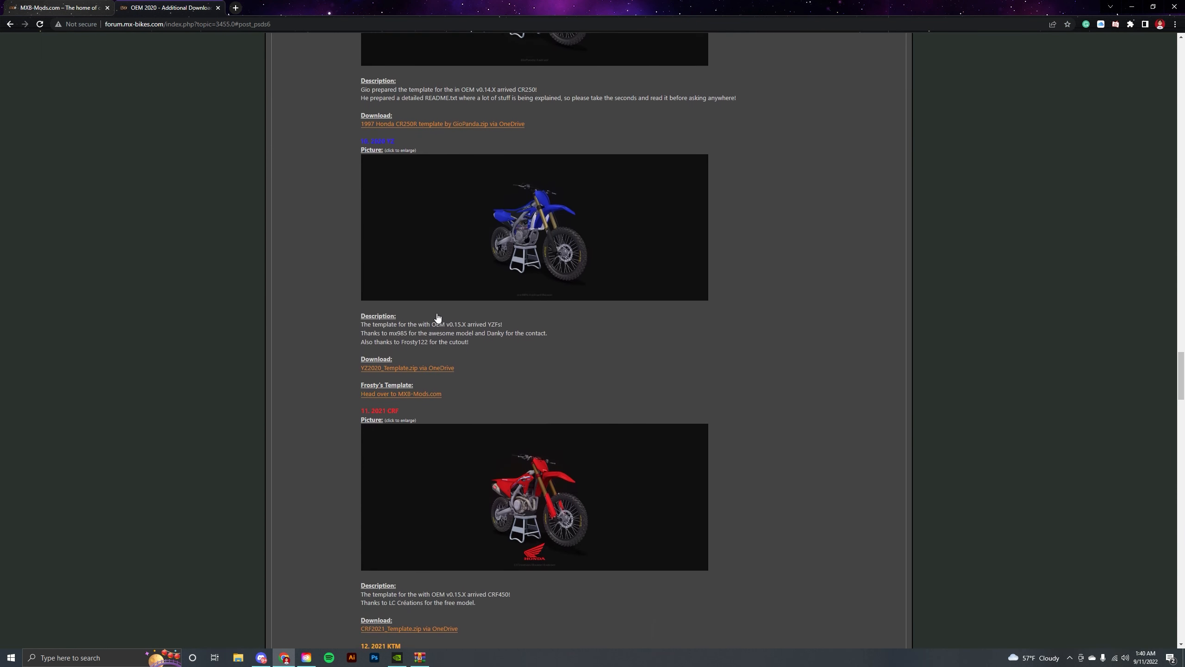
pyautogui.scroll(-4, 437, 314)
pyautogui.scroll(2, 412, 265)
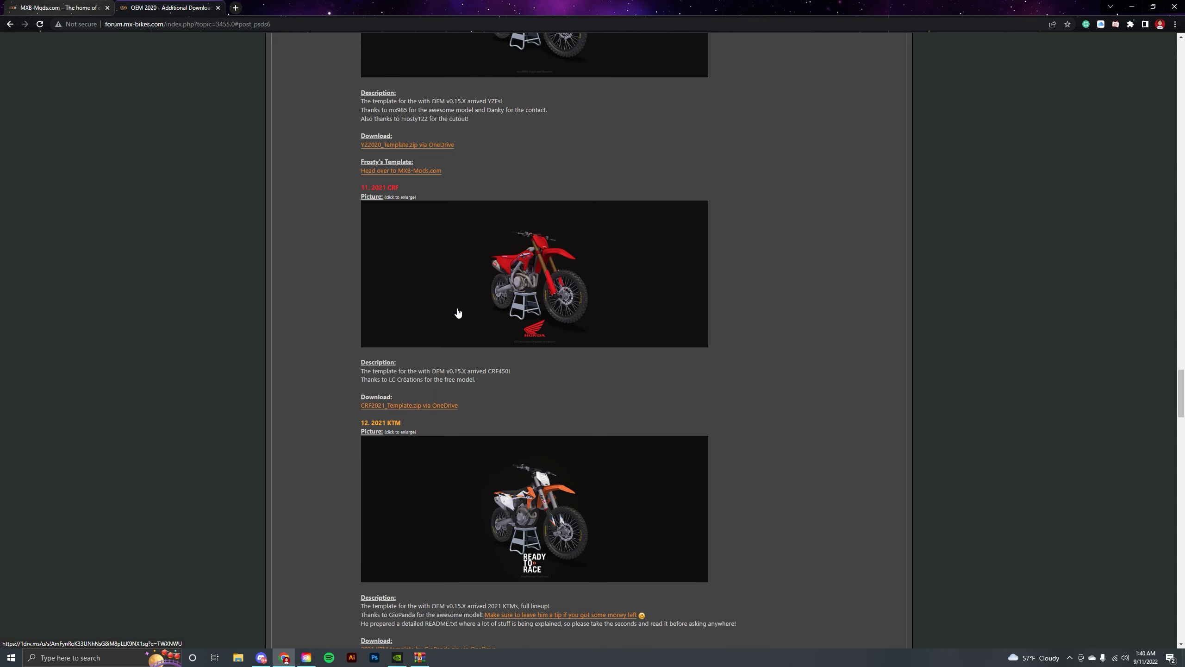
pyautogui.click(415, 406)
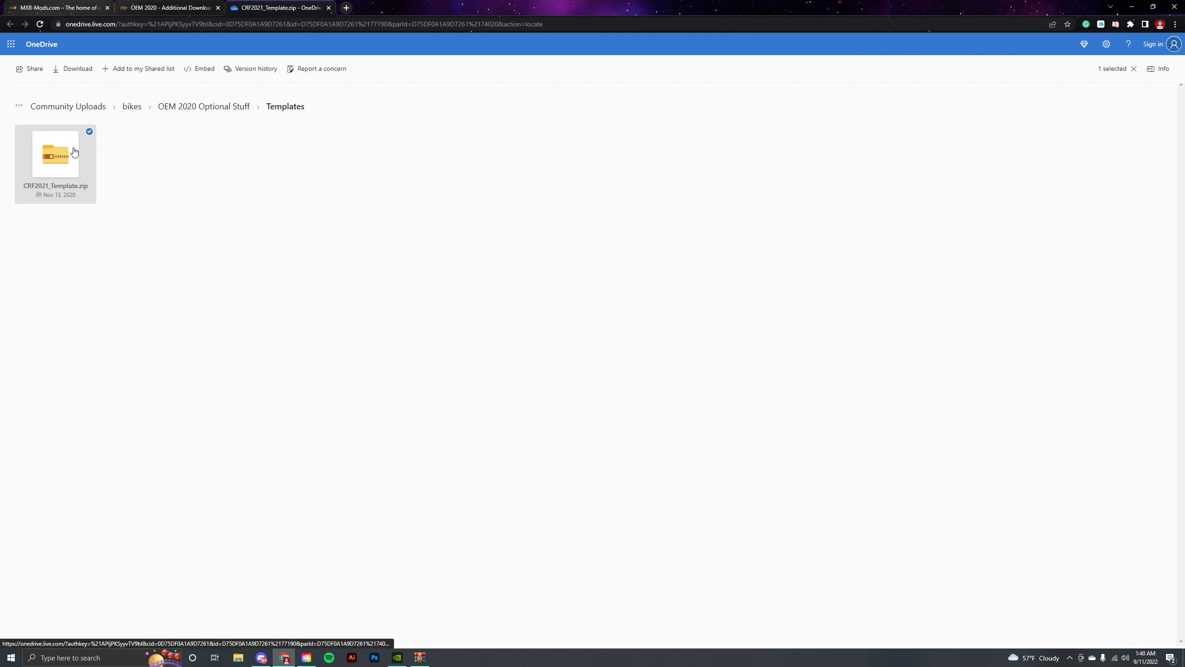
pyautogui.click(74, 152)
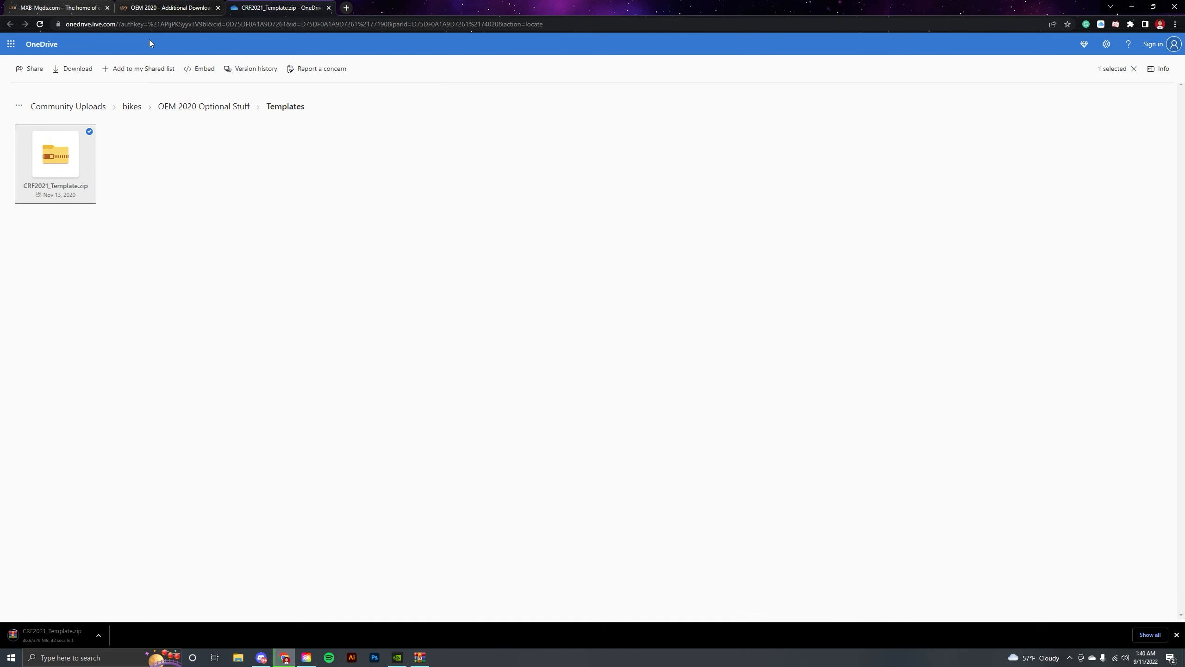
# Open 2021crf.psd from the downloaded CRF2021_Template.zip archive in Photoshop.
pyautogui.click(168, 7)
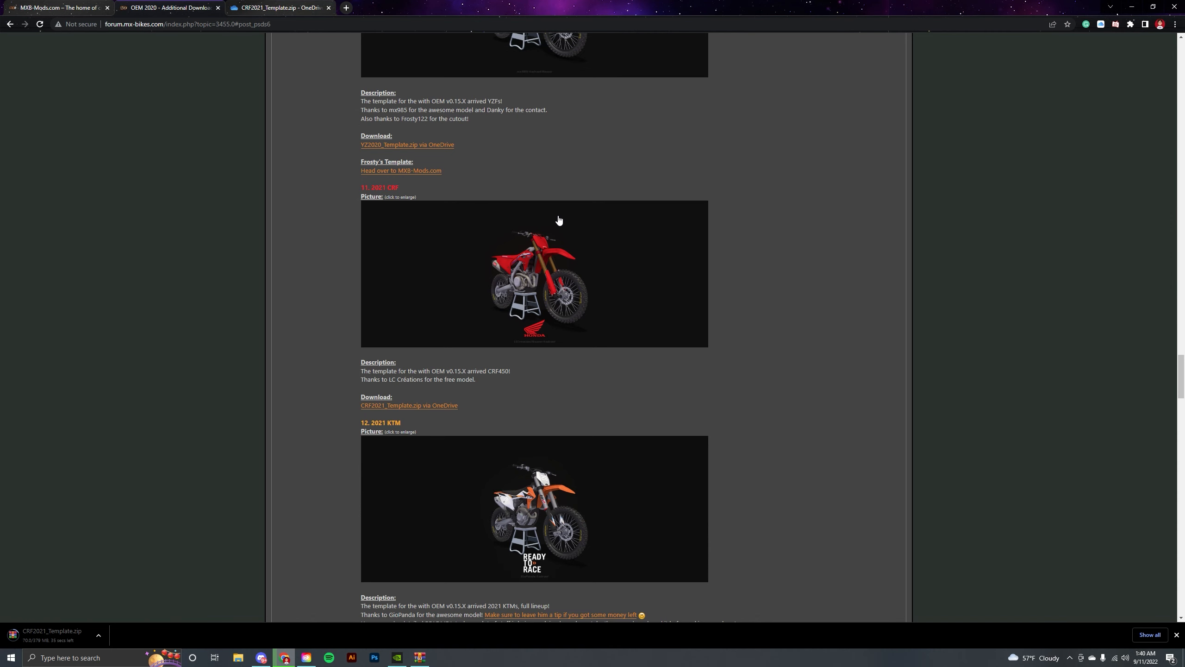
pyautogui.click(76, 5)
pyautogui.click(168, 7)
pyautogui.moveTo(434, 4); pyautogui.dragTo(0, 186)
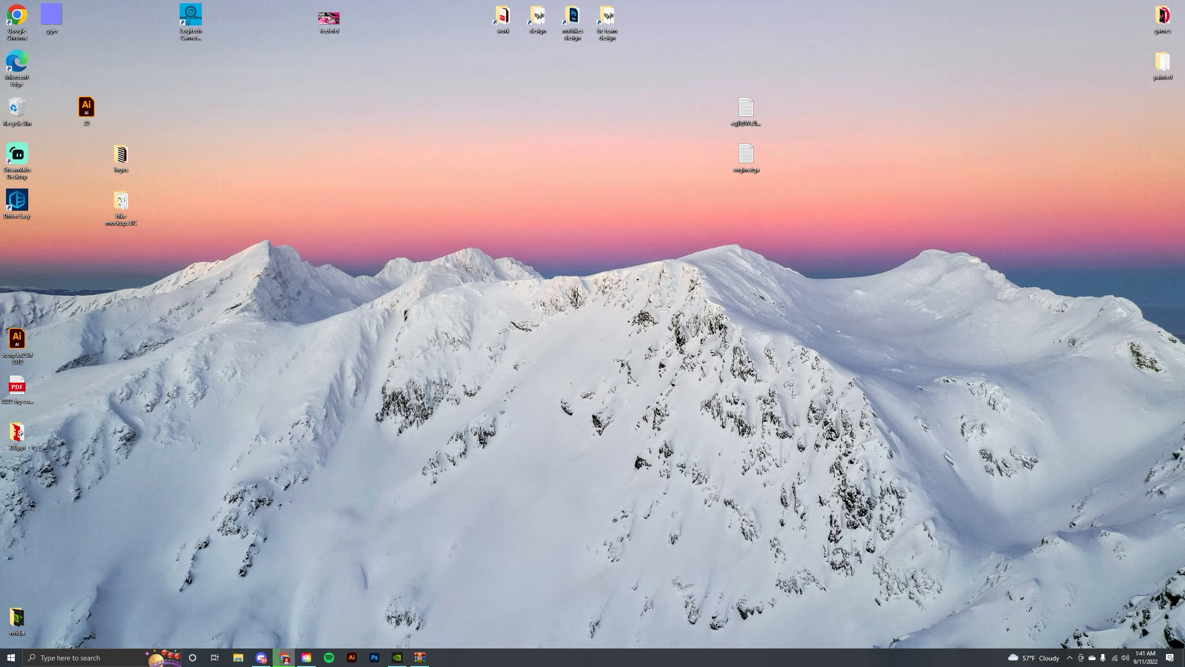
pyautogui.click(374, 657)
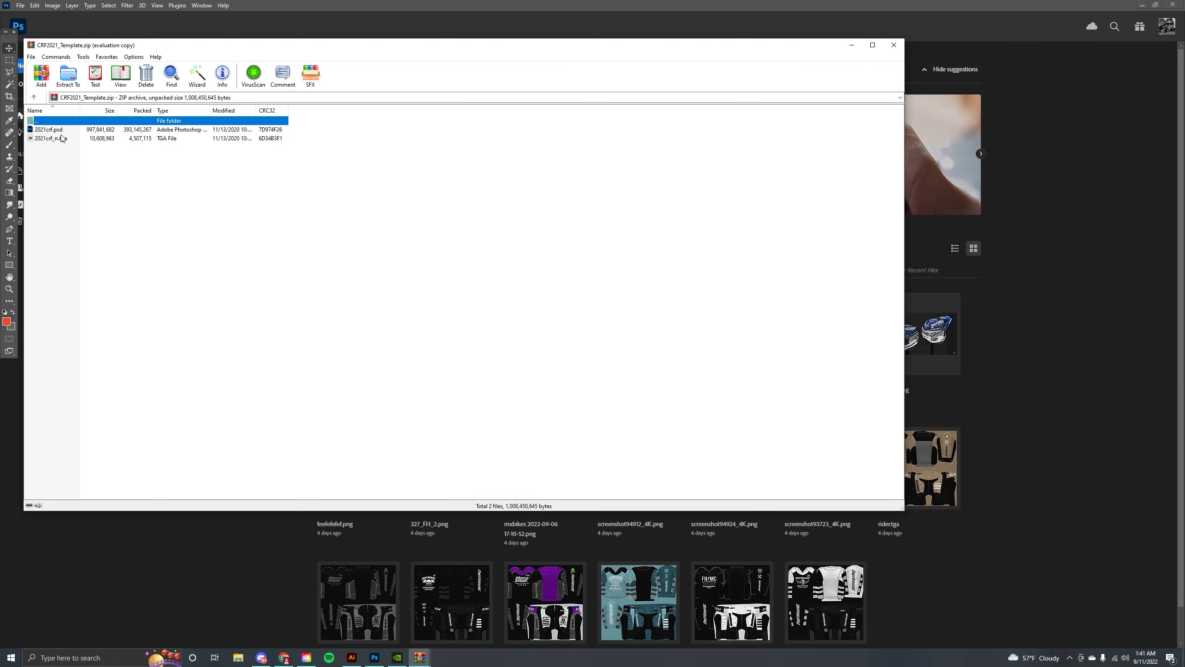
pyautogui.doubleClick(61, 130)
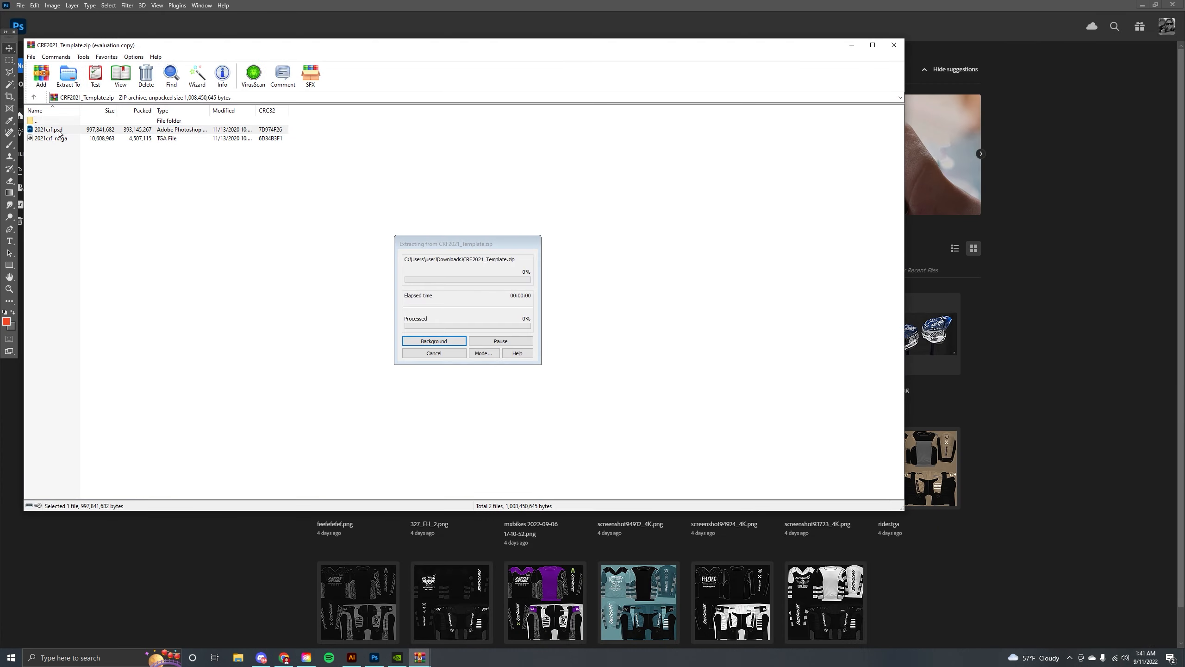
pyautogui.click(852, 46)
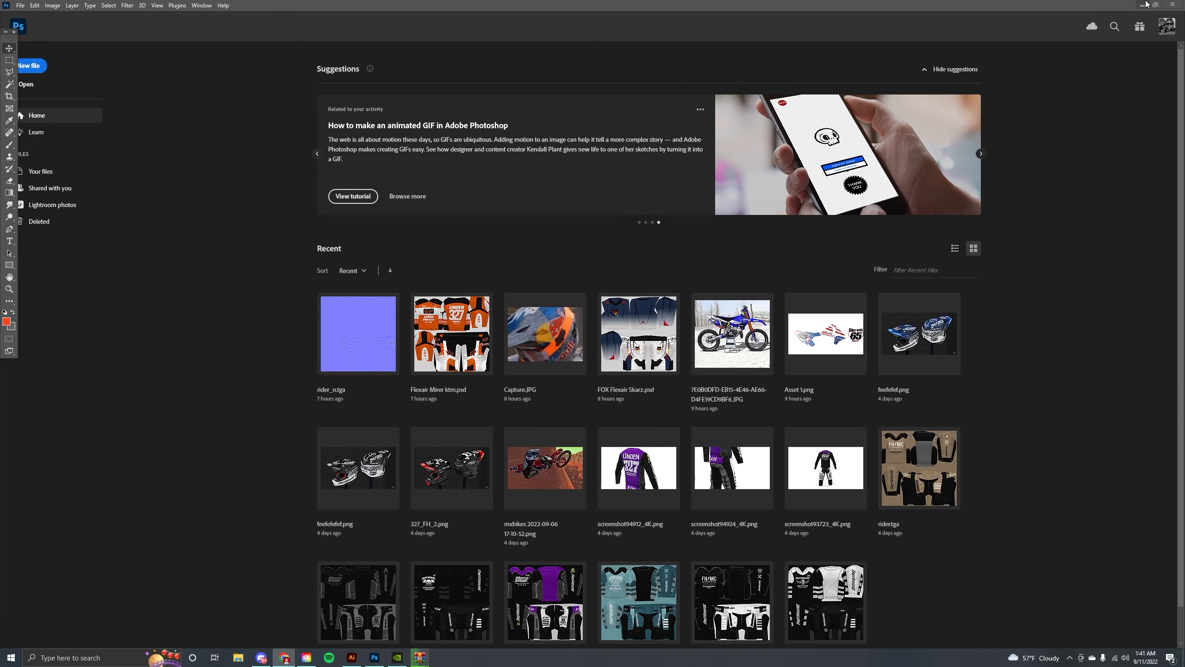
pyautogui.click(1150, 5)
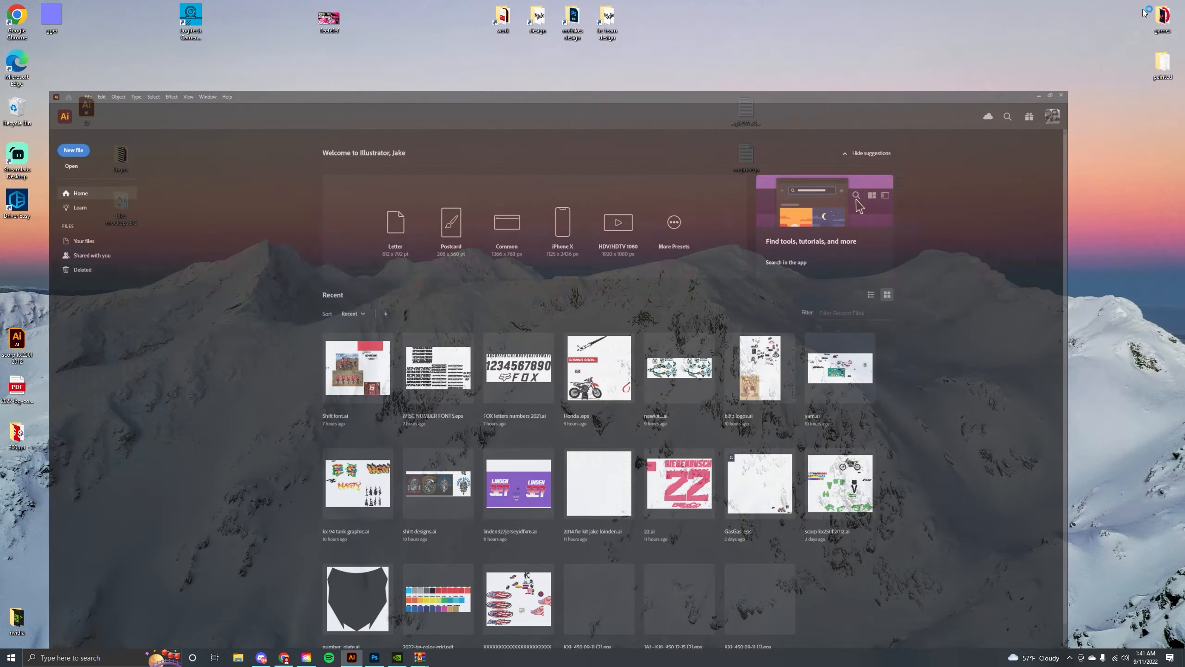
pyautogui.click(432, 645)
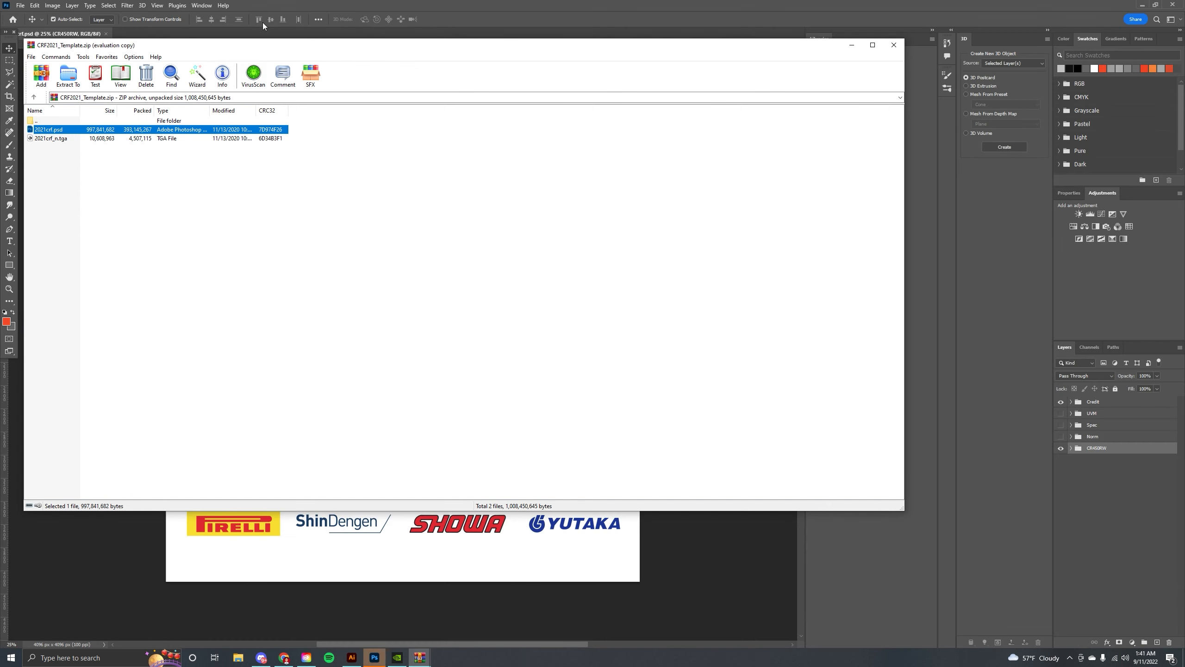
# Extract 2021crf_n.tga from the archive onto the desktop and tidy the desktop icons.
pyautogui.moveTo(238, 48); pyautogui.dragTo(389, 93)
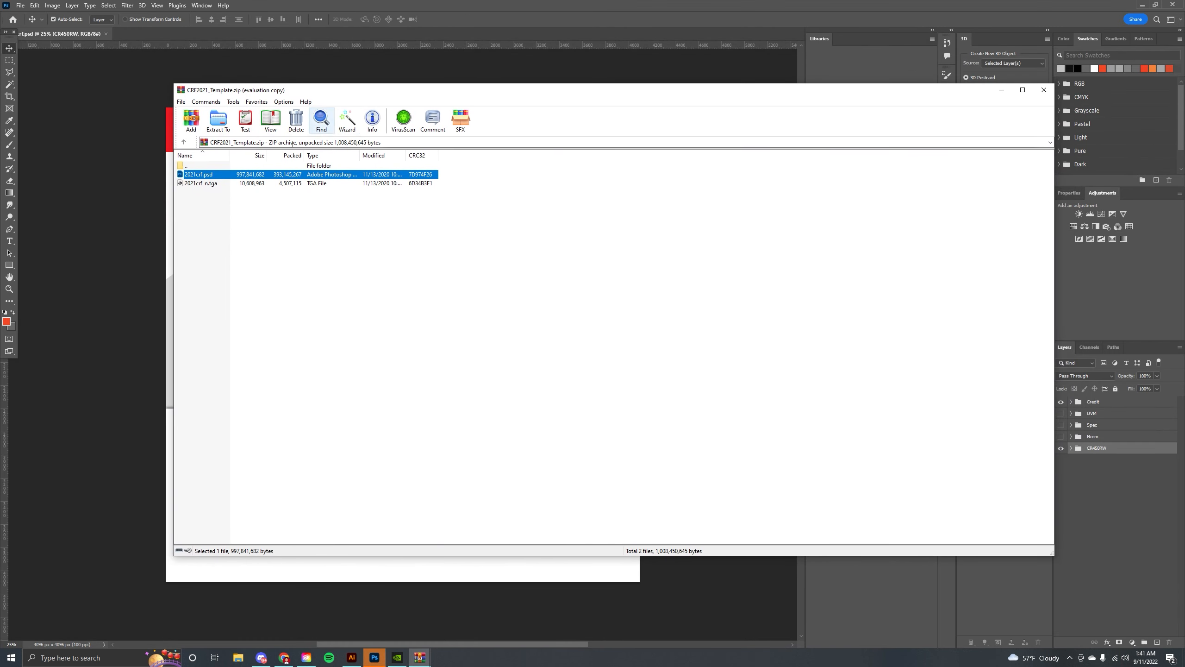
pyautogui.click(205, 183)
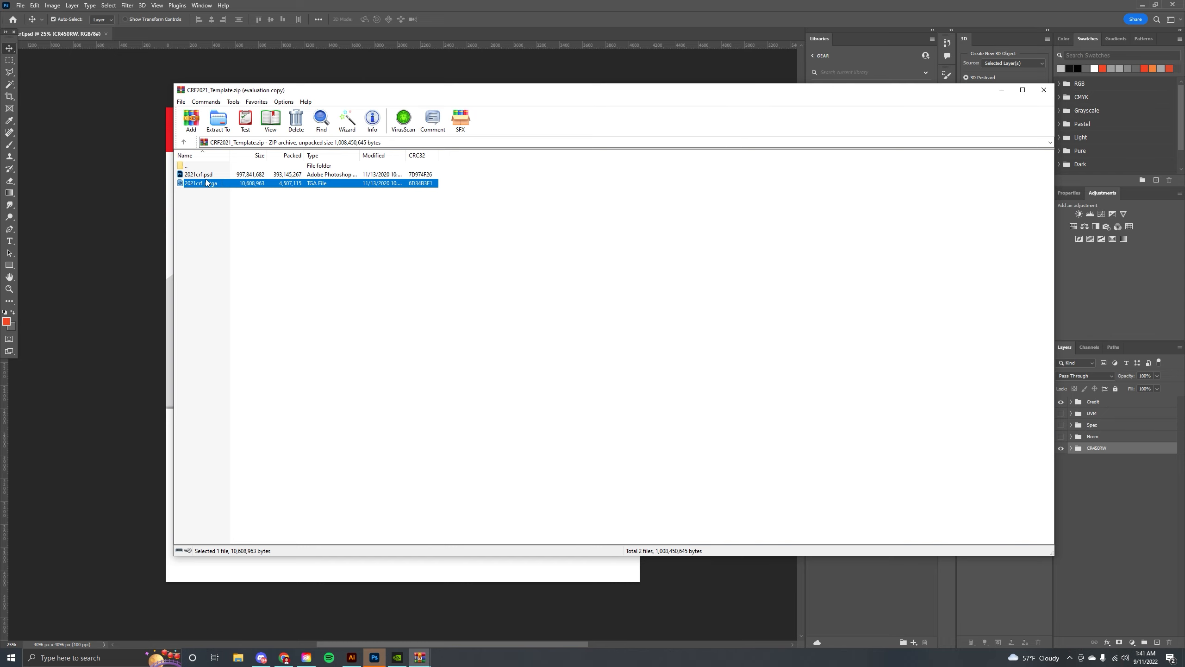
pyautogui.click(1142, 5)
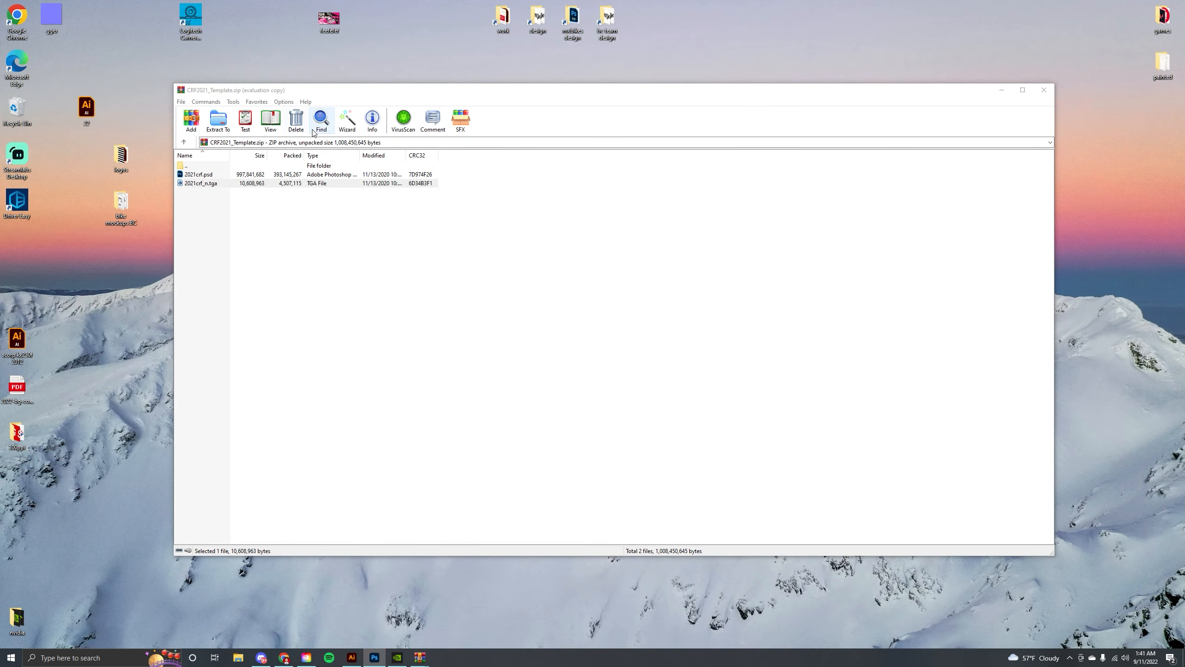
pyautogui.moveTo(218, 182); pyautogui.dragTo(449, 73)
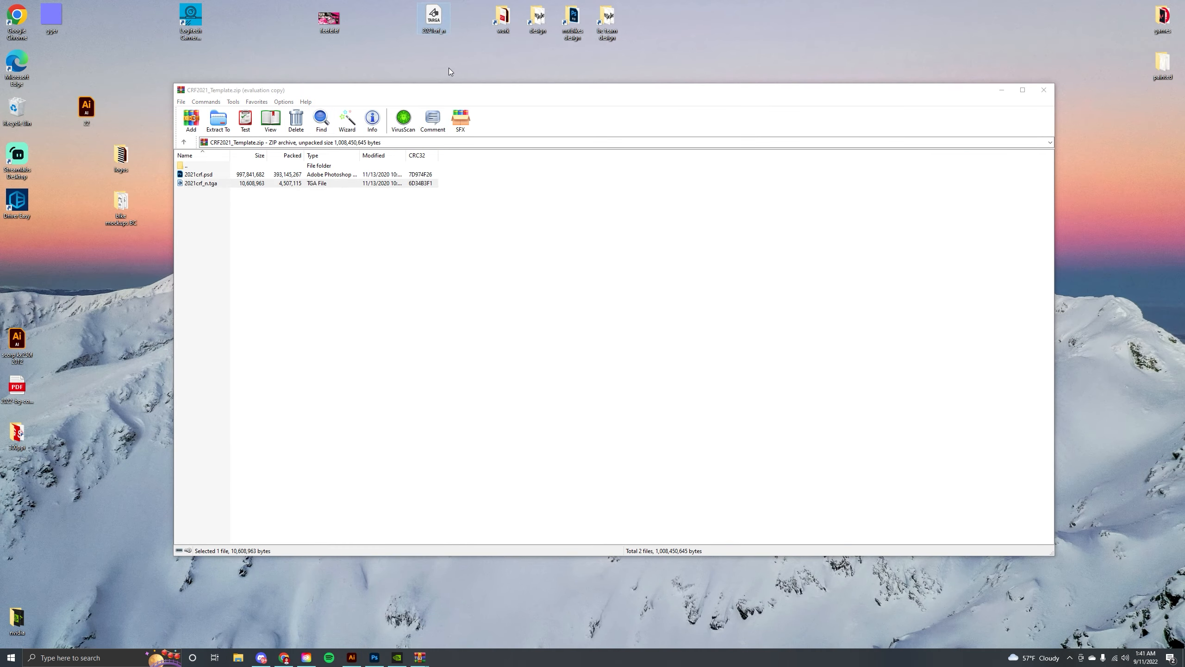
pyautogui.moveTo(429, 24); pyautogui.dragTo(860, 31)
pyautogui.moveTo(147, 250); pyautogui.dragTo(75, 103)
pyautogui.moveTo(86, 106); pyautogui.dragTo(39, 258)
# Hide and delete the Credit layer group to expose the bike texture, zooming in on it.
pyautogui.click(374, 657)
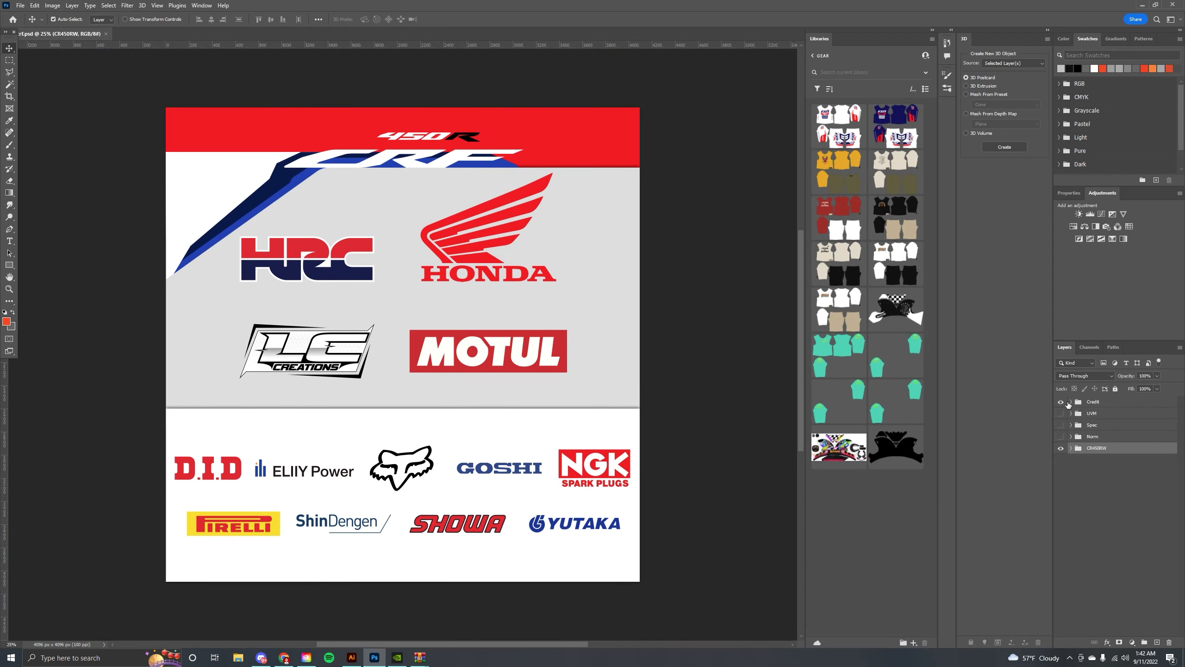
pyautogui.click(1062, 402)
pyautogui.click(1136, 404)
pyautogui.click(1072, 402)
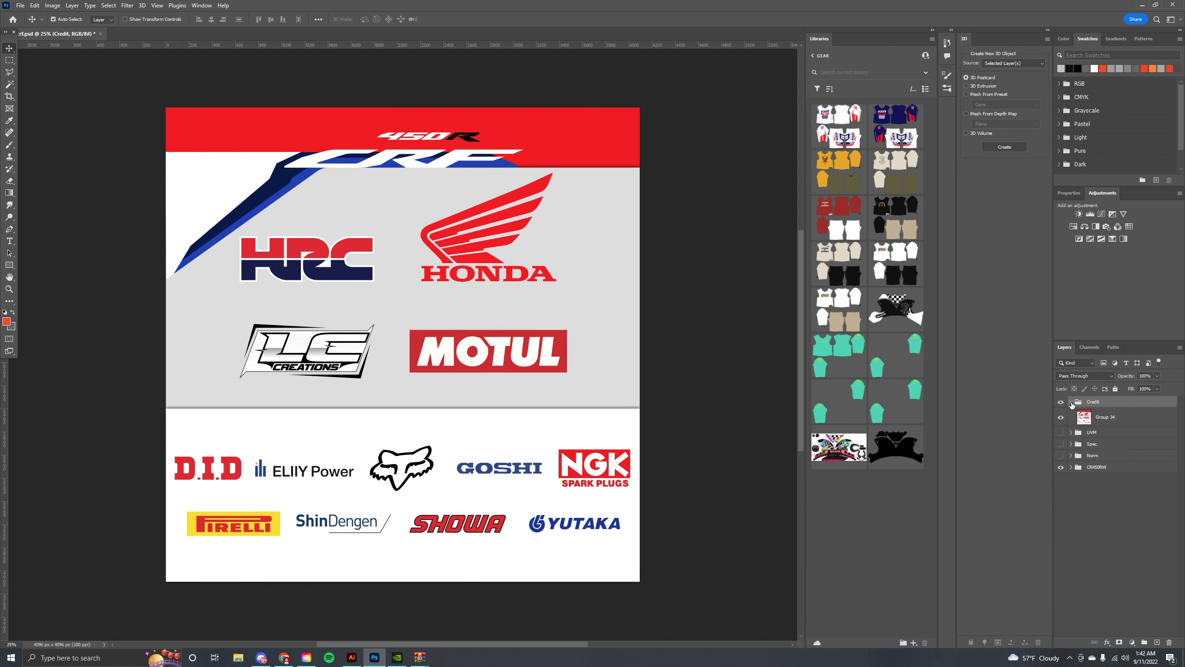
pyautogui.click(1071, 401)
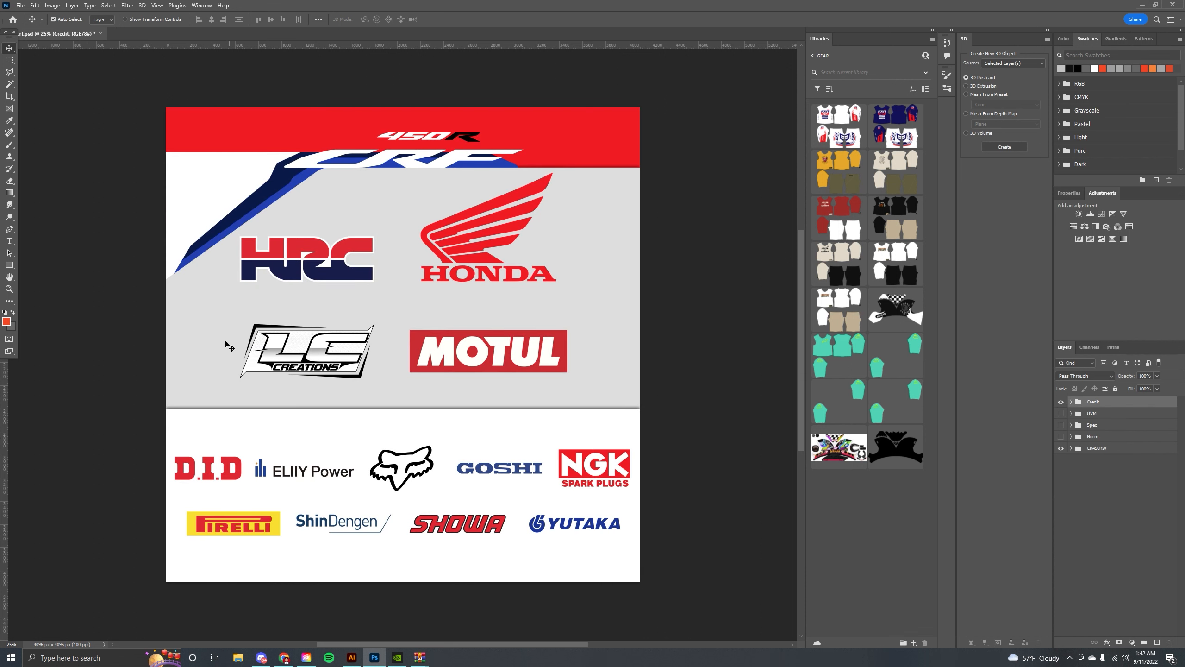
pyautogui.click(1061, 402)
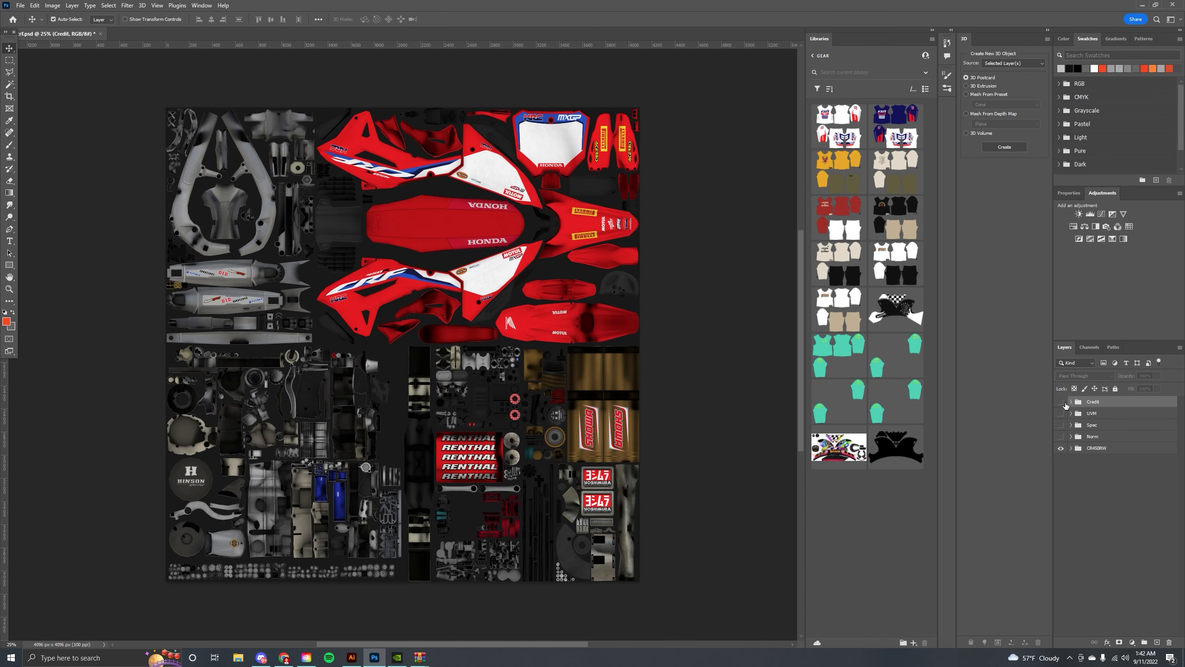
pyautogui.click(1170, 642)
pyautogui.click(562, 240)
pyautogui.moveTo(567, 241); pyautogui.dragTo(576, 304)
pyautogui.hotkey('ctrl', '+')
pyautogui.hotkey('ctrl', '+')
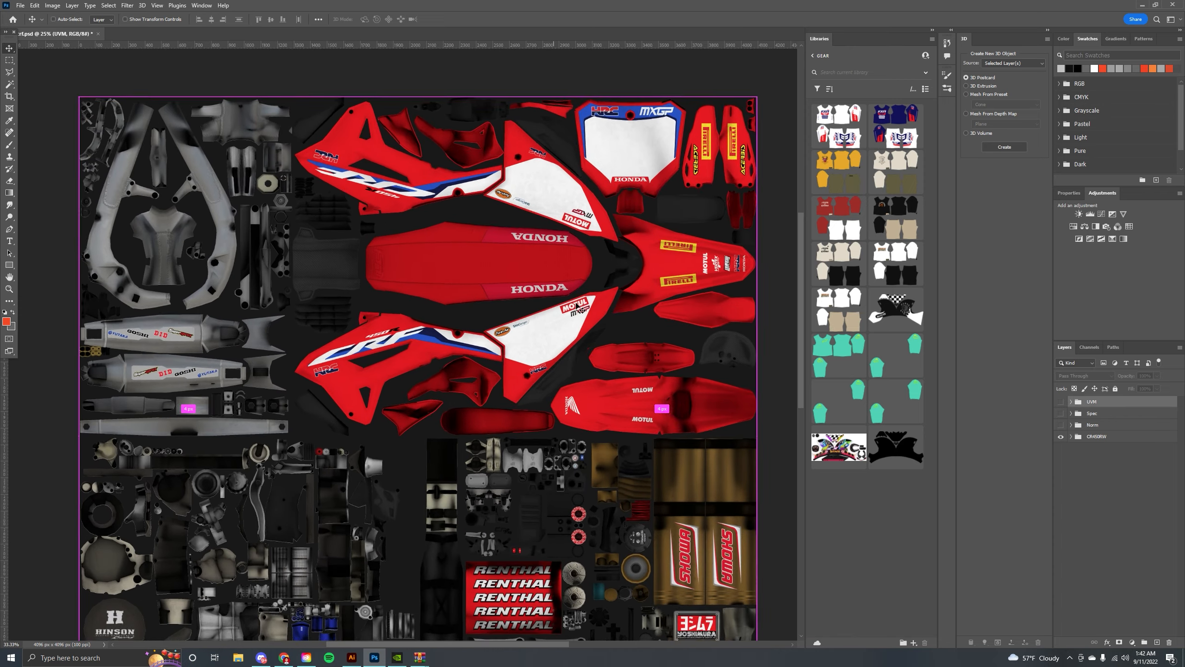
# Expand the CRF2021 and Diffuse layer groups to inspect how the bike texture's layers are organised.
pyautogui.moveTo(387, 236); pyautogui.dragTo(553, 165)
pyautogui.moveTo(579, 352); pyautogui.dragTo(336, 307)
pyautogui.moveTo(559, 232); pyautogui.dragTo(440, 375)
pyautogui.moveTo(368, 248); pyautogui.dragTo(540, 444)
pyautogui.click(1072, 437)
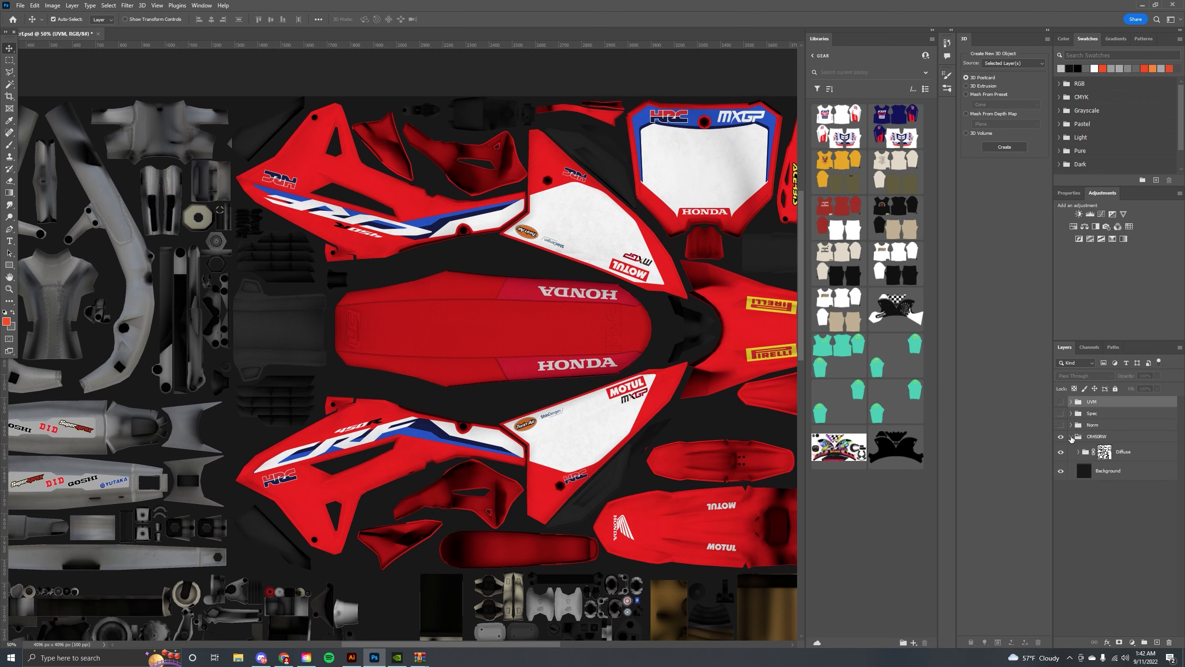
pyautogui.click(1078, 452)
pyautogui.scroll(-3, 1112, 457)
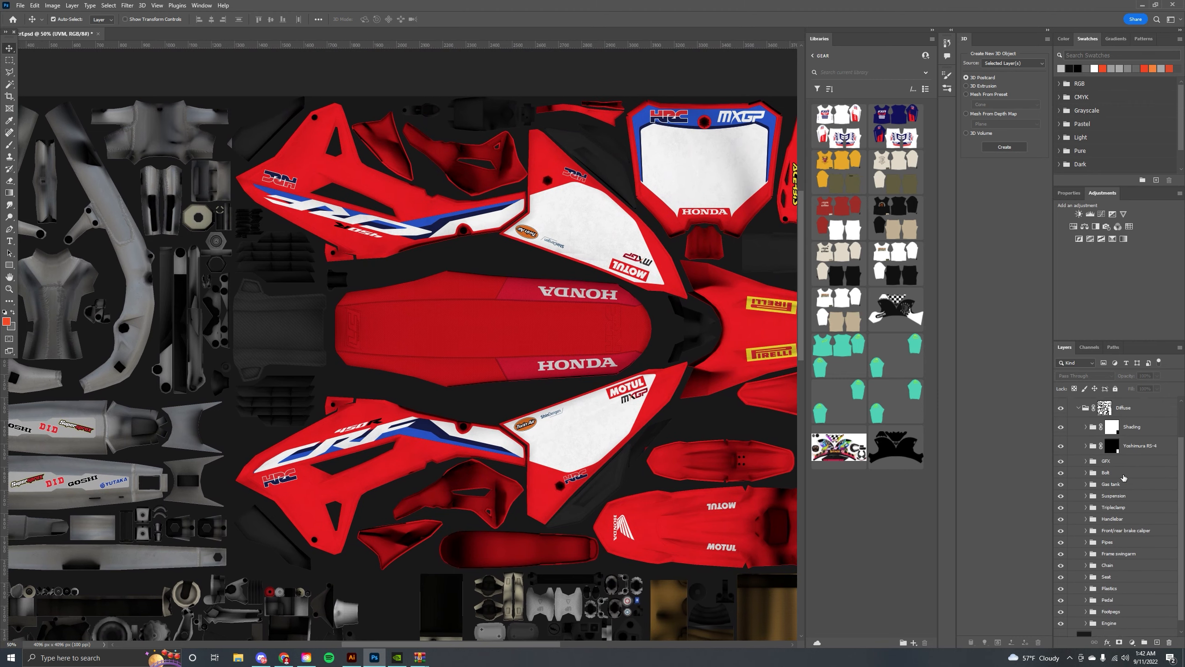
pyautogui.scroll(3, 1095, 462)
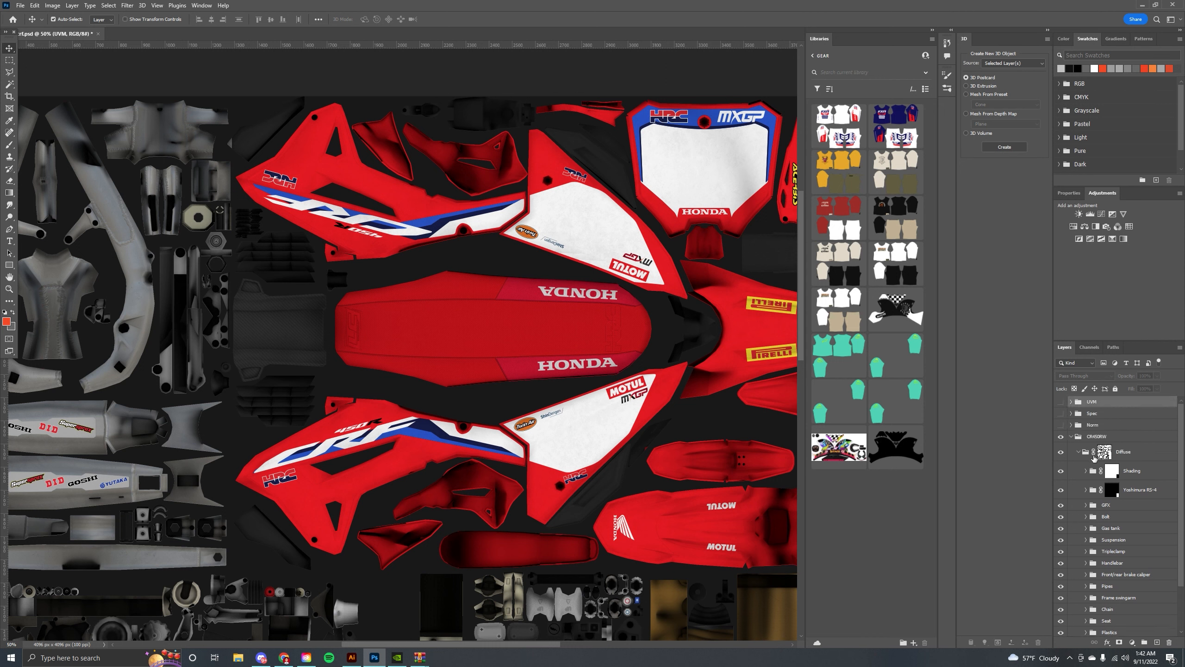
pyautogui.click(1072, 437)
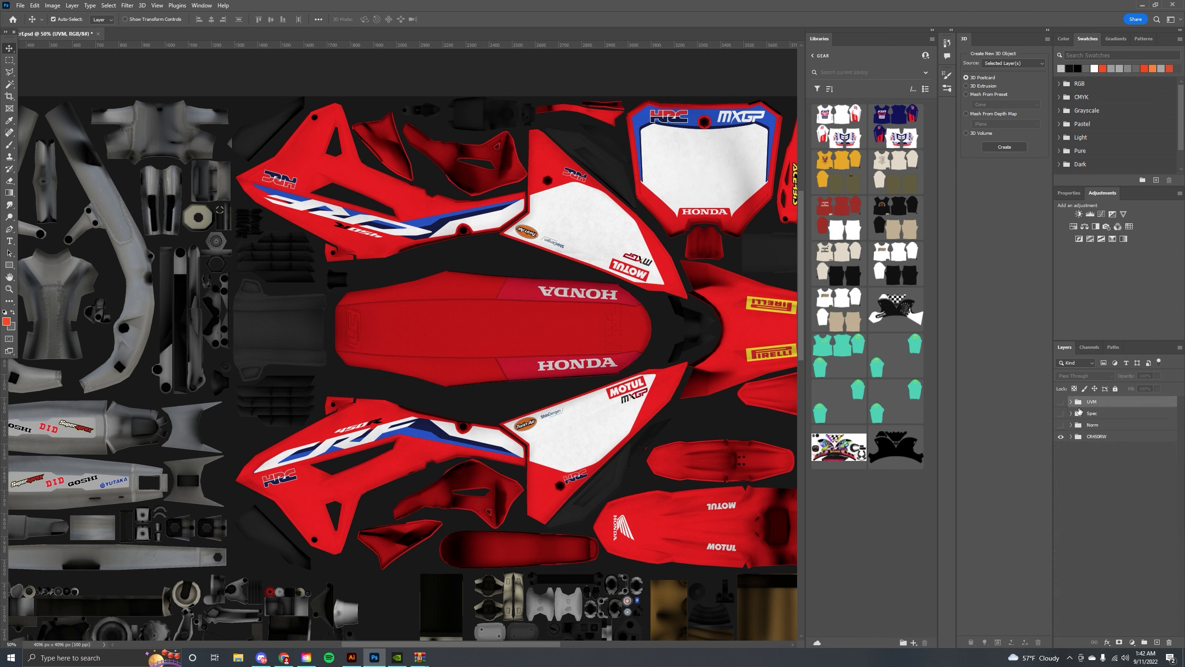
pyautogui.click(1072, 437)
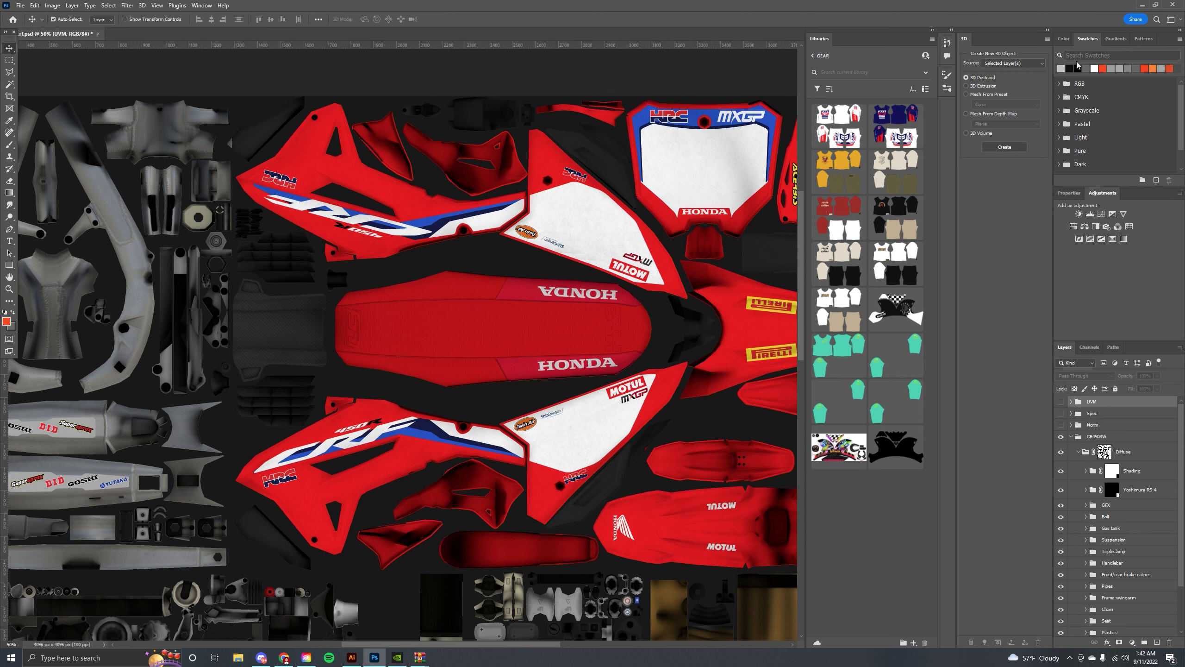
pyautogui.click(202, 5)
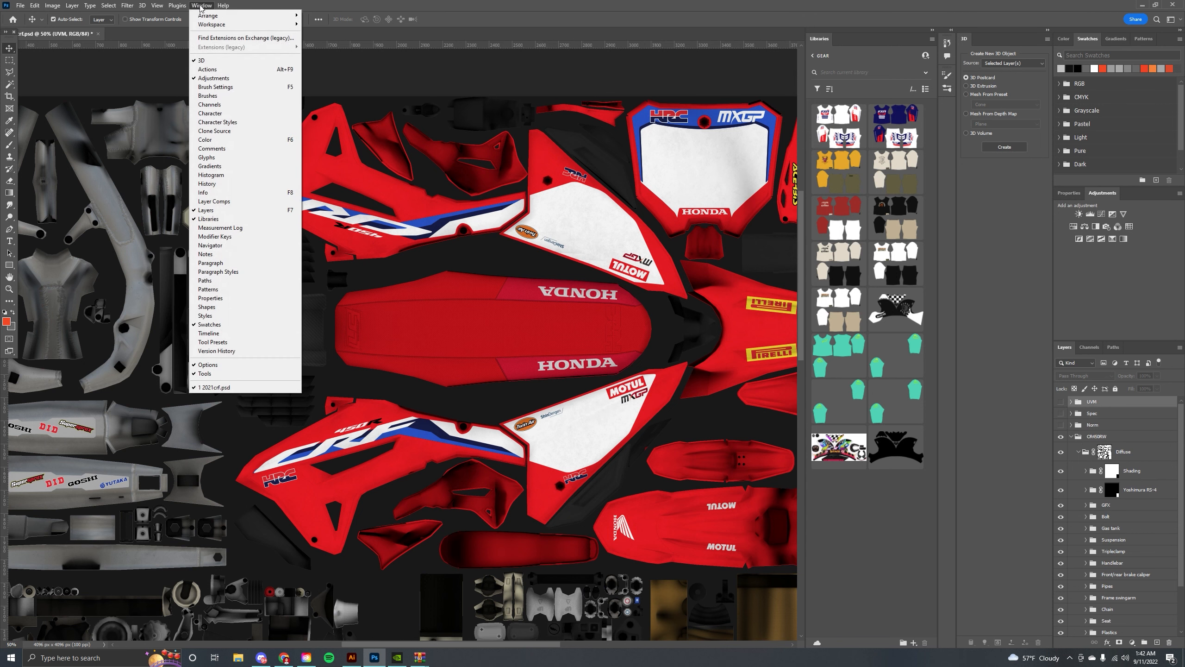
pyautogui.click(205, 140)
pyautogui.click(1117, 40)
pyautogui.click(1087, 38)
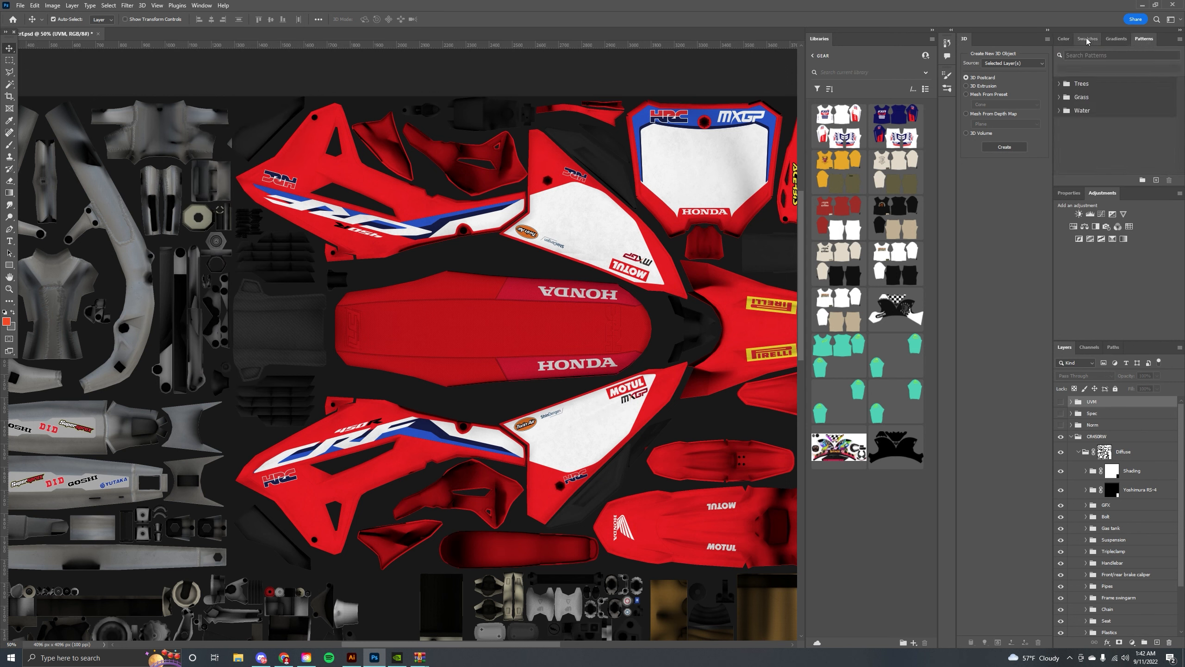
pyautogui.click(202, 5)
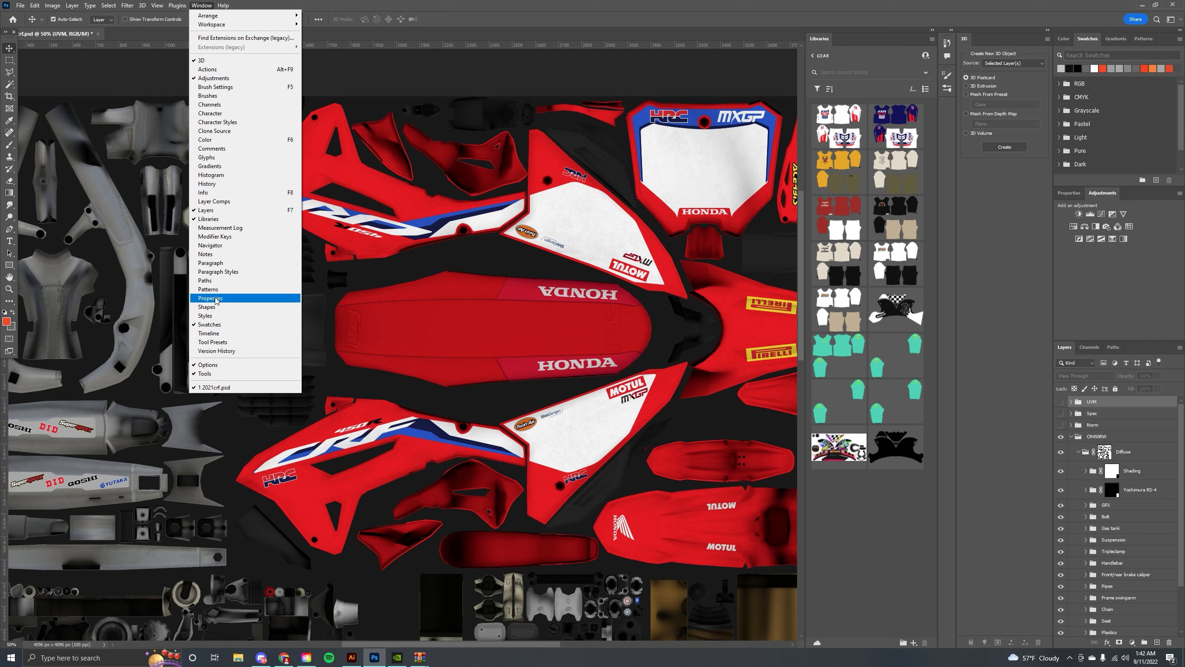
pyautogui.click(8, 47)
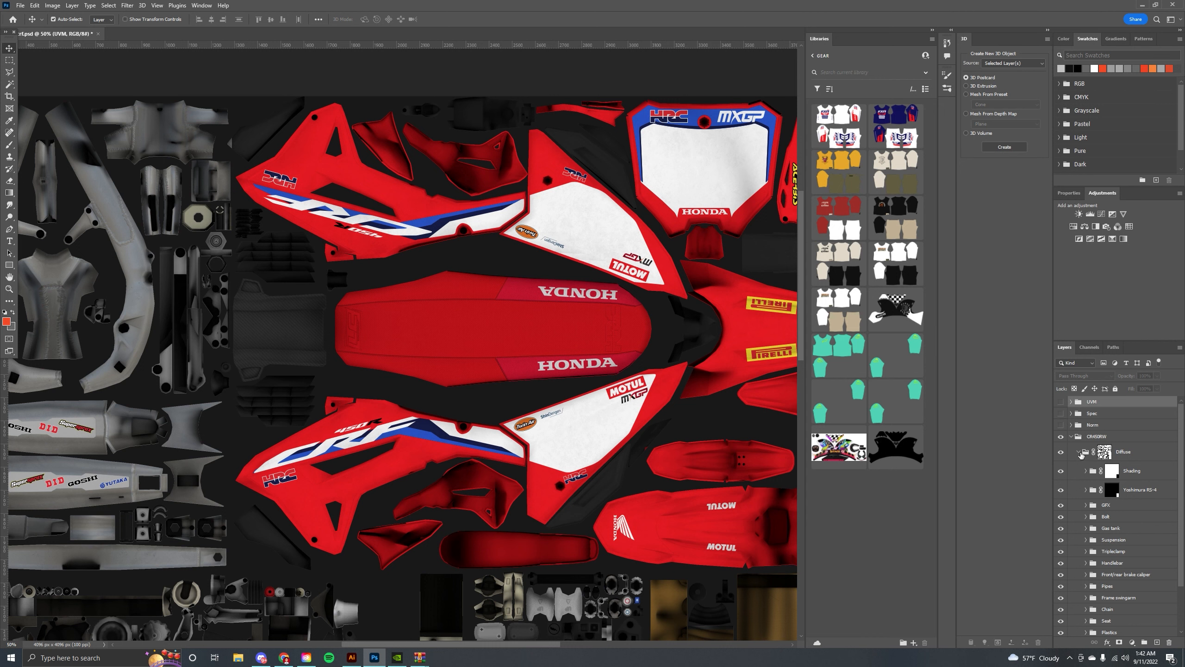
# Select the Bike shading layer inside the Shading group and undo an accidental move of it.
pyautogui.click(1079, 452)
pyautogui.click(1079, 453)
pyautogui.click(607, 252)
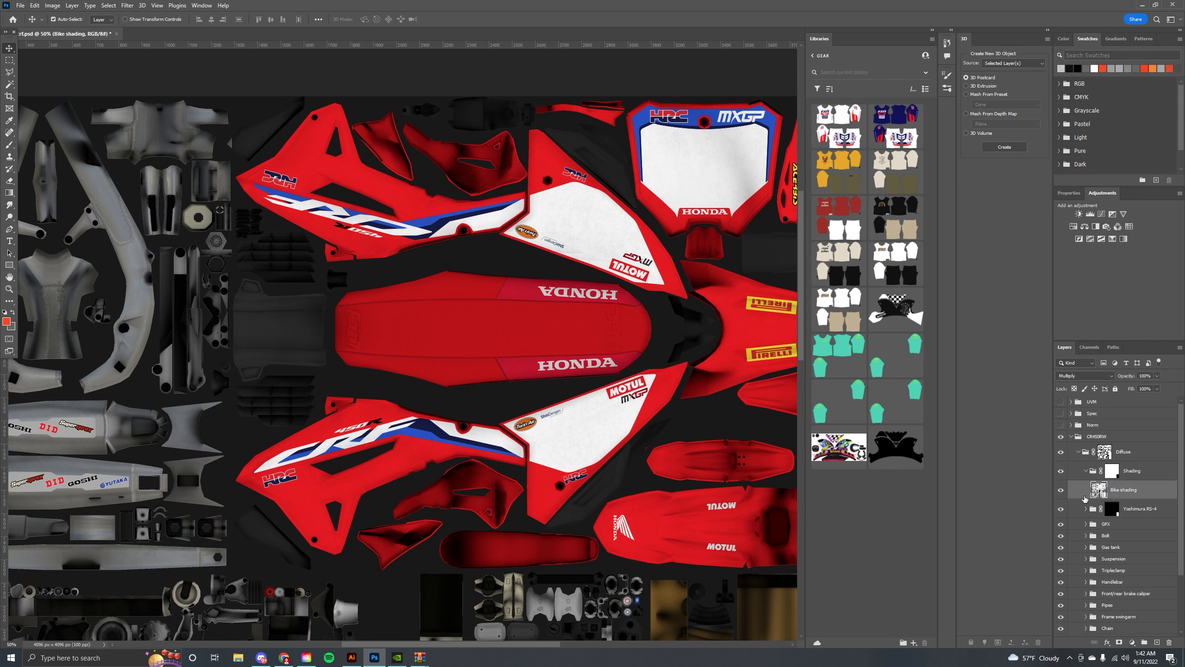
pyautogui.click(167, 243)
pyautogui.moveTo(404, 332)
pyautogui.mouseDown()
pyautogui.moveTo(404, 375)
pyautogui.moveTo(424, 300)
pyautogui.mouseUp()
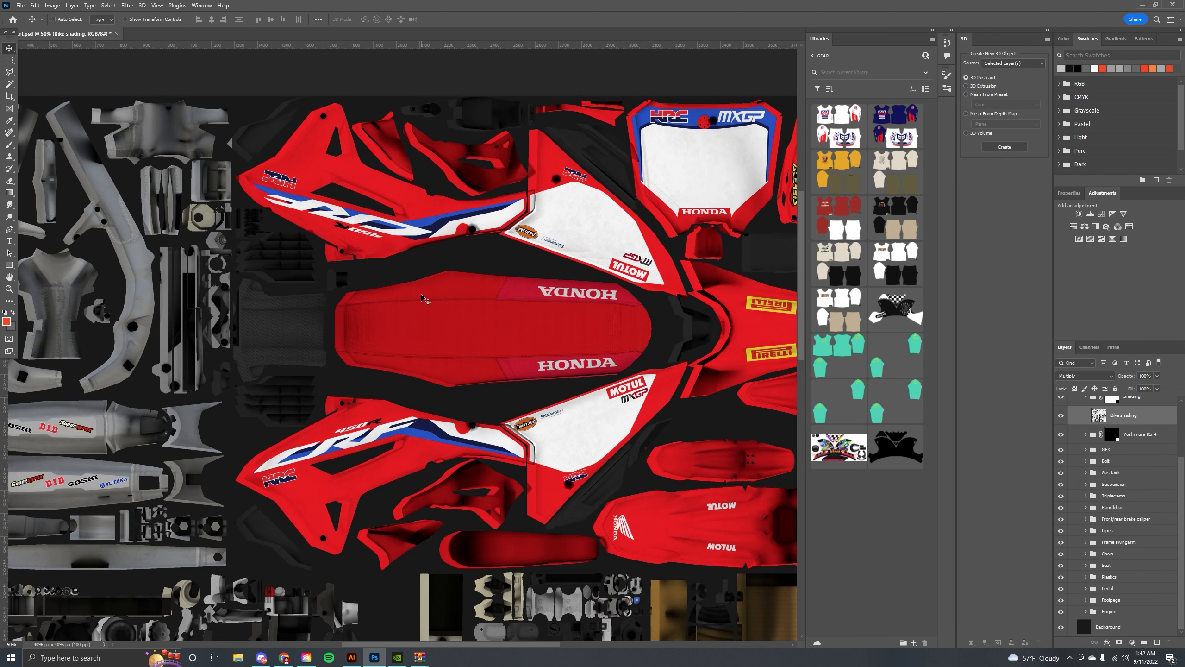
pyautogui.hotkey('ctrl', 'z')
pyautogui.hotkey('ctrl', 'shift', 'z')
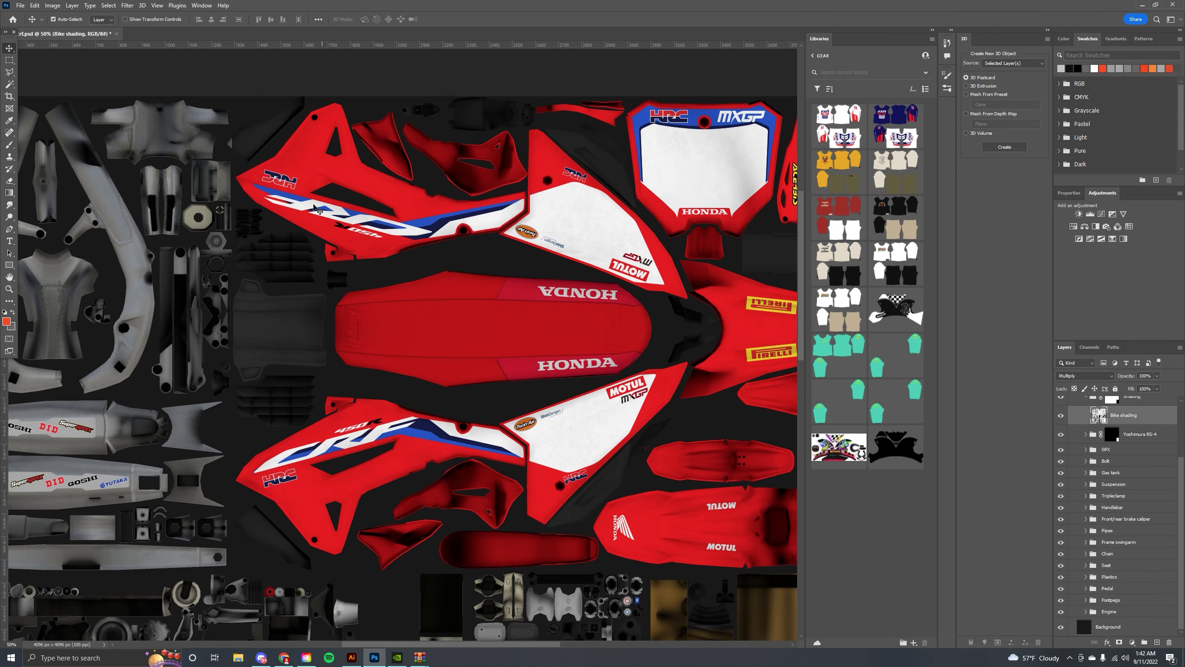
# Lock the Bike shading layer, toggling its visibility to compare the texture with and without shading.
pyautogui.moveTo(372, 272); pyautogui.dragTo(522, 172)
pyautogui.moveTo(637, 182); pyautogui.dragTo(421, 295)
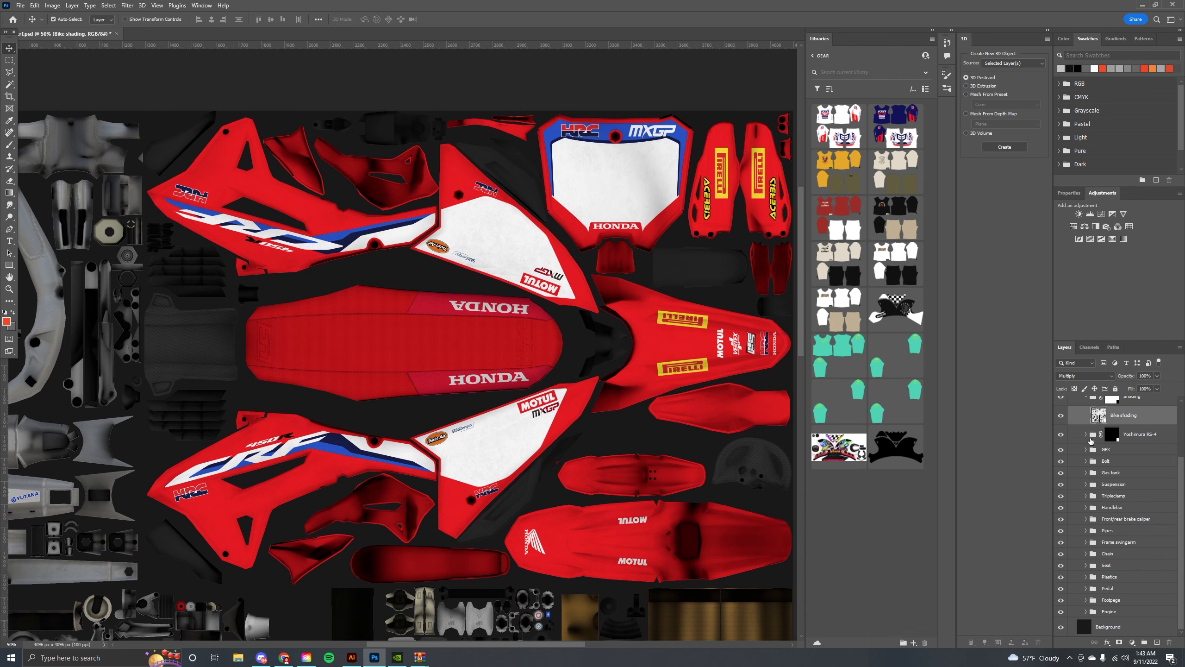
pyautogui.click(1061, 415)
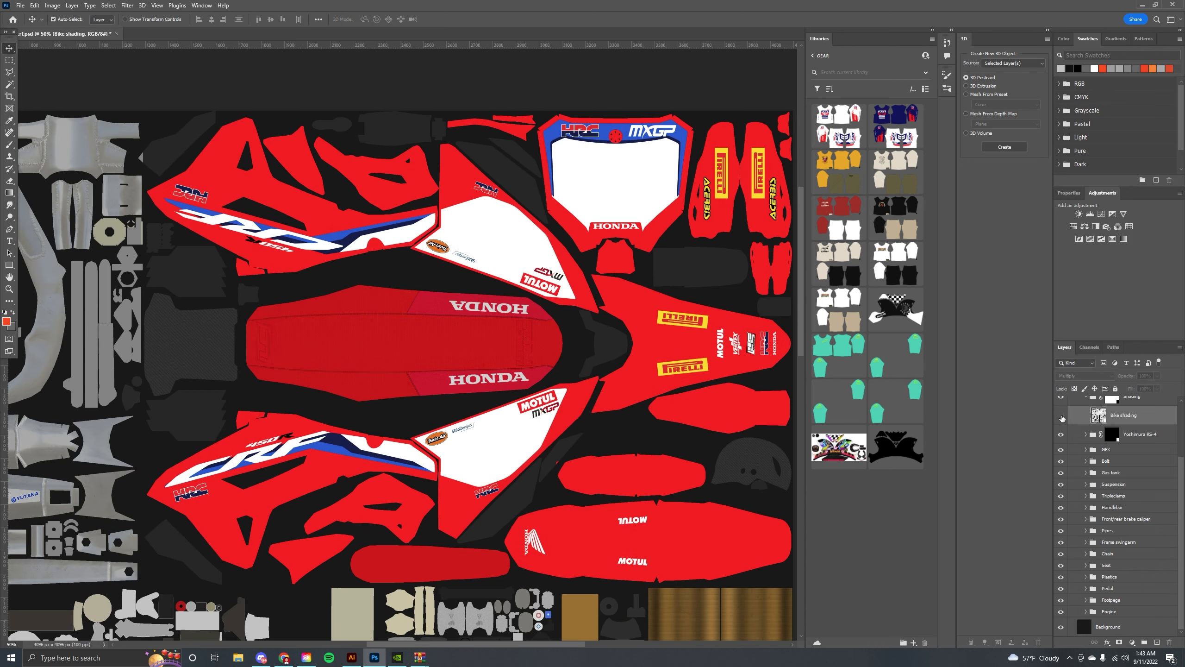
pyautogui.click(1061, 416)
pyautogui.moveTo(652, 365); pyautogui.dragTo(663, 197)
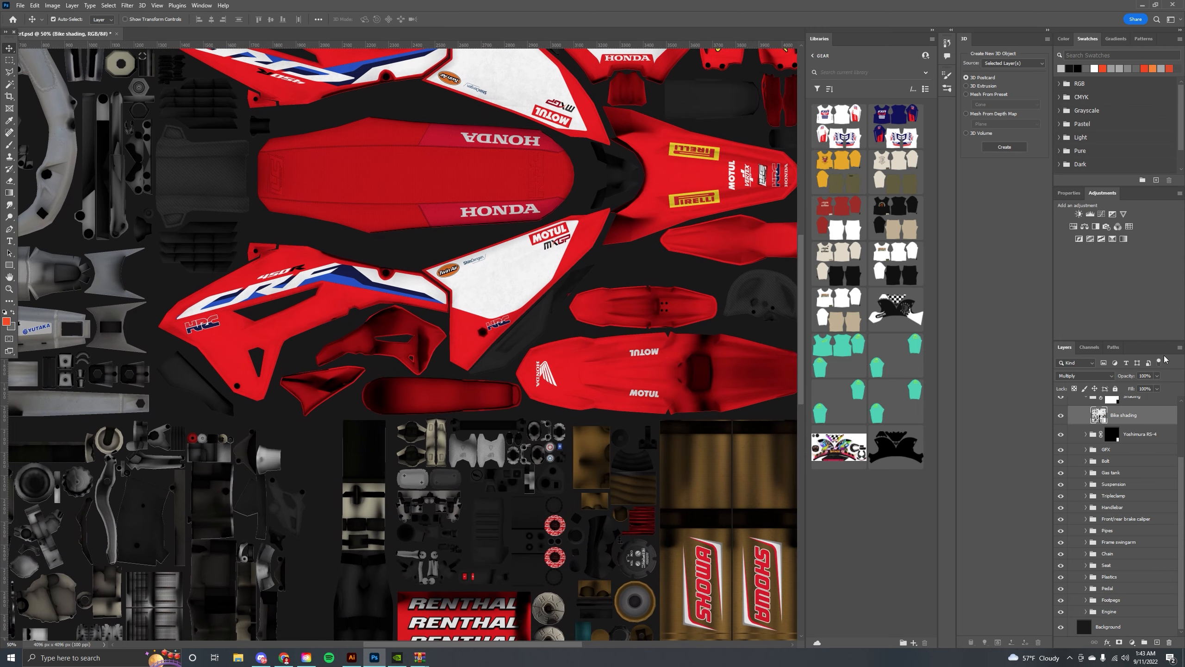
pyautogui.click(1115, 389)
pyautogui.click(1063, 415)
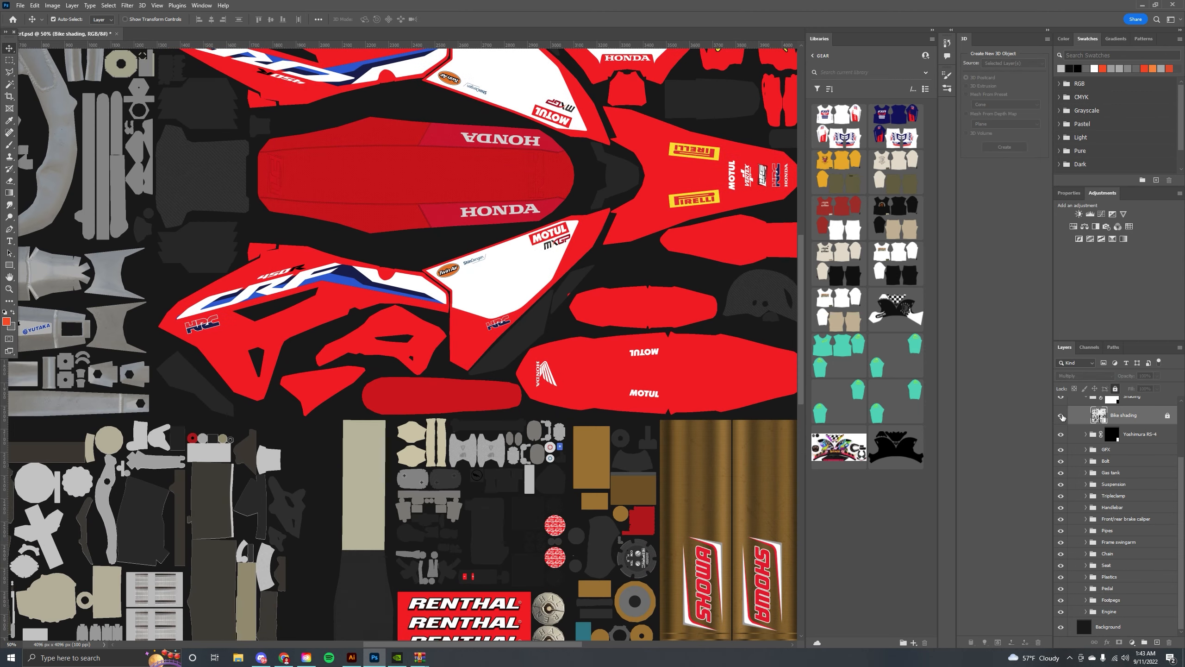
pyautogui.click(1062, 415)
# Select graphics on the plastics directly on the canvas to locate their layers, undoing an accidental move.
pyautogui.moveTo(562, 243); pyautogui.dragTo(547, 307)
pyautogui.hotkey('ctrl', 'z')
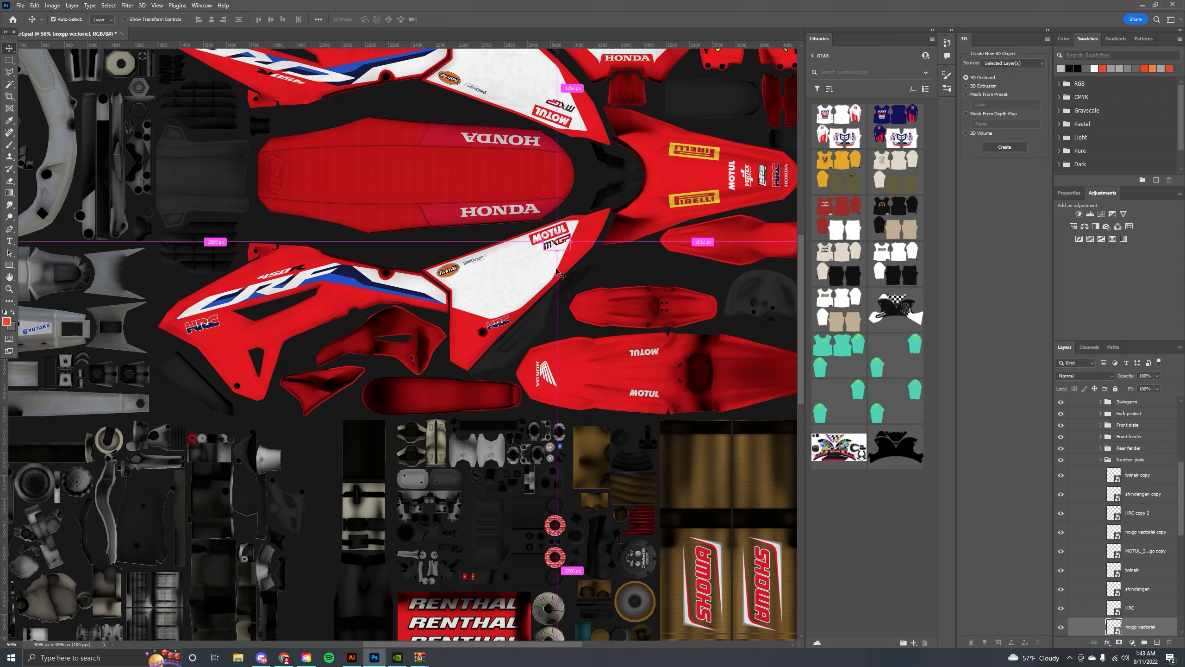
pyautogui.moveTo(416, 256); pyautogui.dragTo(460, 261)
pyautogui.keyDown('ctrl'); pyautogui.click(533, 222); pyautogui.keyUp('ctrl')
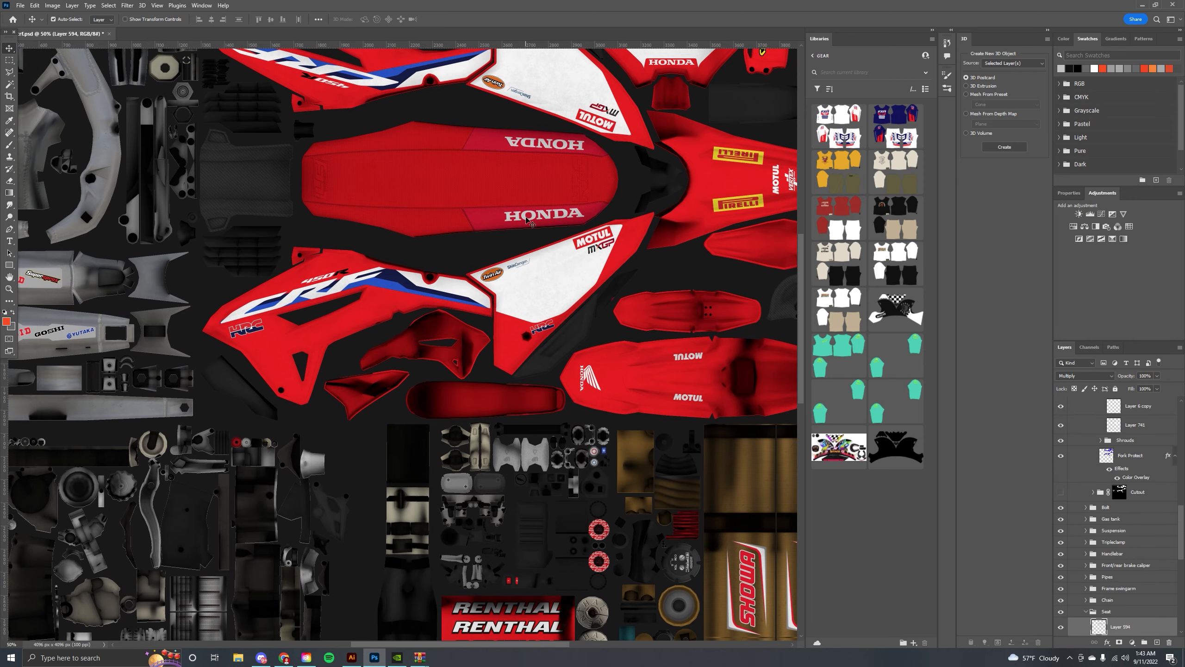
pyautogui.click(530, 296)
pyautogui.moveTo(591, 262); pyautogui.dragTo(571, 275)
pyautogui.click(582, 252)
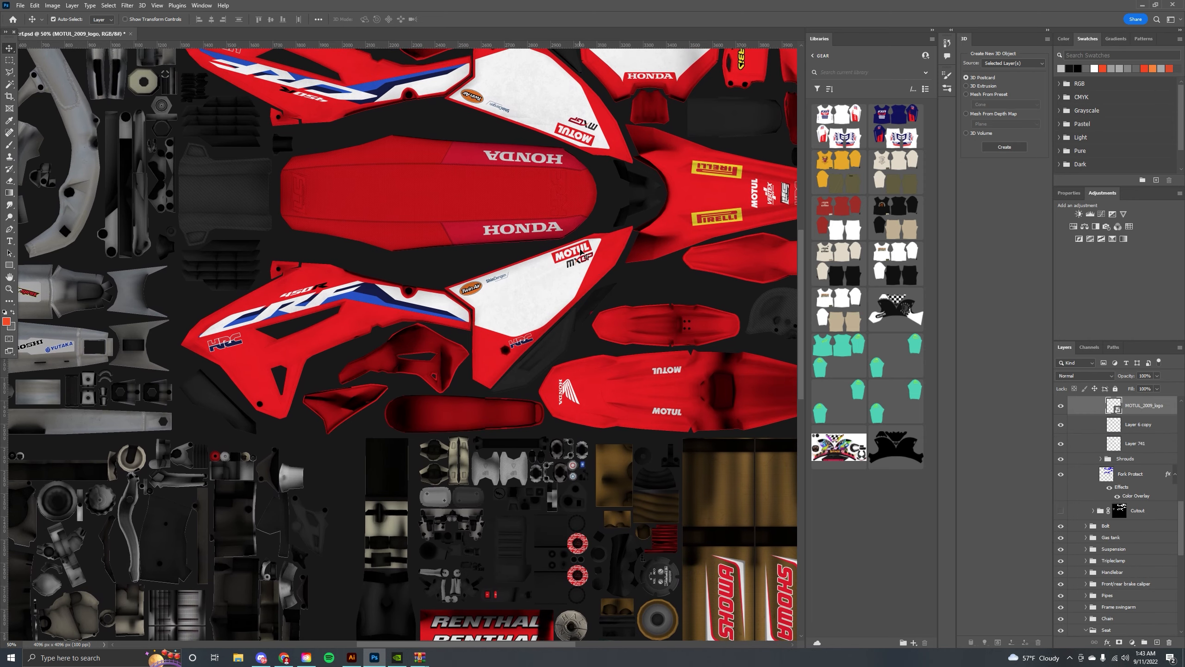
# Expand the Number plate group and toggle its visibility to check which graphics it holds.
pyautogui.scroll(8, 1153, 511)
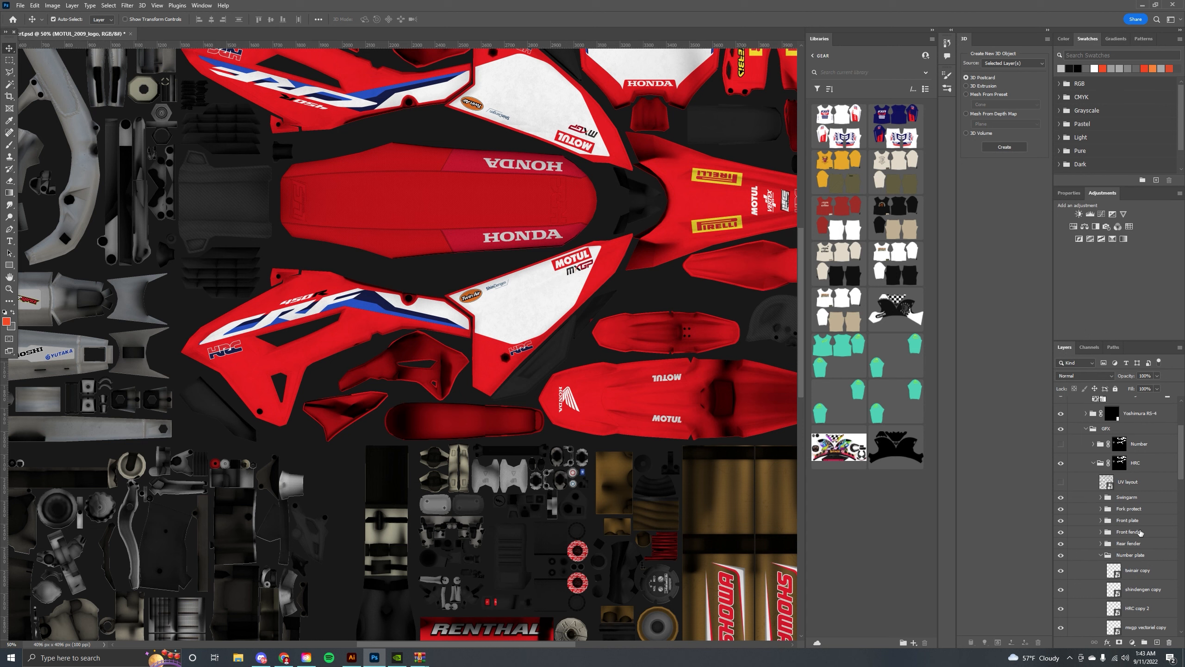
pyautogui.scroll(-1, 1130, 526)
pyautogui.click(1099, 512)
pyautogui.click(1100, 508)
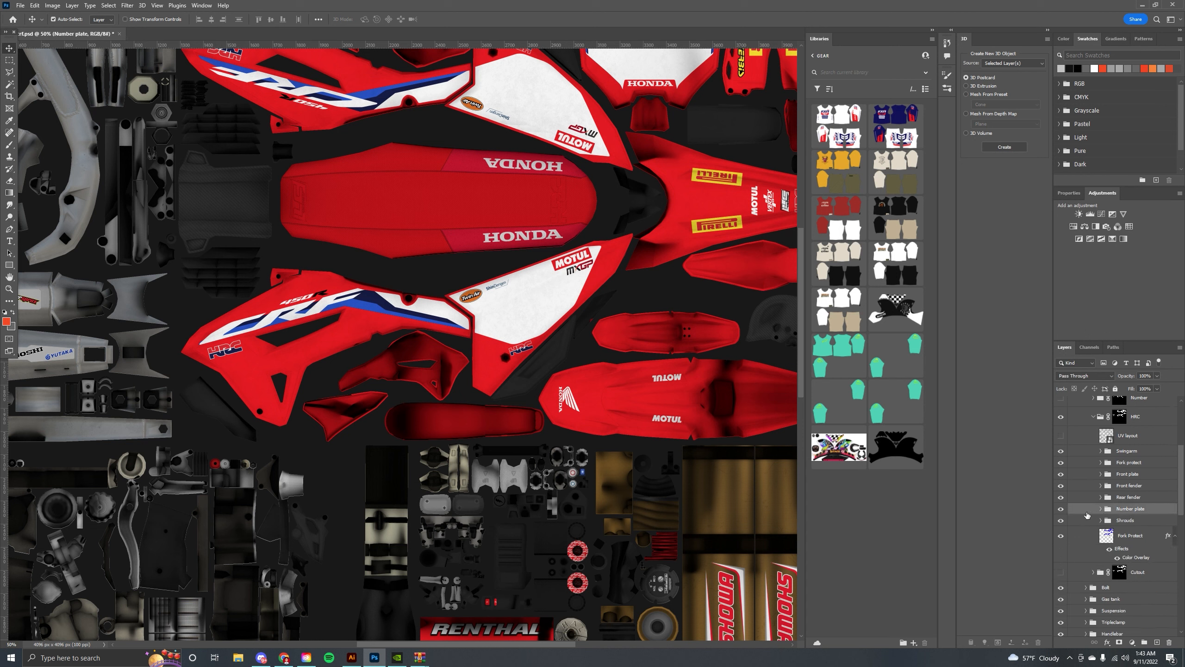
pyautogui.click(1061, 509)
pyautogui.click(1062, 509)
# Expand the GFX group and toggle the HRC and Cutout groups' visibility to compare the graphics.
pyautogui.scroll(1, 1103, 486)
pyautogui.click(1101, 467)
pyautogui.click(1094, 463)
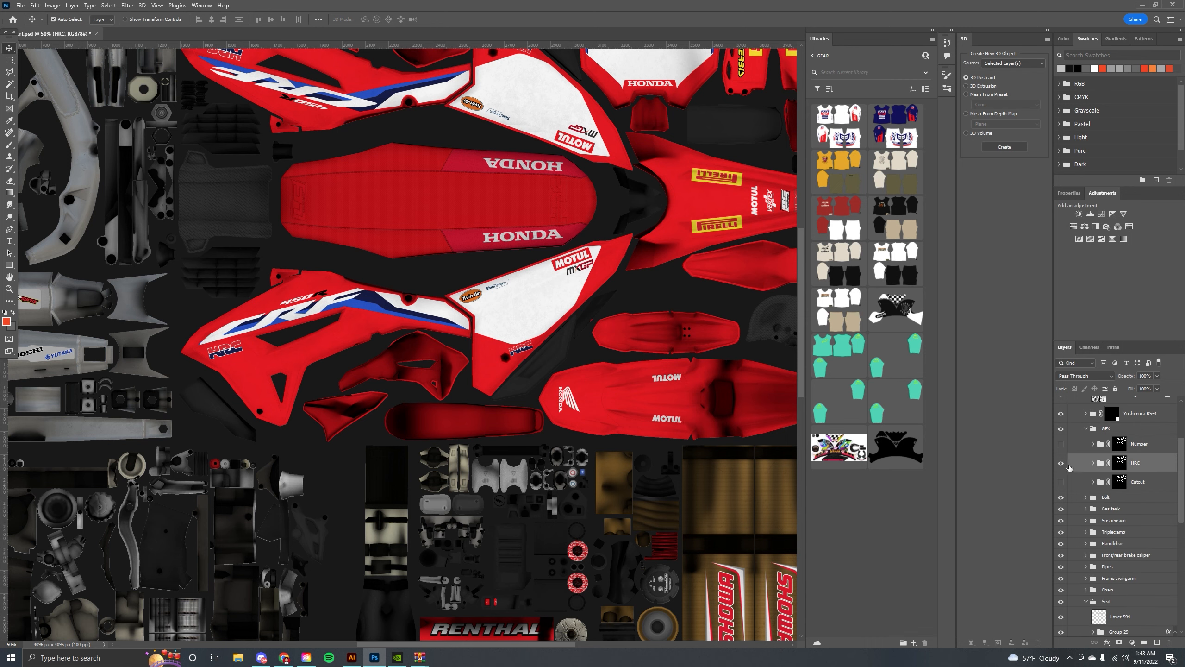
pyautogui.click(1060, 463)
pyautogui.click(1061, 463)
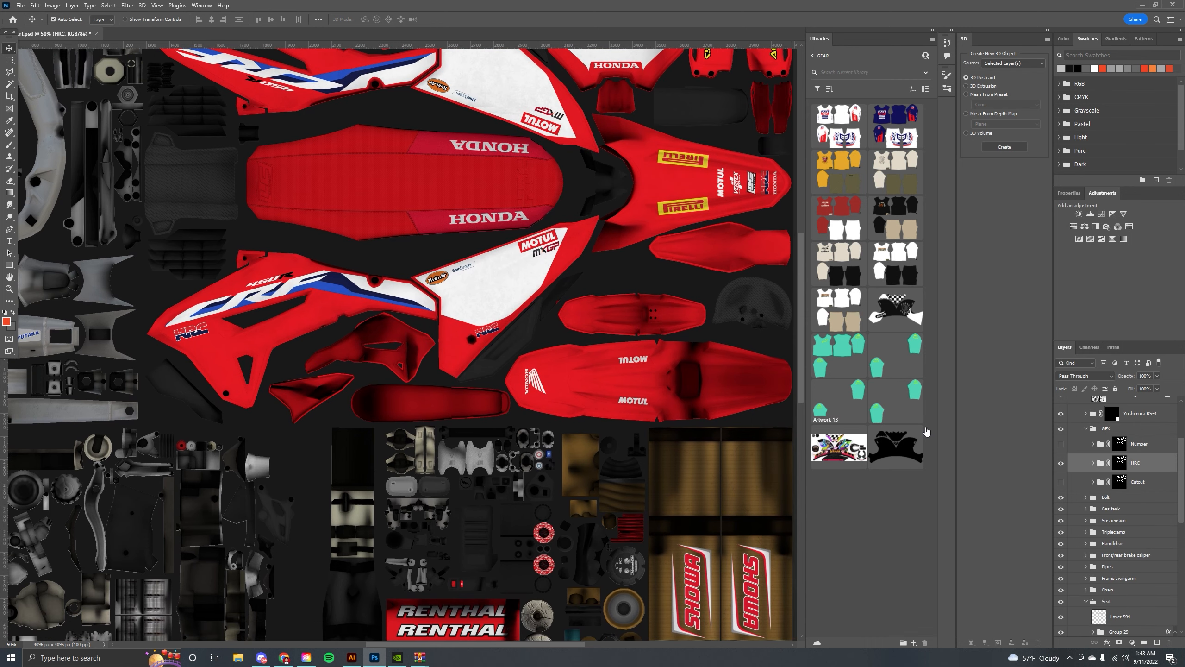
pyautogui.click(1061, 463)
pyautogui.click(1062, 481)
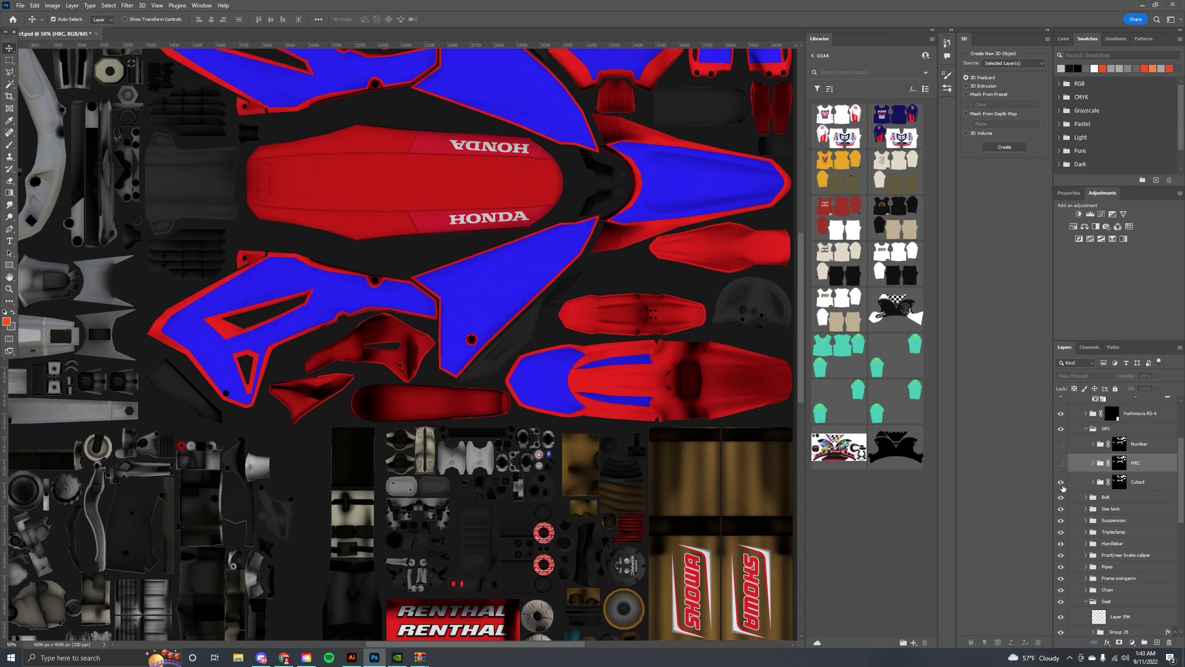
pyautogui.click(1062, 482)
pyautogui.click(1061, 483)
pyautogui.click(1062, 463)
pyautogui.click(1062, 463)
pyautogui.click(1062, 463)
pyautogui.click(1062, 463)
# Delete the HRC group and its contents from the GFX group.
pyautogui.scroll(-1, 517, 317)
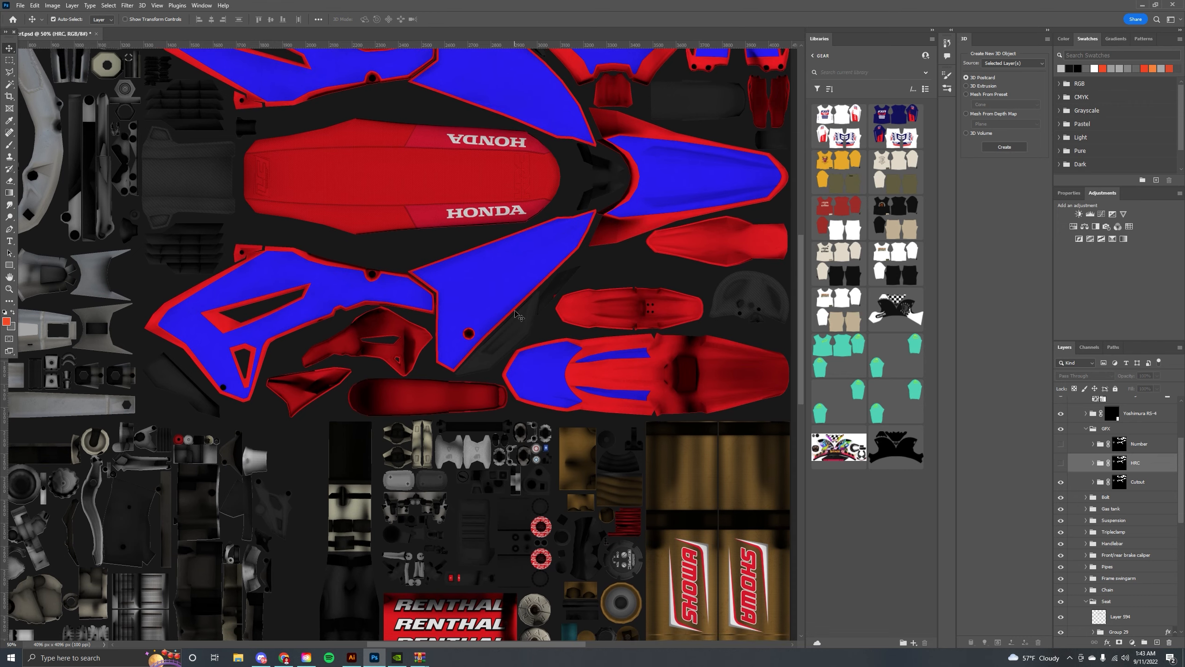
pyautogui.scroll(-2, 518, 316)
pyautogui.scroll(1, 517, 317)
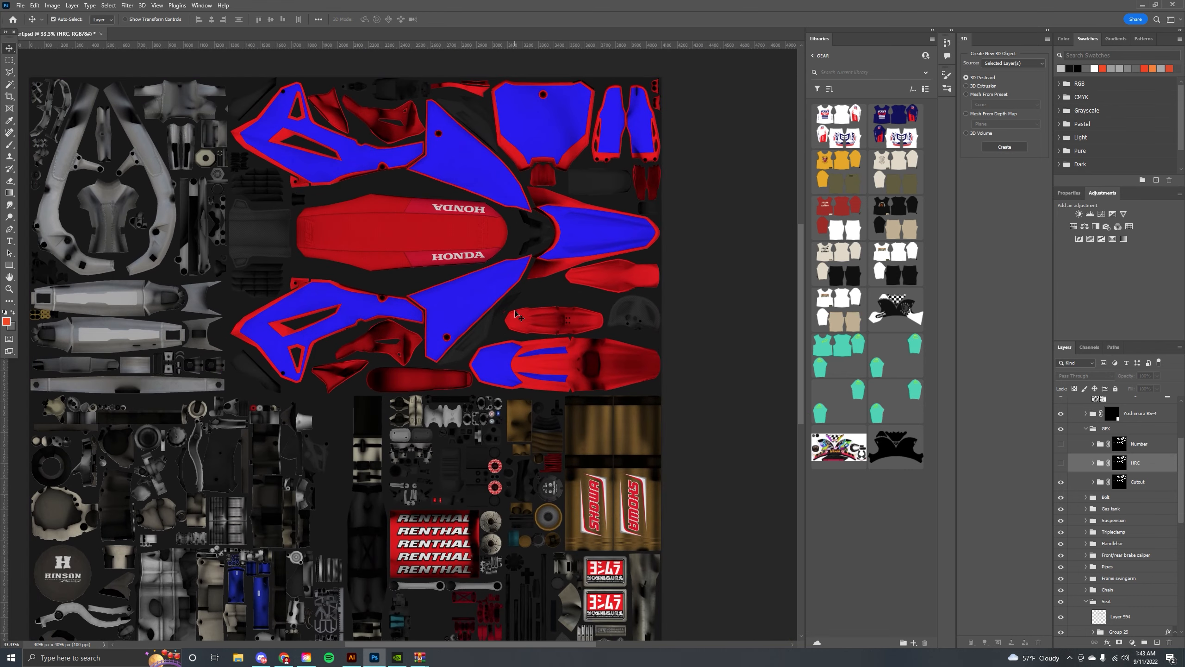
pyautogui.moveTo(421, 273); pyautogui.dragTo(397, 277)
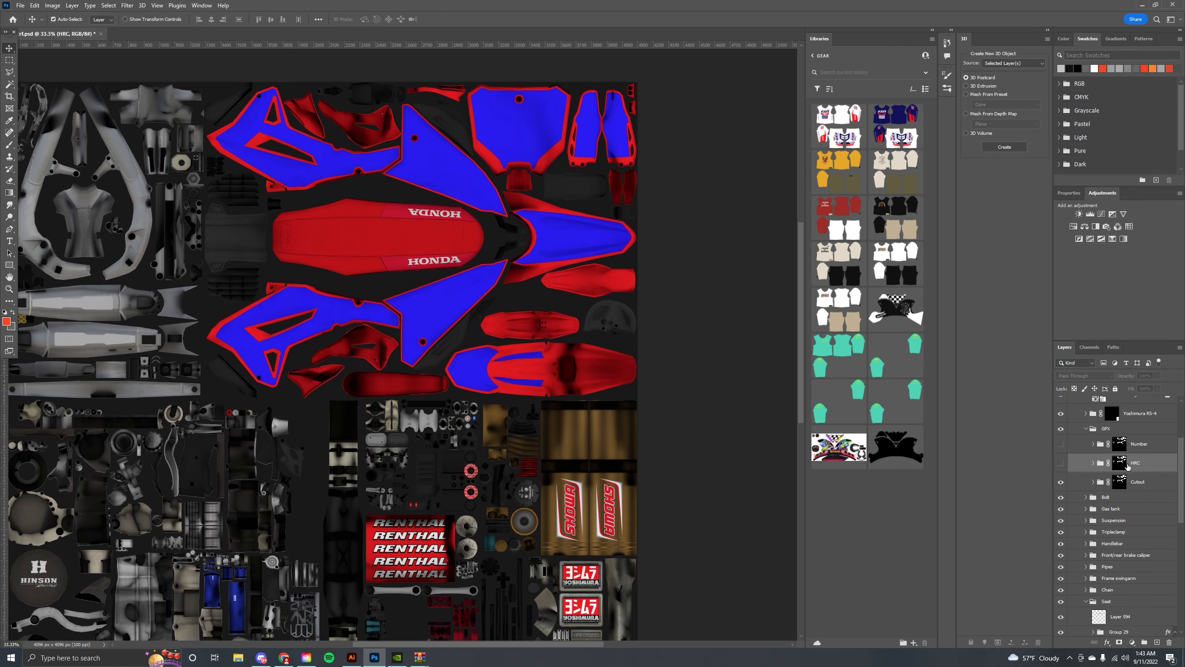
pyautogui.click(1062, 463)
pyautogui.click(1062, 463)
pyautogui.click(1168, 644)
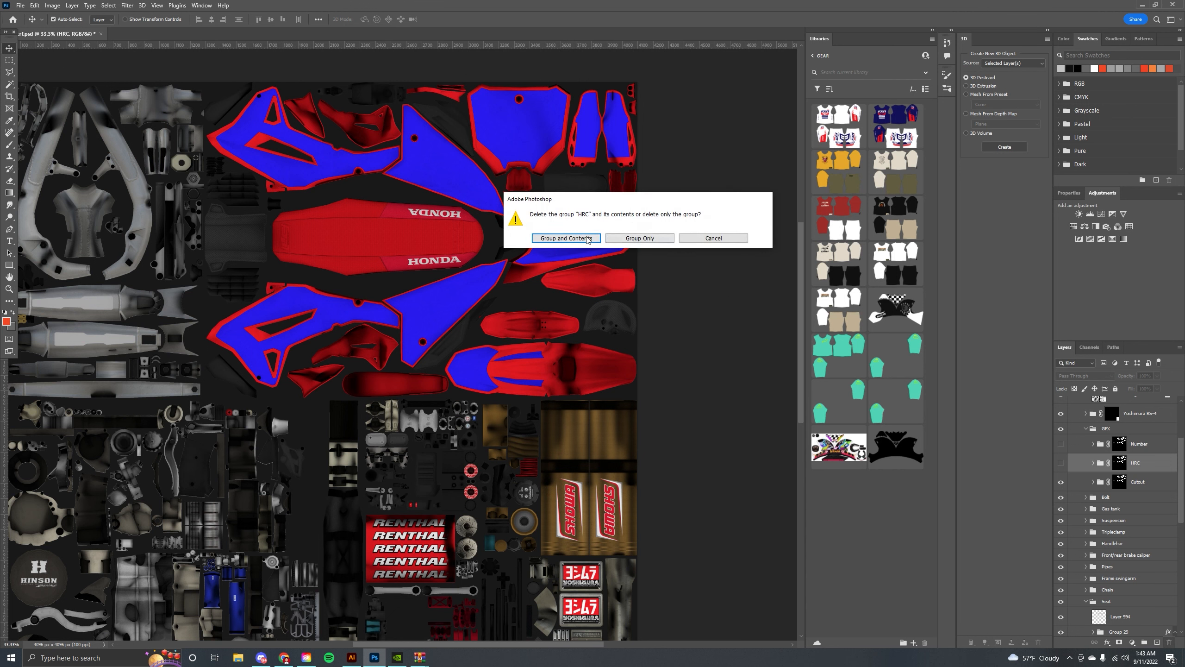
pyautogui.press('Return')
# Delete the layer mask of the Number group inside GFX.
pyautogui.click(1061, 444)
pyautogui.click(1061, 444)
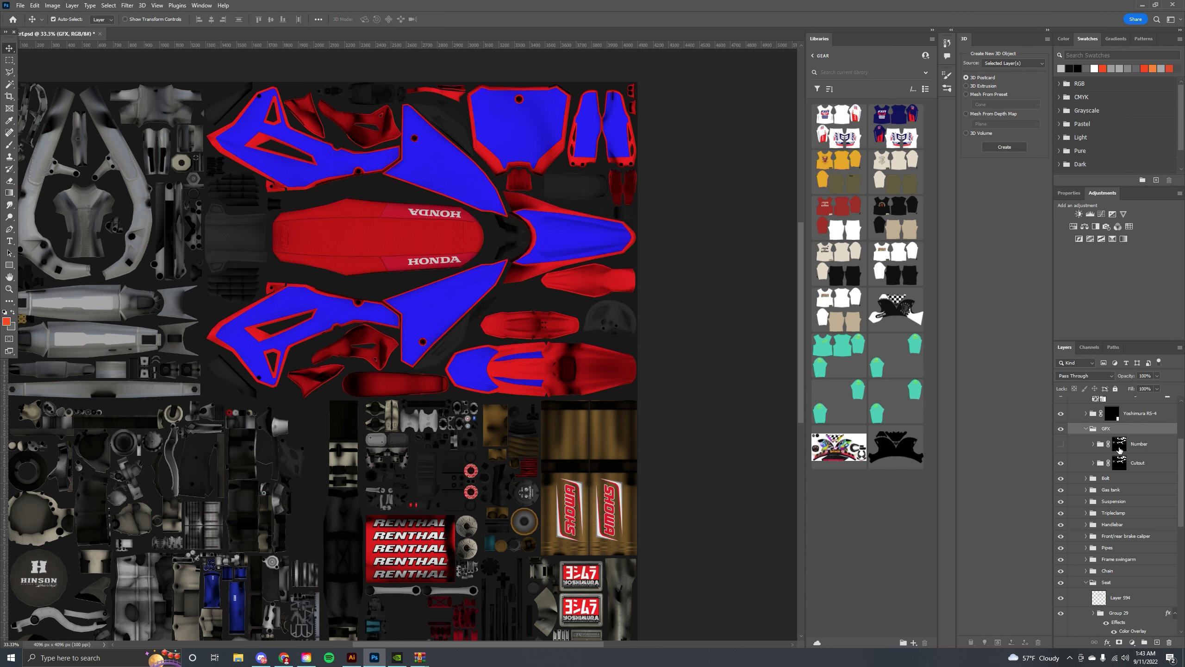
pyautogui.click(1120, 446)
pyautogui.click(1169, 644)
pyautogui.press('Return')
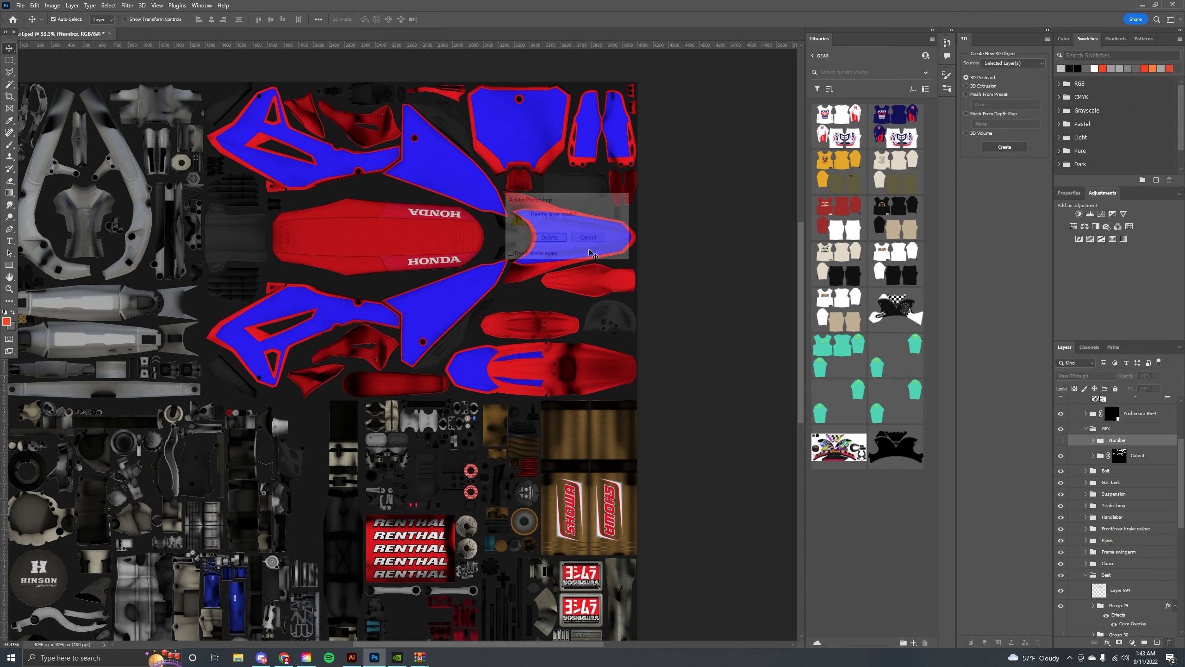
# Inspect the Cutout group by toggling its visibility and expanding it to view its layers.
pyautogui.click(1061, 455)
pyautogui.click(1060, 455)
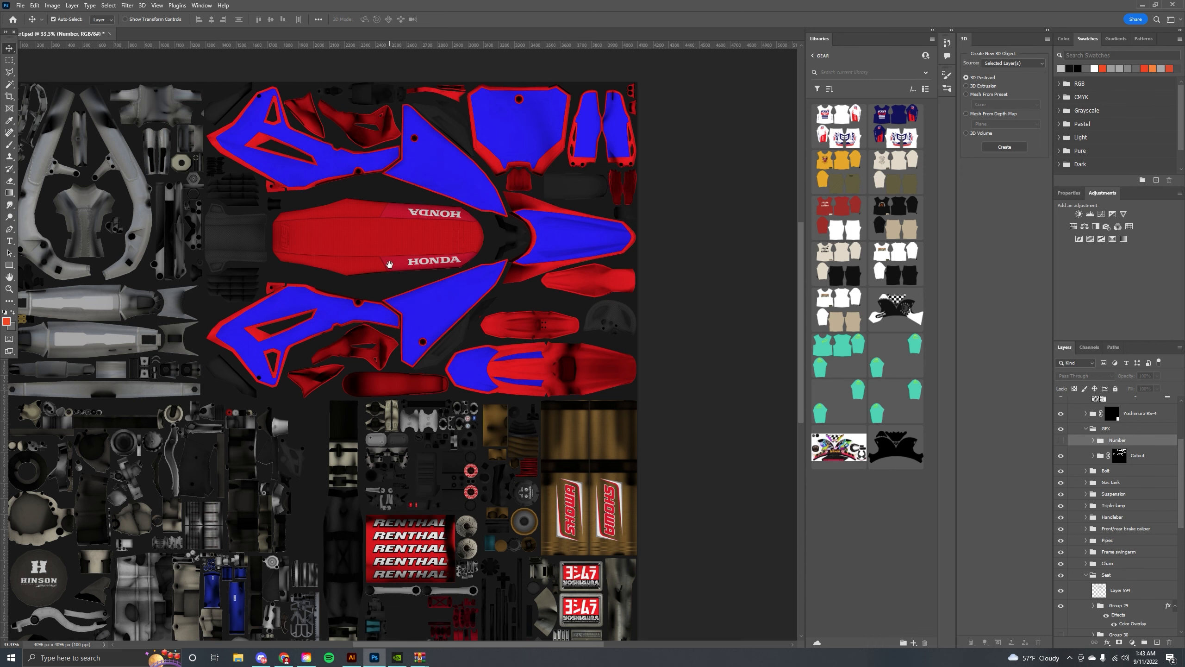
pyautogui.moveTo(392, 262); pyautogui.dragTo(442, 279)
pyautogui.click(484, 316)
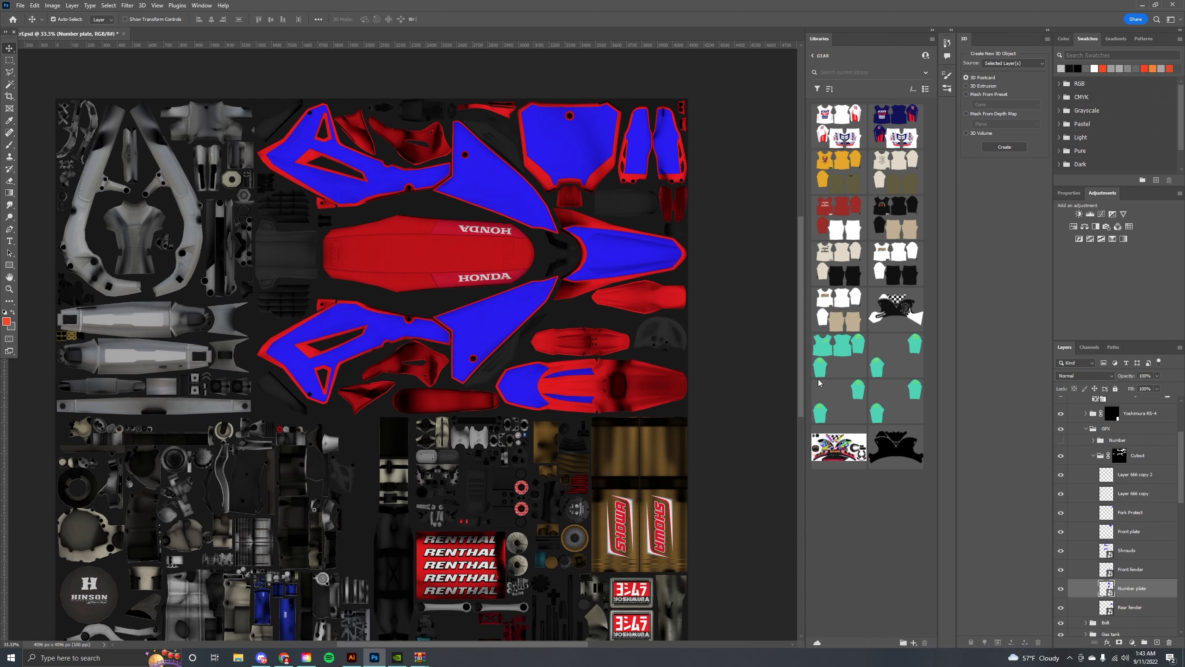
pyautogui.click(1102, 461)
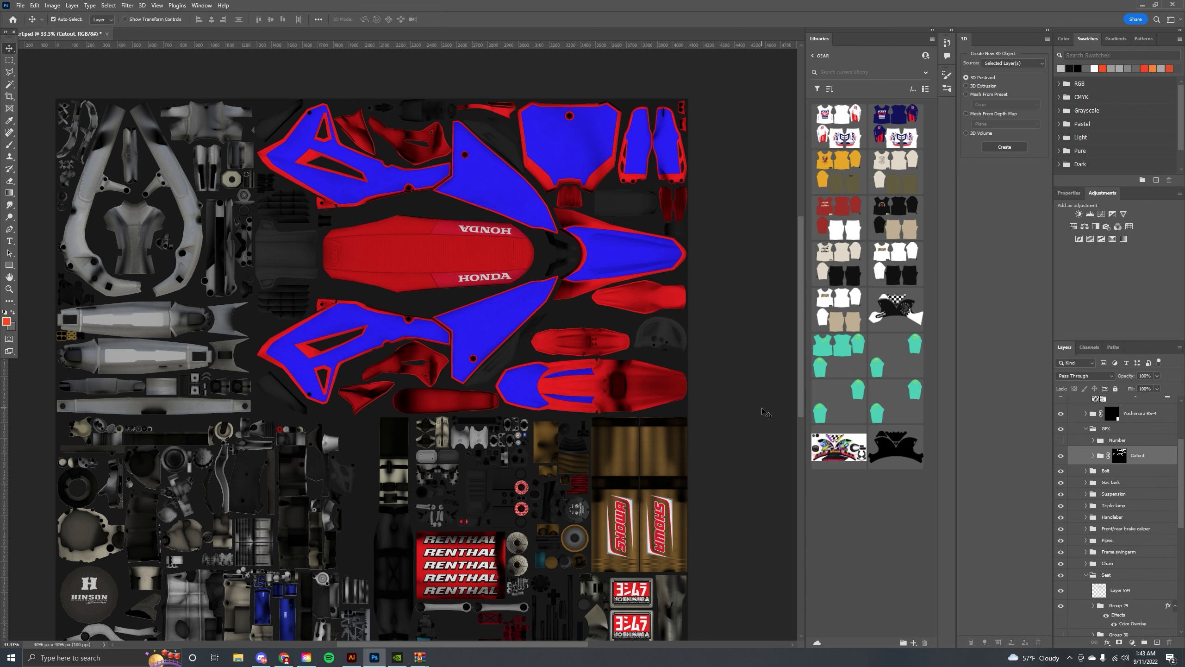
pyautogui.moveTo(344, 328); pyautogui.dragTo(354, 320)
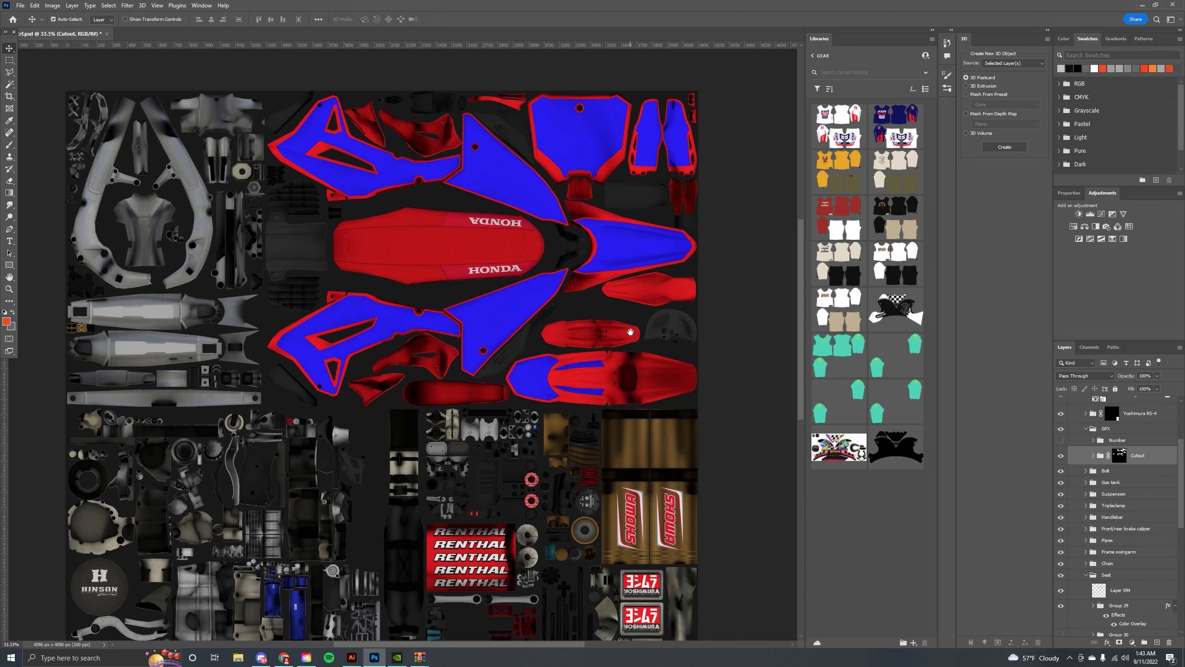
pyautogui.scroll(1, 628, 330)
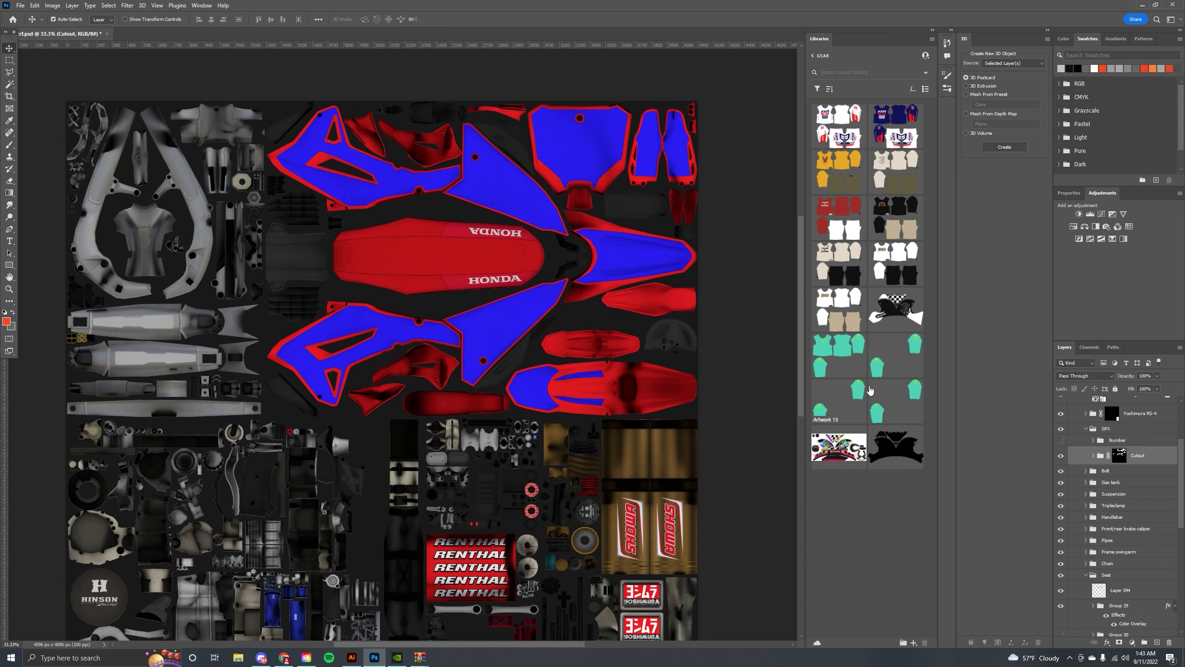
# Inspect the Cutout group's layers by expanding it, toggling each layer's visibility off and on, then collapsing it.
pyautogui.click(1093, 456)
pyautogui.click(1062, 476)
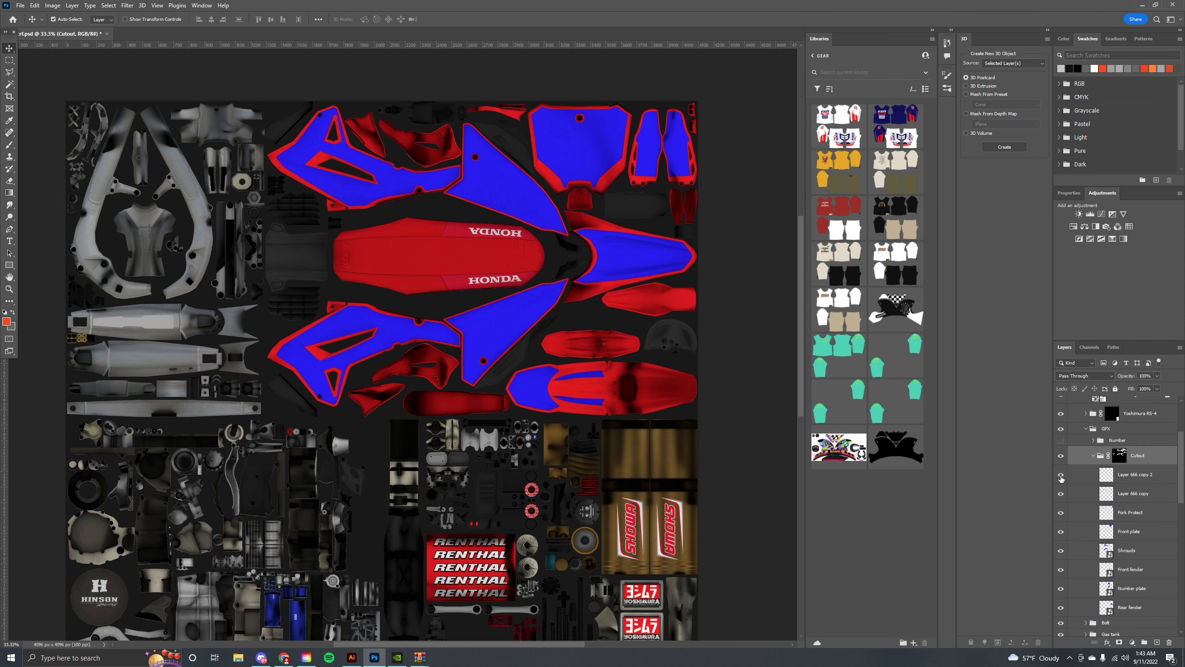
pyautogui.click(1061, 476)
pyautogui.click(1060, 497)
pyautogui.click(1060, 497)
pyautogui.click(1061, 515)
pyautogui.click(1060, 513)
pyautogui.click(1060, 532)
pyautogui.click(1060, 533)
pyautogui.click(1093, 455)
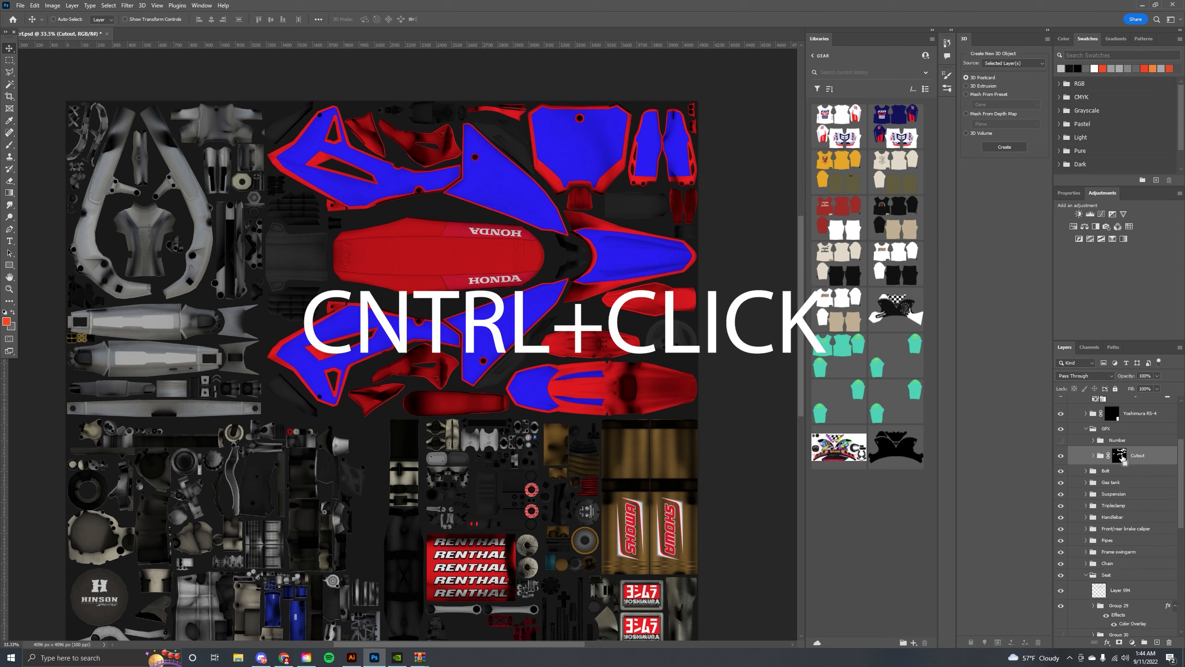
# Load the Cutout group's shape as a selection and add a new empty layer above it.
pyautogui.keyDown('ctrl'); pyautogui.click(1120, 456); pyautogui.keyUp('ctrl')
pyautogui.moveTo(537, 331); pyautogui.dragTo(485, 274)
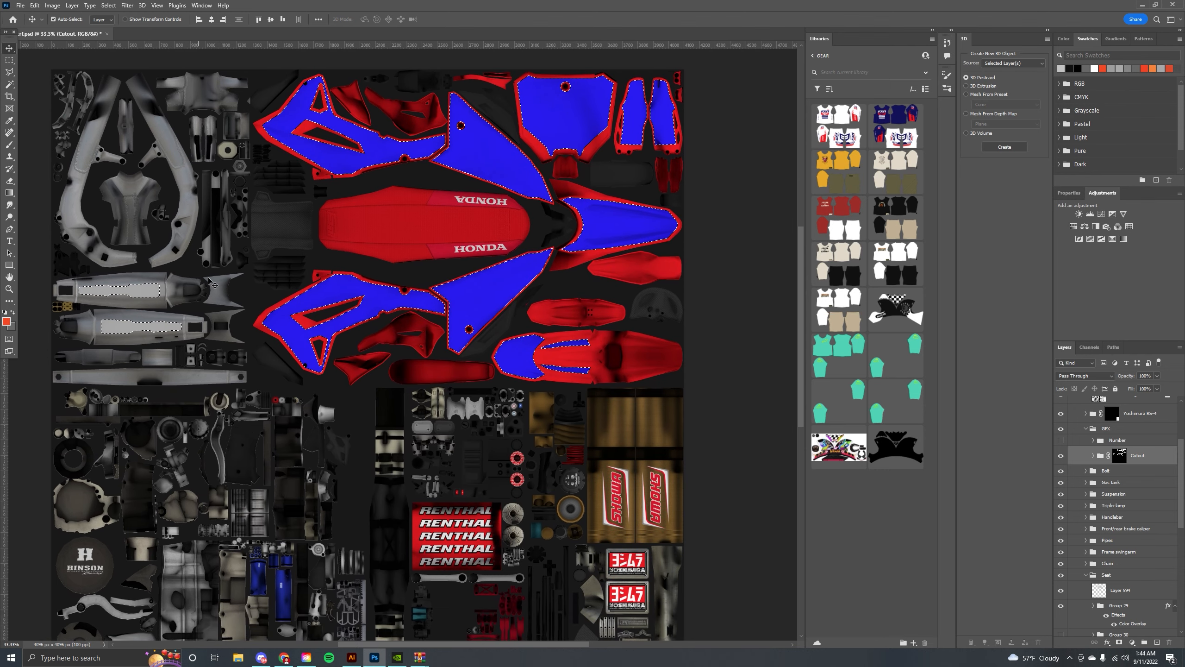
pyautogui.click(1157, 642)
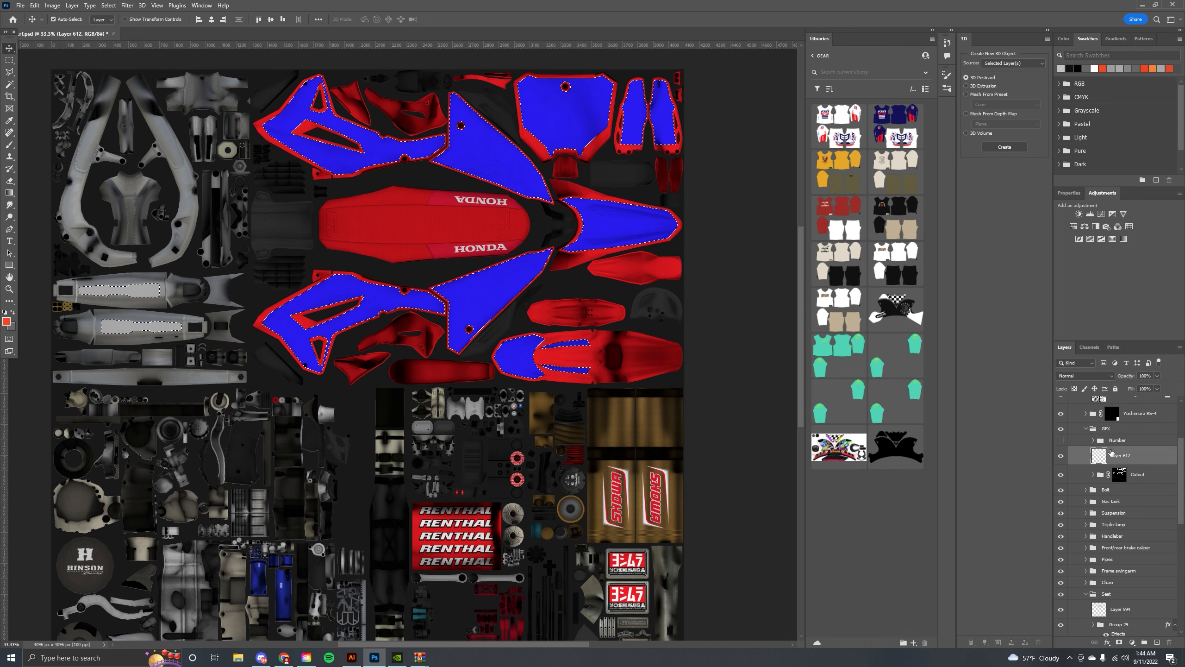
# Set the foreground colour to 000000 and paint the selected cutout areas black on the new layer with an enlarged brush.
pyautogui.scroll(-1, 428, 370)
pyautogui.scroll(-1, 428, 370)
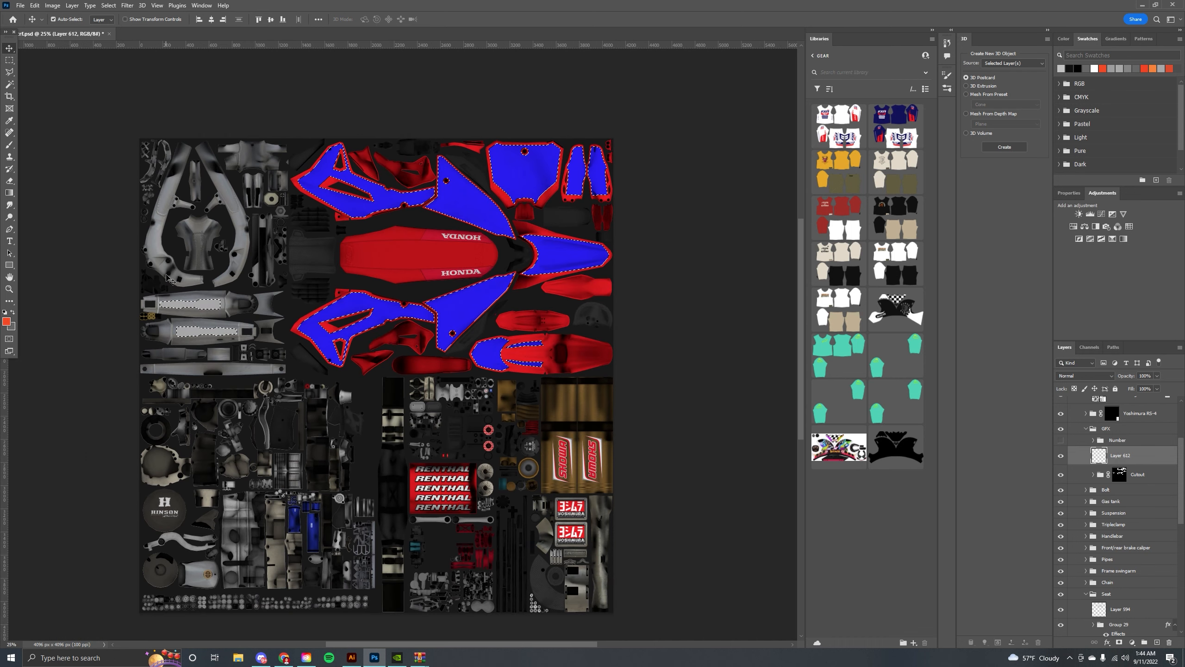
pyautogui.click(7, 321)
pyautogui.write('000000')
pyautogui.click(971, 298)
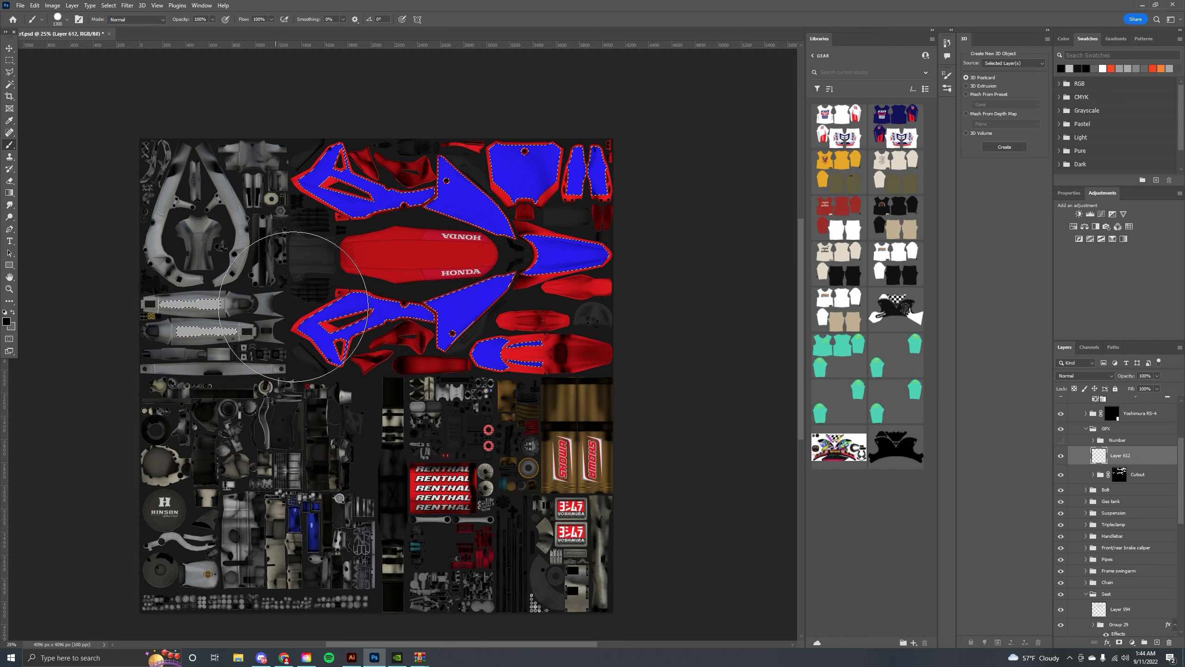
pyautogui.press(']')
pyautogui.press(']')
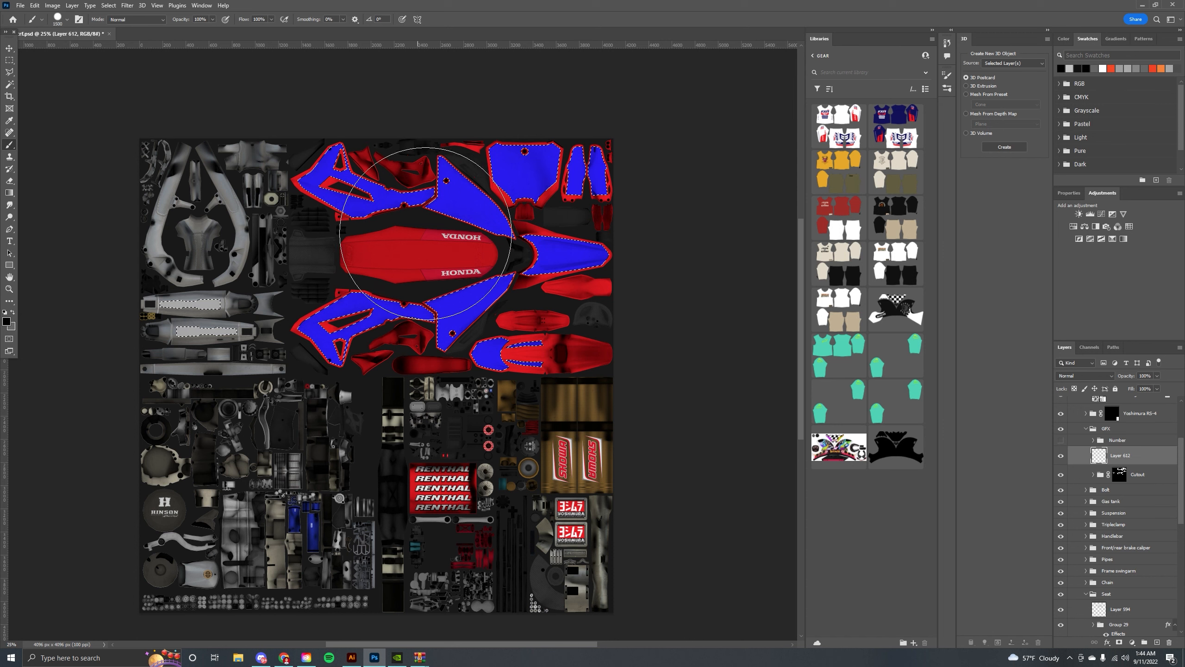
pyautogui.moveTo(437, 172)
pyautogui.mouseDown()
pyautogui.moveTo(315, 186)
pyautogui.moveTo(243, 304)
pyautogui.moveTo(193, 300)
pyautogui.moveTo(288, 338)
pyautogui.moveTo(370, 274)
pyautogui.moveTo(446, 159)
pyautogui.moveTo(578, 201)
pyautogui.moveTo(486, 342)
pyautogui.moveTo(525, 179)
pyautogui.mouseUp()
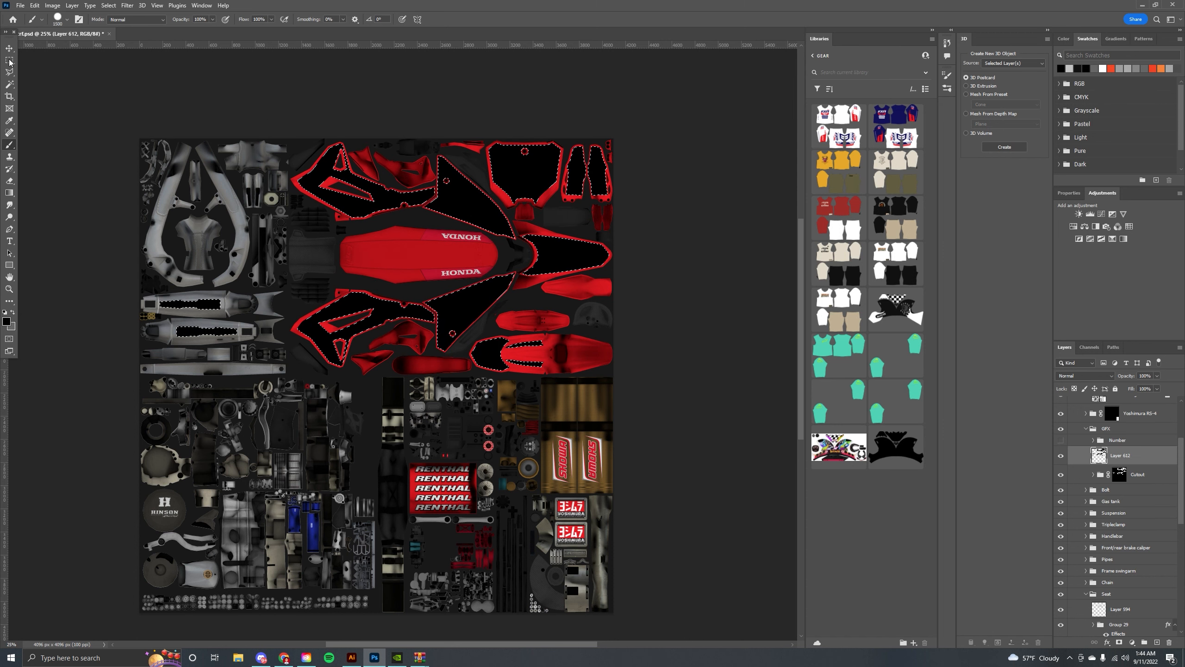
# Deselect and toggle the new black layer's visibility off and on to compare it with the template.
pyautogui.press('m')
pyautogui.hotkey('ctrl', 'd')
pyautogui.moveTo(297, 153); pyautogui.dragTo(300, 175)
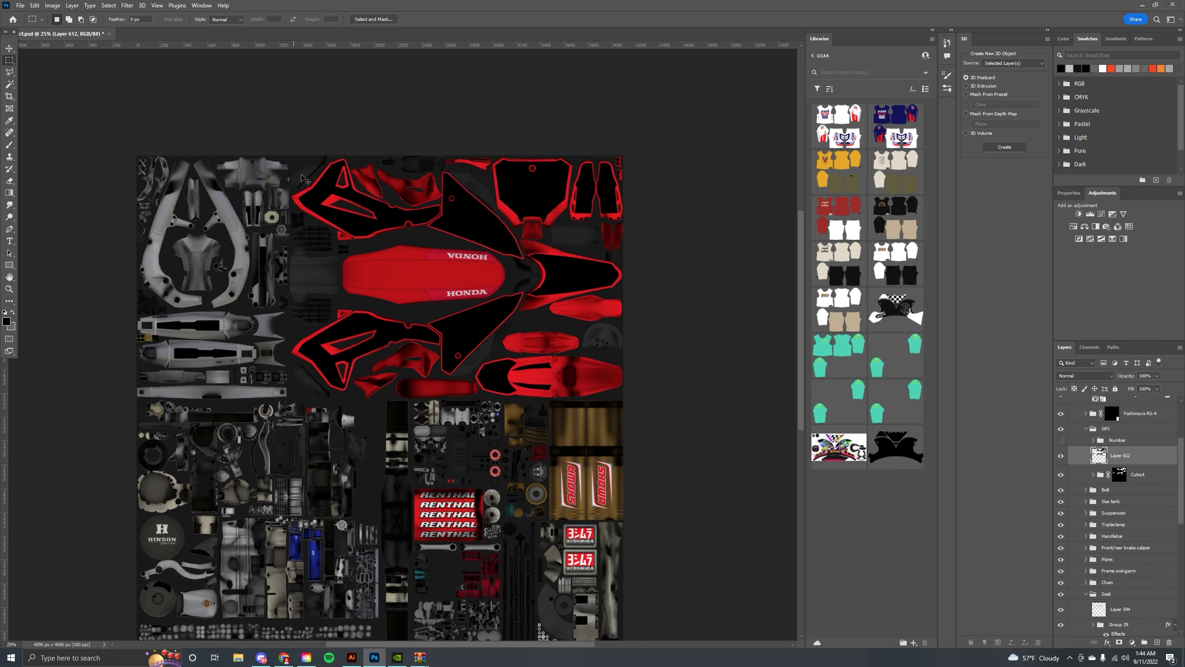
pyautogui.hotkey('ctrl', '+')
pyautogui.click(1062, 456)
pyautogui.click(1061, 456)
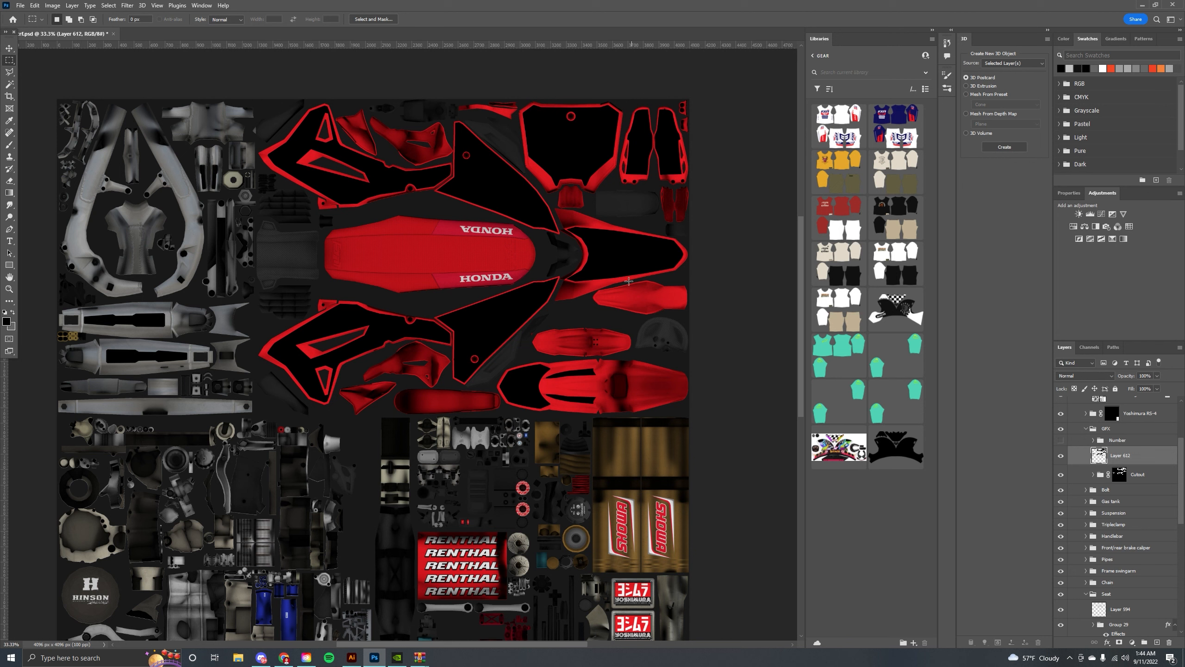
pyautogui.click(10, 49)
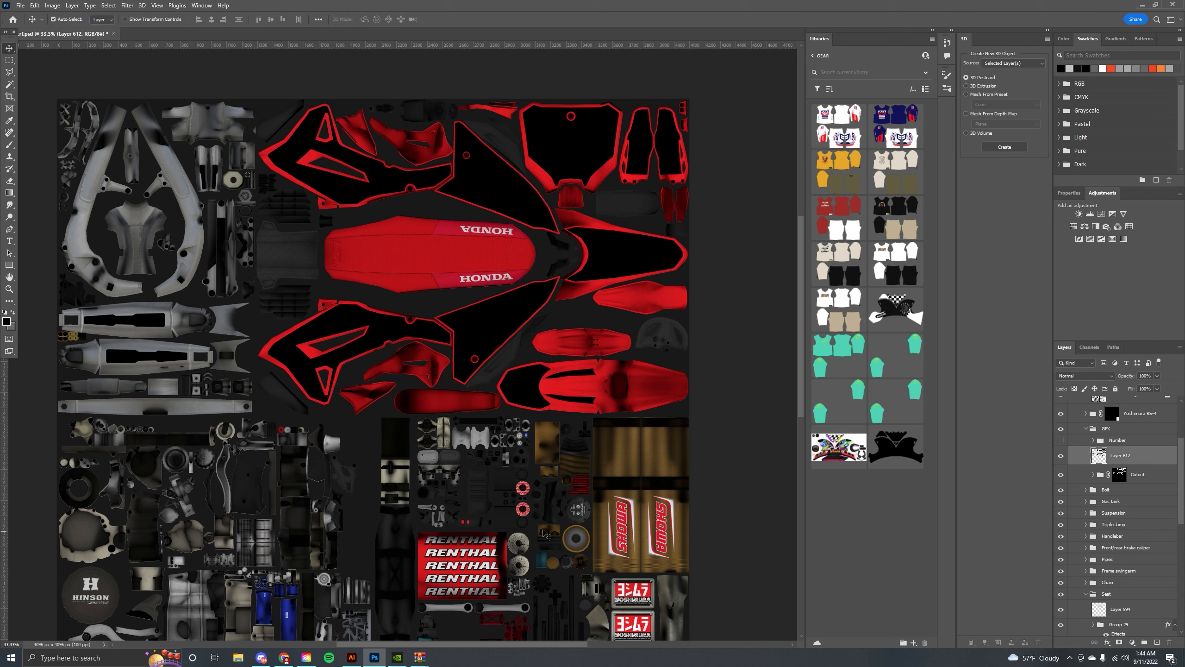
# Switch to Illustrator and create a new 1920 x 1080 px RGB document.
pyautogui.click(352, 658)
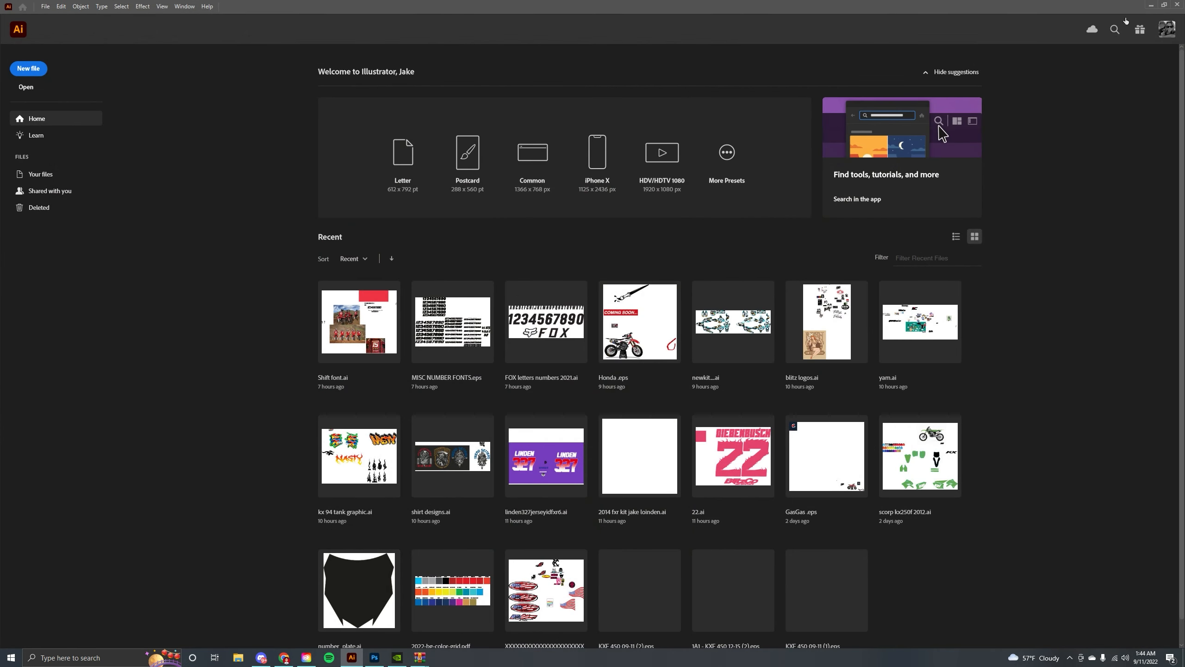
pyautogui.click(44, 6)
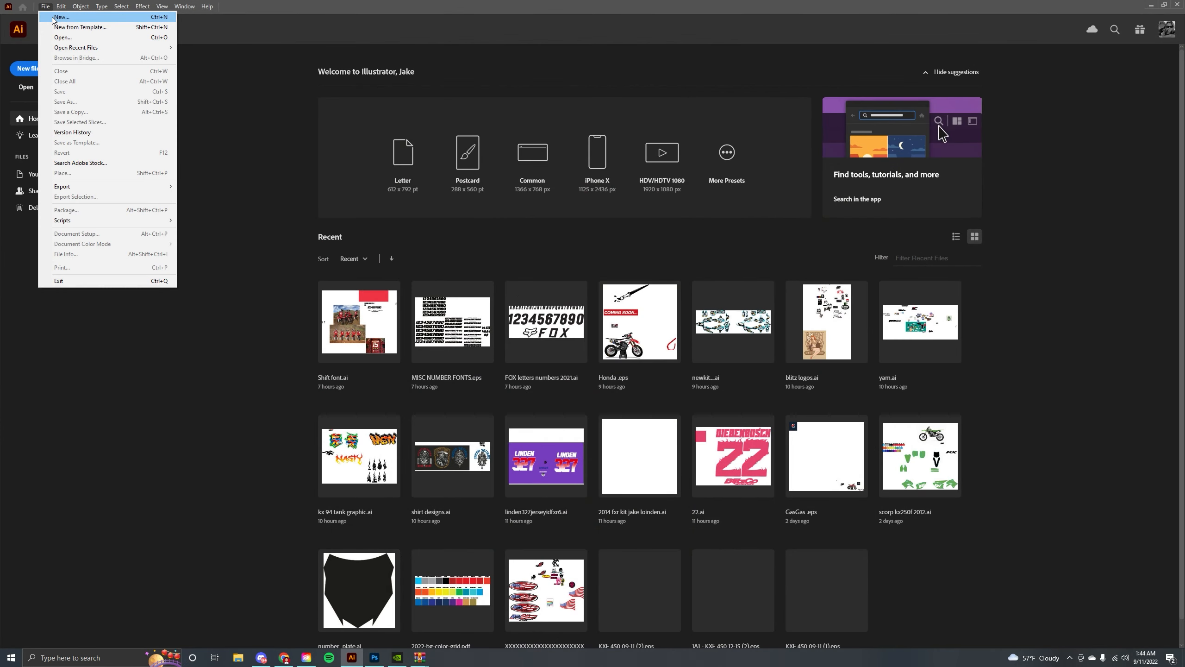
pyautogui.click(54, 18)
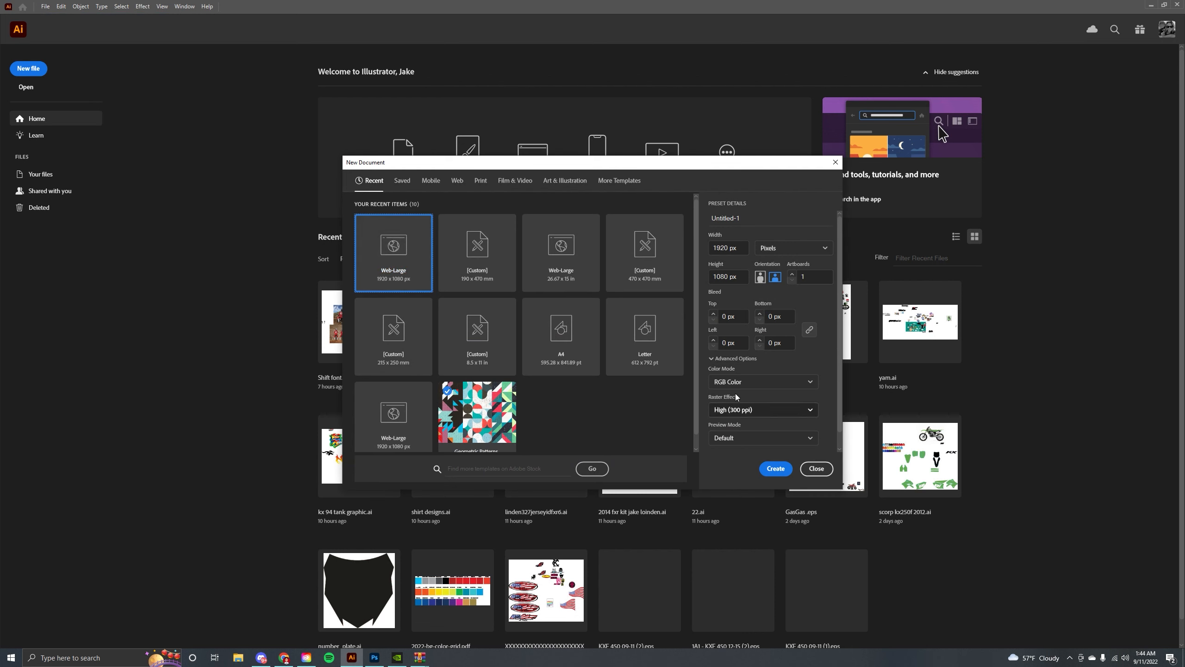
pyautogui.click(787, 382)
pyautogui.click(788, 383)
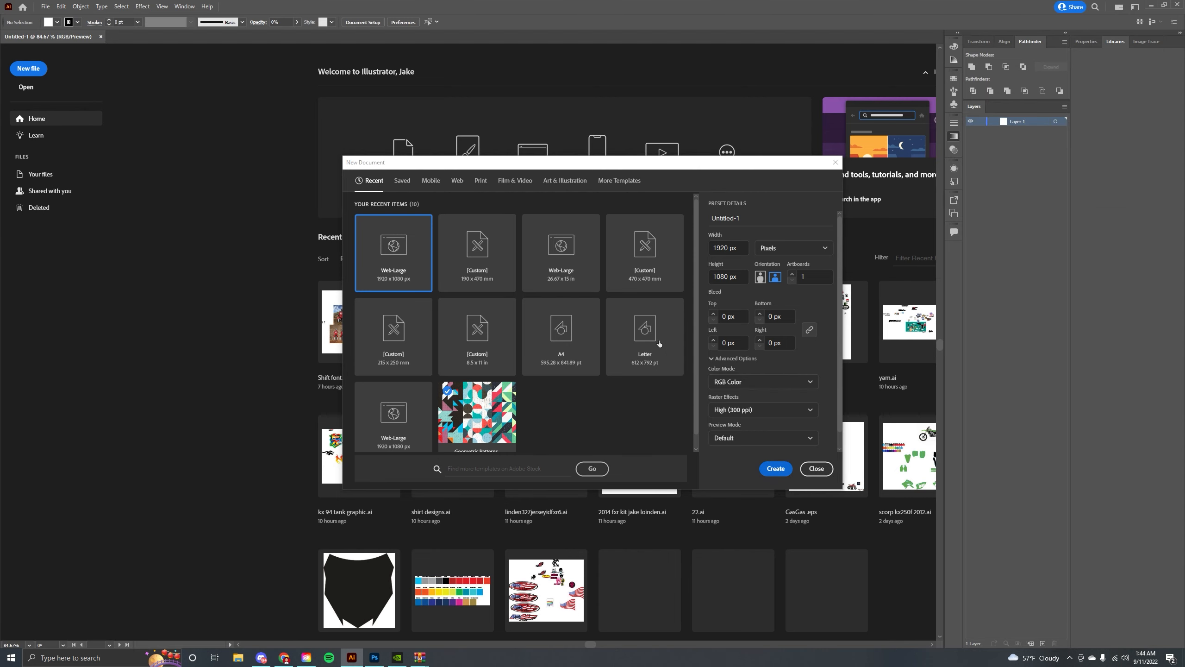
pyautogui.hotkey('ctrl', '-')
pyautogui.hotkey('ctrl', '-')
pyautogui.hotkey('ctrl', '-')
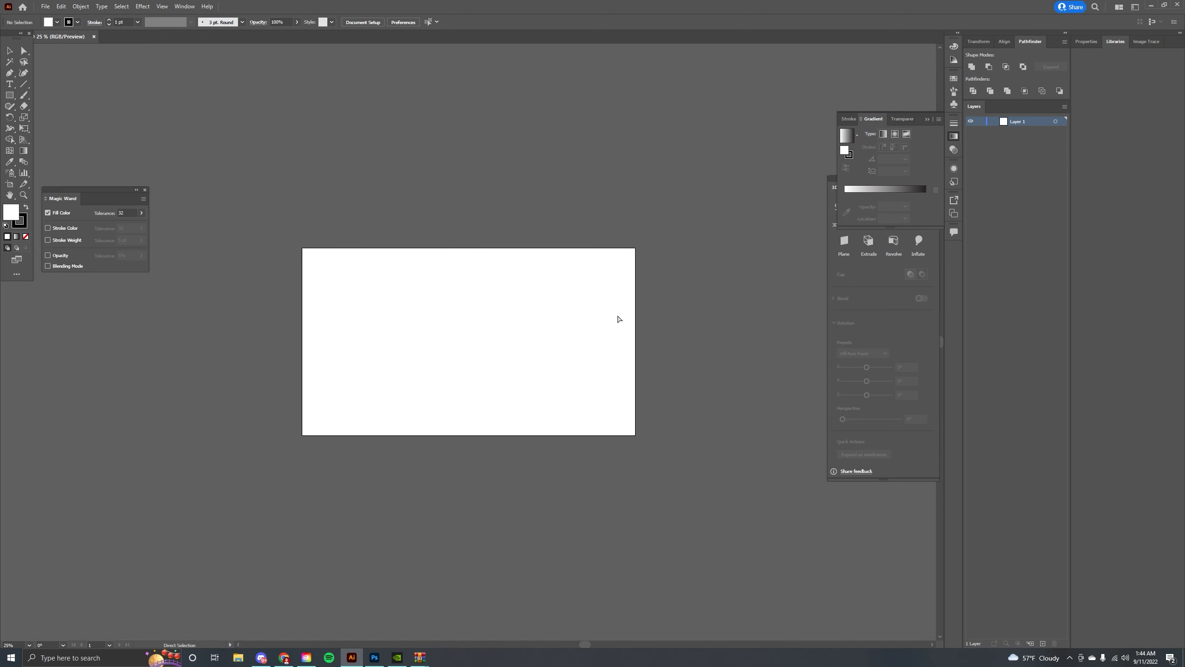
pyautogui.hotkey('ctrl', '+')
pyautogui.hotkey('ctrl', '+')
# Back in Photoshop, reopen the Libraries panel and open the bikes library.
pyautogui.click(374, 658)
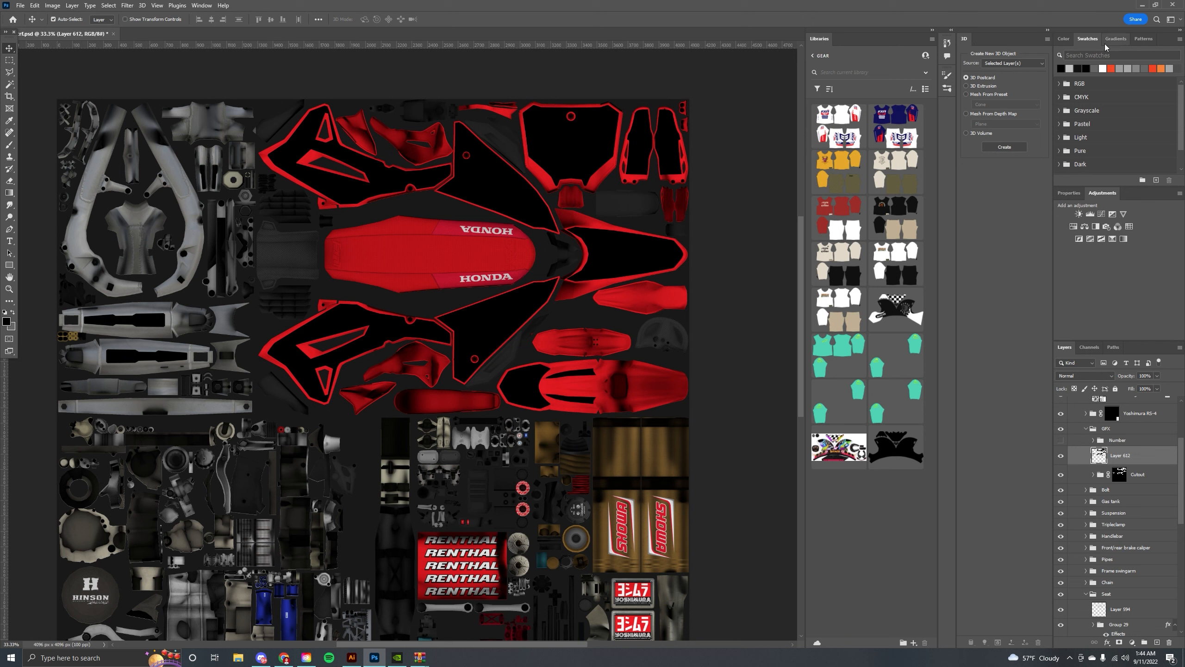
pyautogui.click(813, 56)
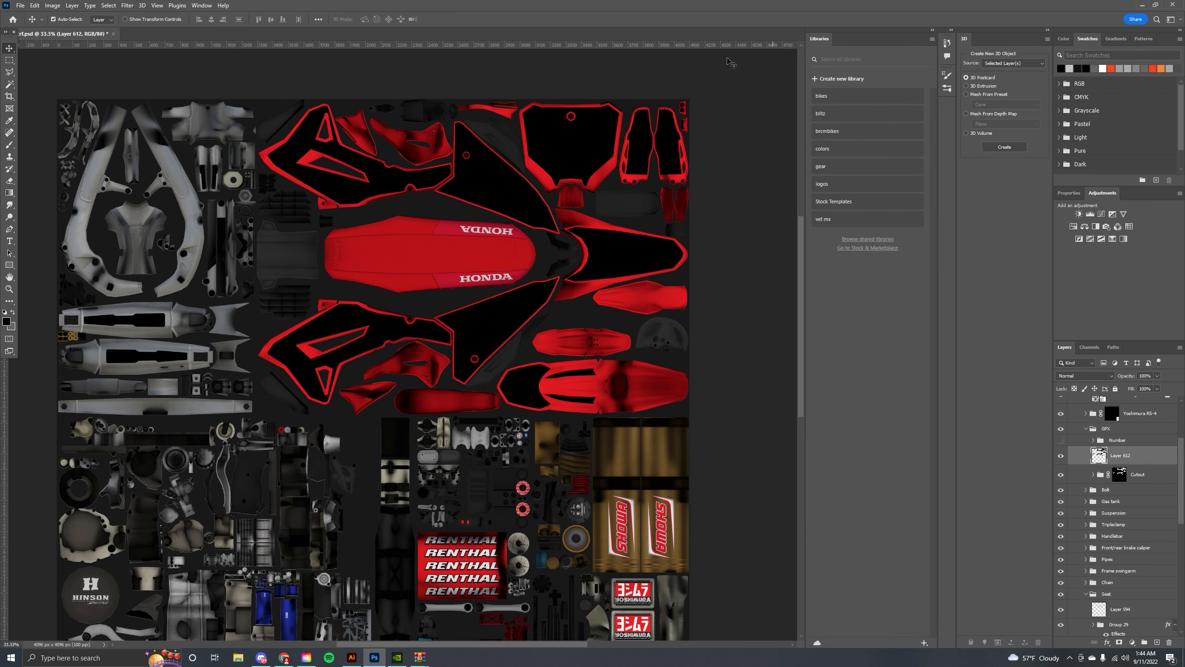
pyautogui.click(202, 5)
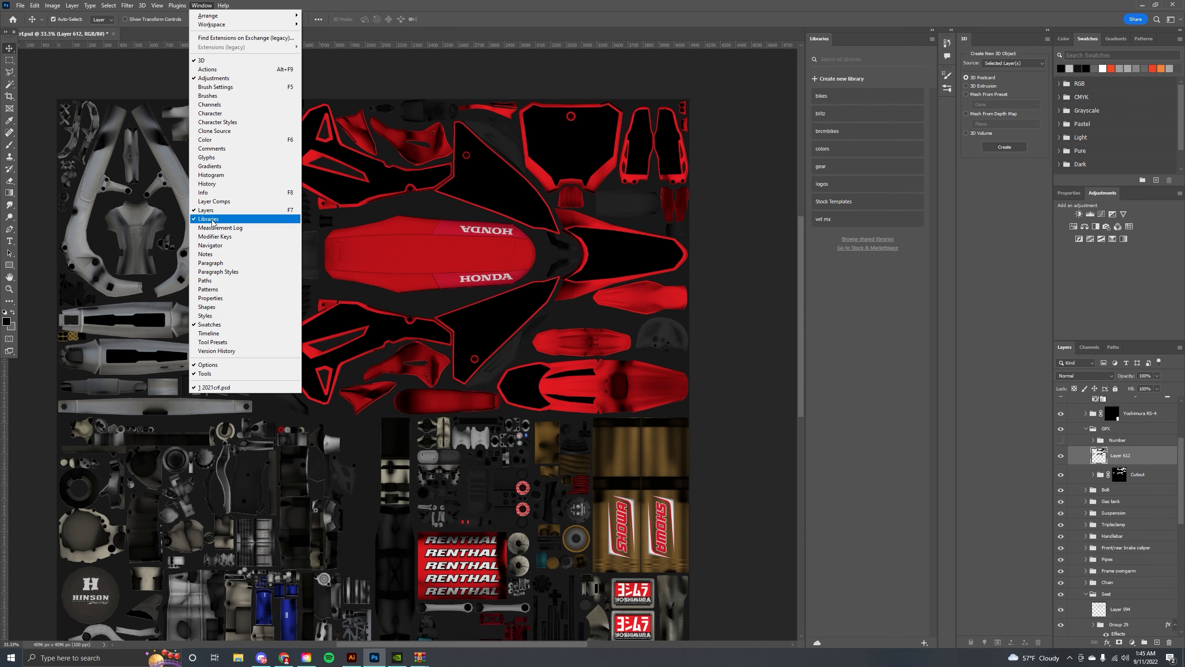
pyautogui.click(203, 218)
pyautogui.click(201, 5)
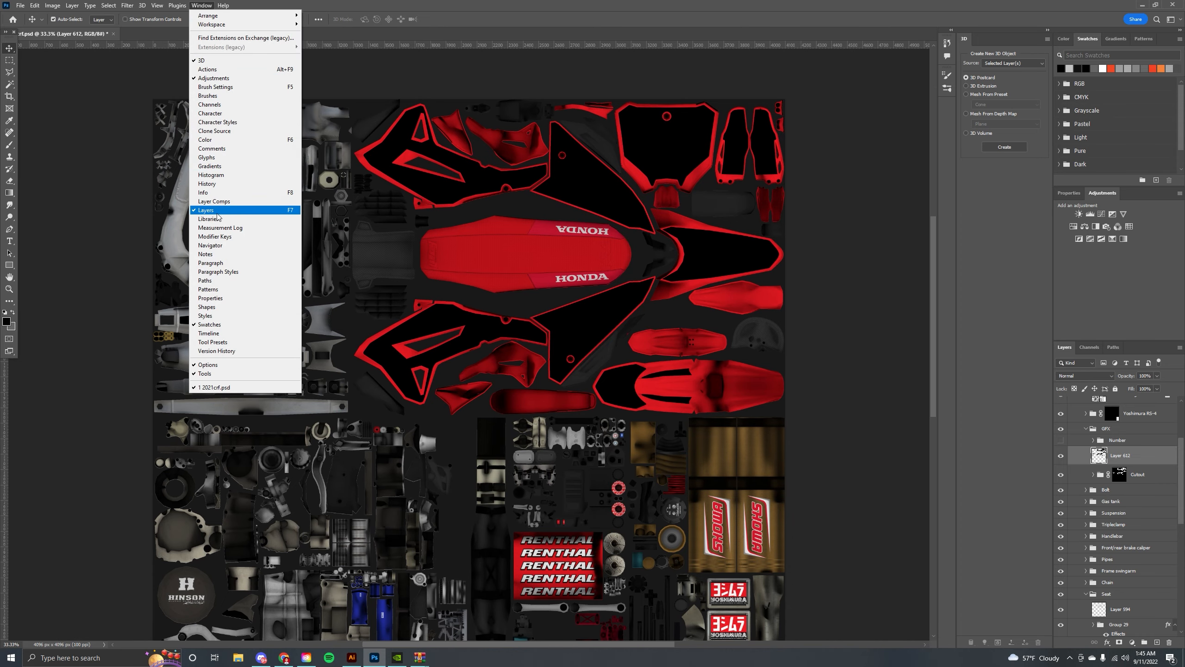
pyautogui.click(209, 218)
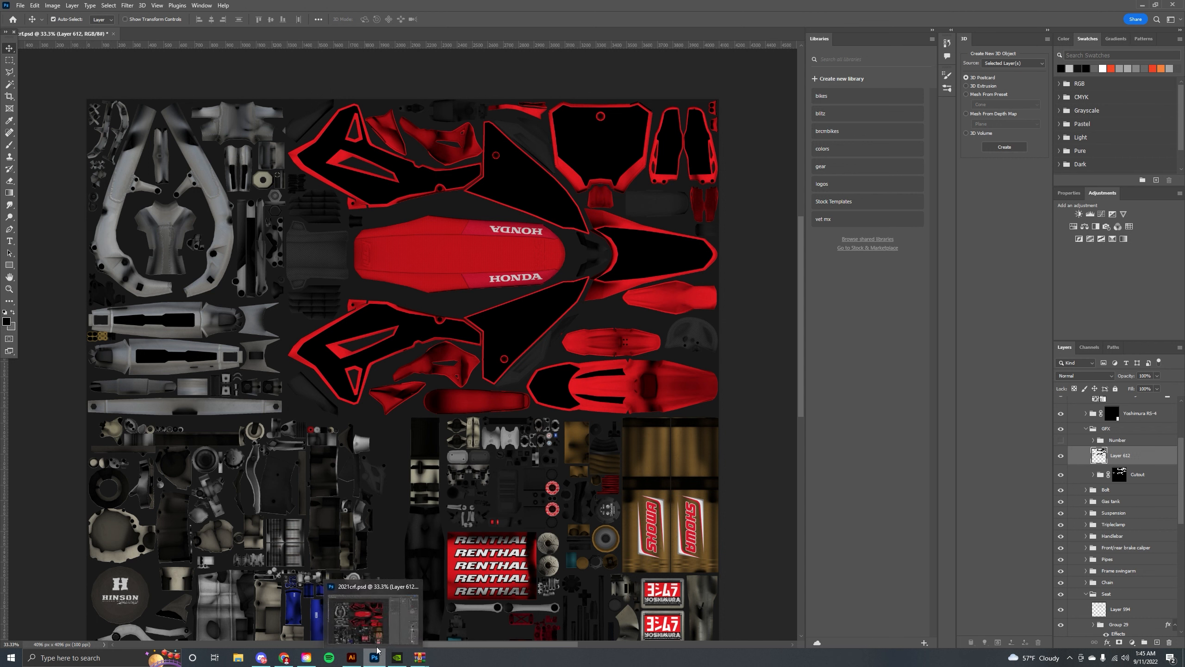
pyautogui.click(831, 100)
pyautogui.click(812, 59)
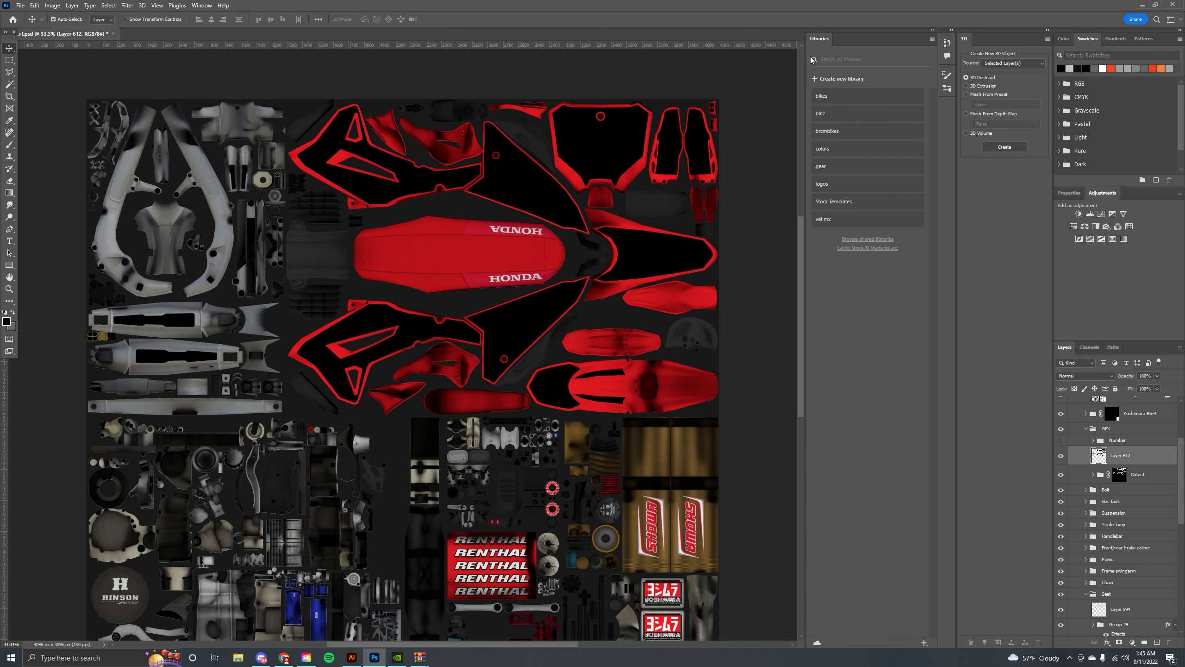
pyautogui.click(839, 99)
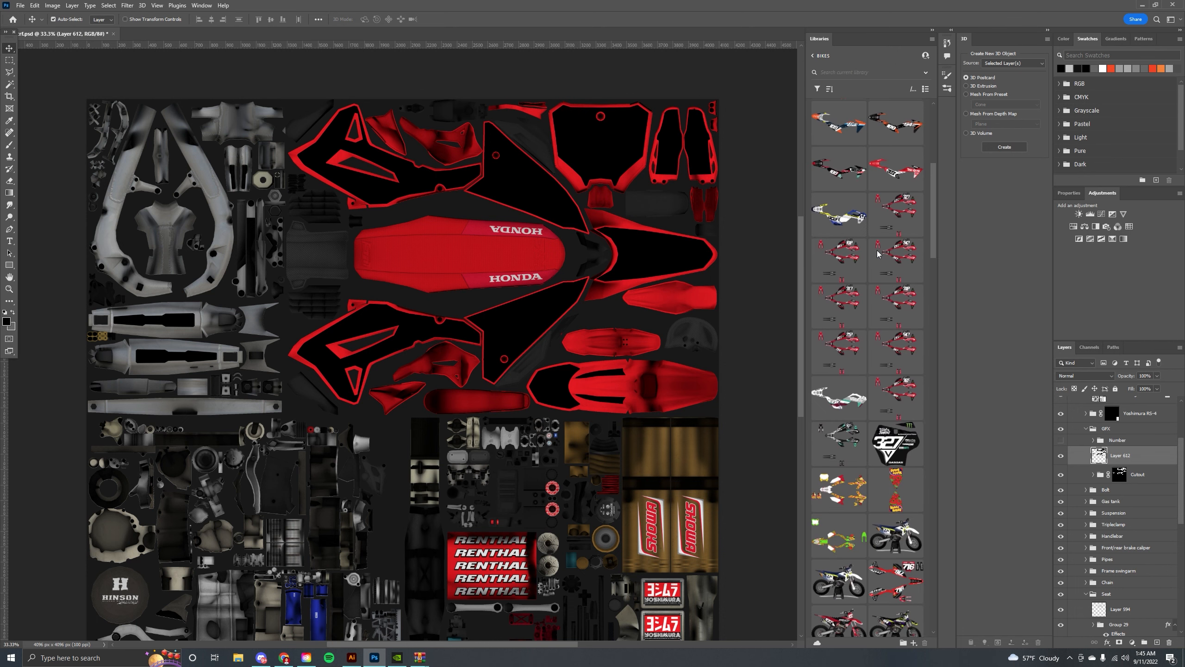
pyautogui.click(814, 57)
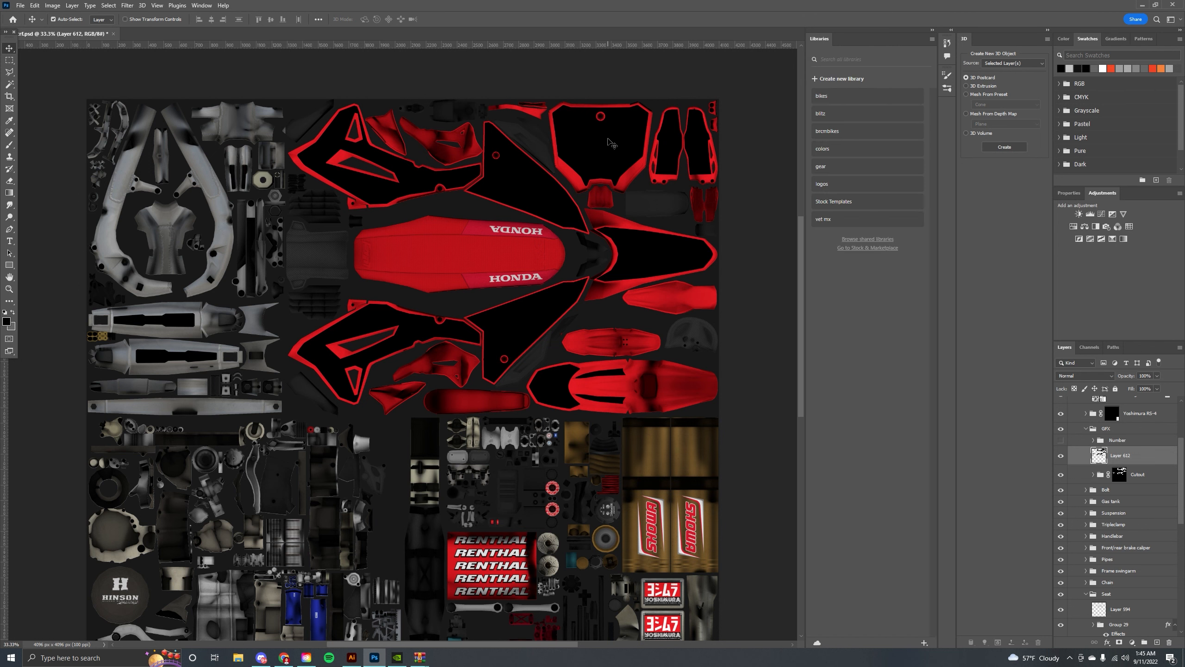
pyautogui.click(816, 101)
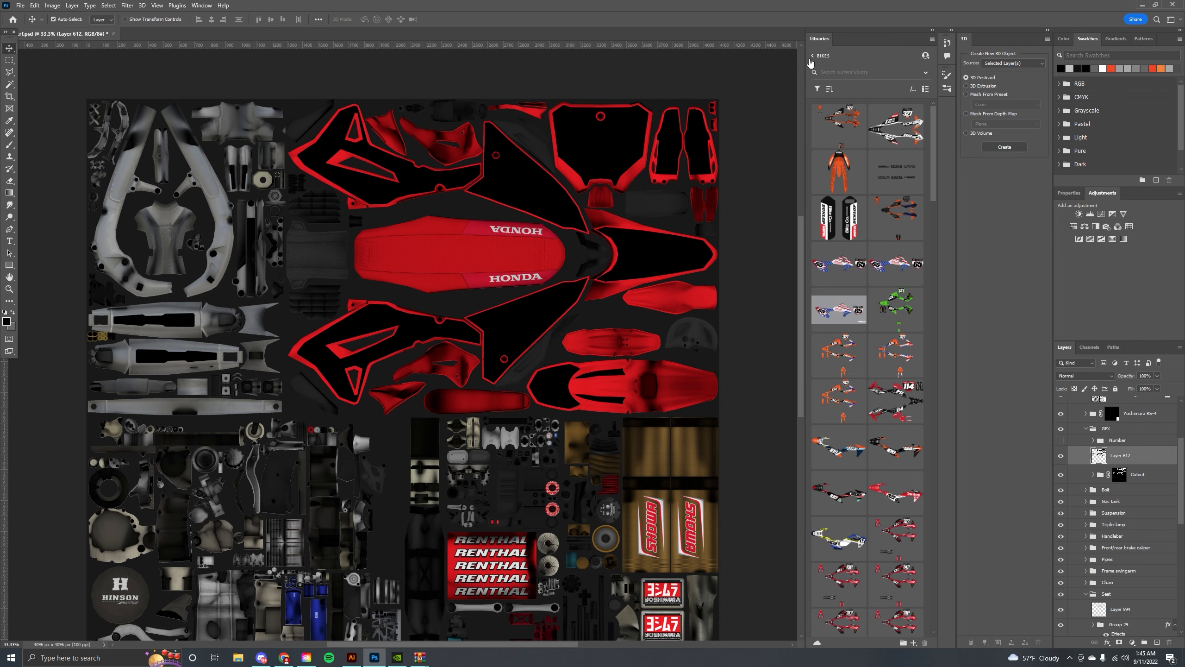
pyautogui.click(811, 57)
pyautogui.click(824, 98)
# Add the black cutout layer to the bikes library.
pyautogui.moveTo(603, 150); pyautogui.dragTo(808, 245)
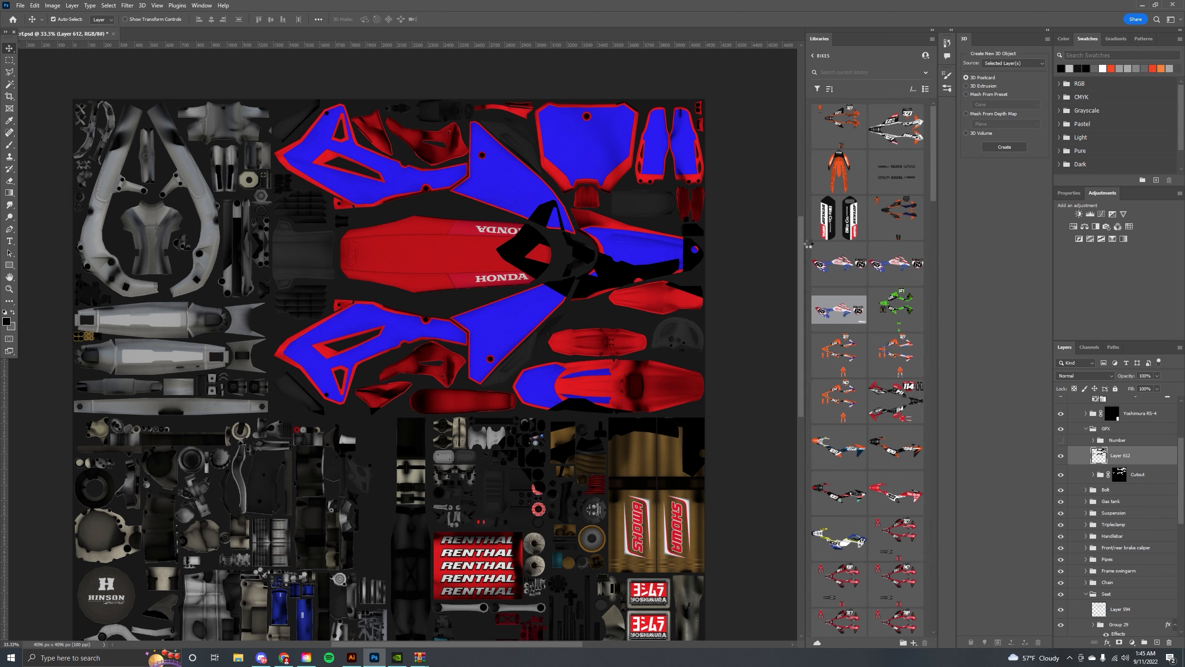
pyautogui.scroll(-10, 820, 291)
pyautogui.scroll(-10, 820, 291)
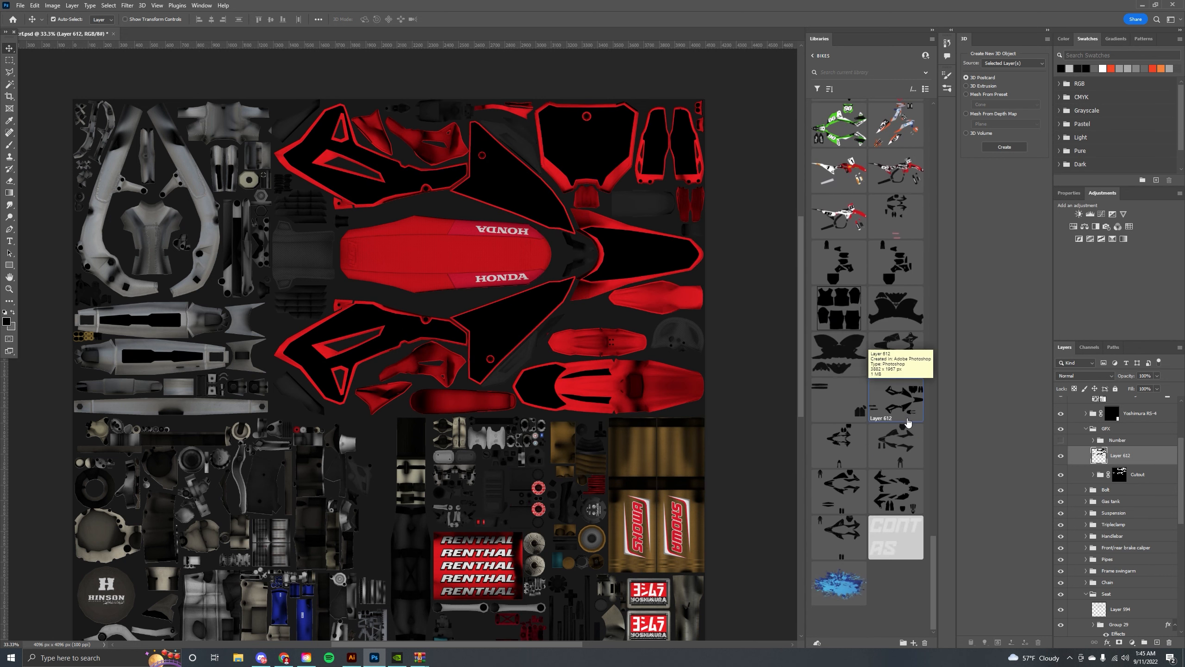
# Switch to Illustrator and place the black cutout graphic from the bikes library onto the artboard.
pyautogui.click(352, 657)
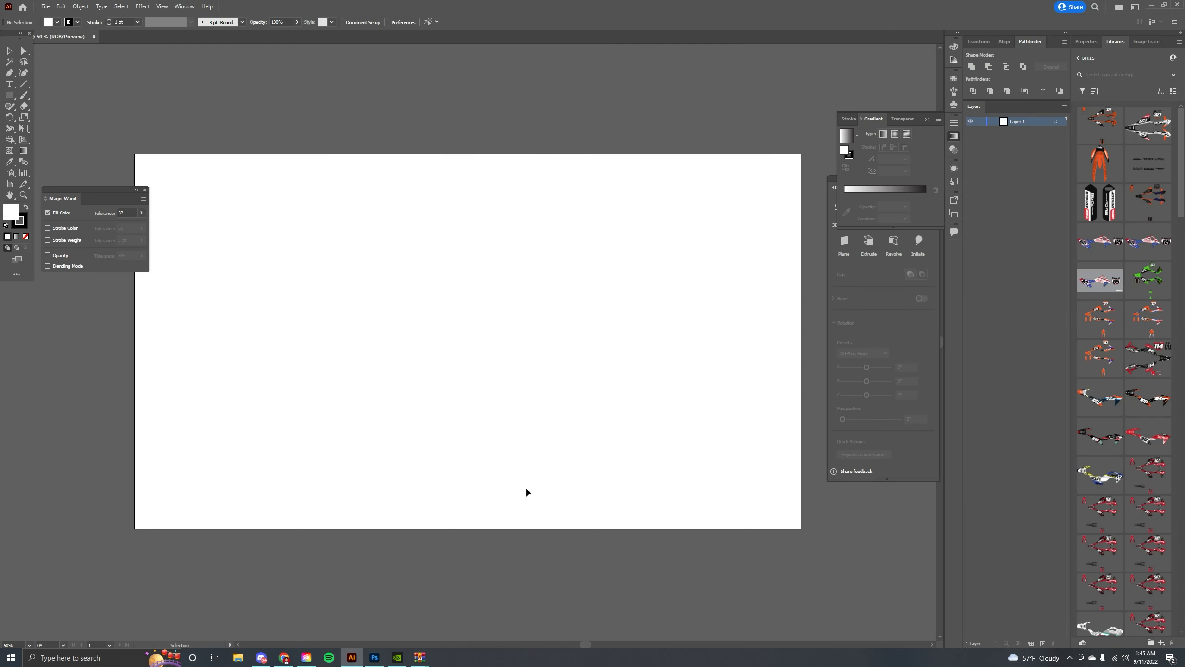
pyautogui.scroll(-15, 1124, 399)
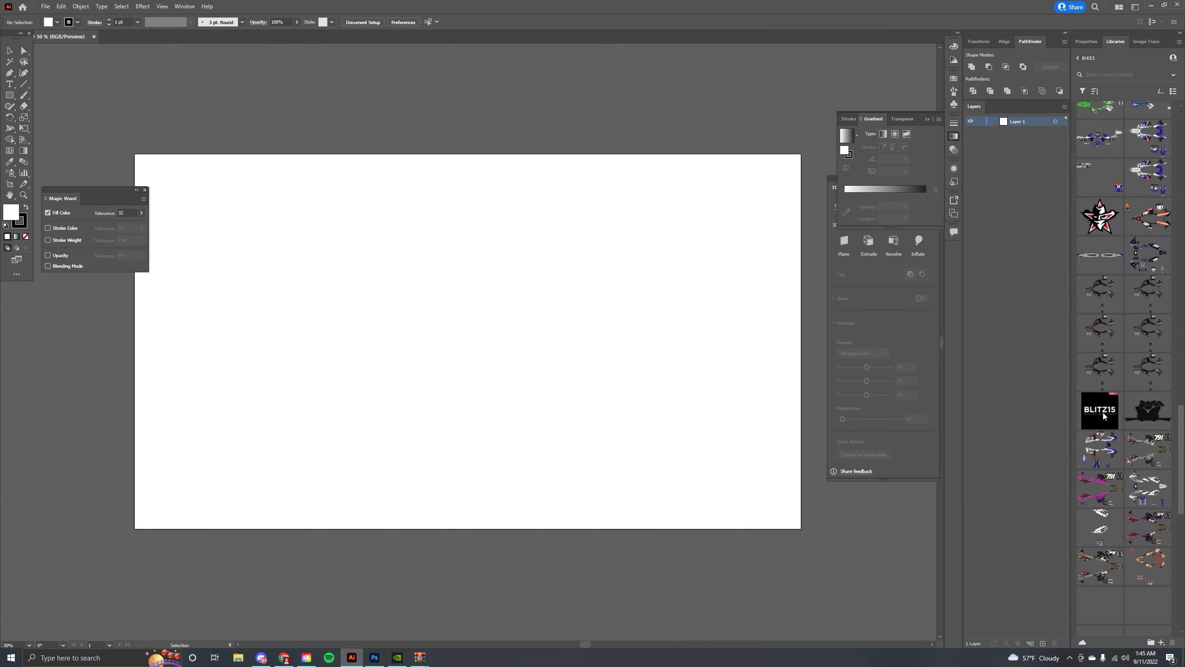
pyautogui.scroll(-3, 1125, 399)
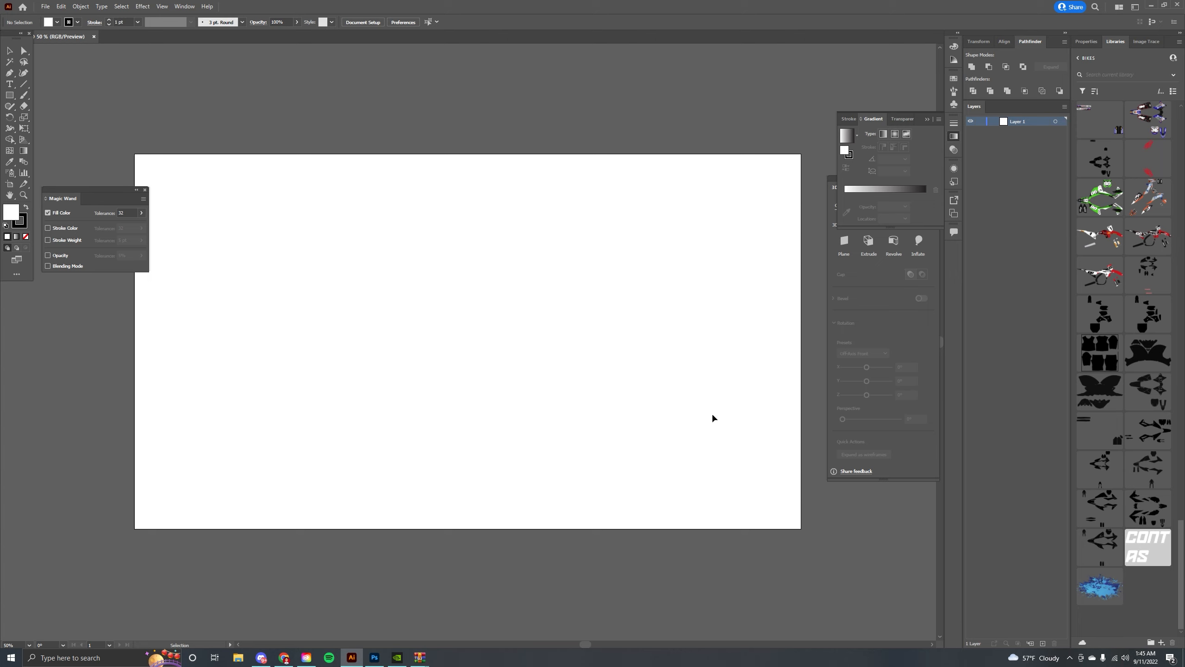
pyautogui.moveTo(449, 301); pyautogui.dragTo(492, 315)
pyautogui.hotkey('ctrl', '-')
pyautogui.hotkey('ctrl', '-')
pyautogui.hotkey('ctrl', '-')
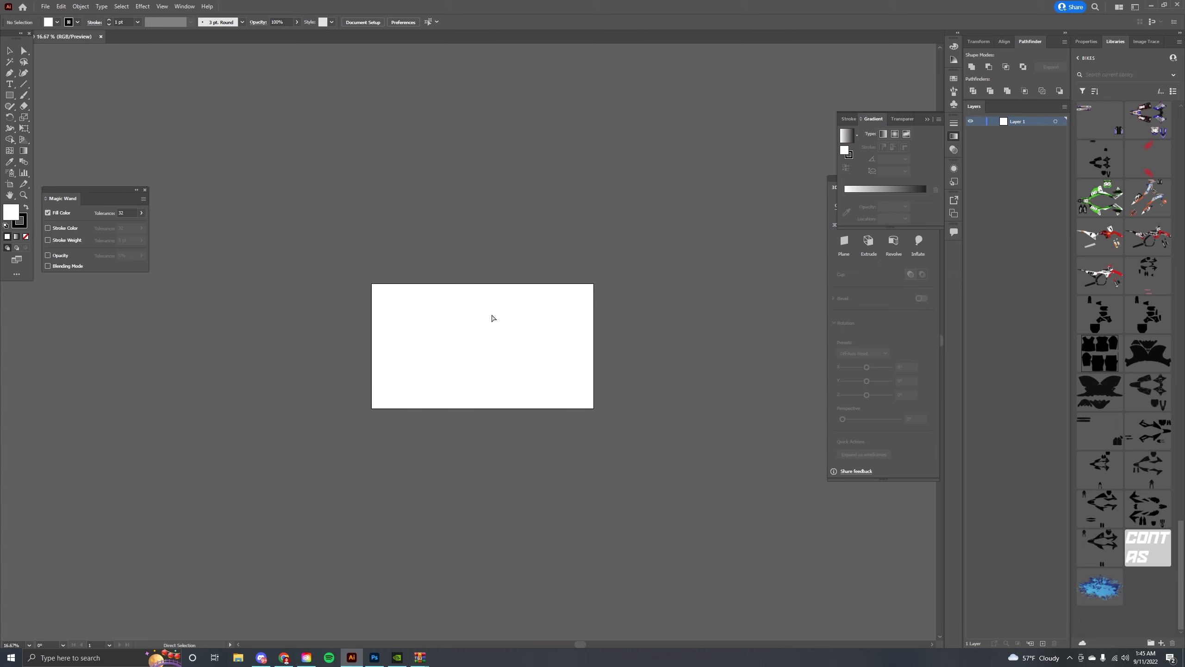
pyautogui.hotkey('ctrl', '=')
pyautogui.hotkey('ctrl', '=')
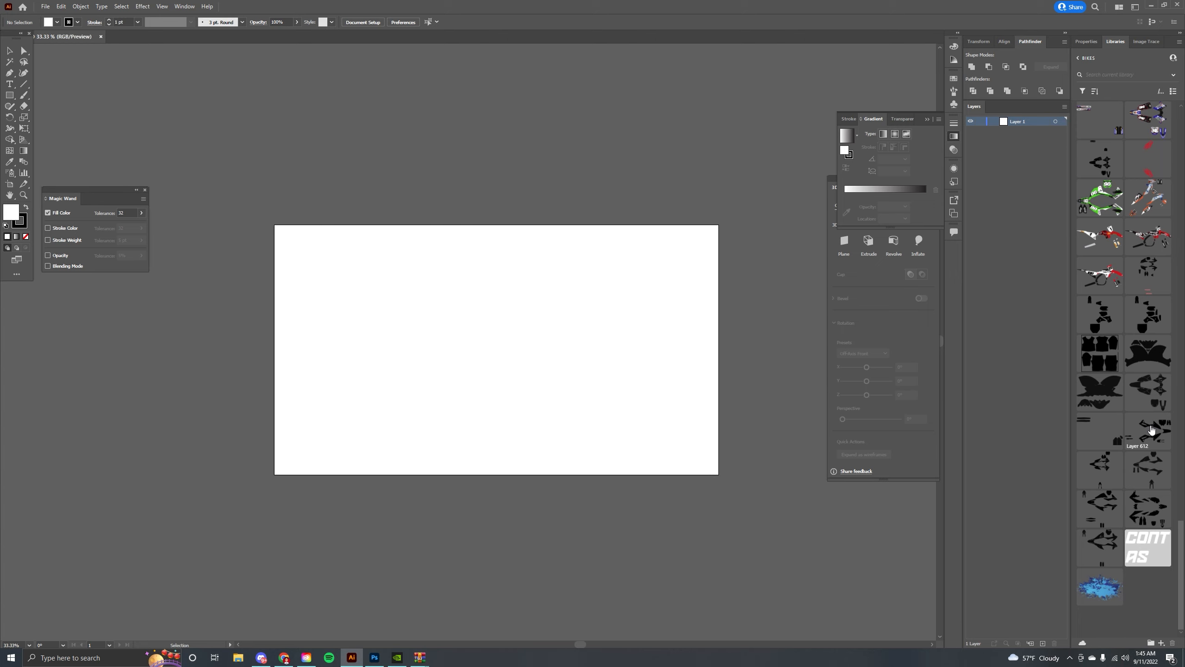
pyautogui.click(1151, 429)
pyautogui.moveTo(1151, 434); pyautogui.dragTo(532, 357)
pyautogui.click(464, 334)
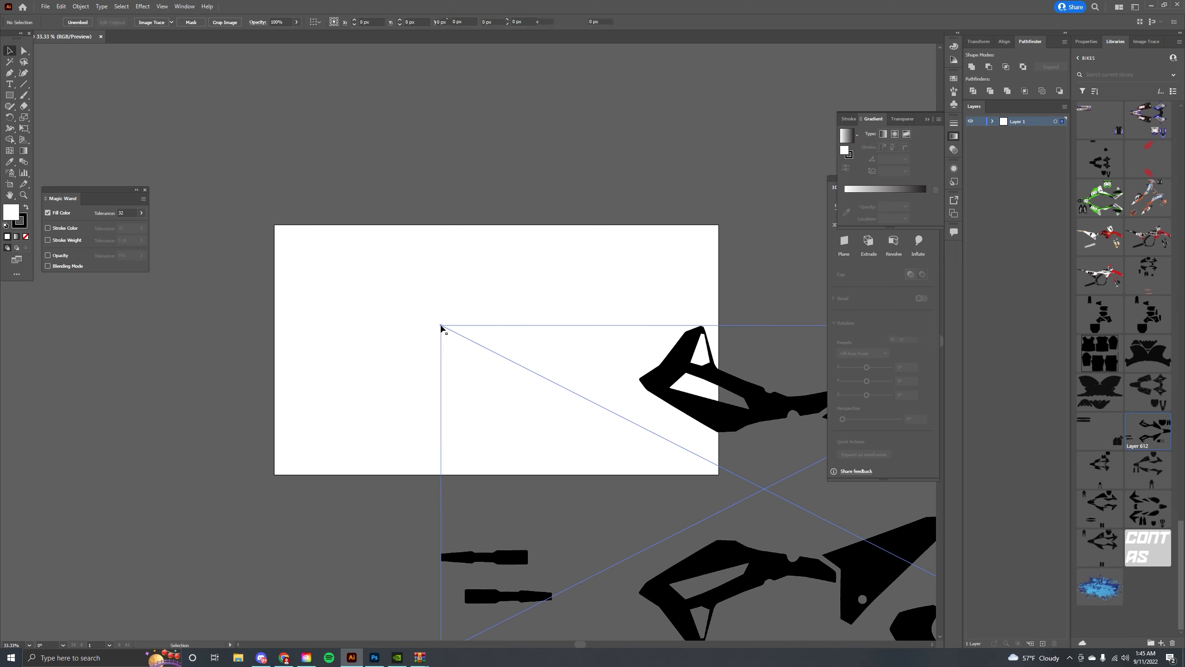
pyautogui.moveTo(713, 450); pyautogui.dragTo(532, 353)
# Reposition the placed cutout graphic and enlarge the artboard with the Artboard tool to enclose it.
pyautogui.hotkey('ctrl', '-')
pyautogui.hotkey('ctrl', '-')
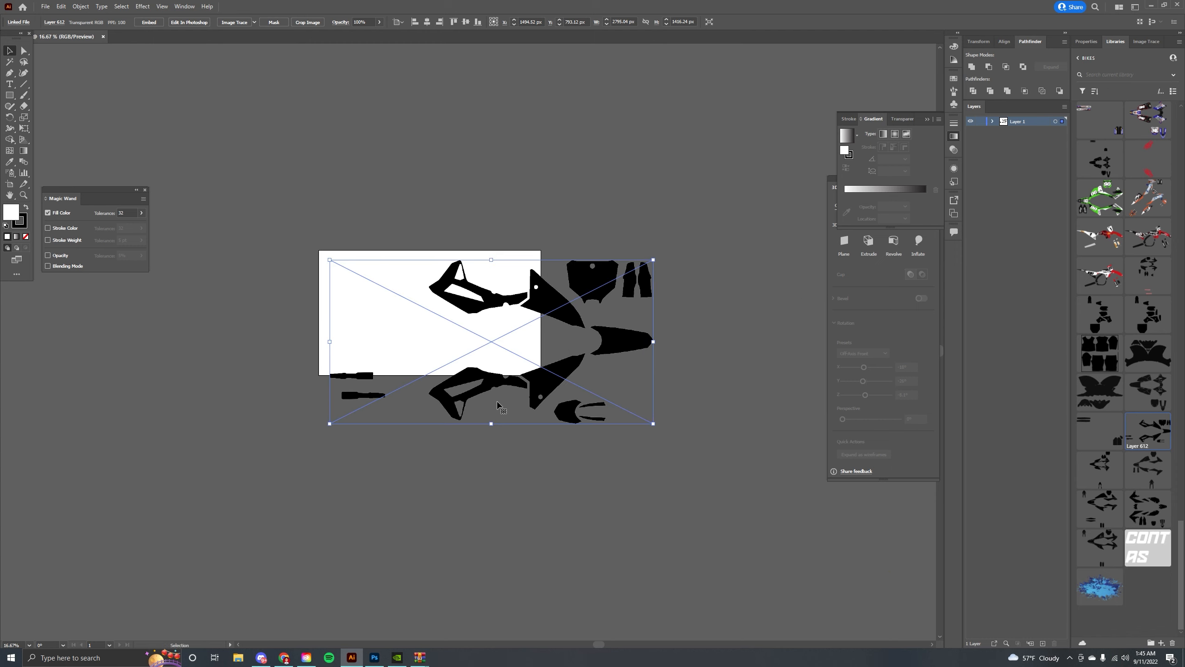
pyautogui.moveTo(535, 298); pyautogui.dragTo(580, 300)
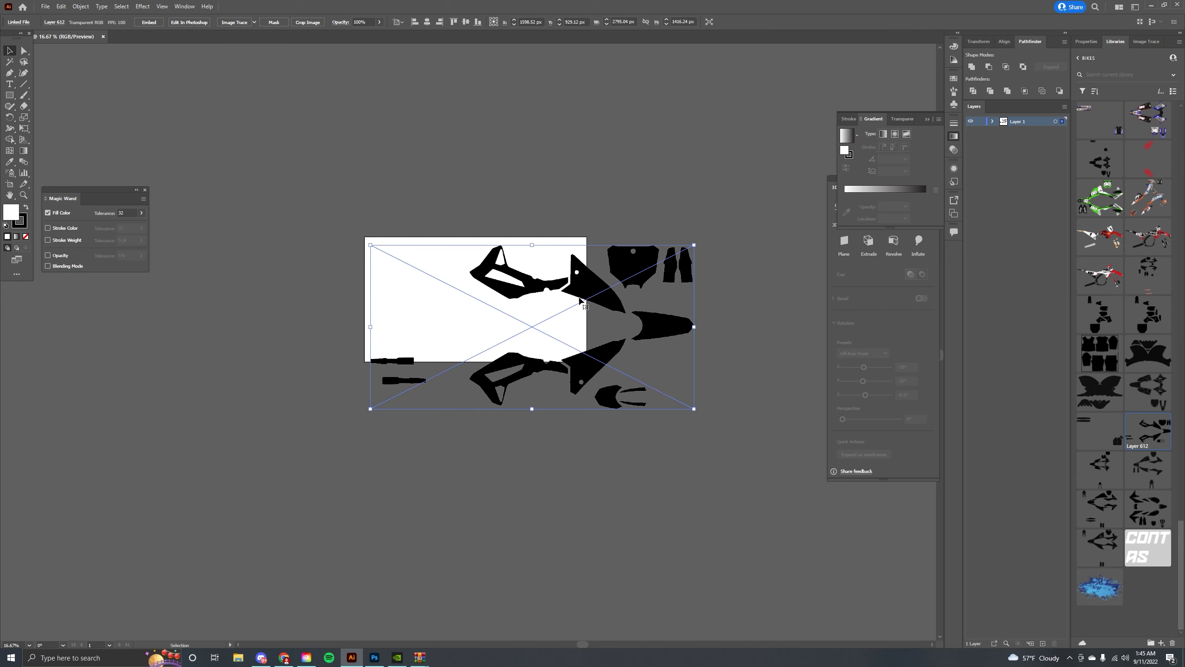
pyautogui.click(9, 185)
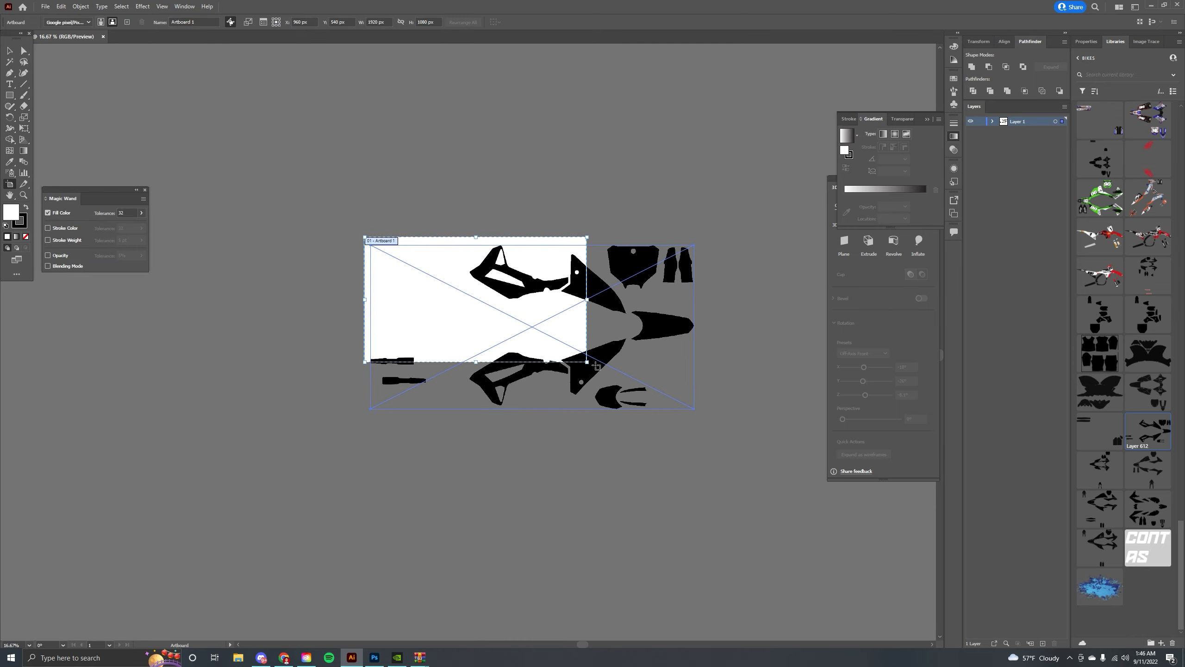
pyautogui.moveTo(587, 362); pyautogui.dragTo(709, 422)
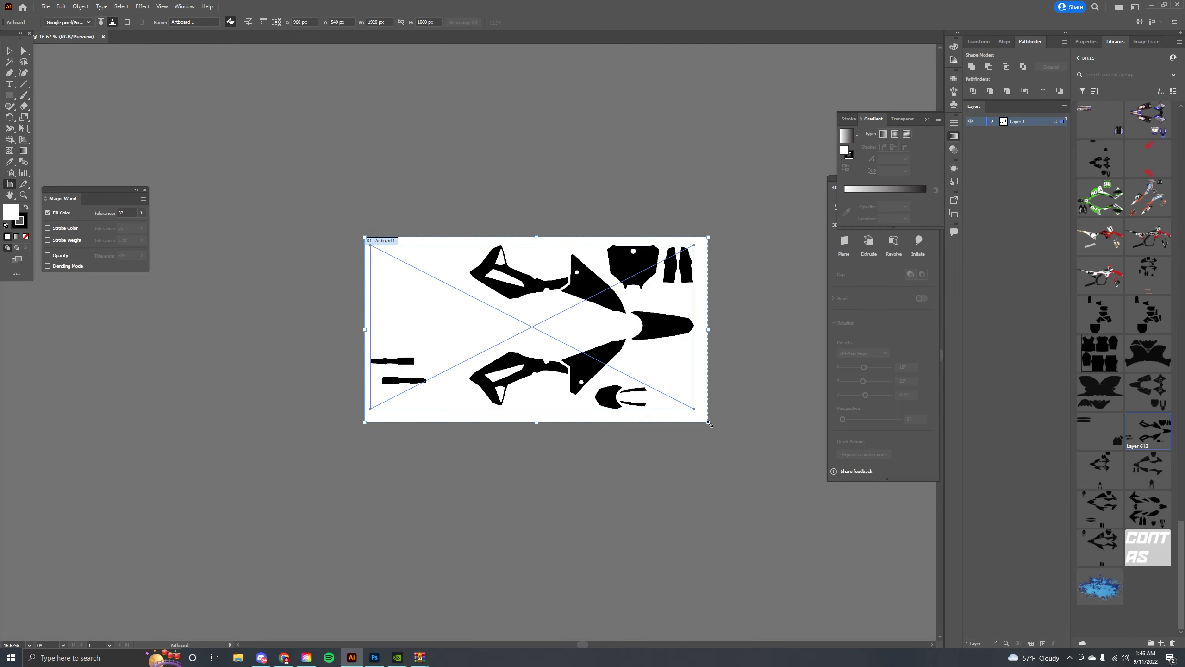
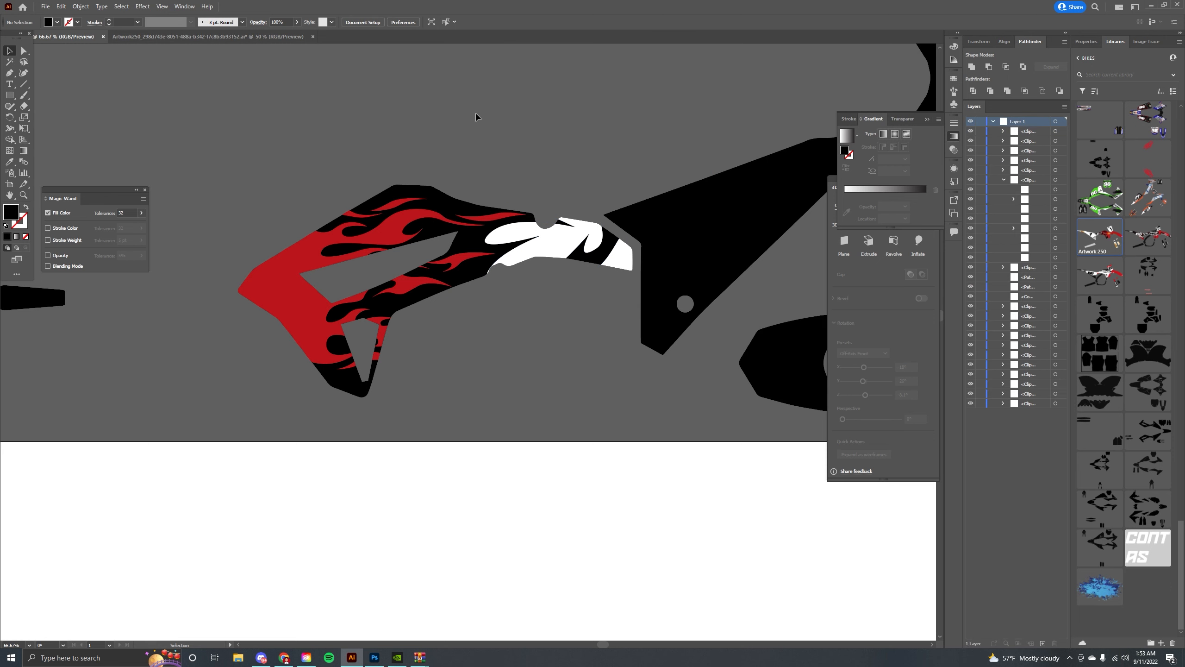
# Inside the shroud group, recolour the black side panel shape white by sampling the white graphic's fill with the Eyedropper.
pyautogui.moveTo(492, 132); pyautogui.dragTo(405, 144)
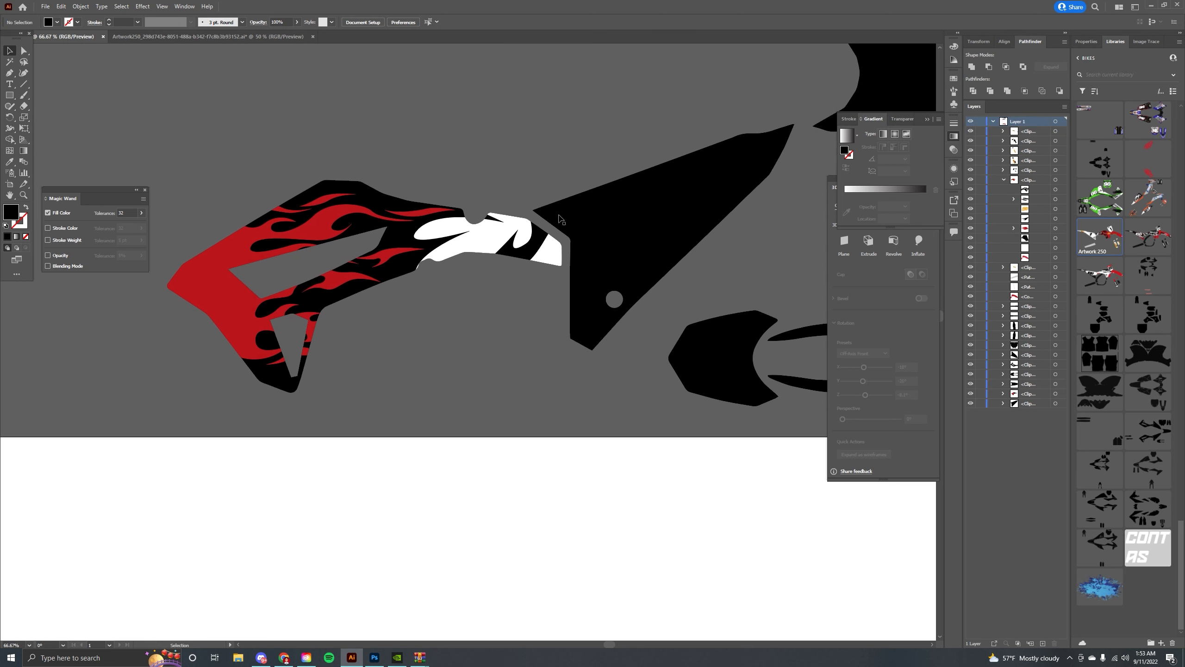
pyautogui.doubleClick(578, 214)
pyautogui.click(578, 214)
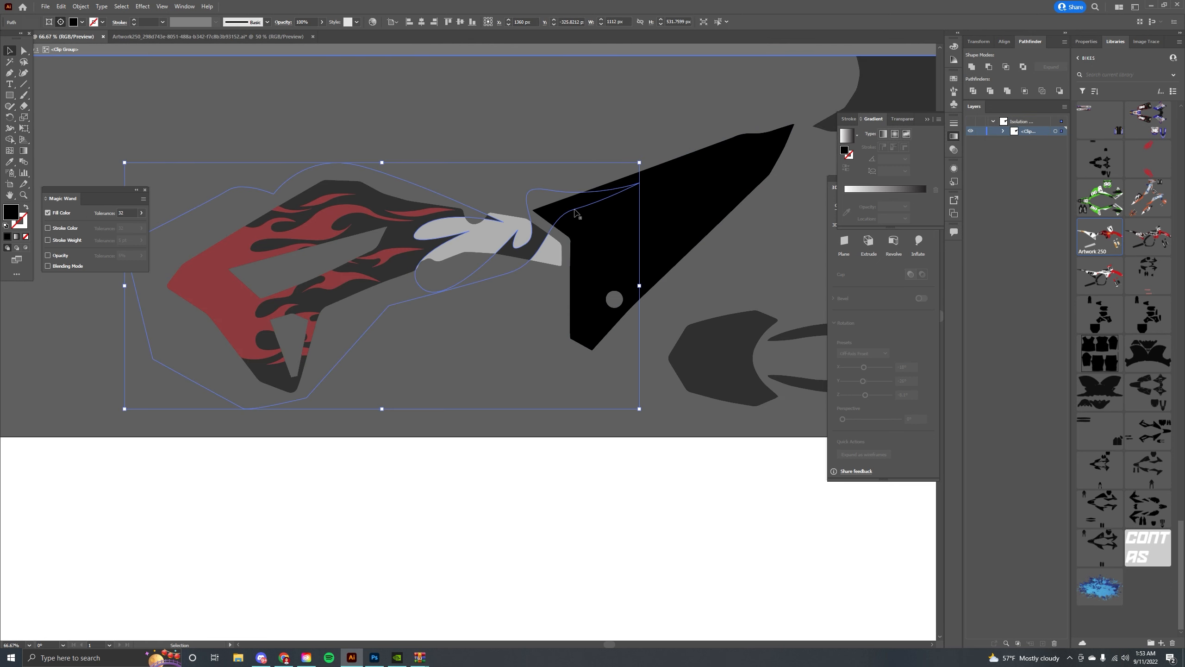
pyautogui.click(24, 50)
pyautogui.click(467, 136)
pyautogui.click(613, 273)
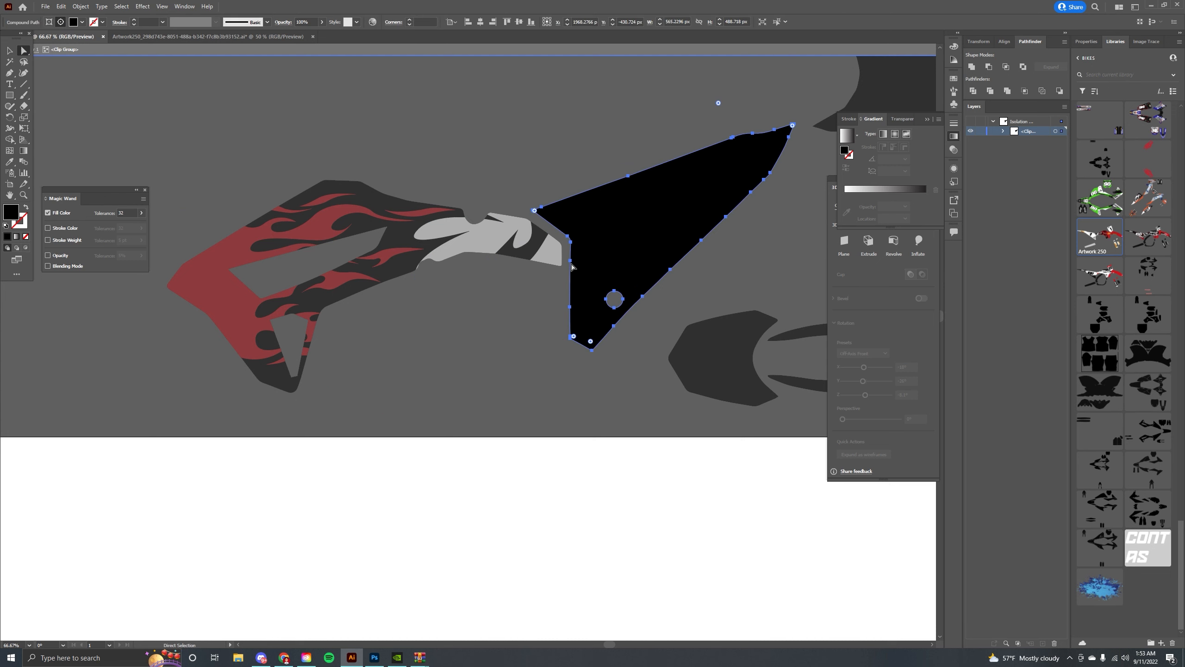
pyautogui.press('o')
pyautogui.press('i')
pyautogui.click(488, 238)
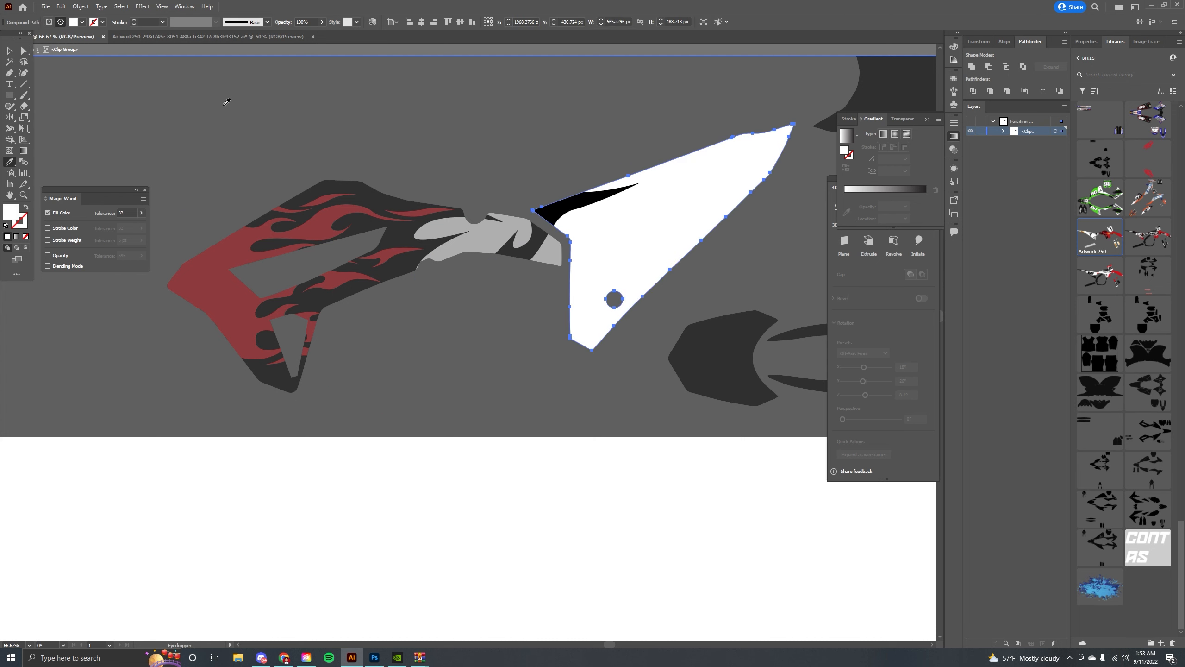
pyautogui.click(10, 51)
pyautogui.doubleClick(308, 158)
pyautogui.moveTo(295, 152); pyautogui.dragTo(372, 182)
pyautogui.hotkey('ctrl', '=')
pyautogui.hotkey('ctrl', '=')
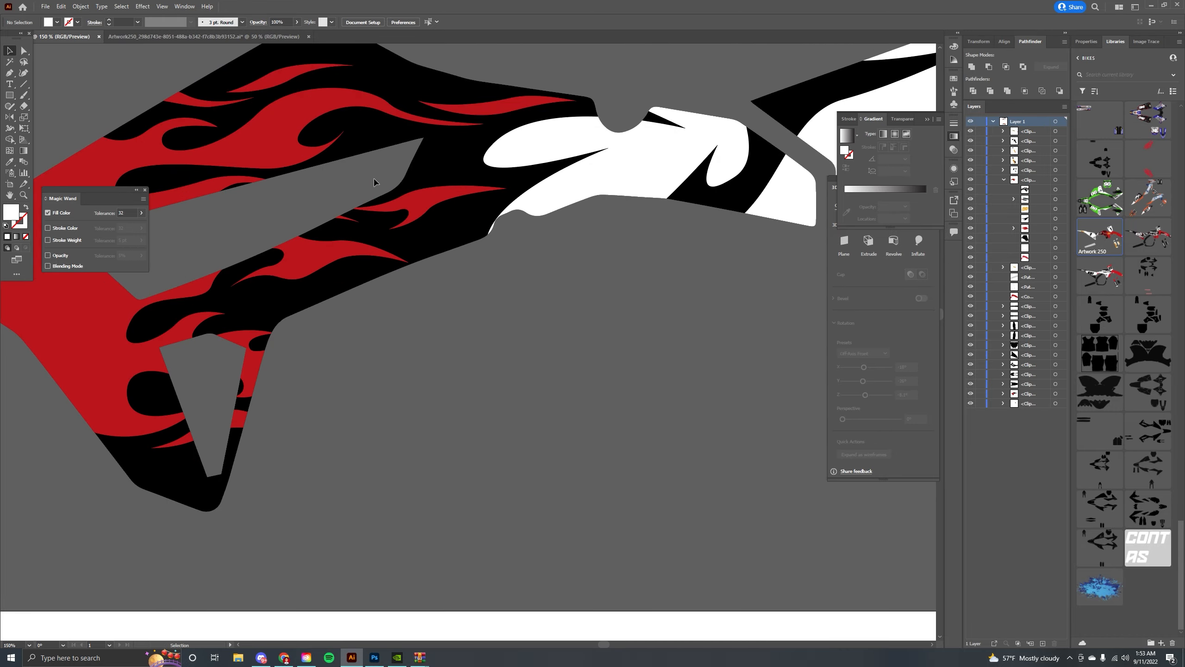
pyautogui.hotkey('ctrl', '-')
pyautogui.hotkey('ctrl', '-')
pyautogui.hotkey('ctrl', '-')
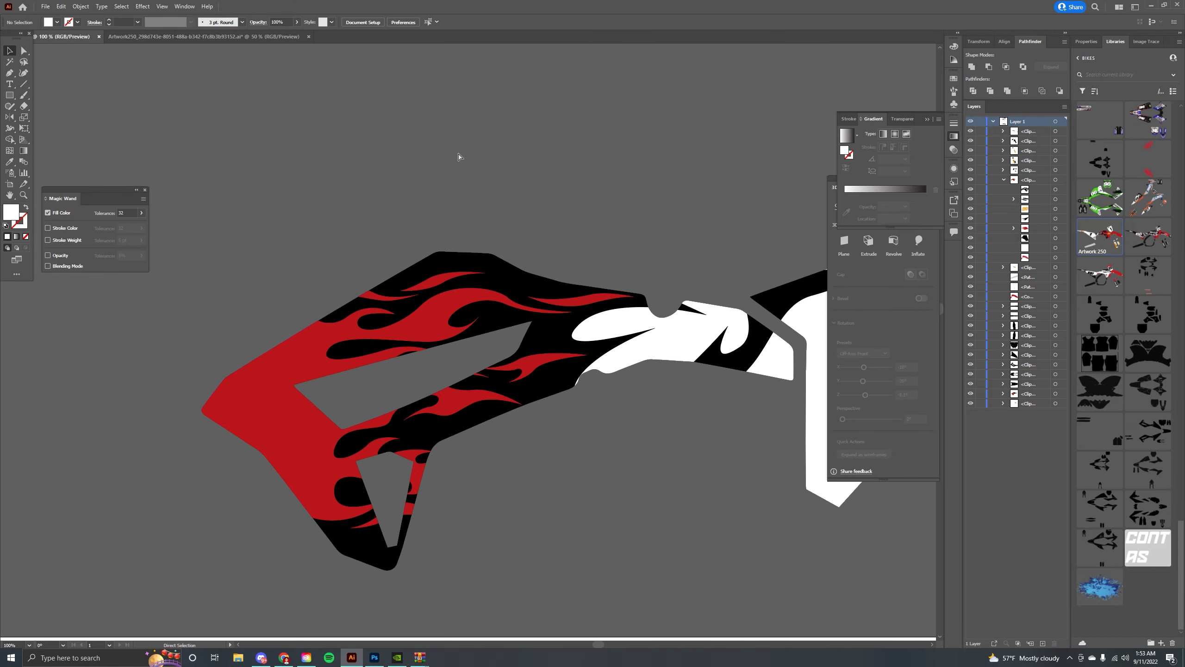
pyautogui.hotkey('ctrl', '=')
pyautogui.scroll(-2, 455, 154)
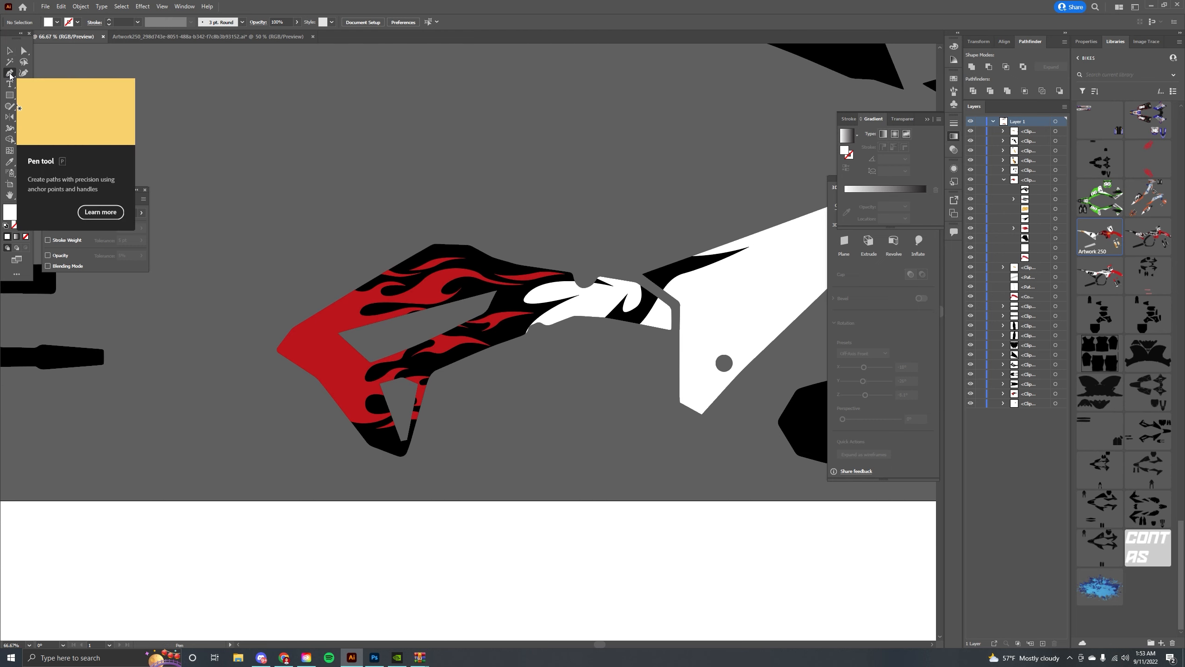
# Try drawing a freeform white graphic shape with the Pen tool above the shroud, then delete it.
pyautogui.click(366, 184)
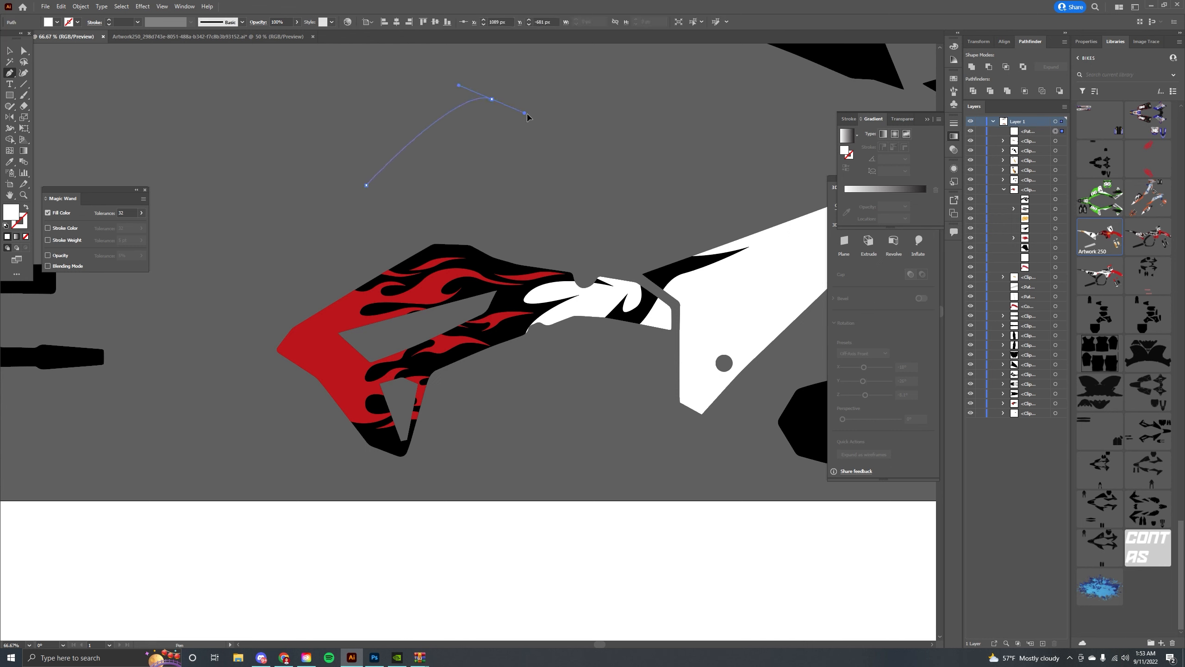
pyautogui.moveTo(663, 159); pyautogui.dragTo(663, 160)
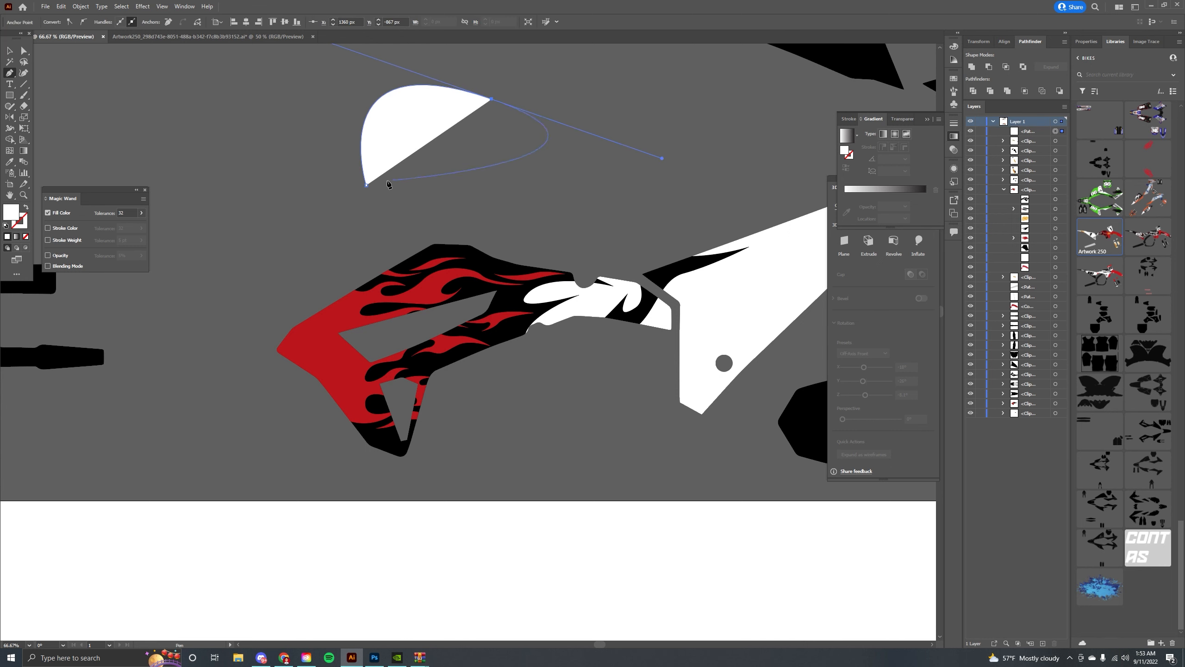
pyautogui.moveTo(240, 307); pyautogui.dragTo(240, 306)
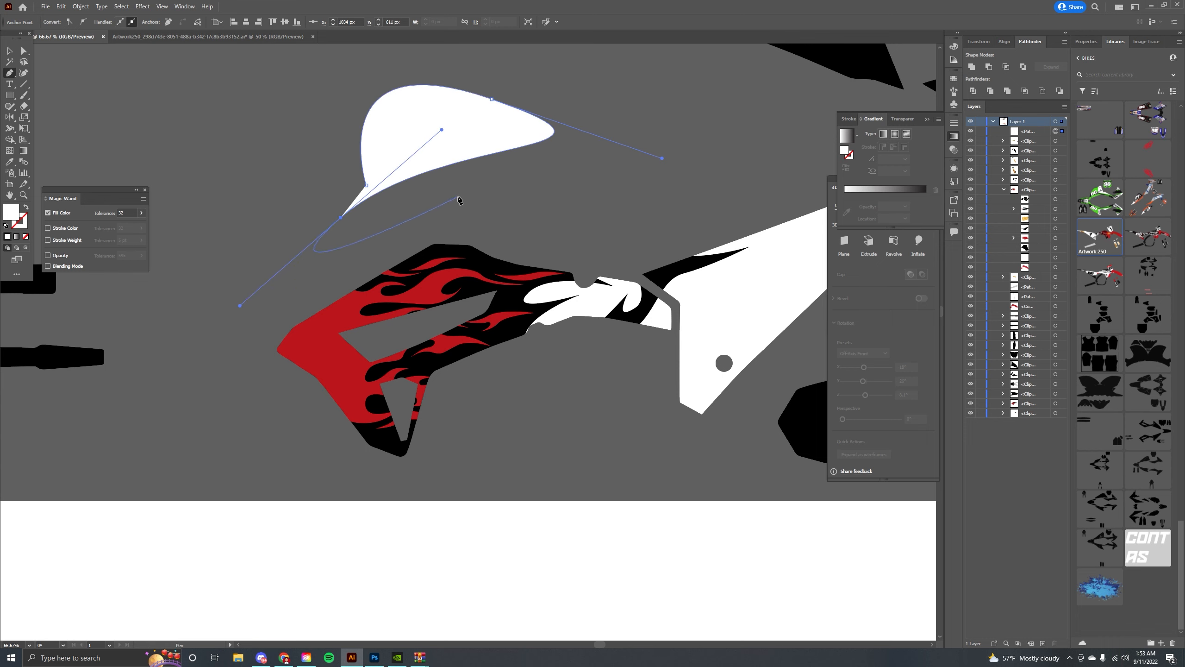
pyautogui.moveTo(668, 114); pyautogui.dragTo(538, 154)
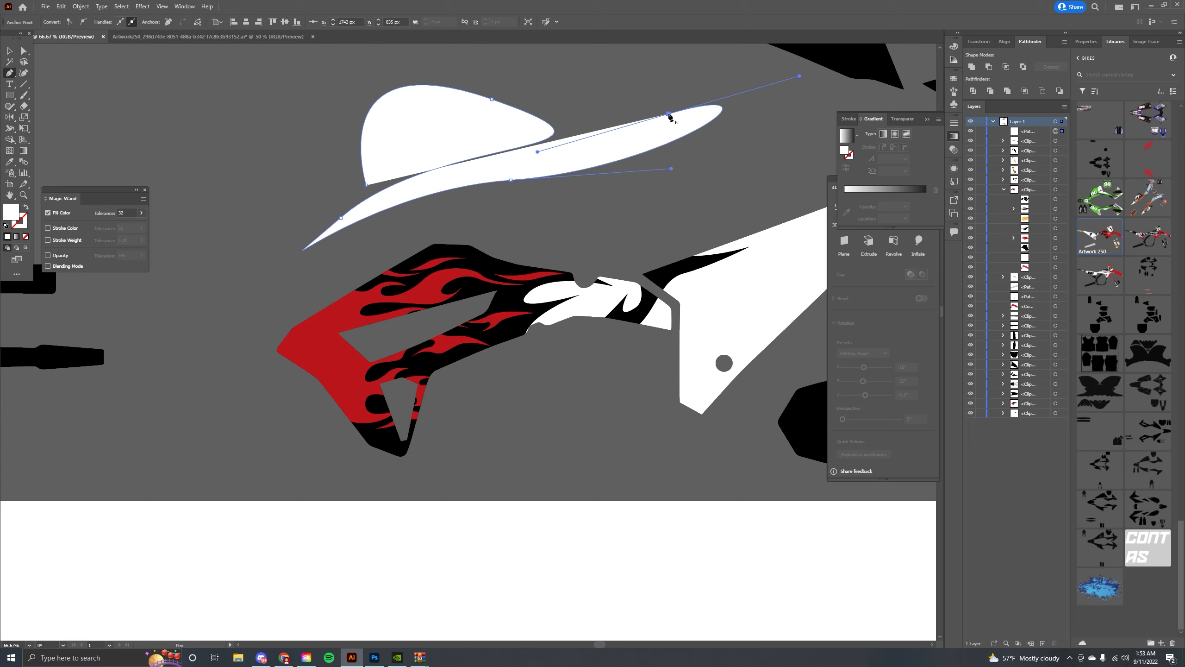
pyautogui.click(661, 69)
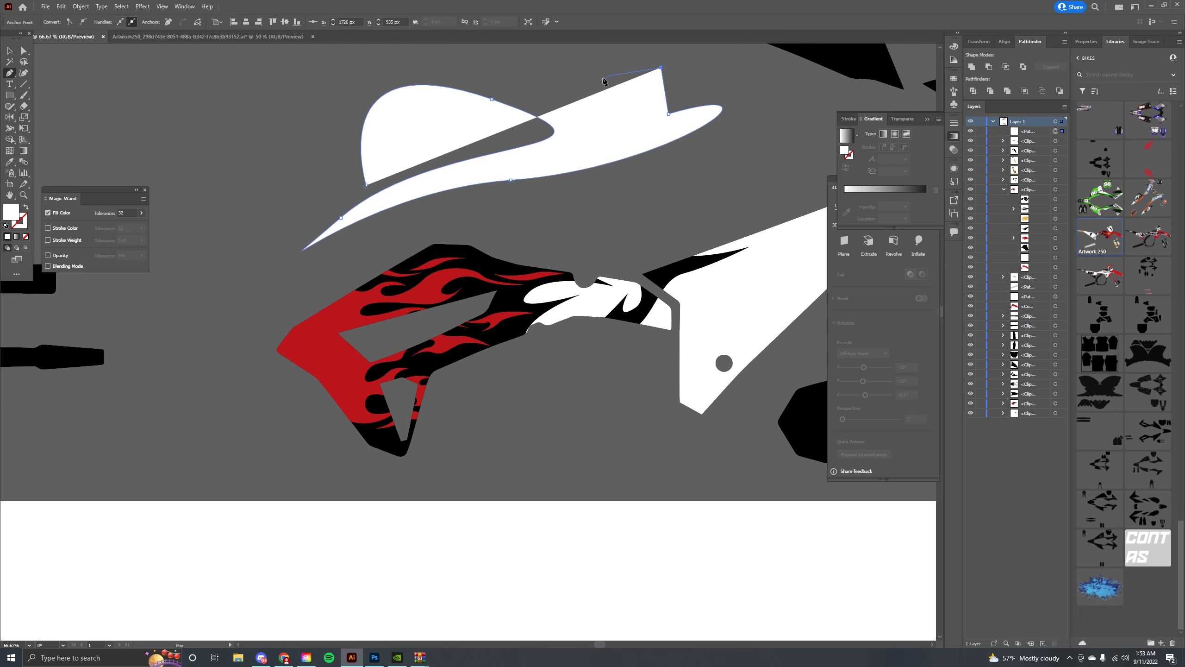
pyautogui.scroll(3, 562, 83)
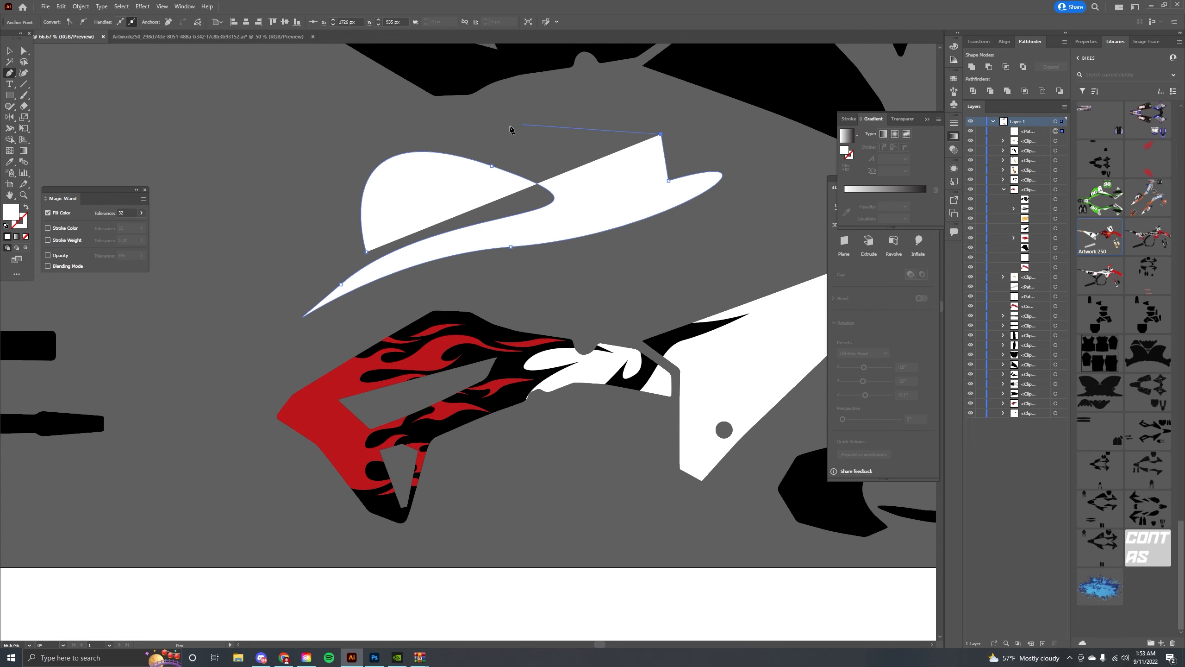
pyautogui.moveTo(512, 129); pyautogui.dragTo(807, 152)
pyautogui.click(416, 157)
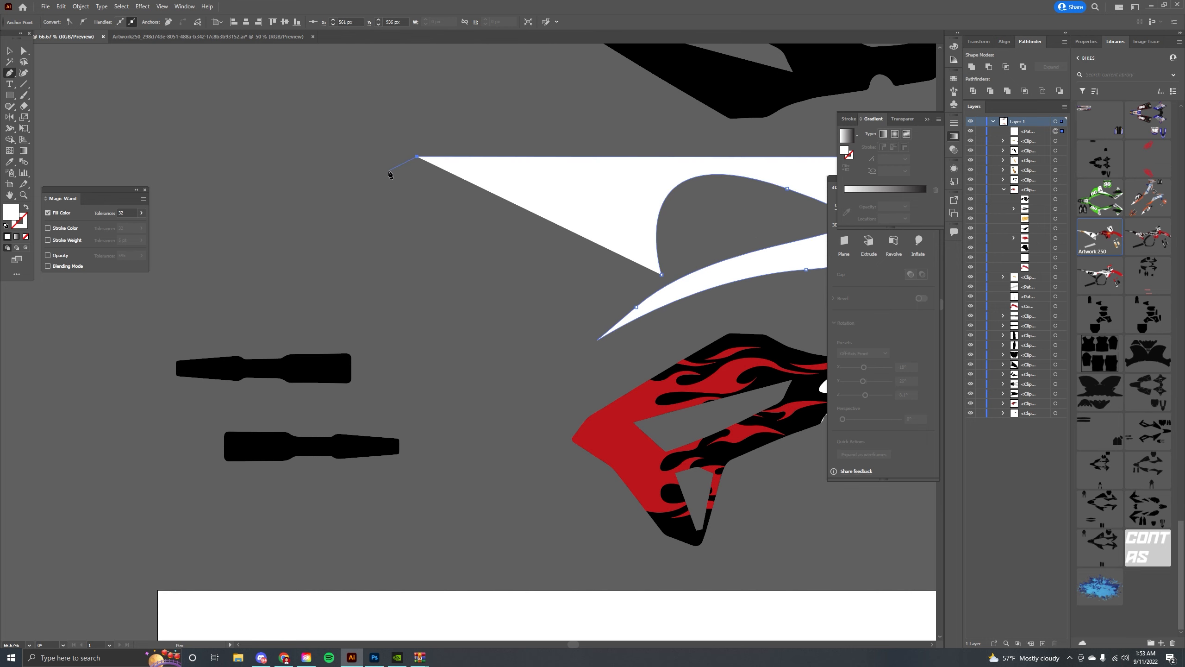
pyautogui.click(296, 224)
pyautogui.moveTo(298, 288); pyautogui.dragTo(298, 289)
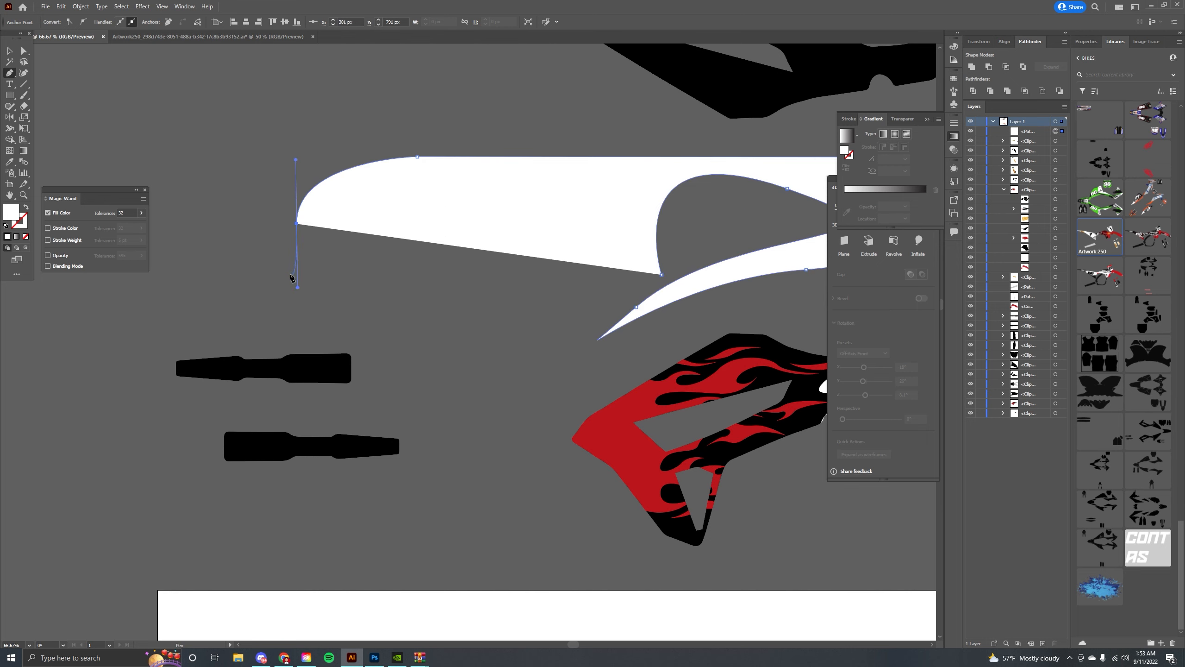
pyautogui.click(298, 224)
pyautogui.moveTo(502, 224); pyautogui.dragTo(512, 305)
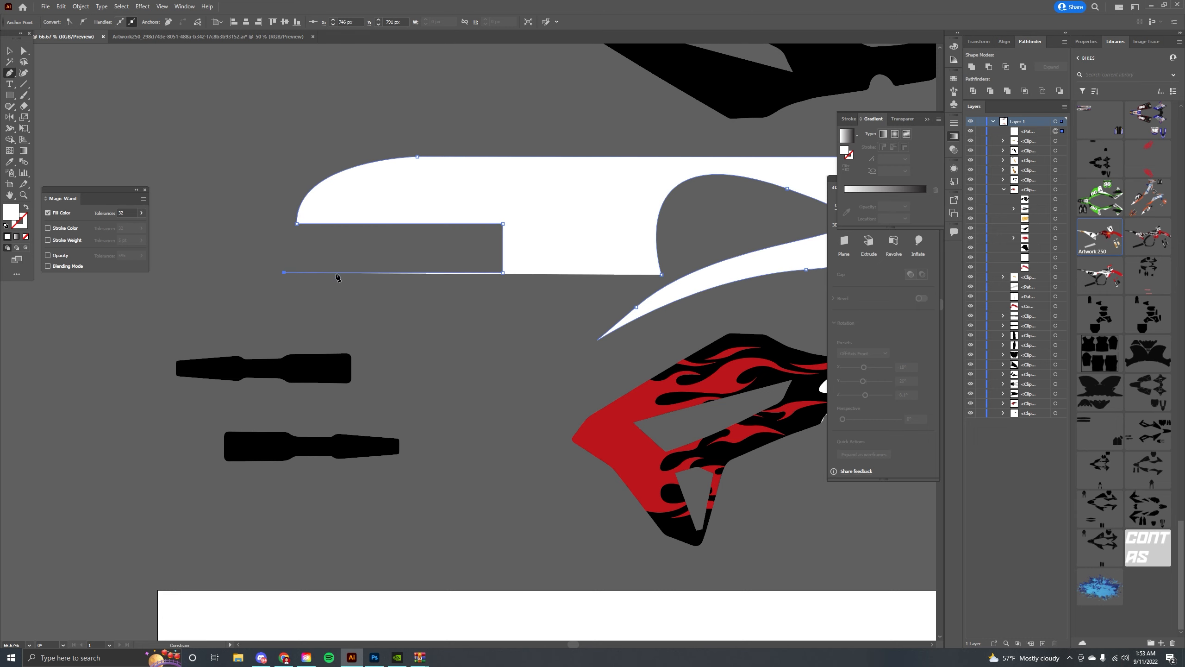
pyautogui.click(437, 273)
pyautogui.moveTo(437, 350); pyautogui.dragTo(457, 354)
pyautogui.keyDown('shift'); pyautogui.click(567, 350); pyautogui.keyUp('shift')
pyautogui.keyDown('shift'); pyautogui.click(529, 387); pyautogui.keyUp('shift')
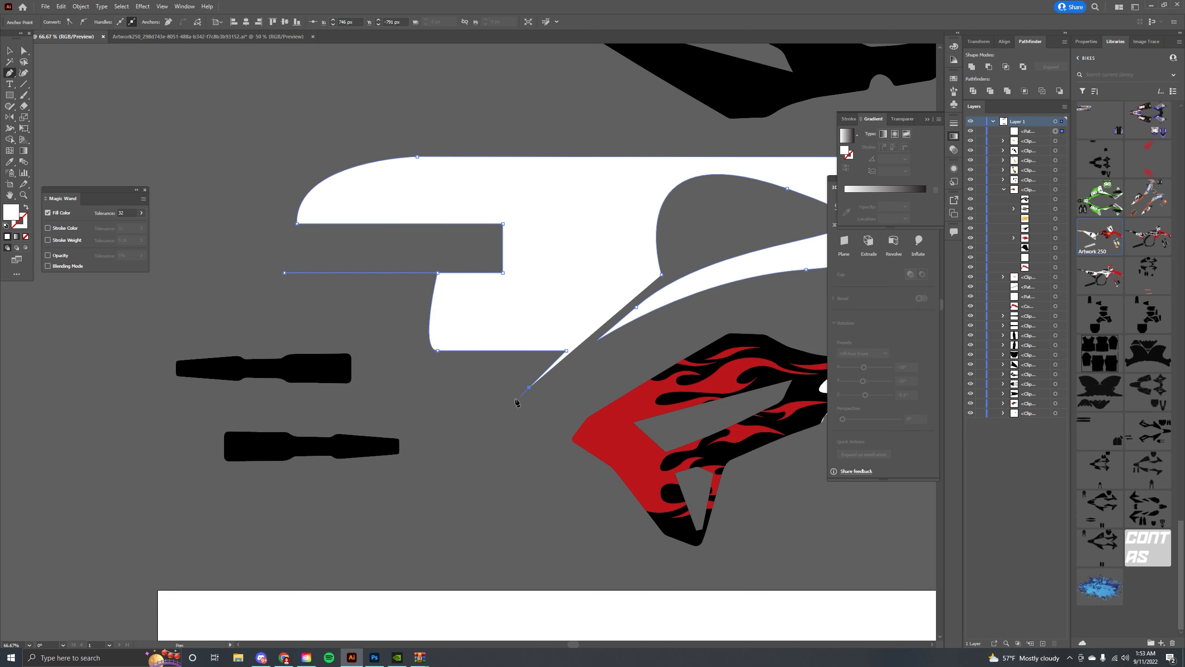
pyautogui.keyDown('shift'); pyautogui.click(467, 388); pyautogui.keyUp('shift')
pyautogui.moveTo(526, 447); pyautogui.dragTo(504, 473)
pyautogui.keyDown('shift'); pyautogui.click(467, 505); pyautogui.keyUp('shift')
pyautogui.keyDown('shift'); pyautogui.click(468, 389); pyautogui.keyUp('shift')
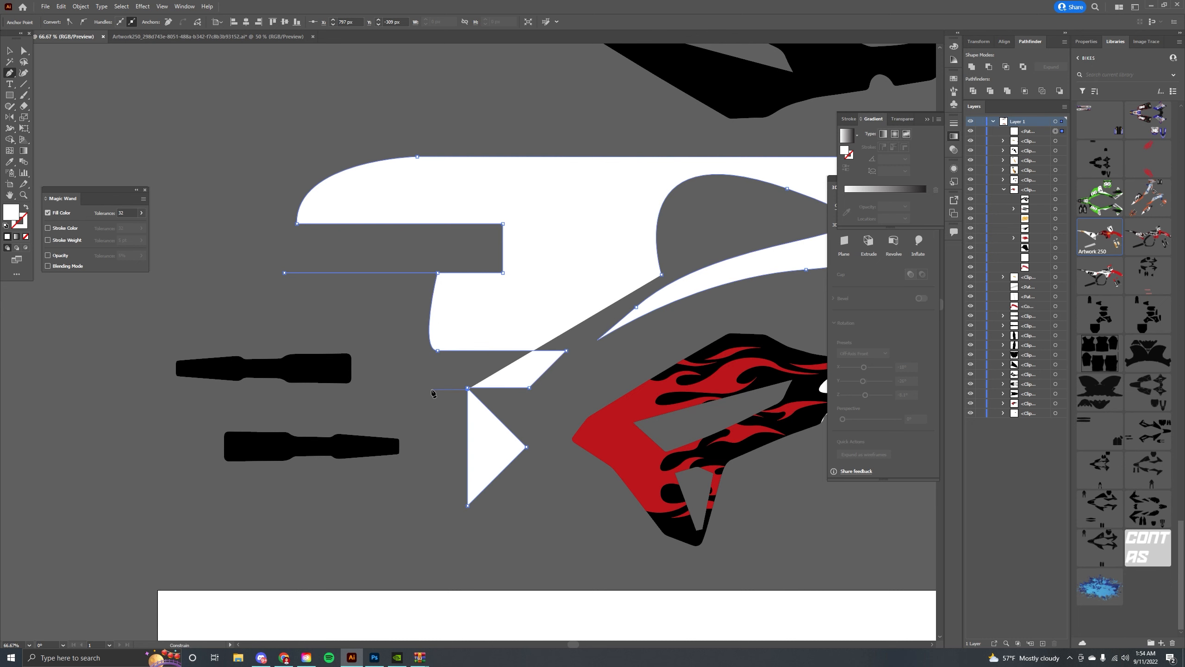
pyautogui.click(414, 398)
pyautogui.click(9, 51)
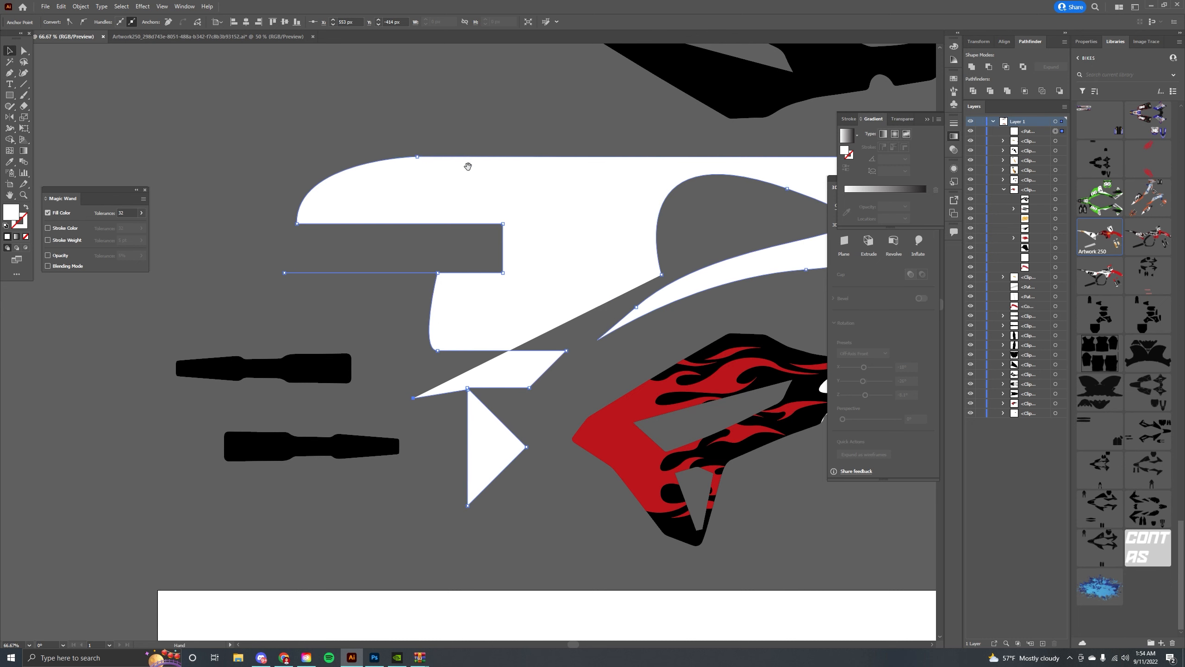
pyautogui.moveTo(468, 167); pyautogui.dragTo(253, 163)
pyautogui.press('Delete')
pyautogui.moveTo(521, 299); pyautogui.dragTo(406, 207)
pyautogui.moveTo(541, 254); pyautogui.dragTo(533, 224)
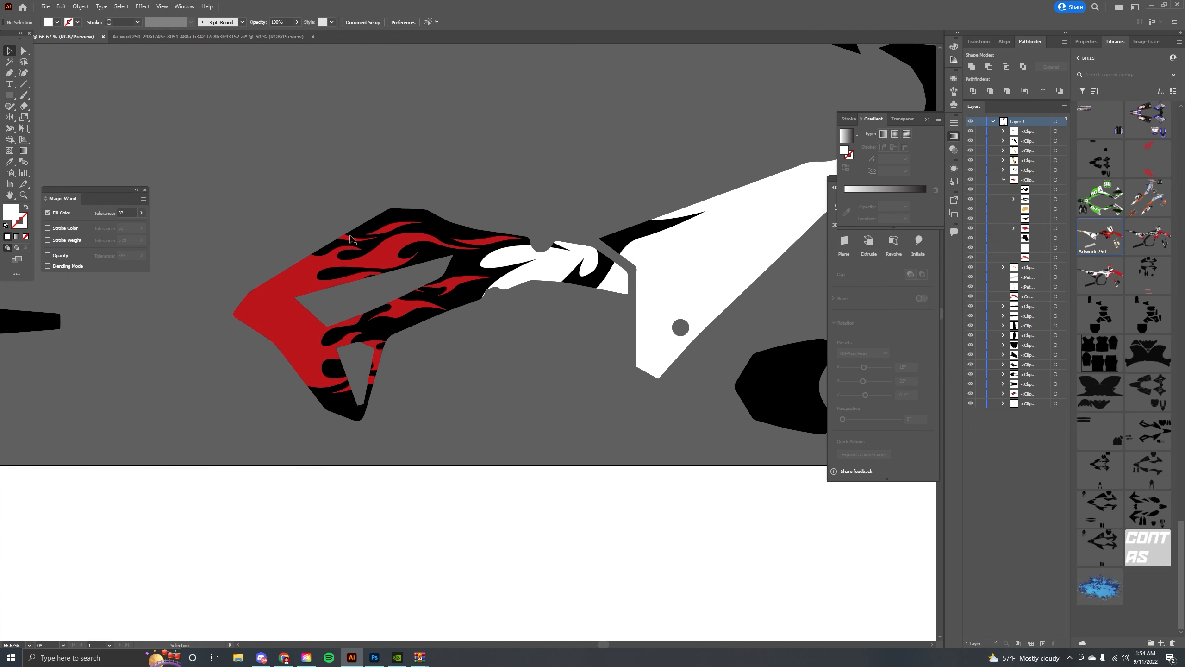
pyautogui.moveTo(310, 230); pyautogui.dragTo(447, 252)
pyautogui.moveTo(537, 228); pyautogui.dragTo(338, 227)
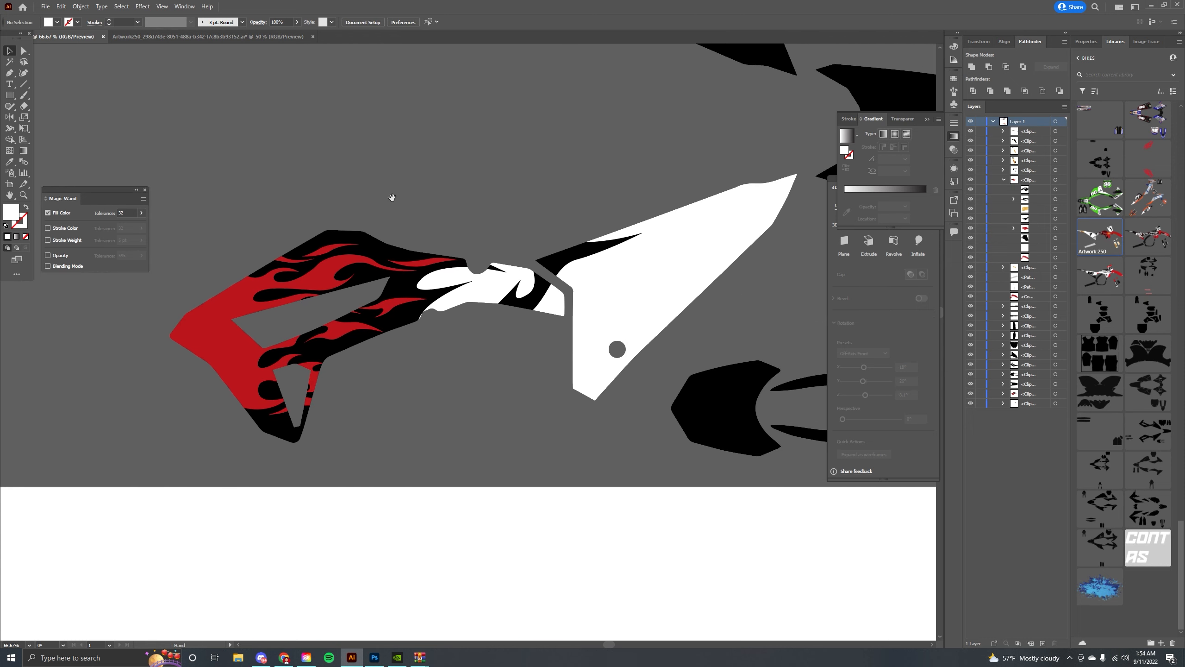
pyautogui.moveTo(393, 197); pyautogui.dragTo(547, 182)
pyautogui.moveTo(352, 264); pyautogui.dragTo(420, 226)
pyautogui.hotkey('ctrl', 'v')
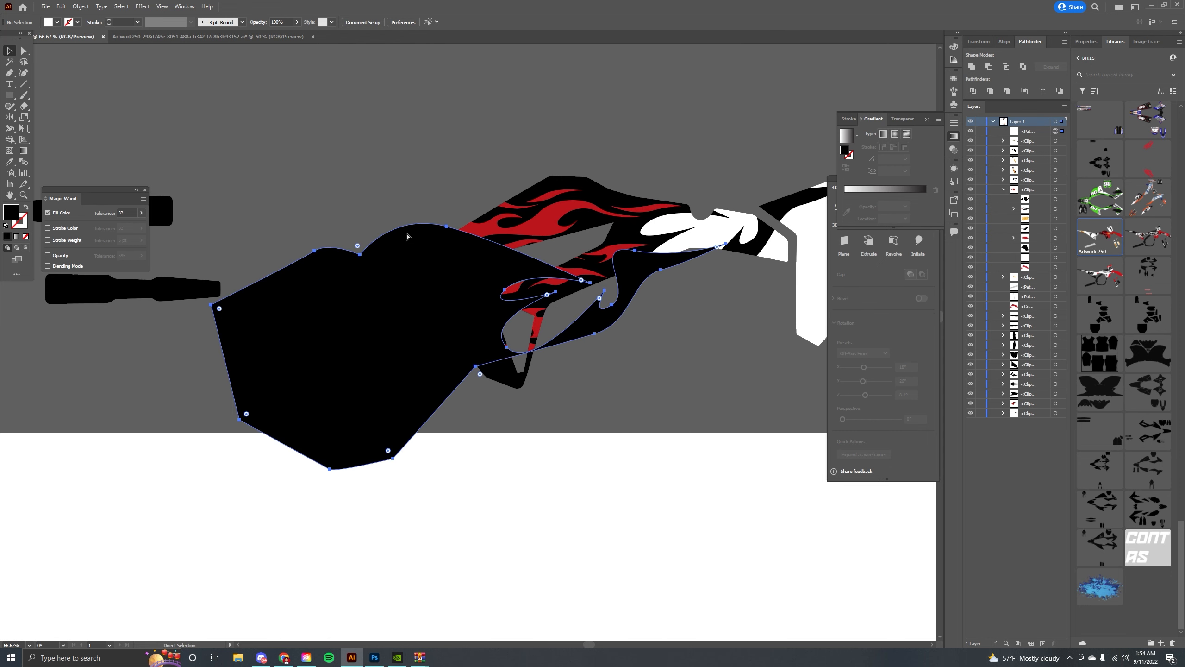
pyautogui.press('Delete')
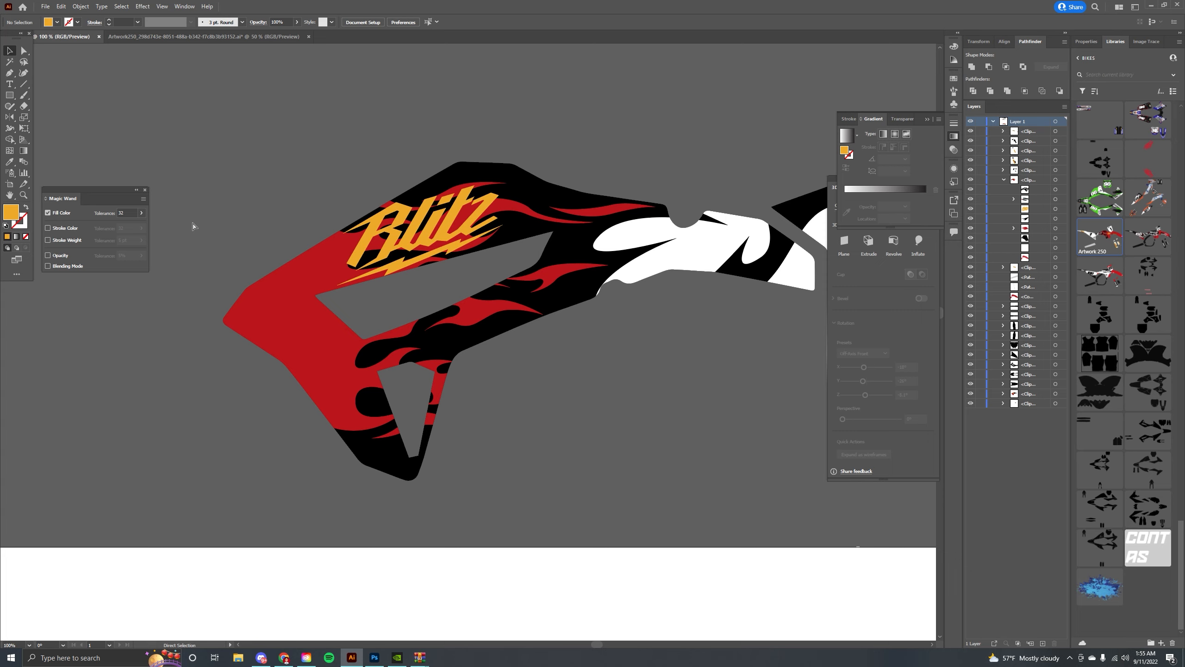
# Paste the 2 Stroke Tuesday Honda reference photo, scale it down and move it above the shroud.
pyautogui.hotkey('ctrl', 'v')
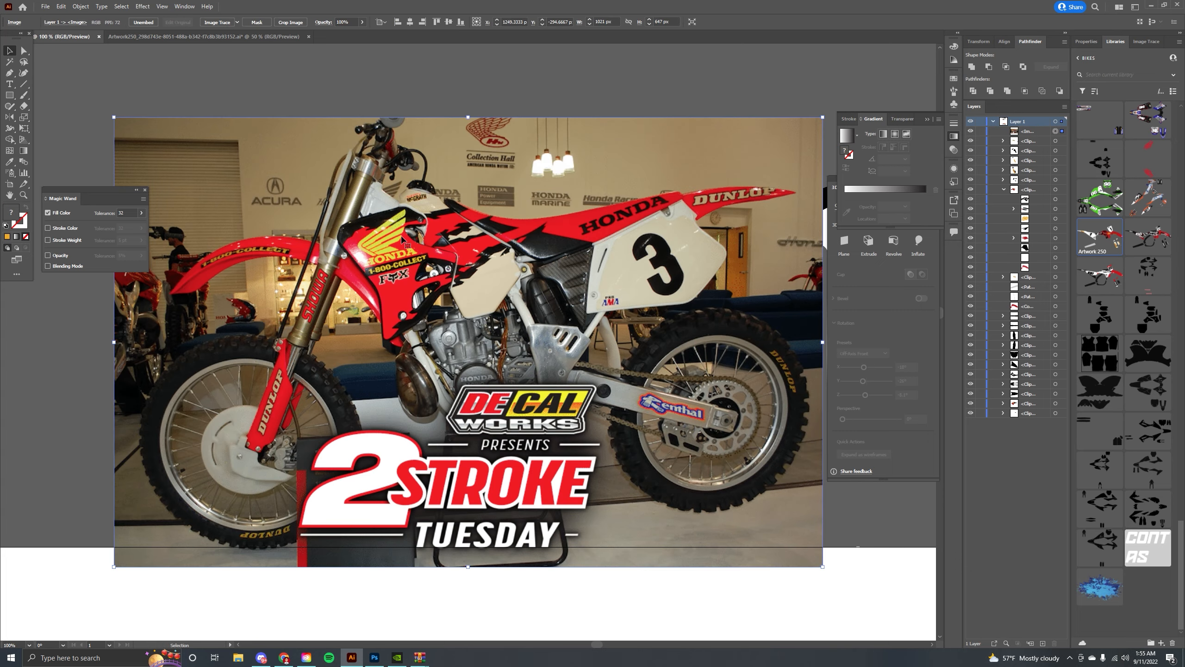
pyautogui.moveTo(727, 349)
pyautogui.mouseDown()
pyautogui.moveTo(681, 326)
pyautogui.moveTo(648, 276)
pyautogui.mouseUp()
pyautogui.moveTo(744, 248); pyautogui.dragTo(438, 138)
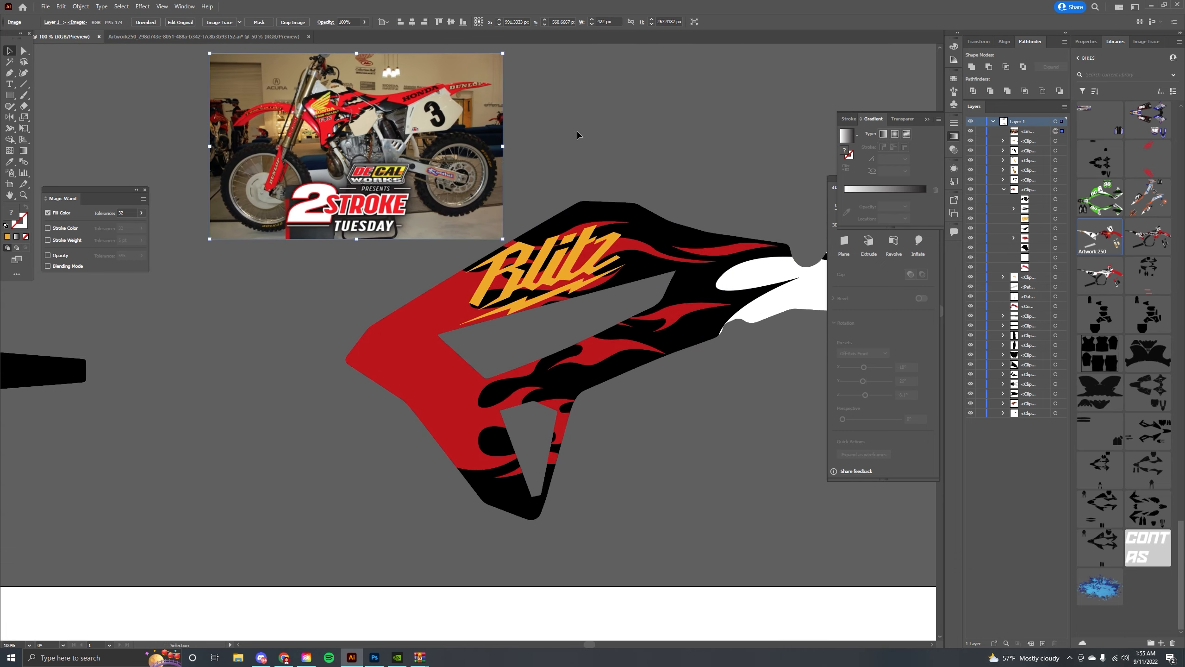
# Inside the shroud group, move and rotate the Blitz logo to sit along the shroud's upper edge.
pyautogui.click(580, 135)
pyautogui.moveTo(579, 135); pyautogui.dragTo(623, 167)
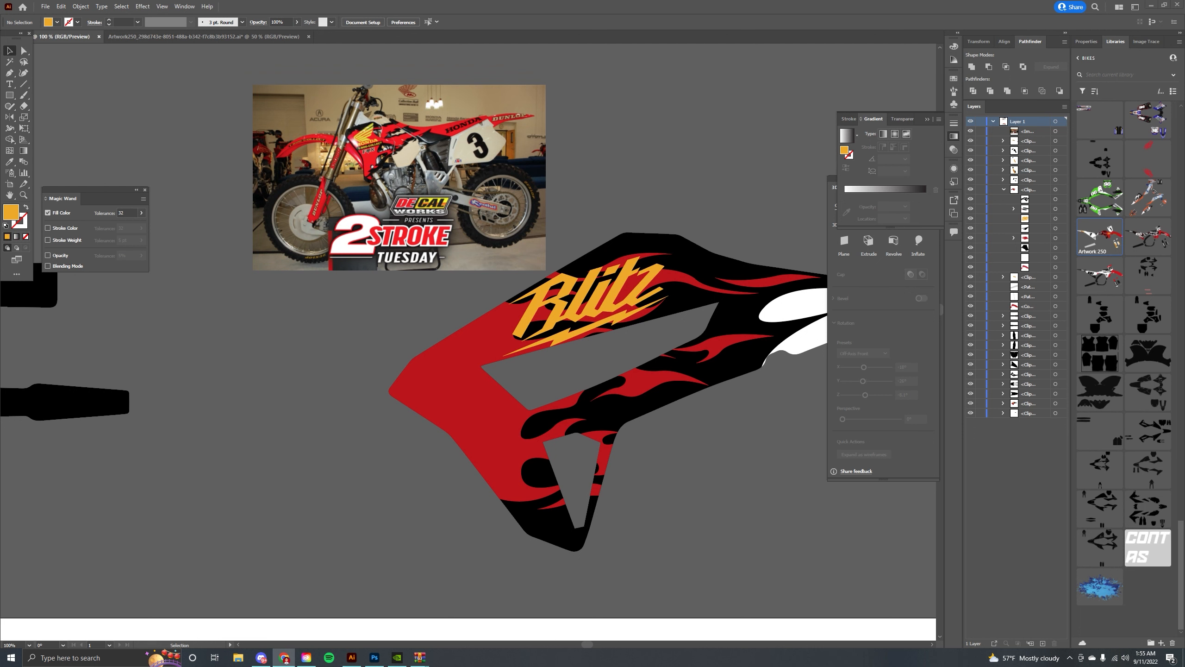
pyautogui.moveTo(404, 158); pyautogui.dragTo(367, 184)
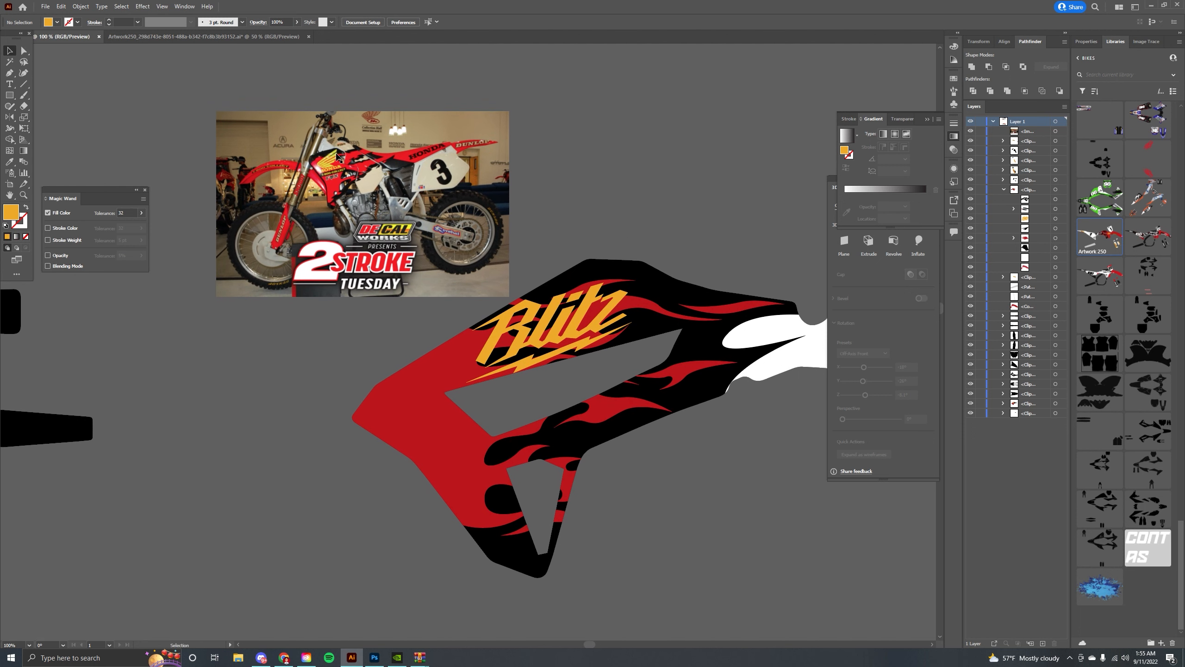
pyautogui.moveTo(601, 193); pyautogui.dragTo(560, 163)
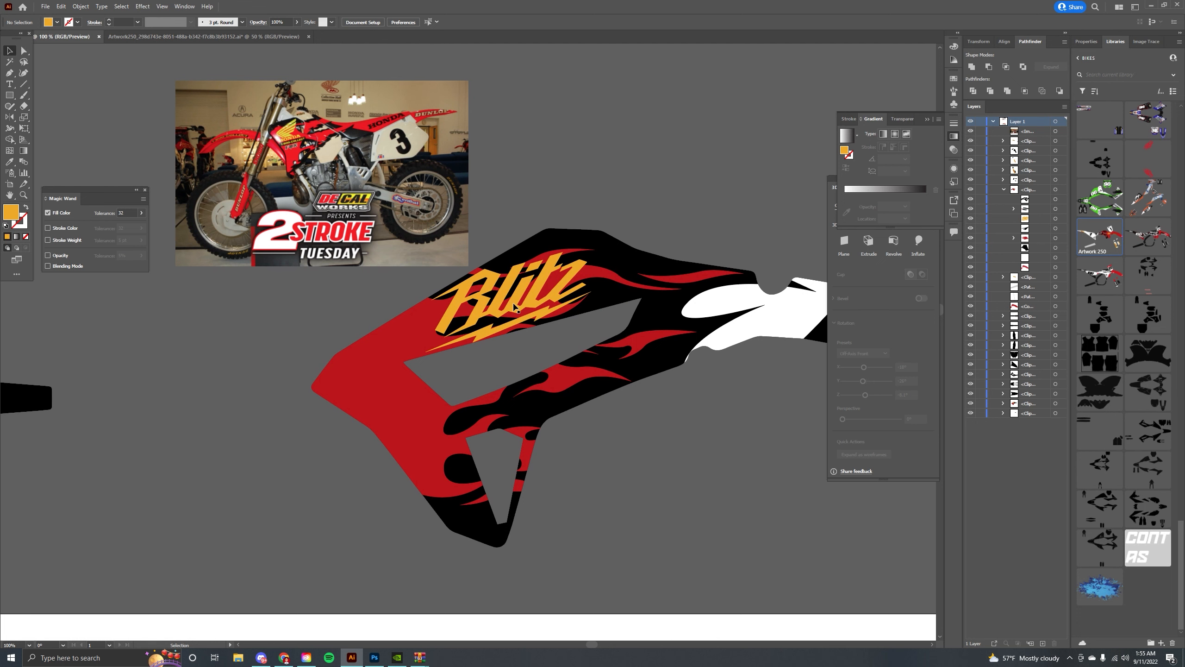
pyautogui.doubleClick(514, 306)
pyautogui.moveTo(514, 306); pyautogui.dragTo(479, 321)
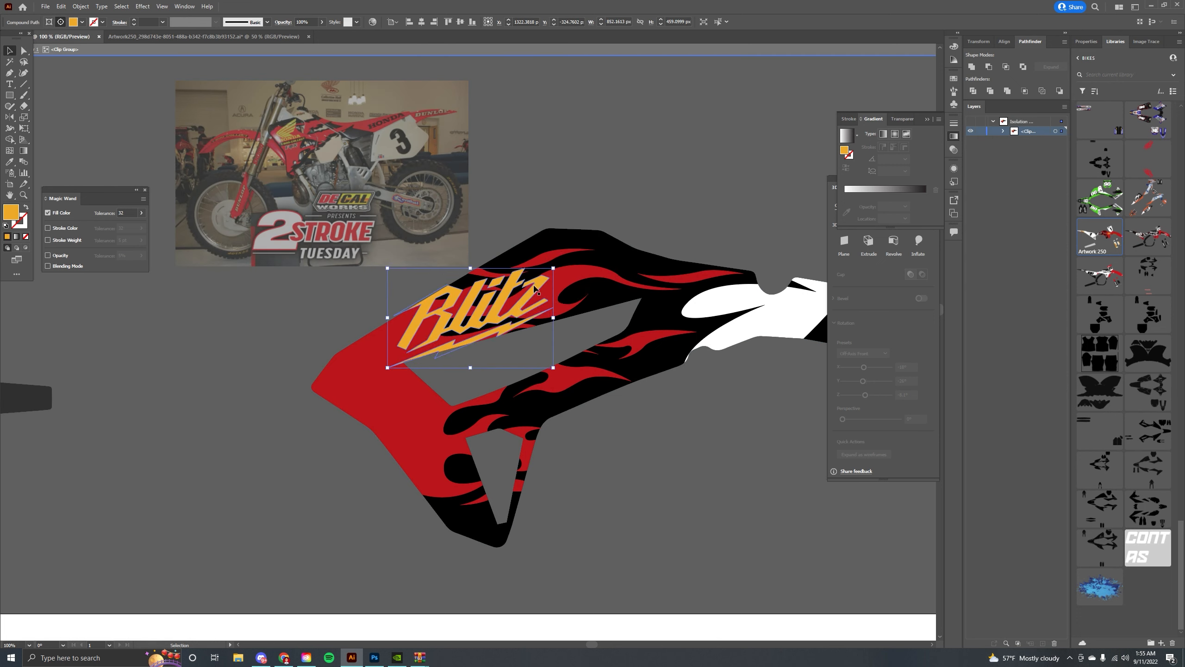
pyautogui.moveTo(559, 267)
pyautogui.mouseDown()
pyautogui.moveTo(560, 254)
pyautogui.moveTo(543, 282)
pyautogui.mouseUp()
pyautogui.click(605, 192)
pyautogui.click(537, 284)
pyautogui.click(584, 194)
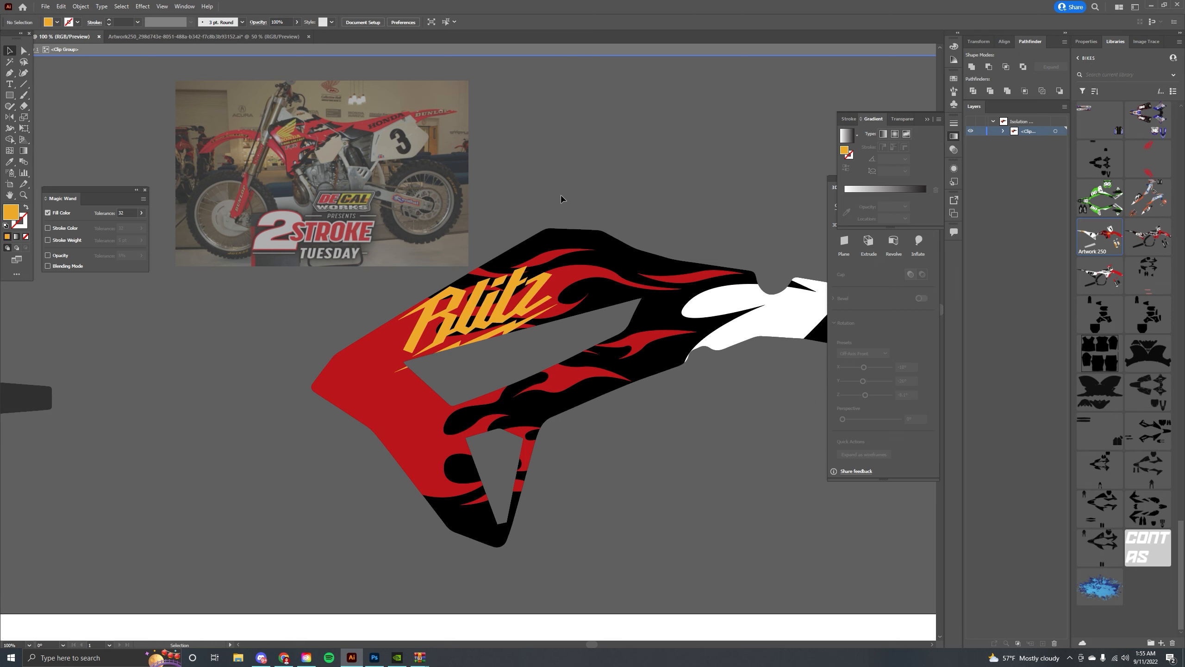
# Nudge the Blitz logo further up the shroud so it fits within the black area.
pyautogui.doubleClick(559, 196)
pyautogui.moveTo(568, 232); pyautogui.dragTo(525, 199)
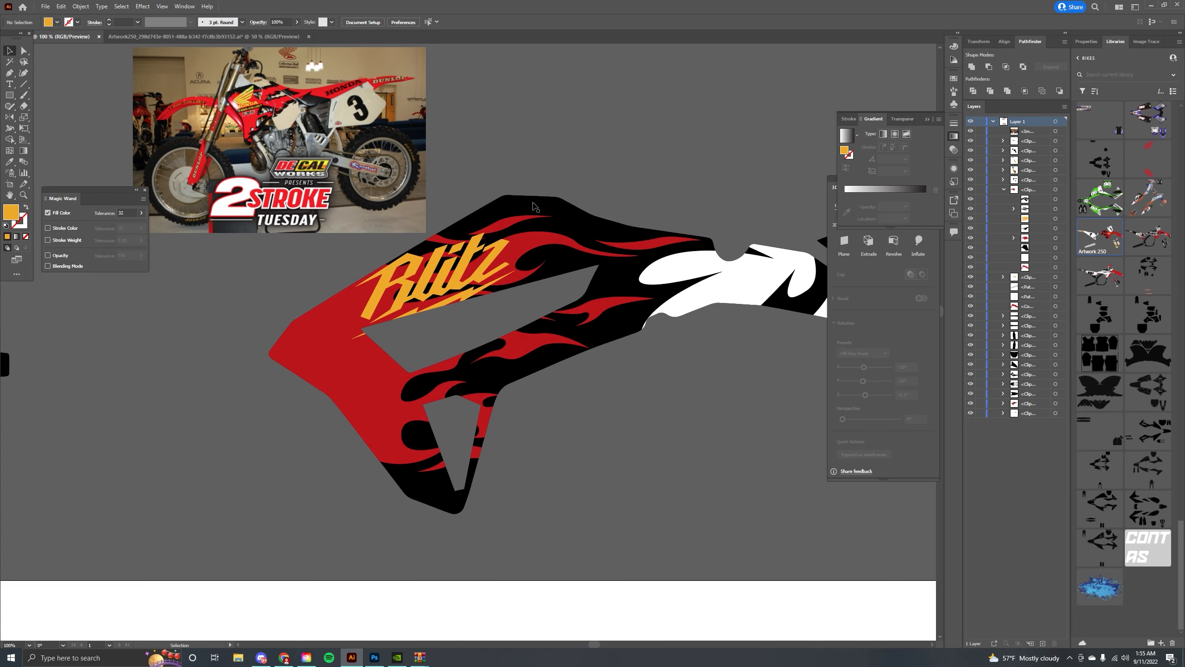
pyautogui.doubleClick(539, 245)
pyautogui.moveTo(539, 246); pyautogui.dragTo(539, 219)
pyautogui.hotkey('ctrl', 'shift', 'a')
pyautogui.click(482, 266)
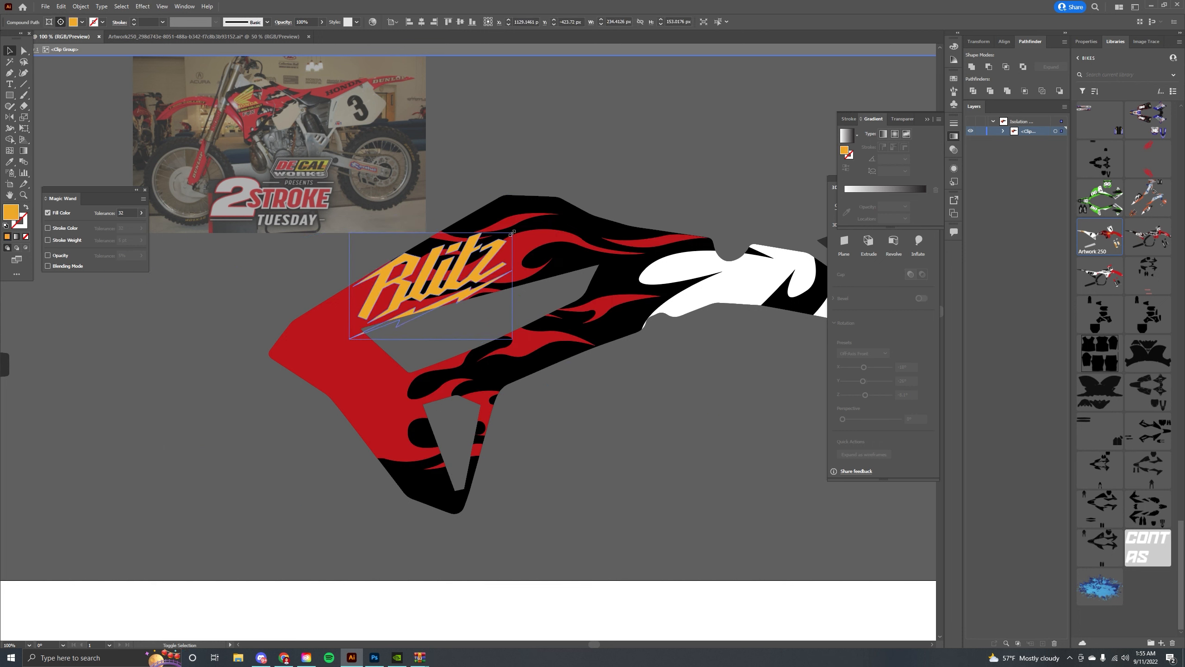
pyautogui.moveTo(512, 232); pyautogui.dragTo(511, 235)
pyautogui.click(525, 164)
pyautogui.doubleClick(509, 152)
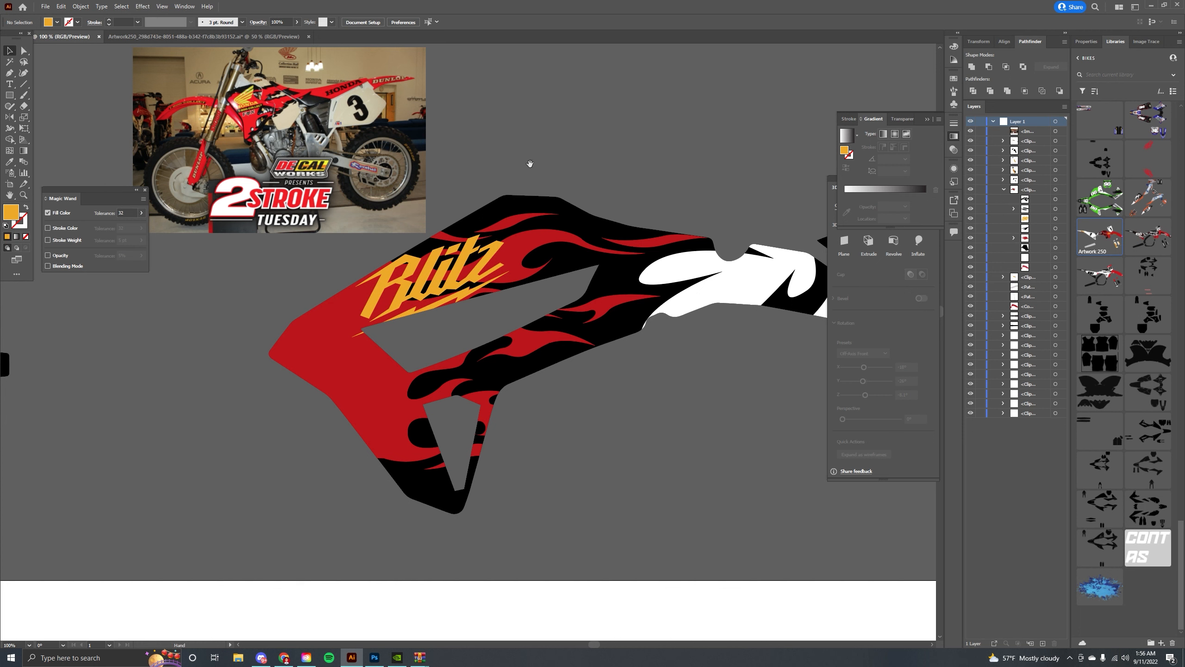
# Copy the 1-913-BLITZ CO. logo from the Artwork250 template and paste it in place inside the shroud group.
pyautogui.moveTo(459, 179); pyautogui.dragTo(524, 284)
pyautogui.hotkey('ctrl', 'Tab')
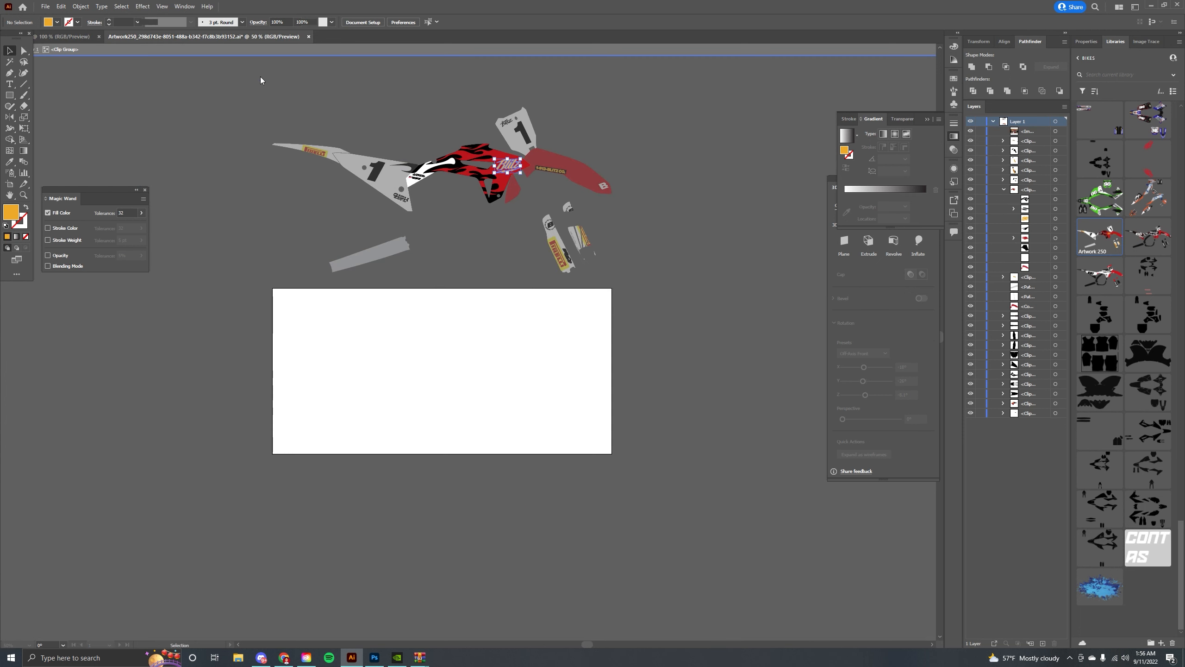
pyautogui.doubleClick(545, 167)
pyautogui.doubleClick(541, 188)
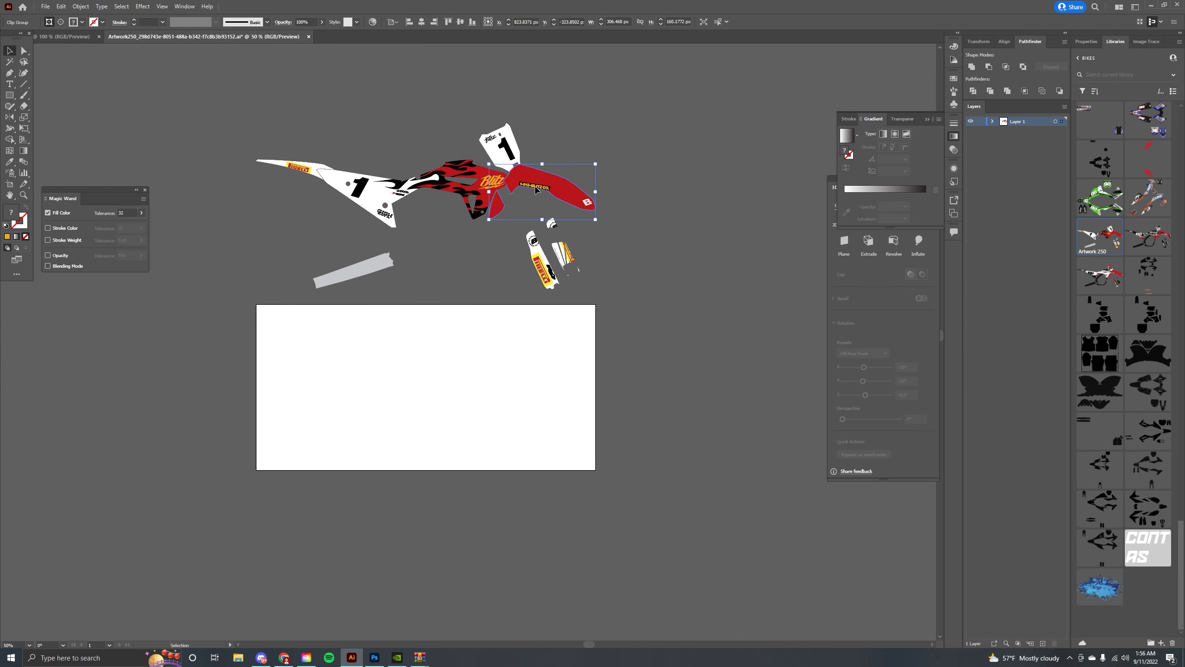
pyautogui.click(541, 188)
pyautogui.click(81, 40)
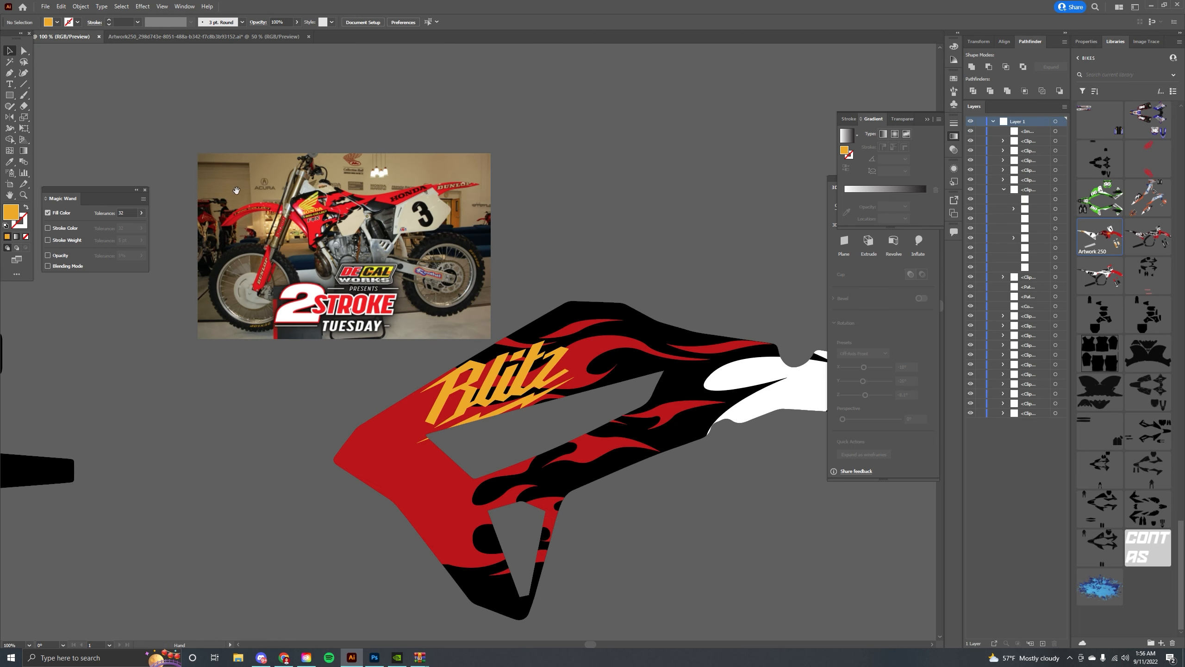
pyautogui.hotkey('ctrl', 'v')
pyautogui.moveTo(504, 341); pyautogui.dragTo(508, 374)
pyautogui.hotkey('ctrl', 'x')
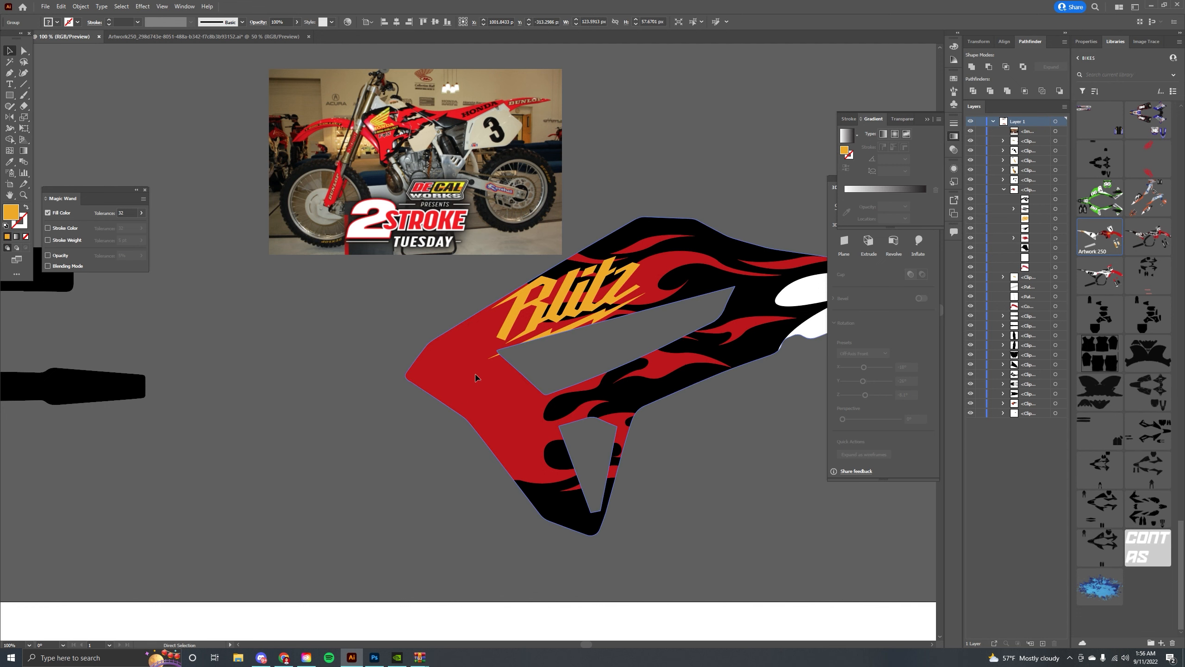
pyautogui.doubleClick(475, 375)
pyautogui.hotkey('ctrl', 'f')
# Lengthen the black strip behind the phone number by moving its left corner point further left, then leave the group.
pyautogui.hotkey('ctrl', '=')
pyautogui.hotkey('ctrl', '=')
pyautogui.hotkey('ctrl', '=')
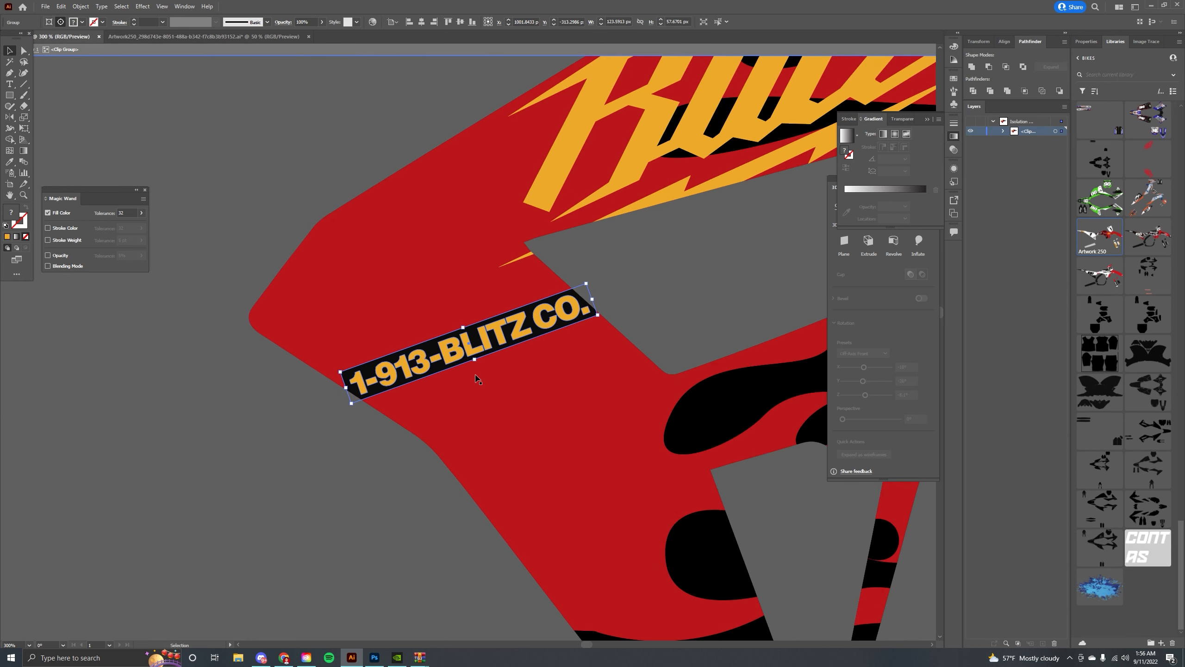
pyautogui.press('a')
pyautogui.click(352, 340)
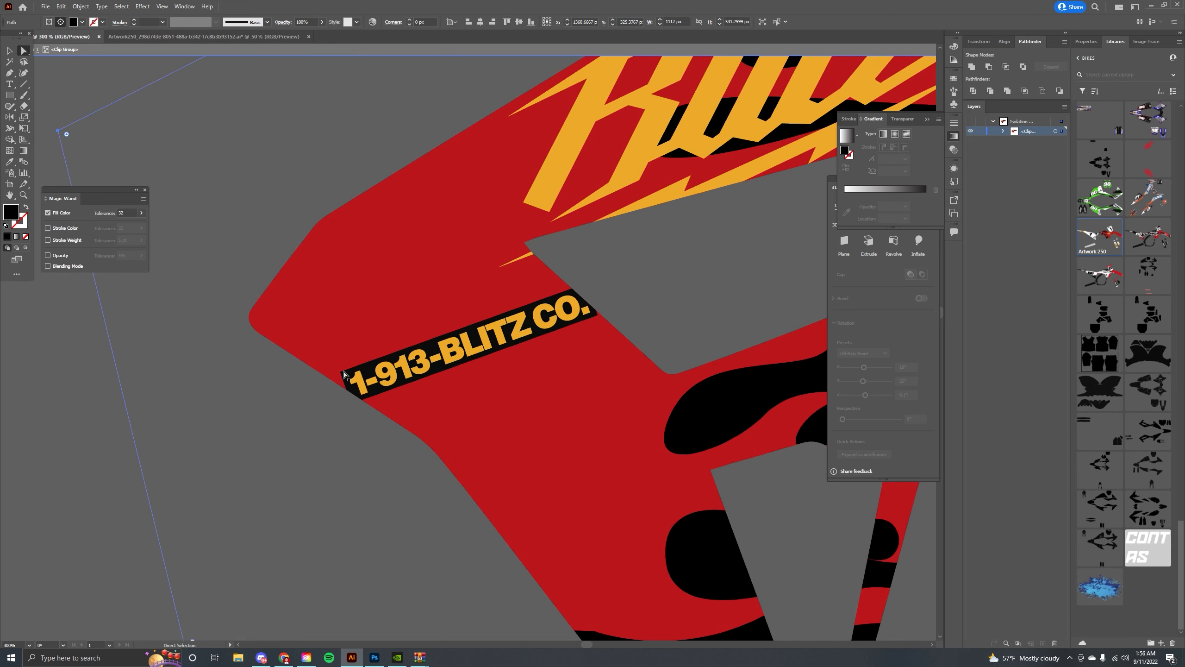
pyautogui.moveTo(344, 372); pyautogui.dragTo(314, 383)
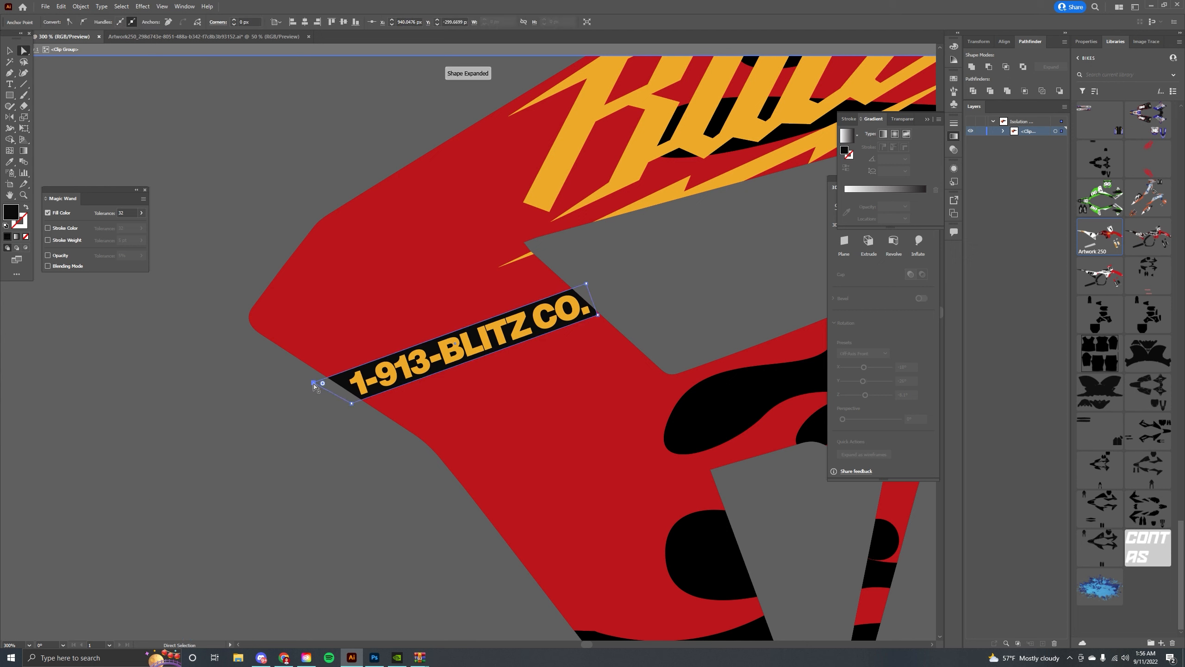
pyautogui.click(613, 313)
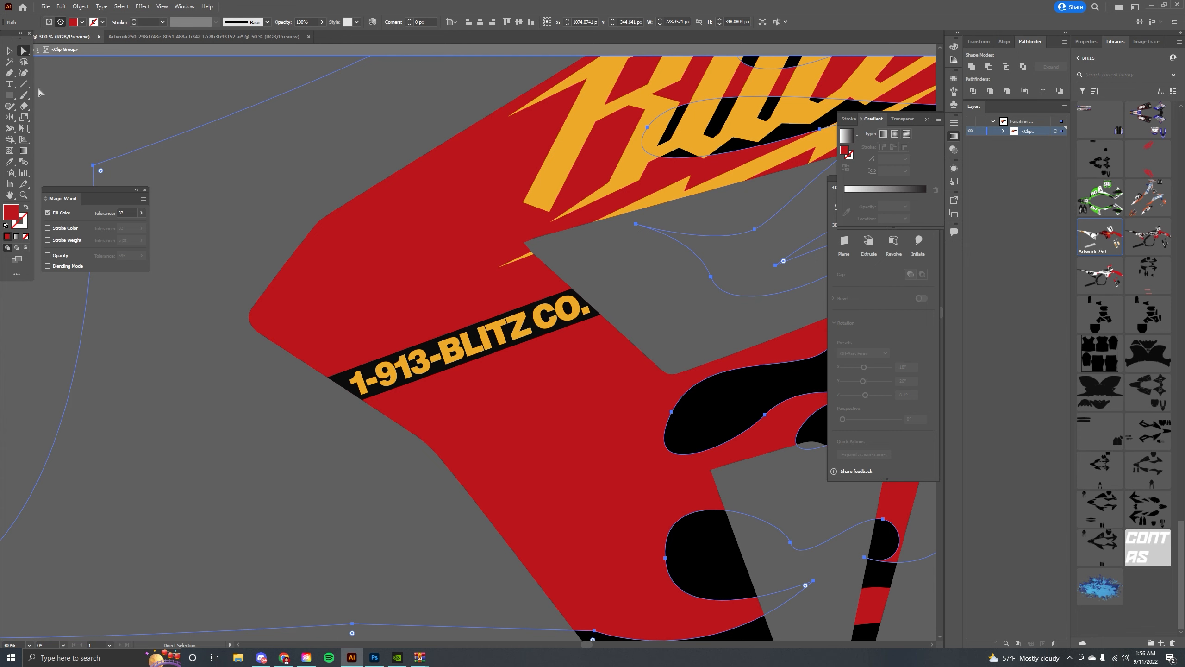
pyautogui.click(10, 51)
pyautogui.doubleClick(170, 100)
pyautogui.doubleClick(122, 92)
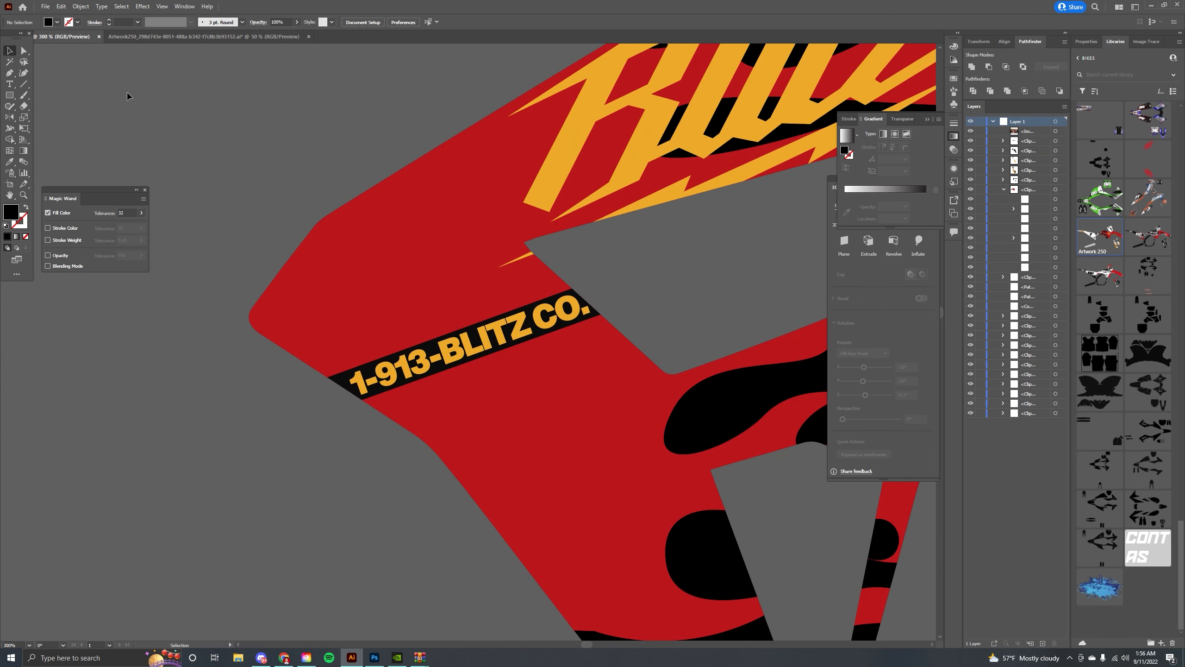
# Scale down the Blitz logo and shift the phone-number strip so both sit within the shroud's red area.
pyautogui.moveTo(442, 231); pyautogui.dragTo(397, 239)
pyautogui.hotkey('ctrl', '-')
pyautogui.hotkey('ctrl', '-')
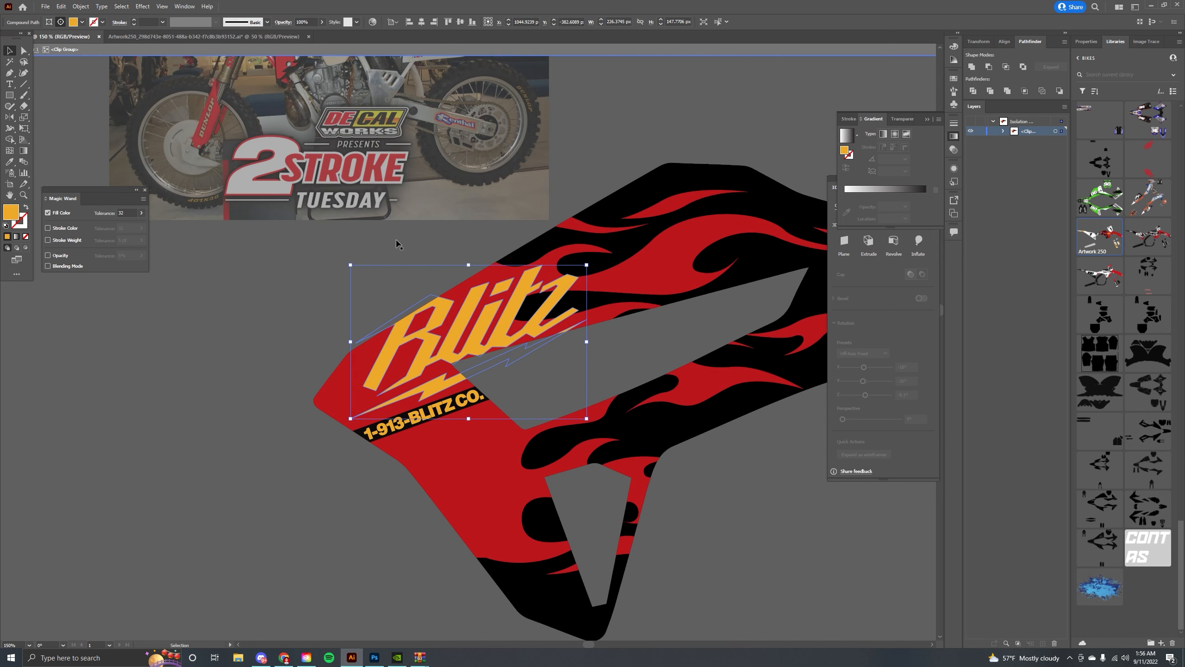
pyautogui.moveTo(587, 265); pyautogui.dragTo(555, 292)
pyautogui.click(459, 405)
pyautogui.moveTo(453, 400); pyautogui.dragTo(496, 389)
pyautogui.click(430, 351)
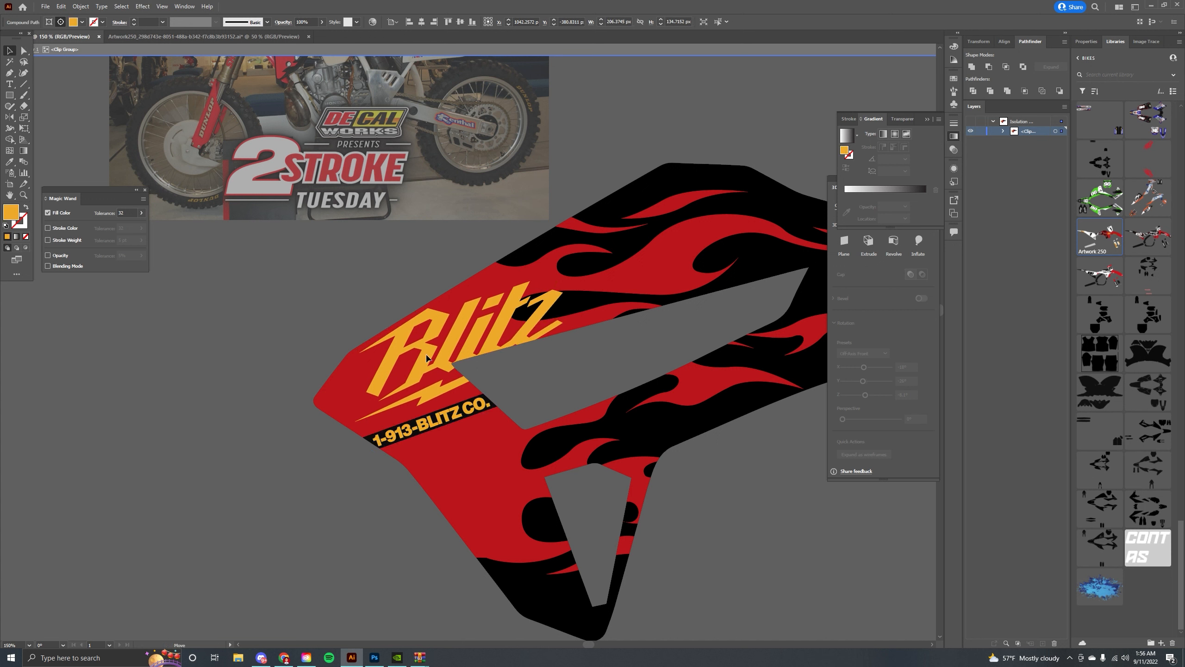
pyautogui.moveTo(577, 283); pyautogui.dragTo(578, 275)
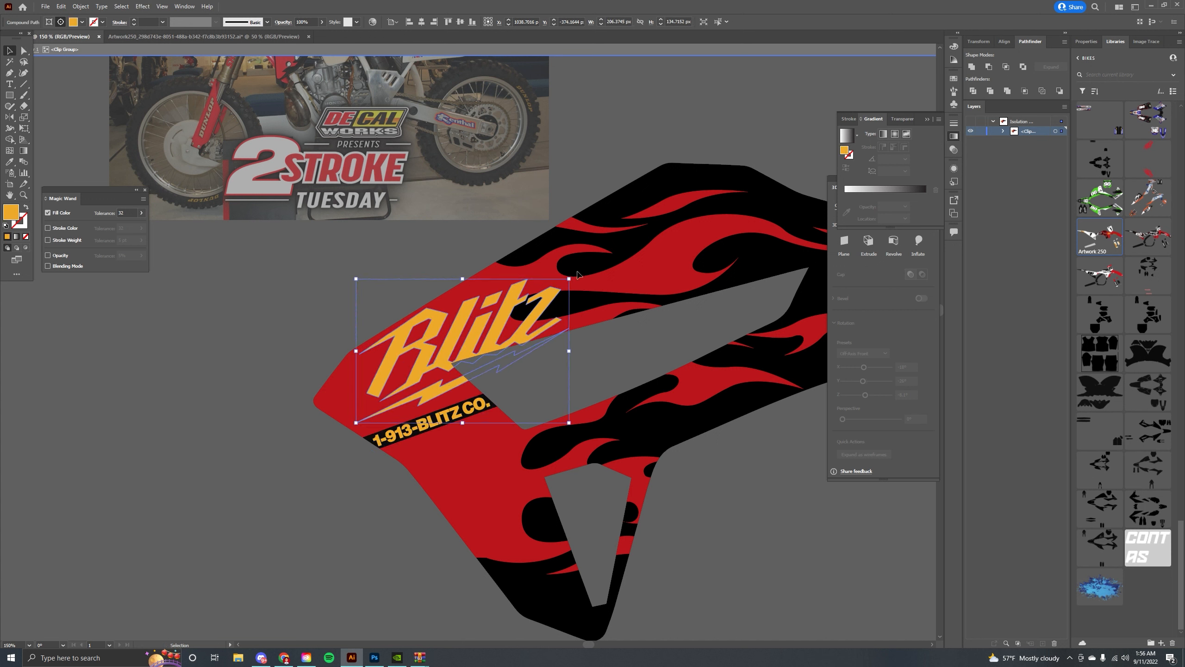
pyautogui.click(346, 251)
pyautogui.doubleClick(278, 241)
# Open the Artwork 12 logo sheet from the LOGOS library and select its fox-head emblem.
pyautogui.moveTo(380, 243); pyautogui.dragTo(288, 237)
pyautogui.hotkey('ctrl', '-')
pyautogui.hotkey('ctrl', '-')
pyautogui.hotkey('ctrl', '-')
pyautogui.hotkey('ctrl', '-')
pyautogui.hotkey('ctrl', '=')
pyautogui.hotkey('ctrl', '=')
pyautogui.hotkey('ctrl', '=')
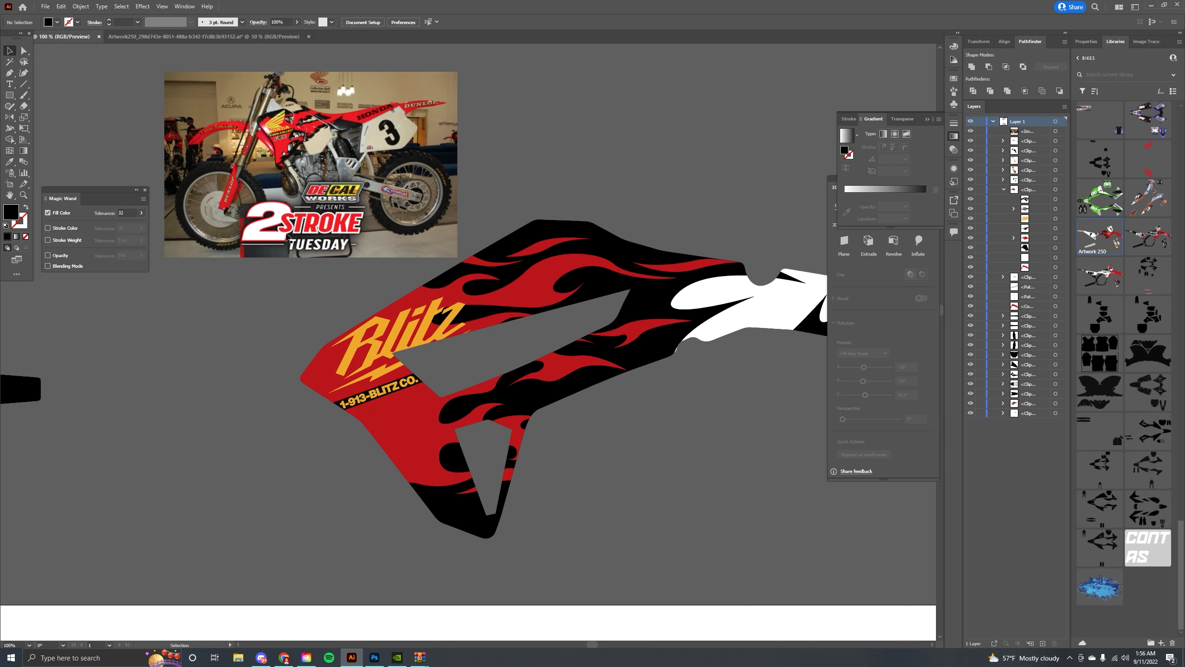
pyautogui.moveTo(639, 228)
pyautogui.mouseDown()
pyautogui.moveTo(405, 217)
pyautogui.moveTo(566, 205)
pyautogui.moveTo(360, 152)
pyautogui.moveTo(434, 129)
pyautogui.mouseUp()
pyautogui.moveTo(650, 114)
pyautogui.mouseDown()
pyautogui.moveTo(491, 193)
pyautogui.moveTo(398, 156)
pyautogui.mouseUp()
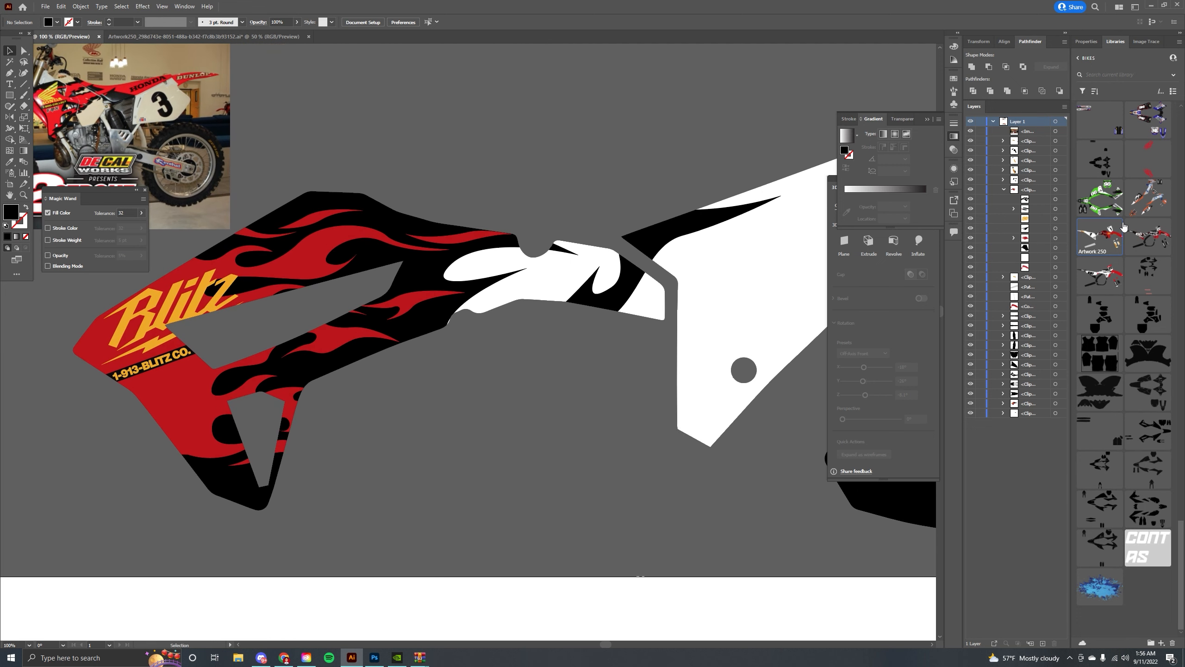
pyautogui.click(1079, 58)
pyautogui.click(1092, 186)
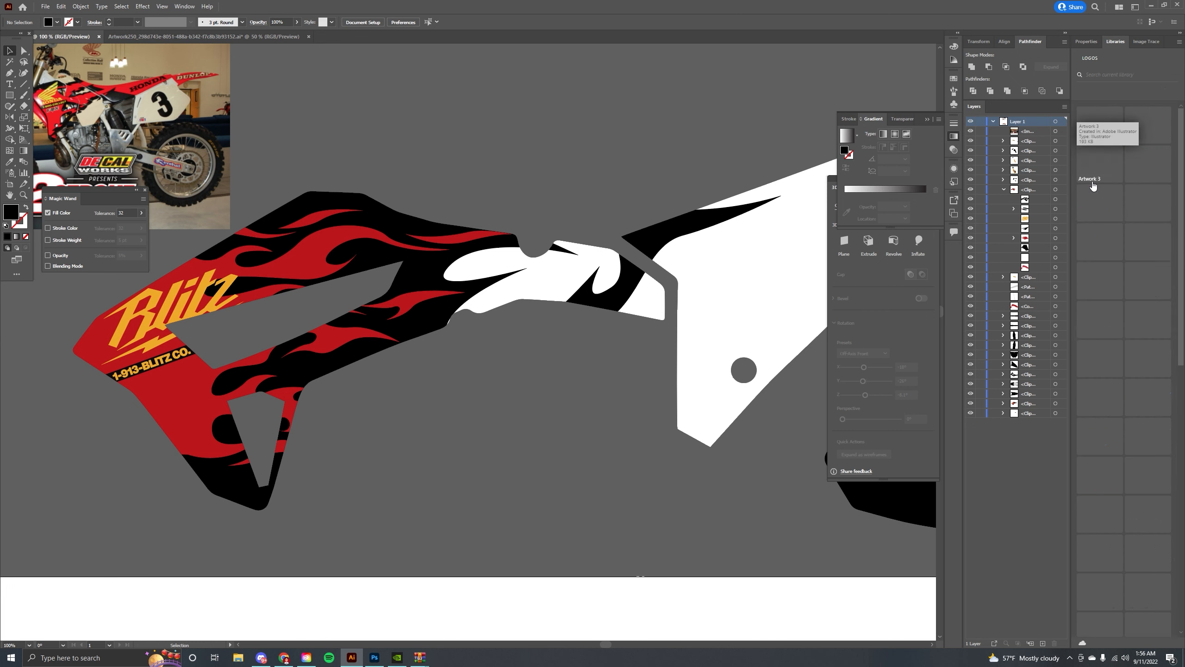
pyautogui.scroll(3, 1124, 260)
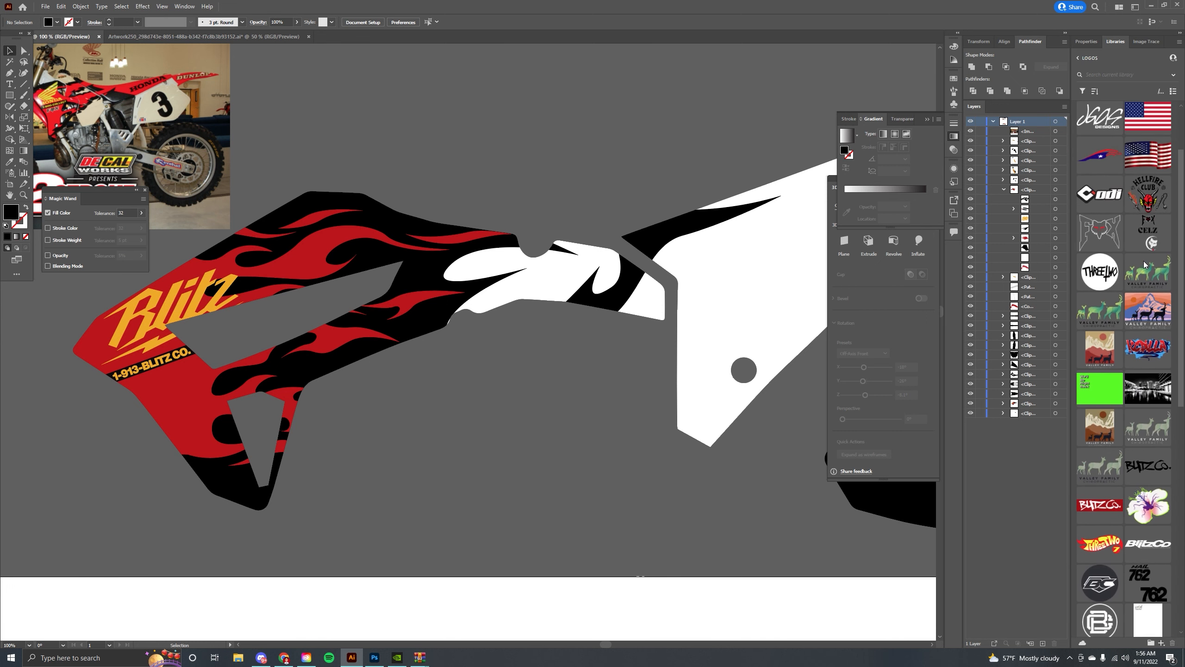
pyautogui.doubleClick(1149, 243)
pyautogui.click(497, 316)
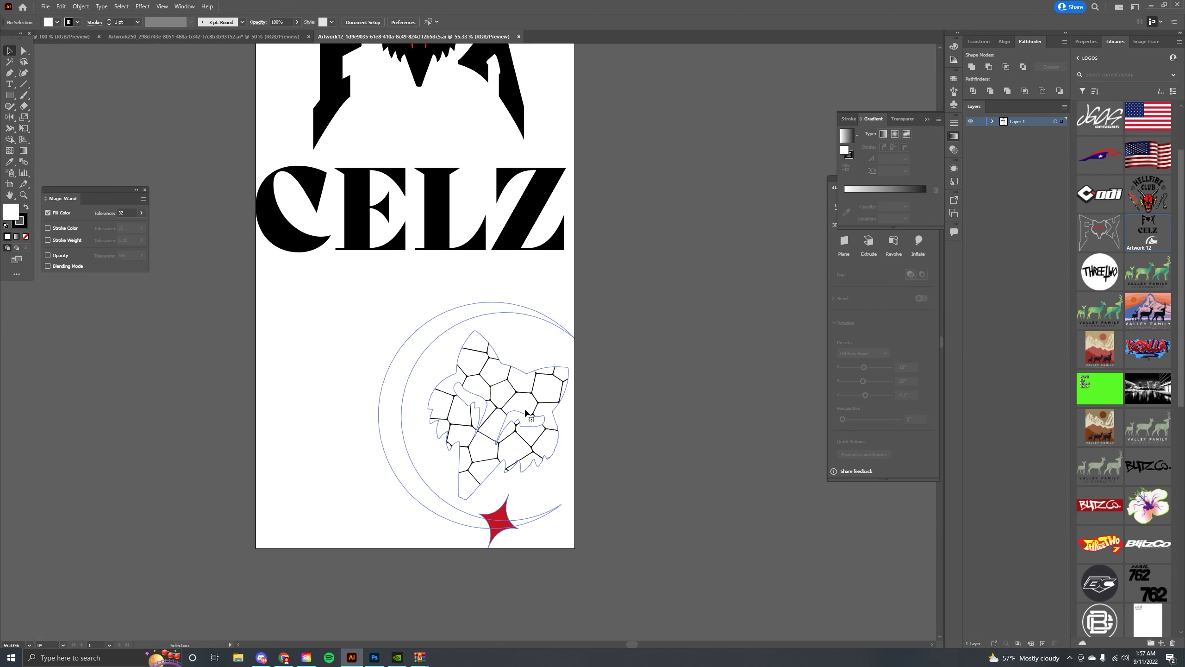
# Copy the fox-head emblem into the template and scale it down to a small badge below the phone number.
pyautogui.hotkey('ctrl', 'c')
pyautogui.click(75, 37)
pyautogui.moveTo(254, 211); pyautogui.dragTo(416, 146)
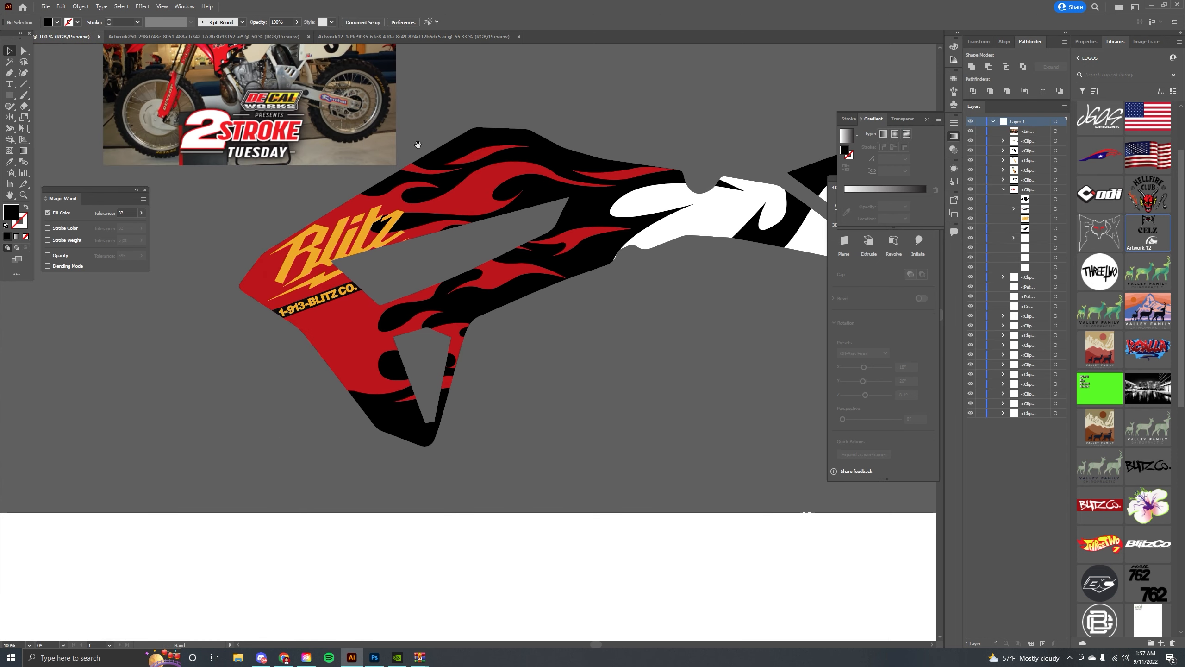
pyautogui.moveTo(337, 215); pyautogui.dragTo(368, 251)
pyautogui.hotkey('ctrl', 'v')
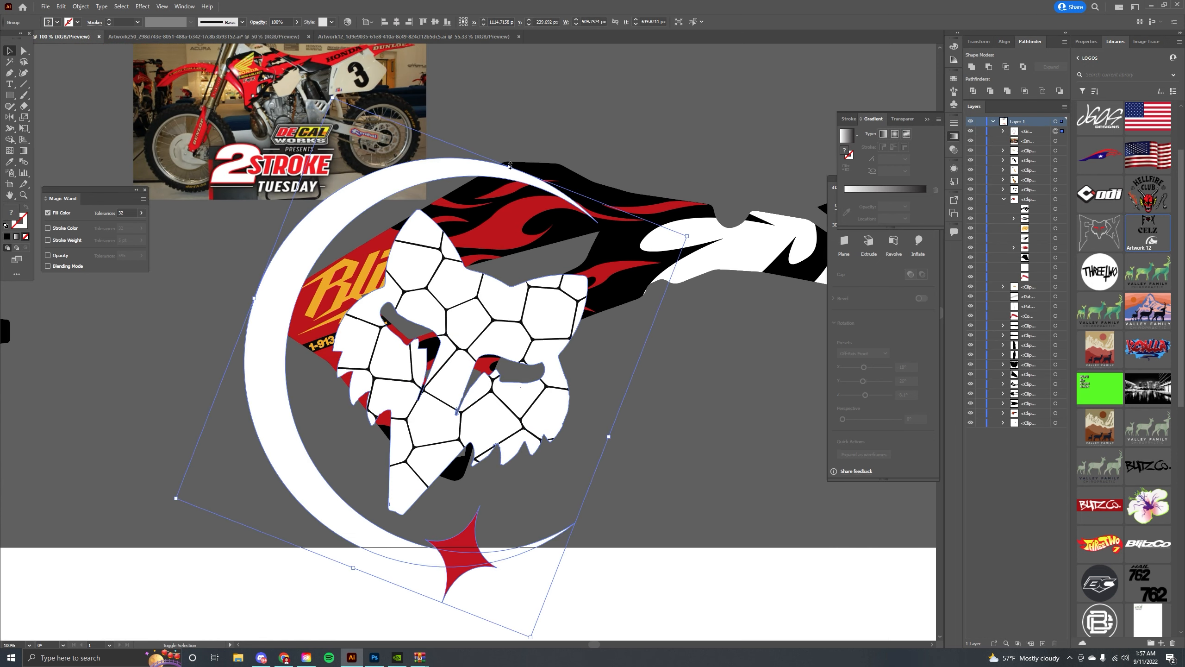
pyautogui.moveTo(510, 164); pyautogui.dragTo(454, 322)
pyautogui.moveTo(437, 366); pyautogui.dragTo(393, 371)
pyautogui.moveTo(416, 332); pyautogui.dragTo(378, 353)
pyautogui.hotkey('ctrl', '=')
pyautogui.hotkey('ctrl', '=')
pyautogui.hotkey('ctrl', '=')
# Move the fox emblem inside the shroud group beneath the phone-number strip.
pyautogui.doubleClick(466, 318)
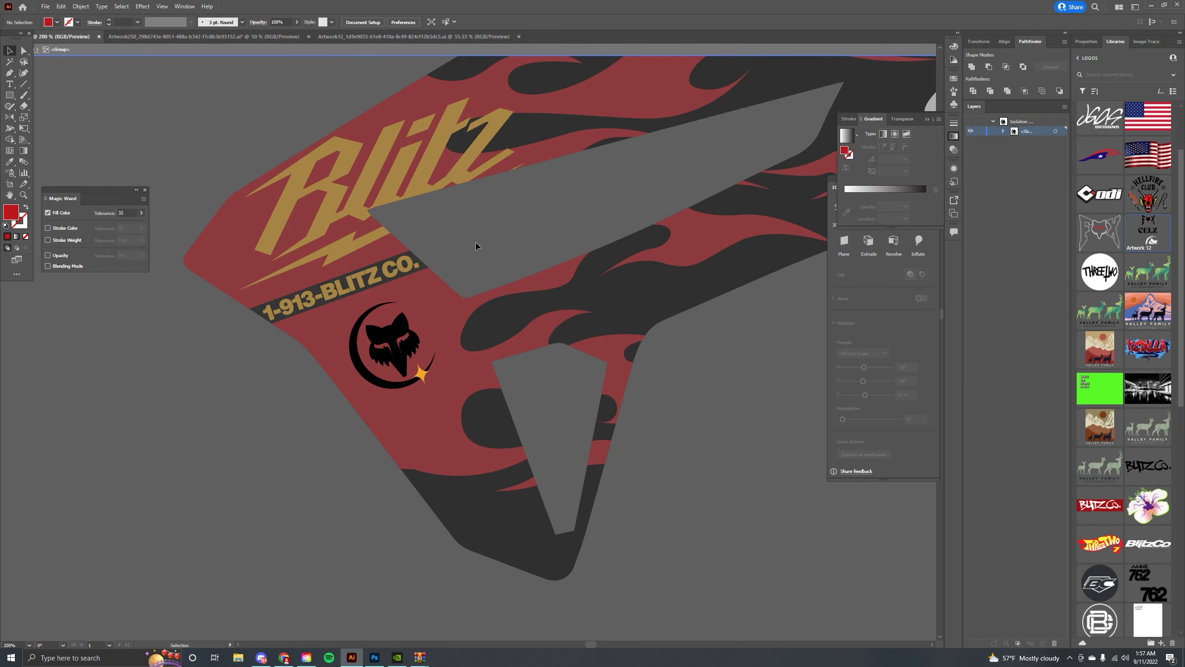
pyautogui.doubleClick(459, 244)
pyautogui.click(418, 373)
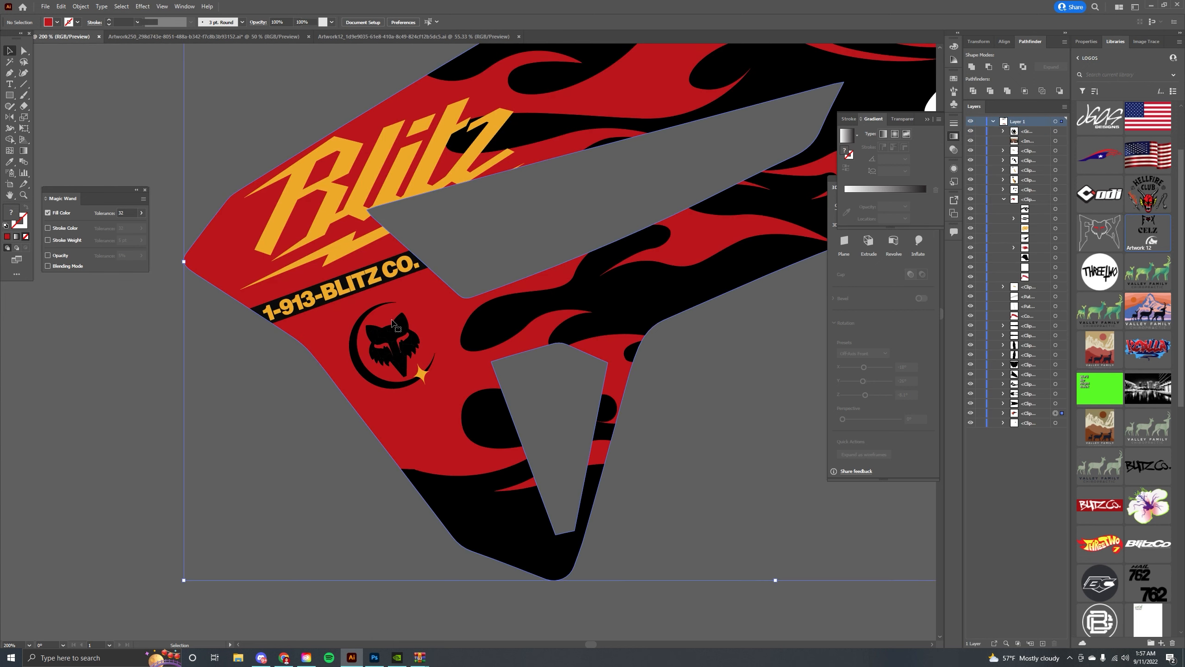
pyautogui.click(421, 374)
pyautogui.hotkey('ctrl', 'x')
pyautogui.doubleClick(392, 321)
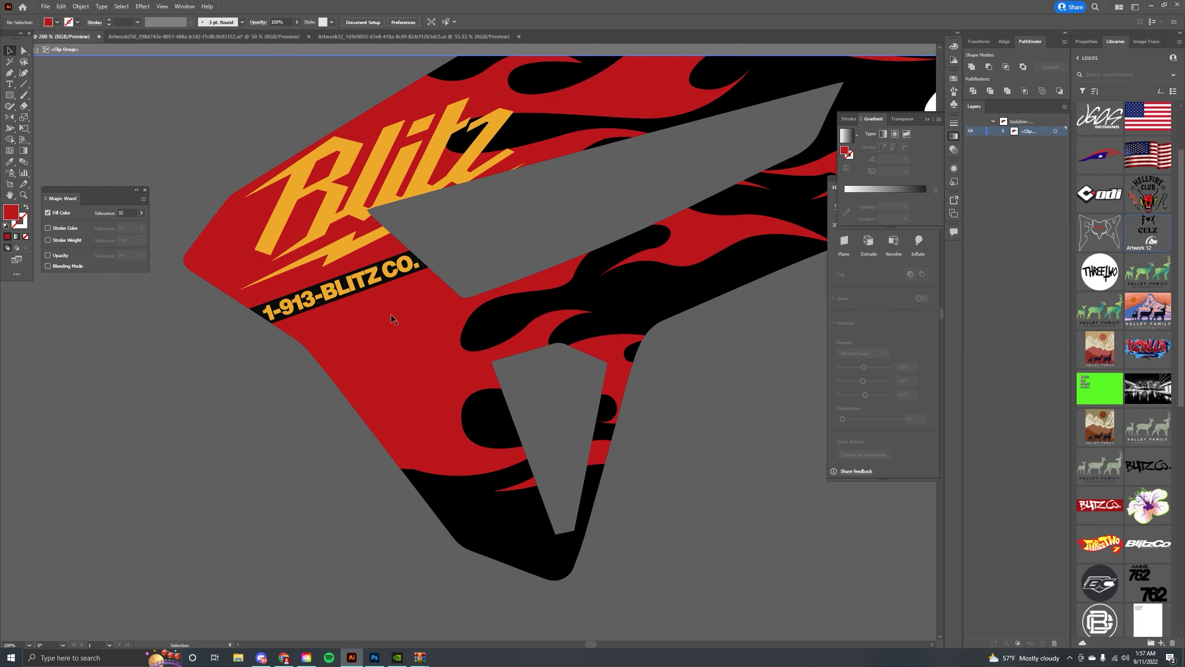
pyautogui.hotkey('ctrl', 'f')
pyautogui.hotkey('ctrl', '-')
pyautogui.hotkey('ctrl', '-')
pyautogui.hotkey('ctrl', '-')
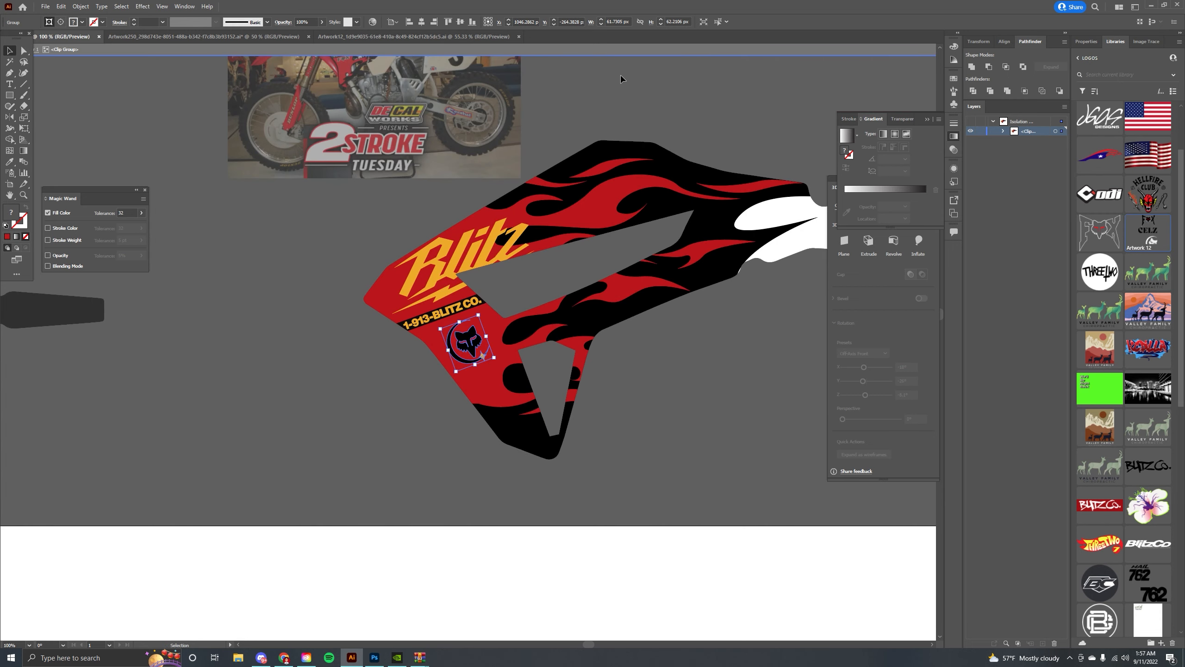
pyautogui.doubleClick(617, 84)
pyautogui.moveTo(604, 144); pyautogui.dragTo(569, 219)
pyautogui.moveTo(477, 176)
pyautogui.mouseDown()
pyautogui.moveTo(427, 180)
pyautogui.moveTo(411, 158)
pyautogui.moveTo(454, 179)
pyautogui.mouseUp()
# Select the GISH GLOVE CO. logo on the Artwork250 template's shroud to copy it.
pyautogui.click(369, 37)
pyautogui.click(206, 37)
pyautogui.doubleClick(407, 132)
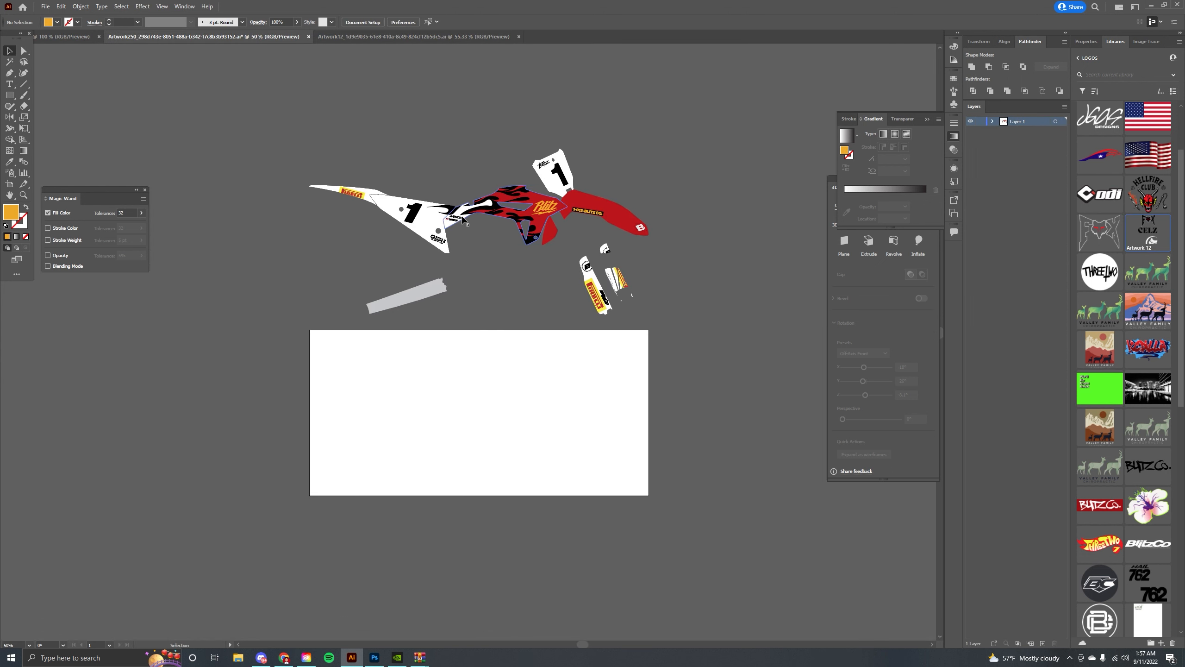
pyautogui.click(462, 217)
pyautogui.hotkey('ctrl', '+')
pyautogui.hotkey('ctrl', '+')
pyautogui.hotkey('ctrl', '+')
pyautogui.hotkey('ctrl', '+')
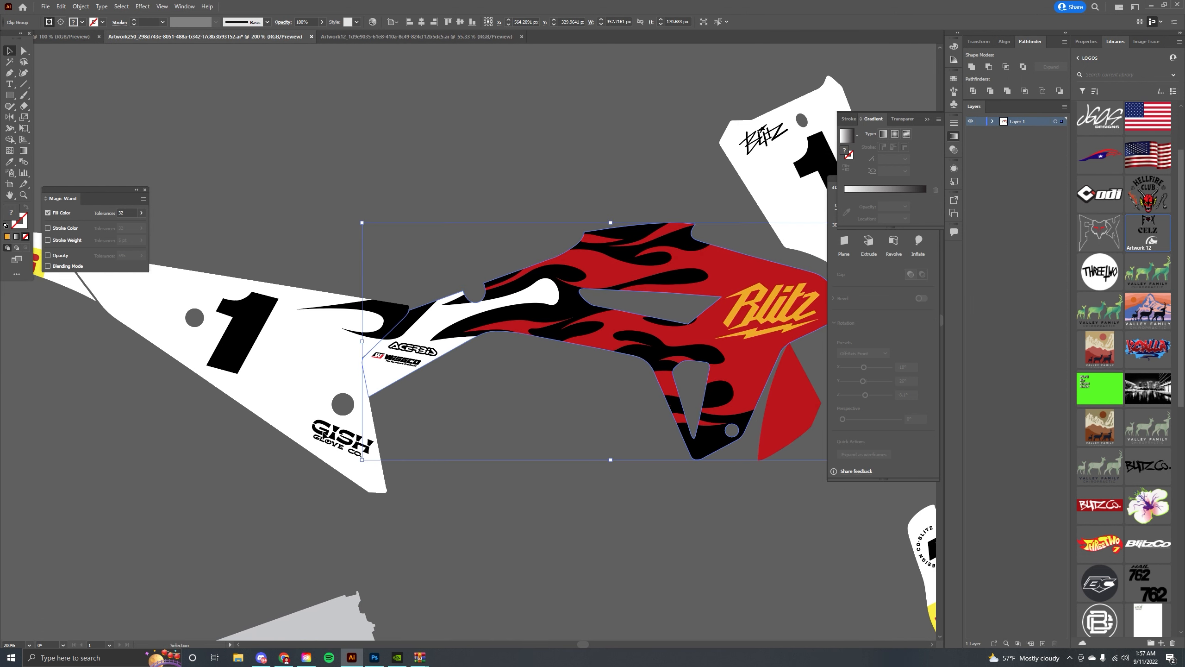
pyautogui.doubleClick(333, 412)
# Paste the GISH GLOVE CO. logo, scale it down and place it inside the white graphic behind the shroud.
pyautogui.click(66, 36)
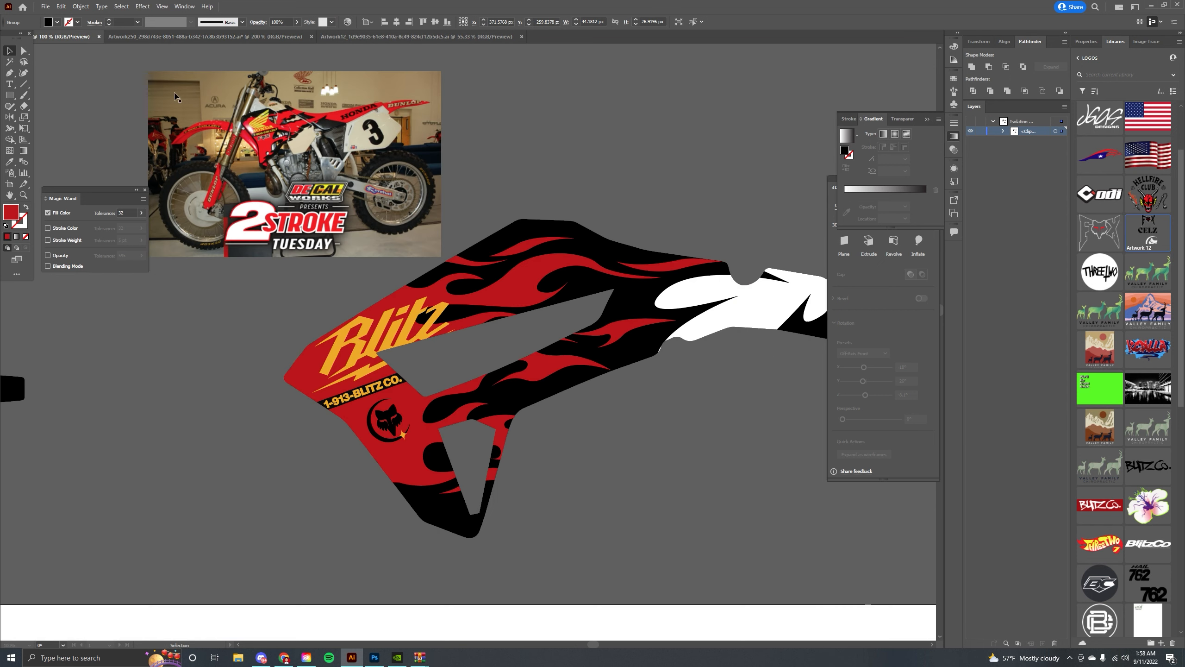
pyautogui.hotkey('ctrl', 'v')
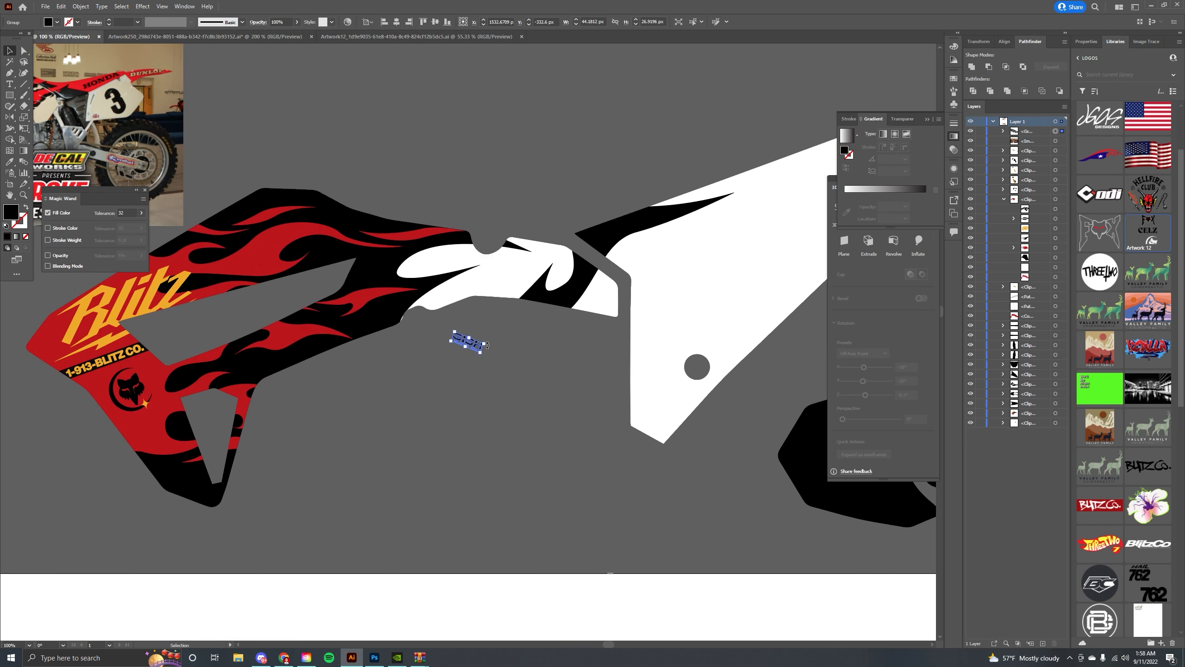
pyautogui.moveTo(484, 335); pyautogui.dragTo(507, 316)
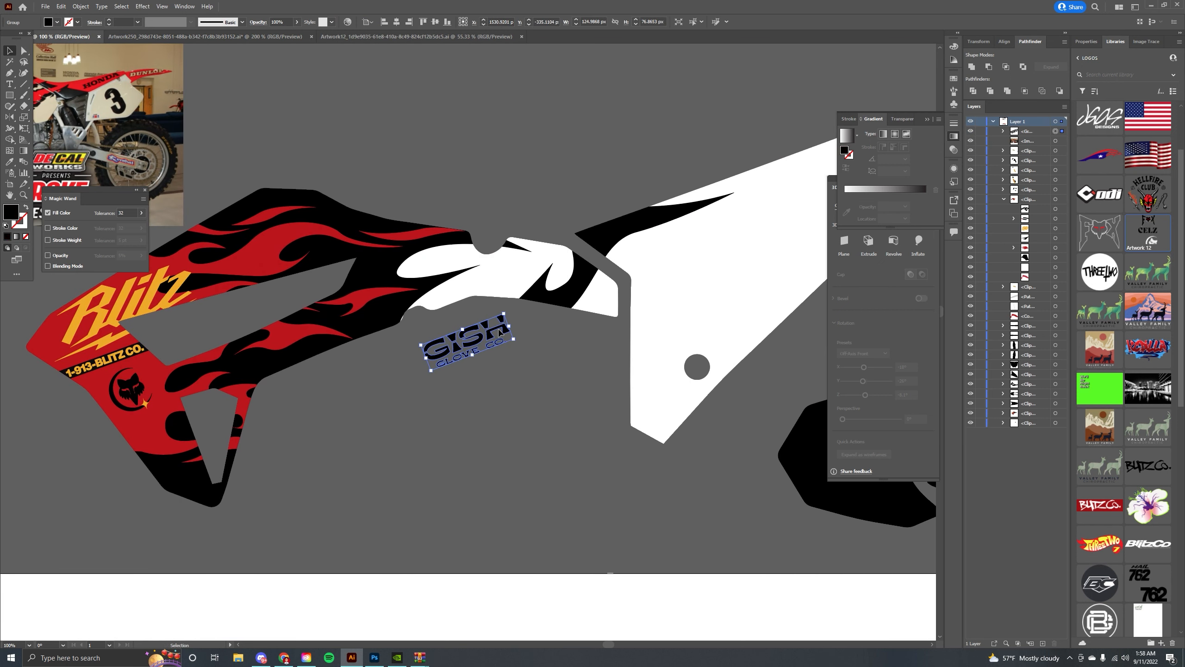
pyautogui.moveTo(466, 357); pyautogui.dragTo(505, 293)
pyautogui.moveTo(545, 252); pyautogui.dragTo(531, 268)
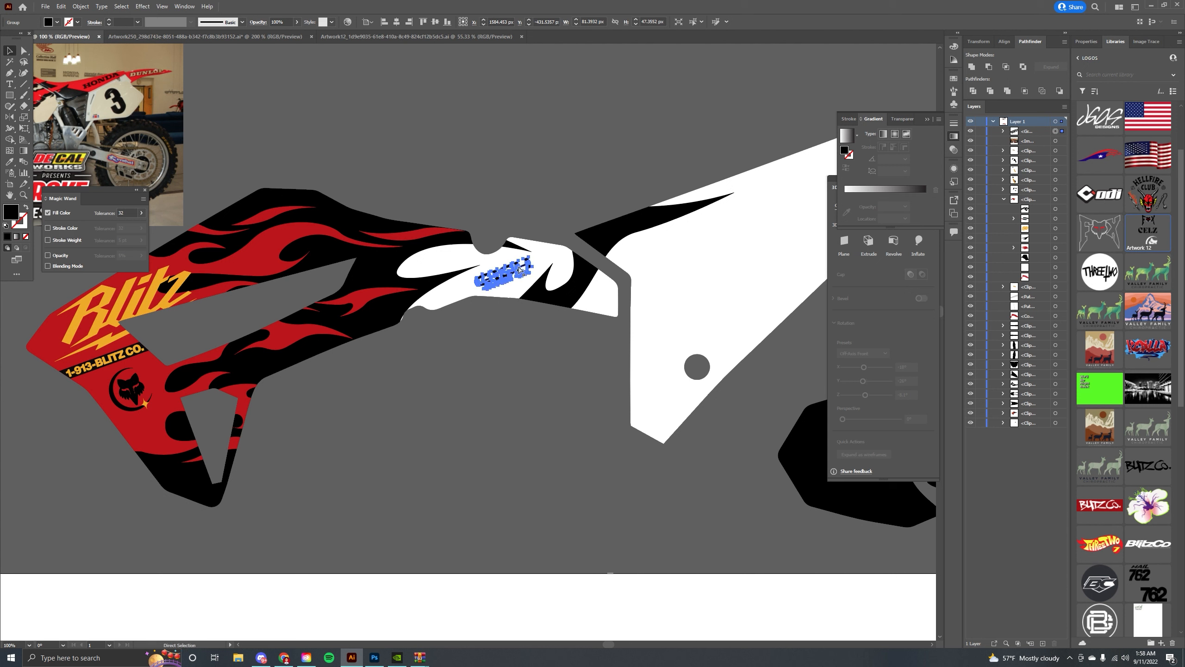
pyautogui.doubleClick(489, 275)
pyautogui.hotkey('ctrl', 'f')
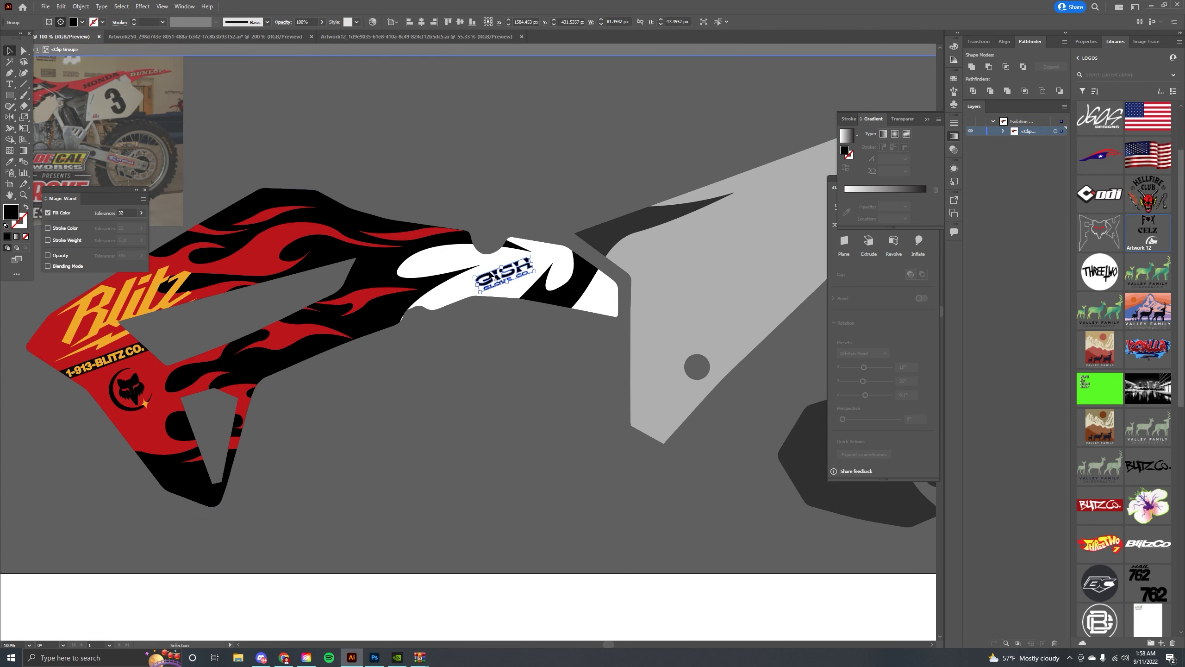
pyautogui.click(568, 201)
pyautogui.doubleClick(531, 189)
pyautogui.moveTo(464, 185); pyautogui.dragTo(572, 175)
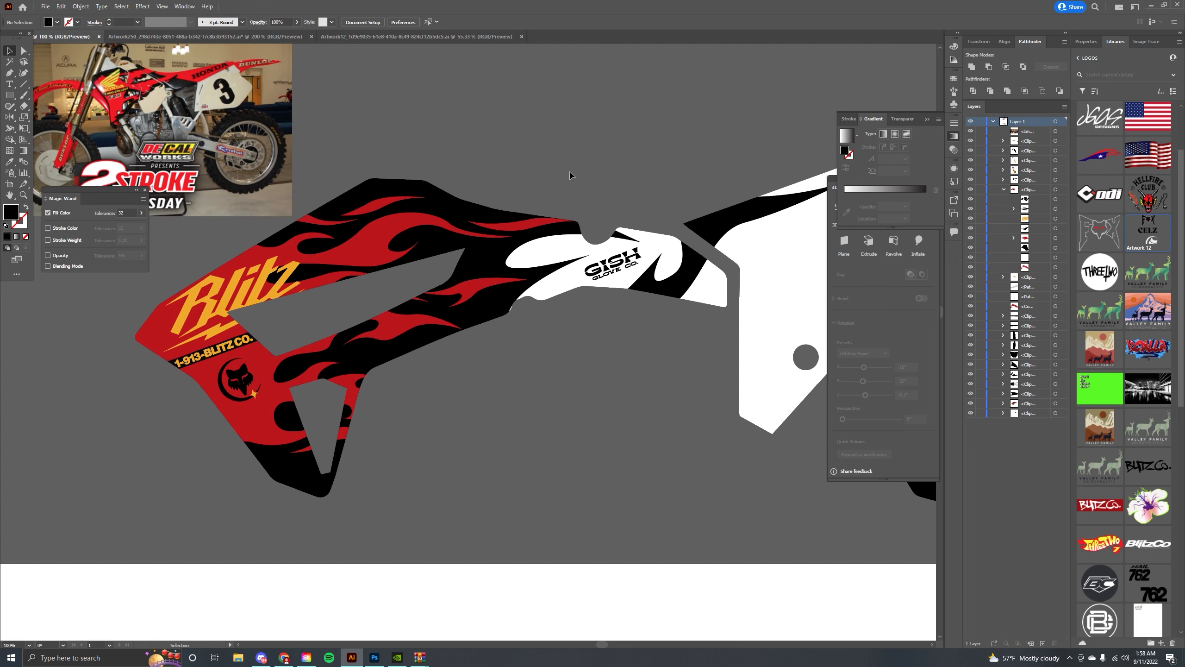
# Move the reference photo above the shroud graphics.
pyautogui.hotkey('ctrl', '-')
pyautogui.hotkey('ctrl', '-')
pyautogui.hotkey('ctrl', '-')
pyautogui.hotkey('ctrl', '-')
pyautogui.hotkey('ctrl', '=')
pyautogui.hotkey('ctrl', '=')
pyautogui.hotkey('ctrl', '=')
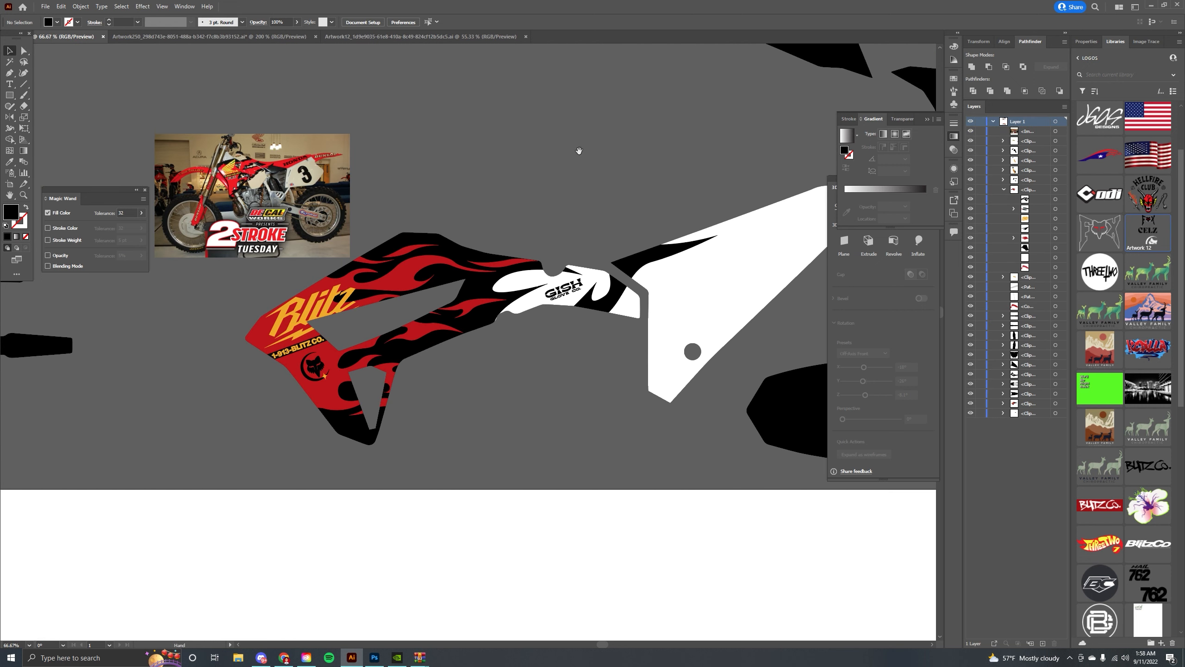
pyautogui.moveTo(357, 172); pyautogui.dragTo(391, 141)
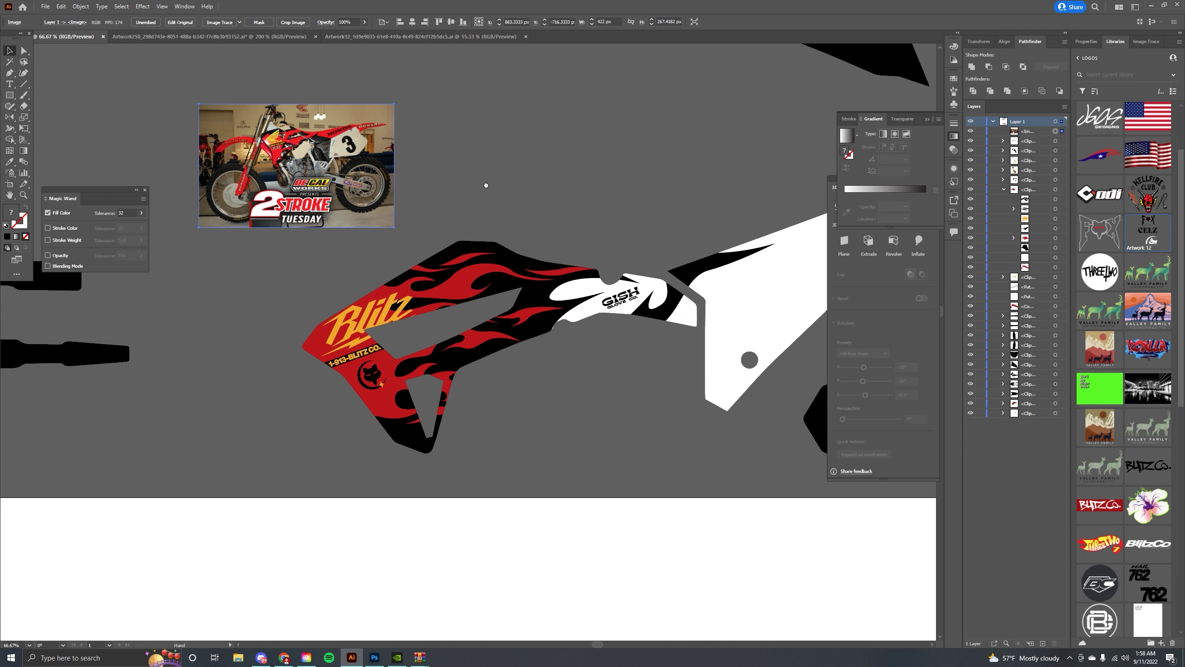
pyautogui.moveTo(488, 180); pyautogui.dragTo(406, 214)
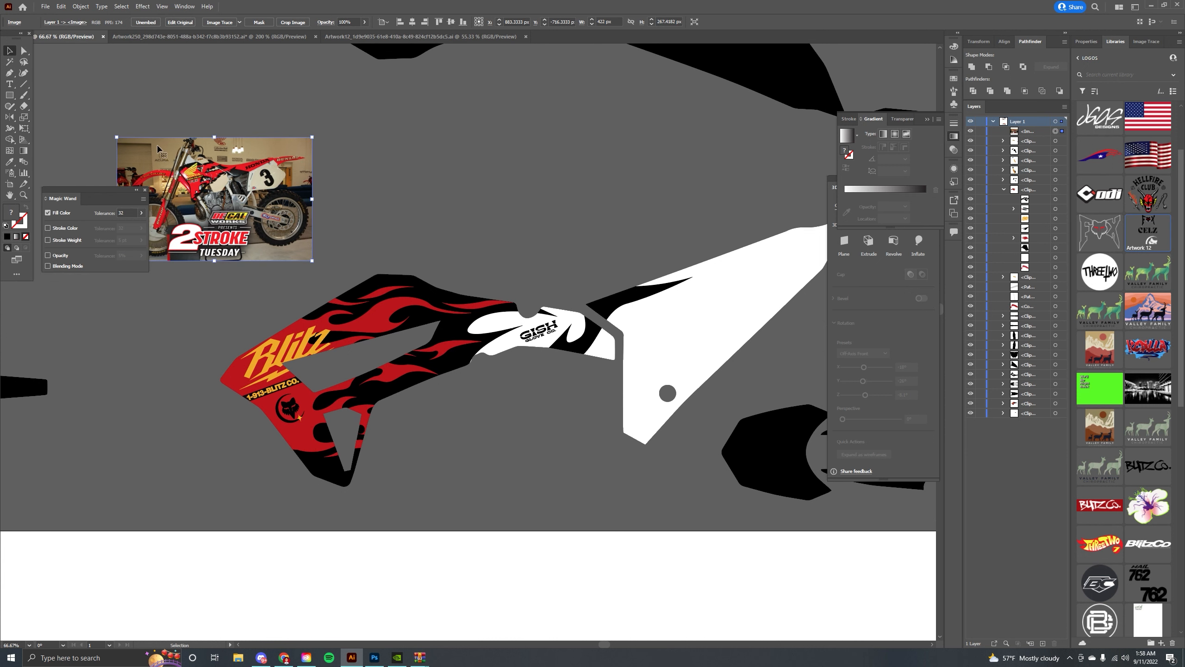
pyautogui.moveTo(267, 192); pyautogui.dragTo(346, 209)
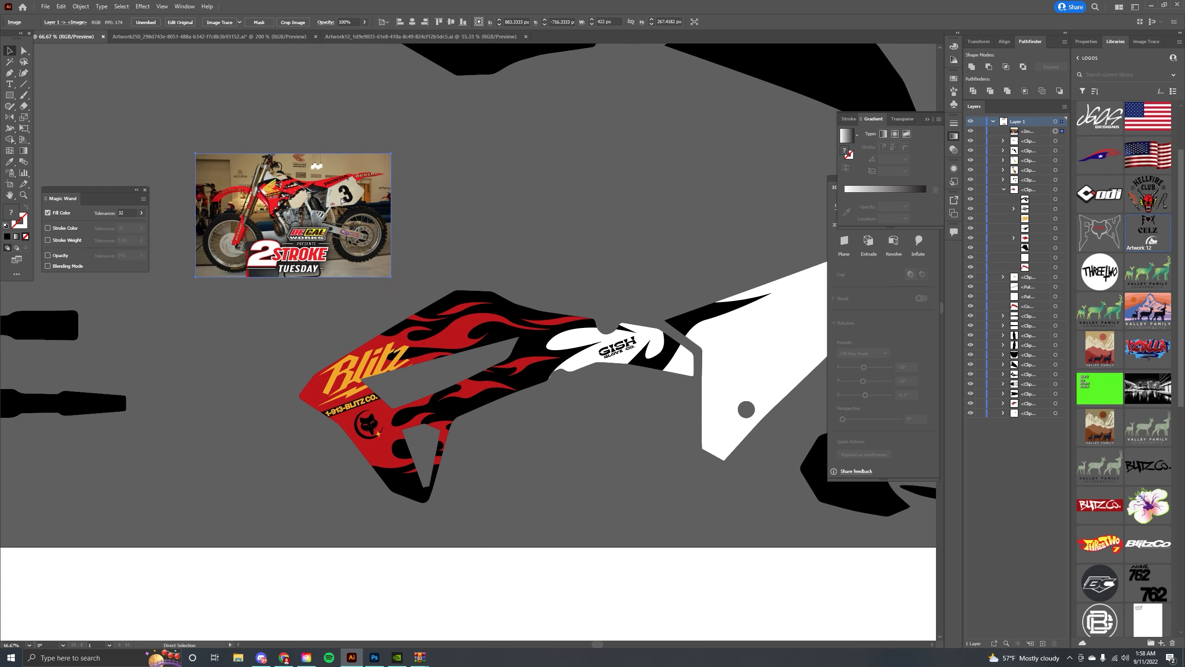
# Move the reference photo to the upper-left corner of the canvas.
pyautogui.hotkey('ctrl', '=')
pyautogui.hotkey('ctrl', '=')
pyautogui.hotkey('ctrl', '=')
pyautogui.hotkey('ctrl', '=')
pyautogui.hotkey('ctrl', '-')
pyautogui.hotkey('ctrl', '-')
pyautogui.hotkey('ctrl', '-')
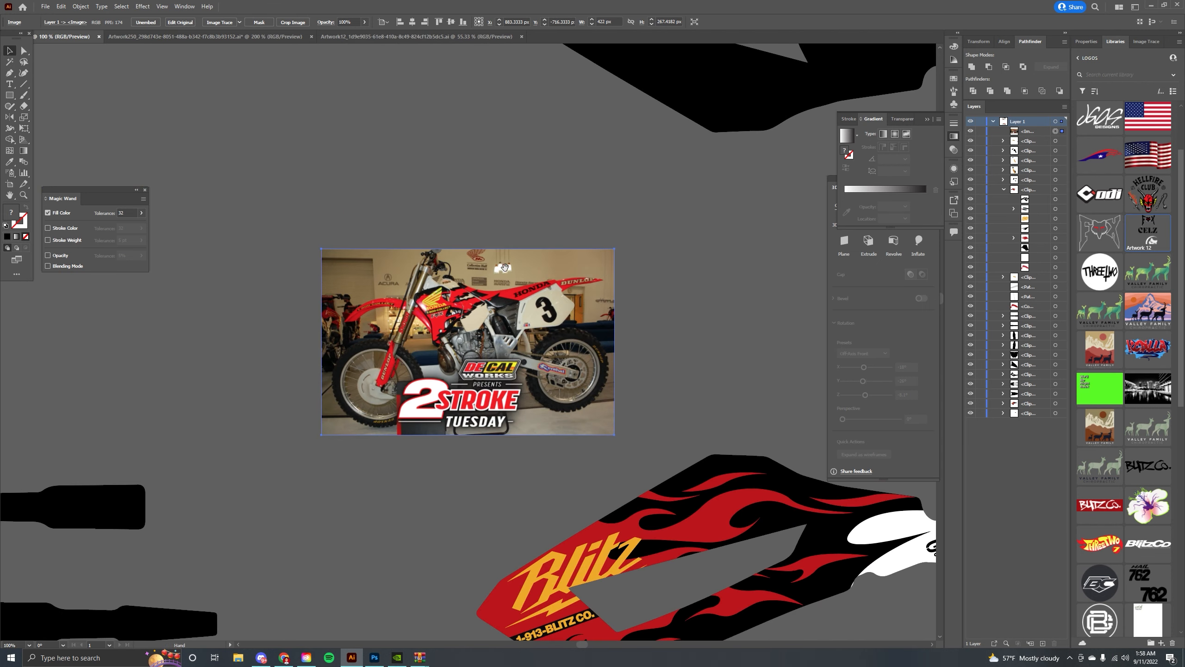
pyautogui.moveTo(505, 267); pyautogui.dragTo(248, 231)
pyautogui.moveTo(434, 265); pyautogui.dragTo(162, 132)
pyautogui.hotkey('ctrl', '-')
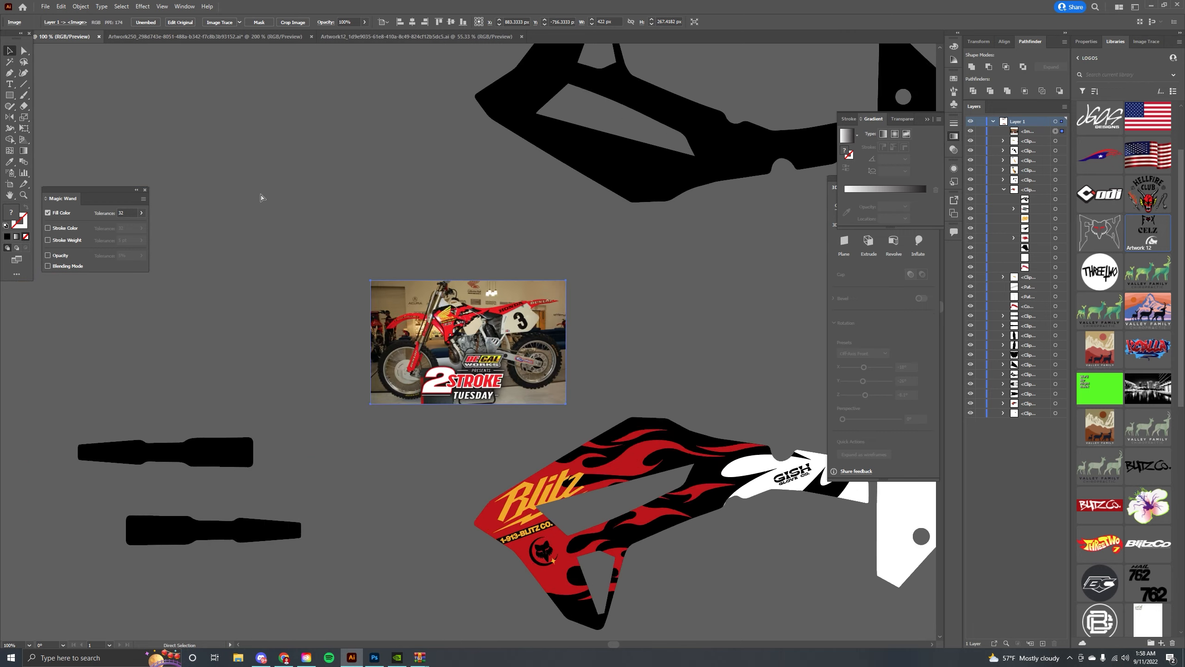
pyautogui.hotkey('ctrl', '-')
pyautogui.moveTo(339, 276); pyautogui.dragTo(20, 187)
# Add the text 327 above the shroud, enlarge it and set its font to Europa Grotesk SH Bold.
pyautogui.moveTo(310, 336); pyautogui.dragTo(266, 329)
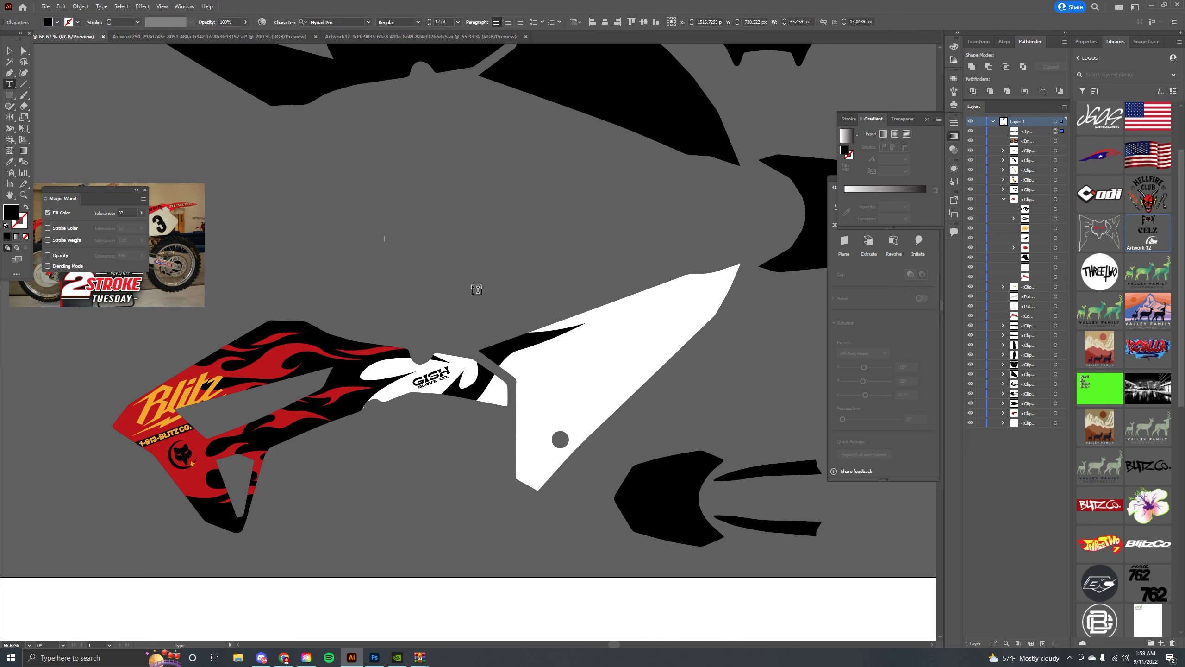
pyautogui.click(9, 51)
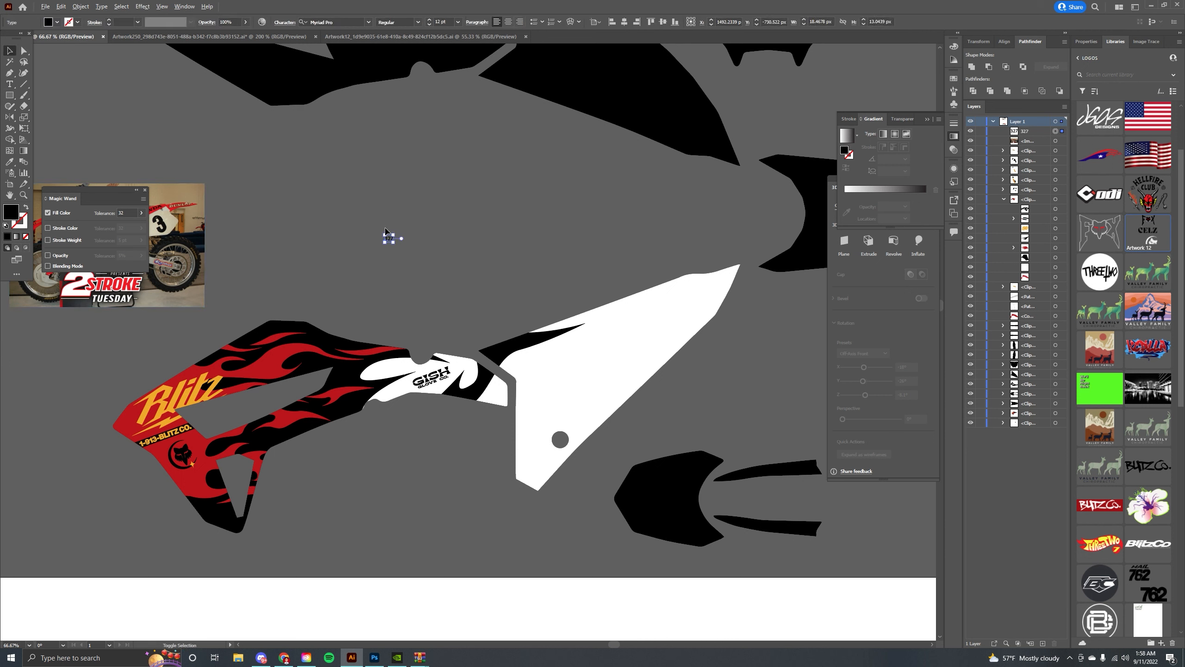
pyautogui.moveTo(395, 234); pyautogui.dragTo(531, 162)
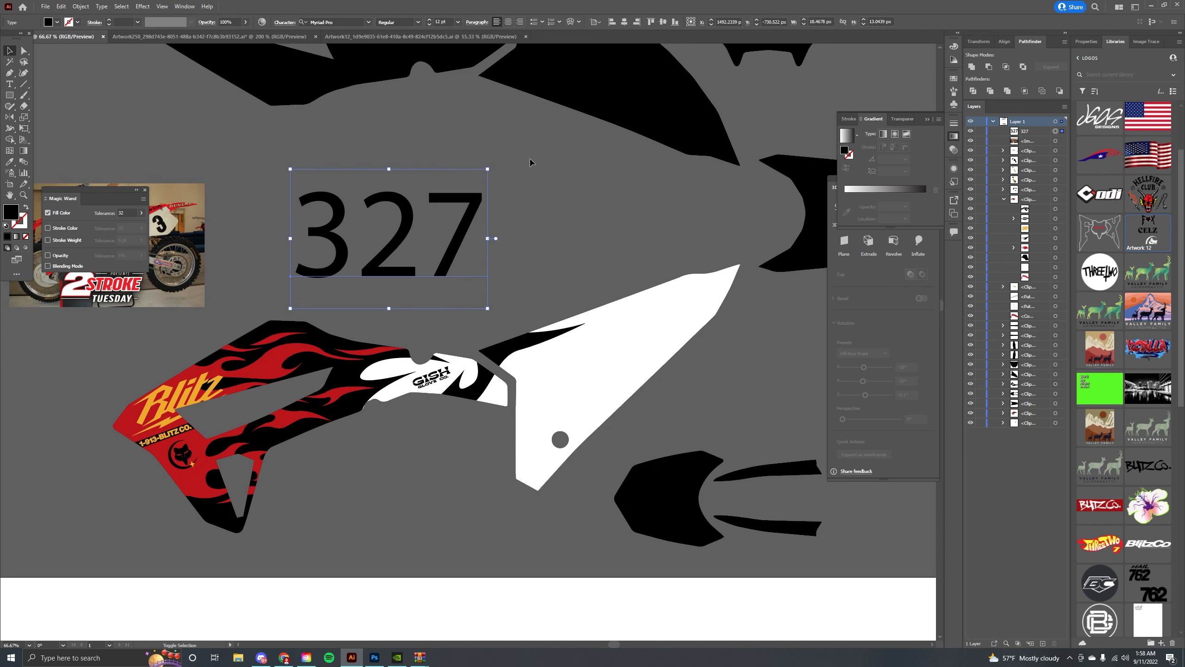
pyautogui.click(371, 24)
pyautogui.click(432, 97)
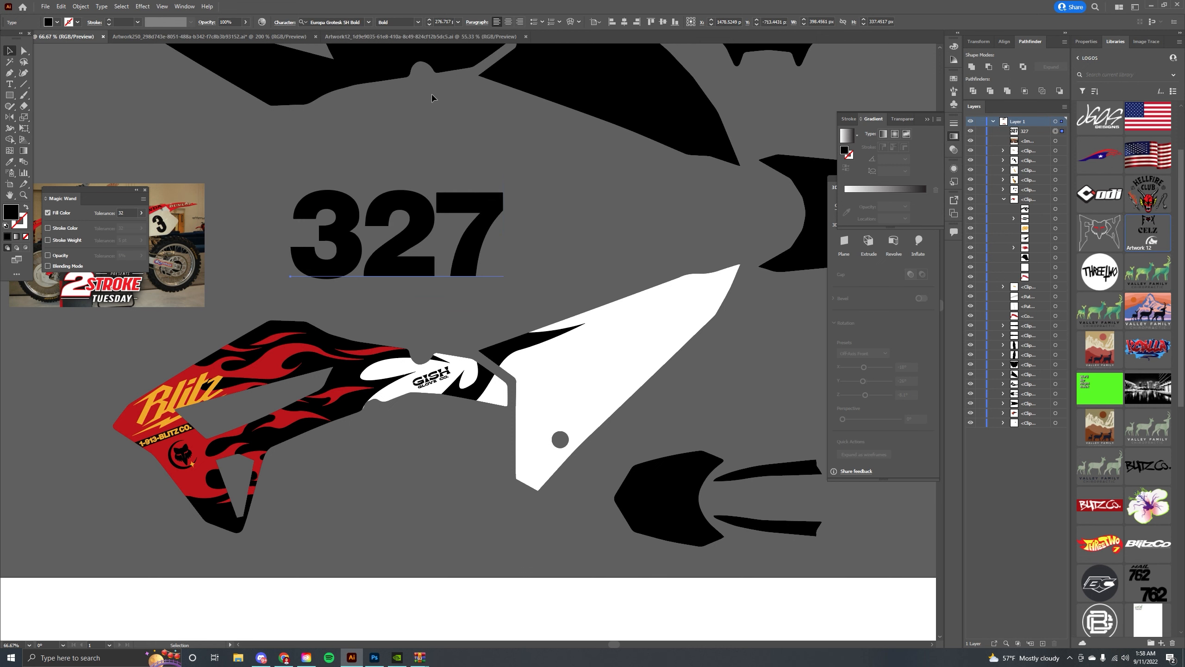
# Try Helvetica styles from the font list on the 327 text.
pyautogui.click(371, 22)
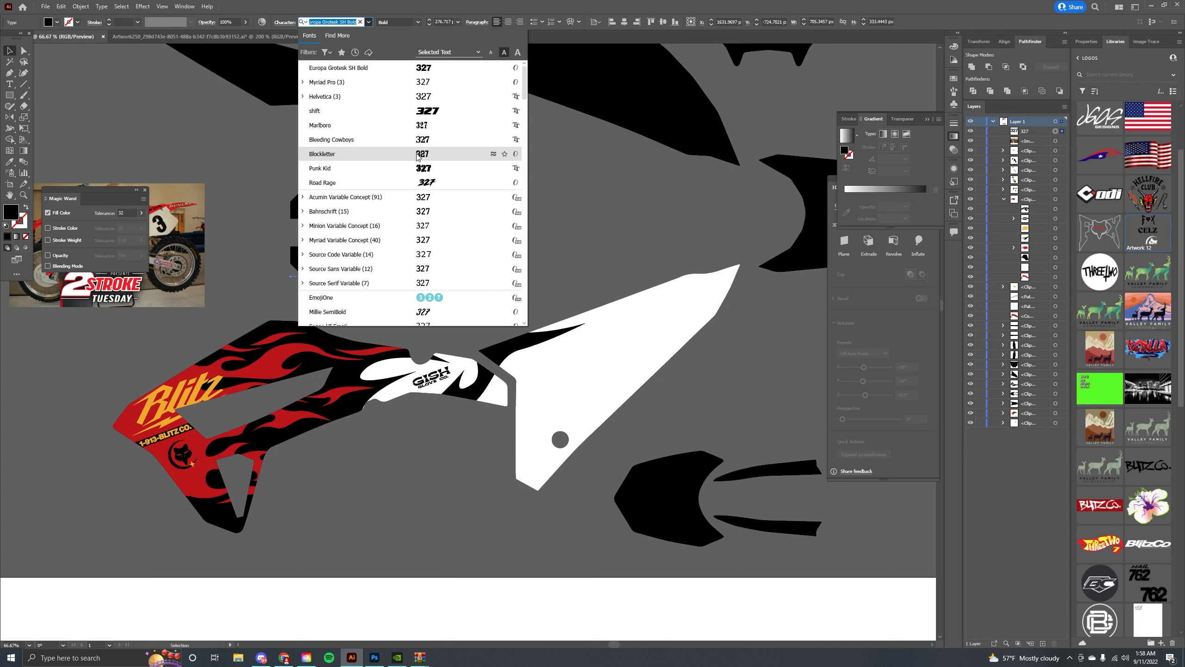
pyautogui.click(303, 97)
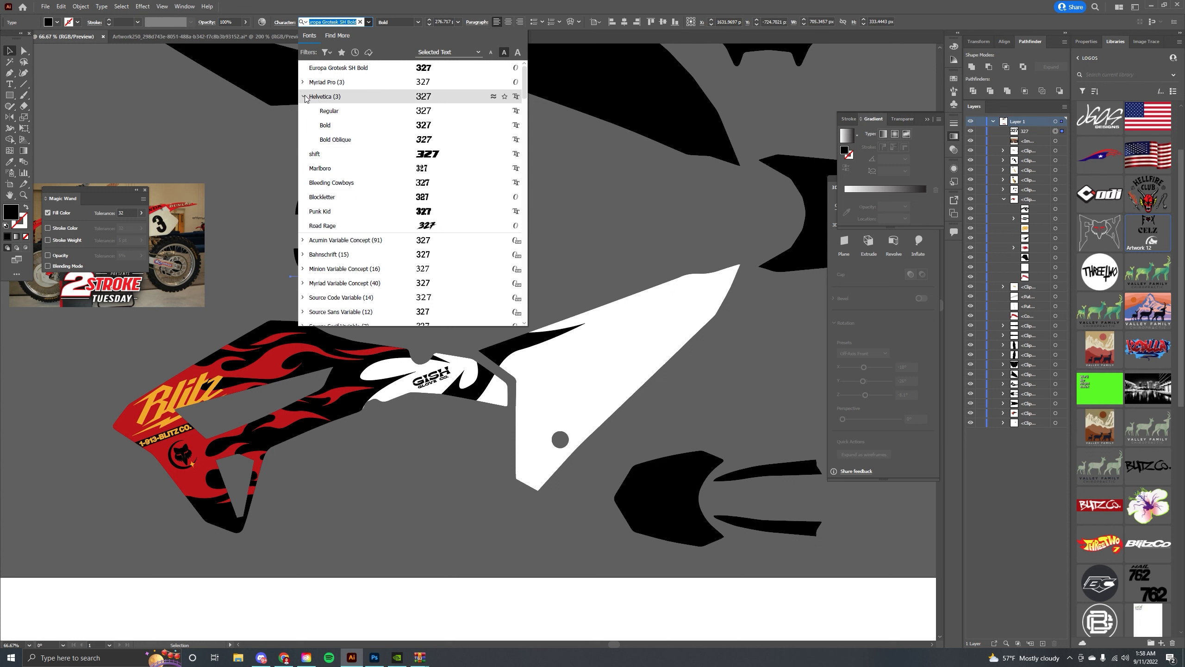
pyautogui.click(399, 125)
pyautogui.moveTo(264, 126)
pyautogui.mouseDown()
pyautogui.moveTo(425, 135)
pyautogui.moveTo(263, 119)
pyautogui.mouseUp()
pyautogui.moveTo(167, 73); pyautogui.dragTo(247, 84)
pyautogui.moveTo(315, 109); pyautogui.dragTo(254, 105)
# Check the number plate on the Artwork250 template and cut the 327 text from the design.
pyautogui.click(234, 37)
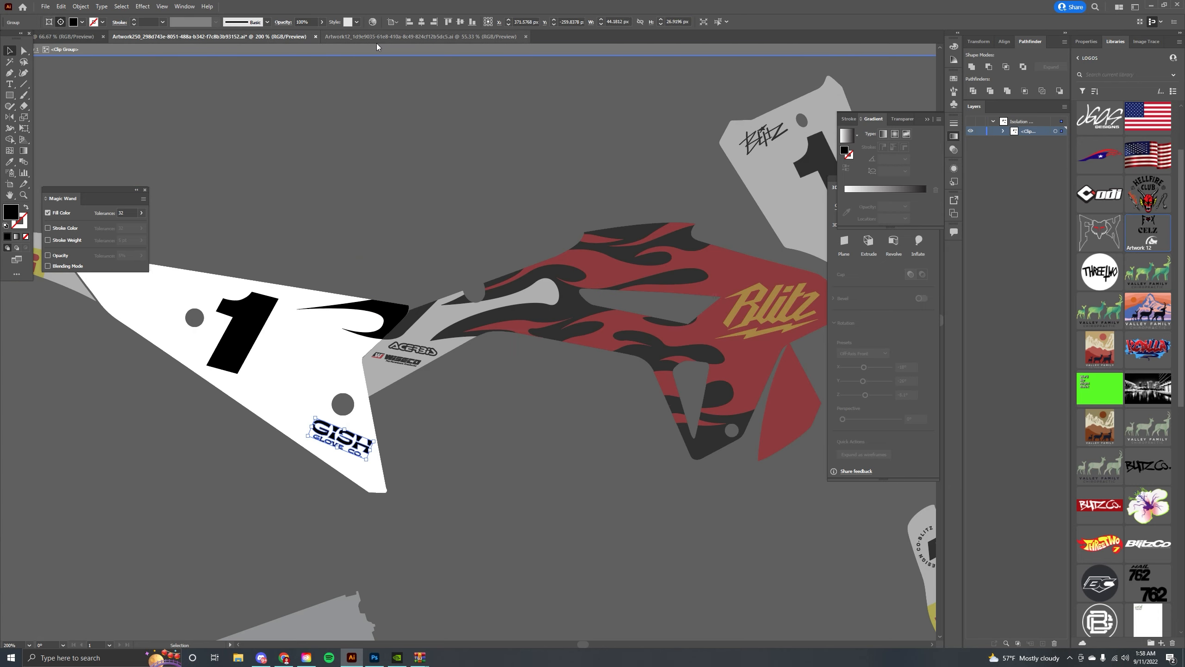
pyautogui.click(252, 313)
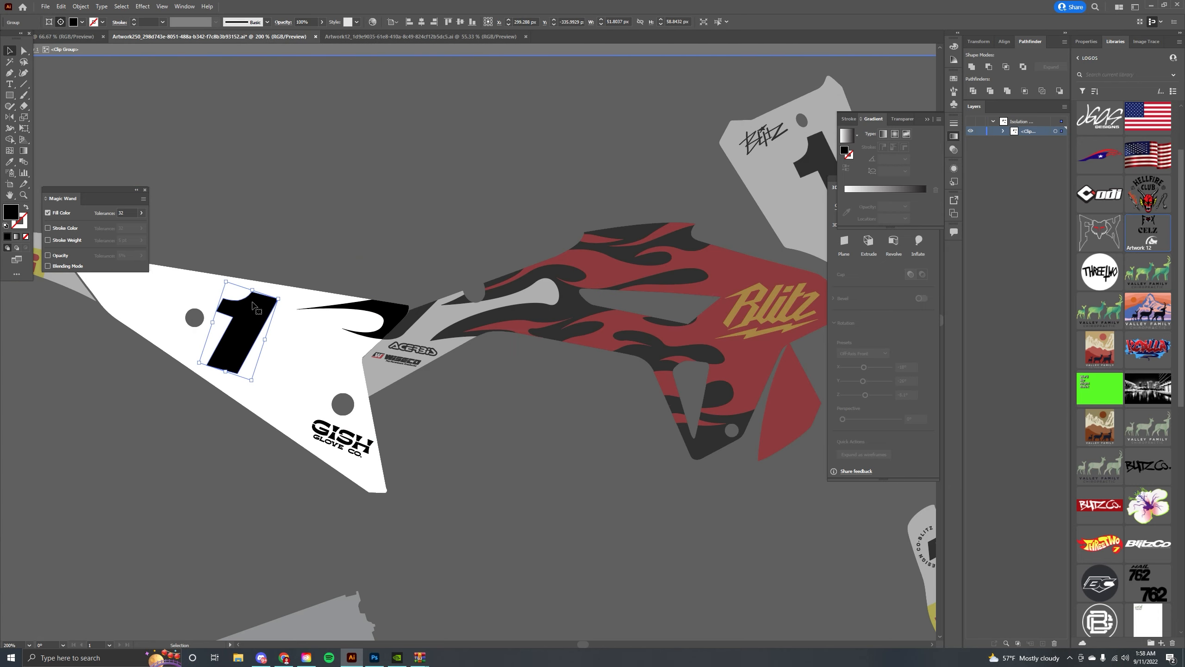
pyautogui.click(261, 207)
pyautogui.moveTo(263, 204); pyautogui.dragTo(309, 189)
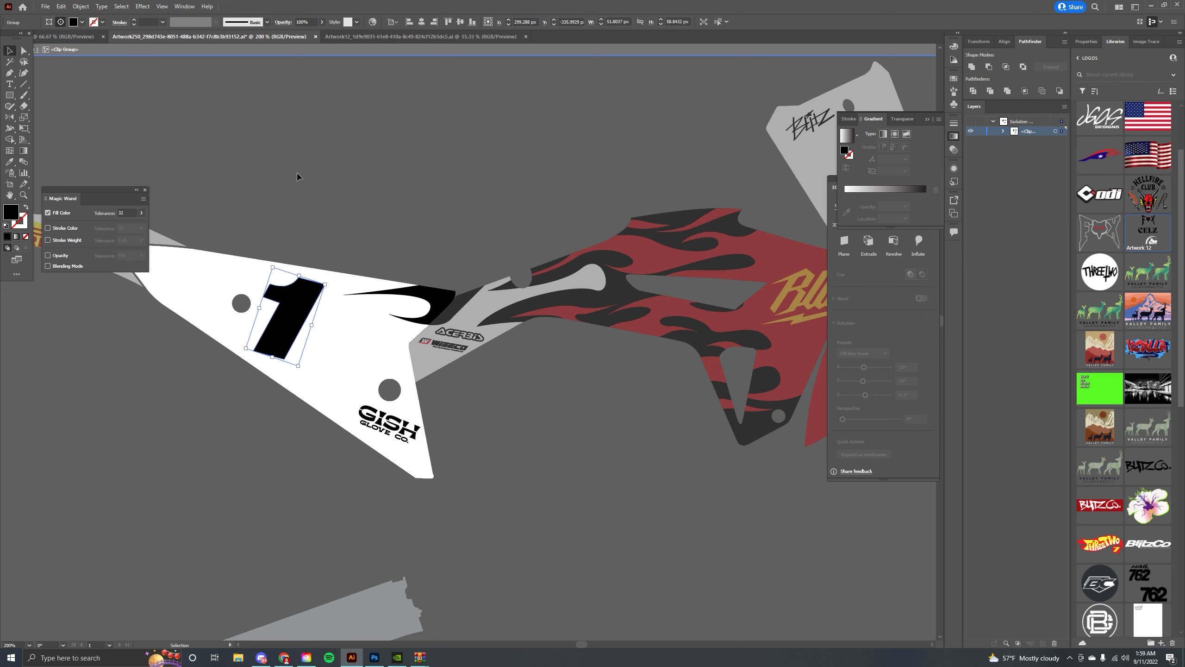
pyautogui.click(92, 38)
pyautogui.moveTo(289, 147)
pyautogui.mouseDown()
pyautogui.moveTo(351, 182)
pyautogui.moveTo(298, 150)
pyautogui.mouseUp()
pyautogui.hotkey('ctrl', 'x')
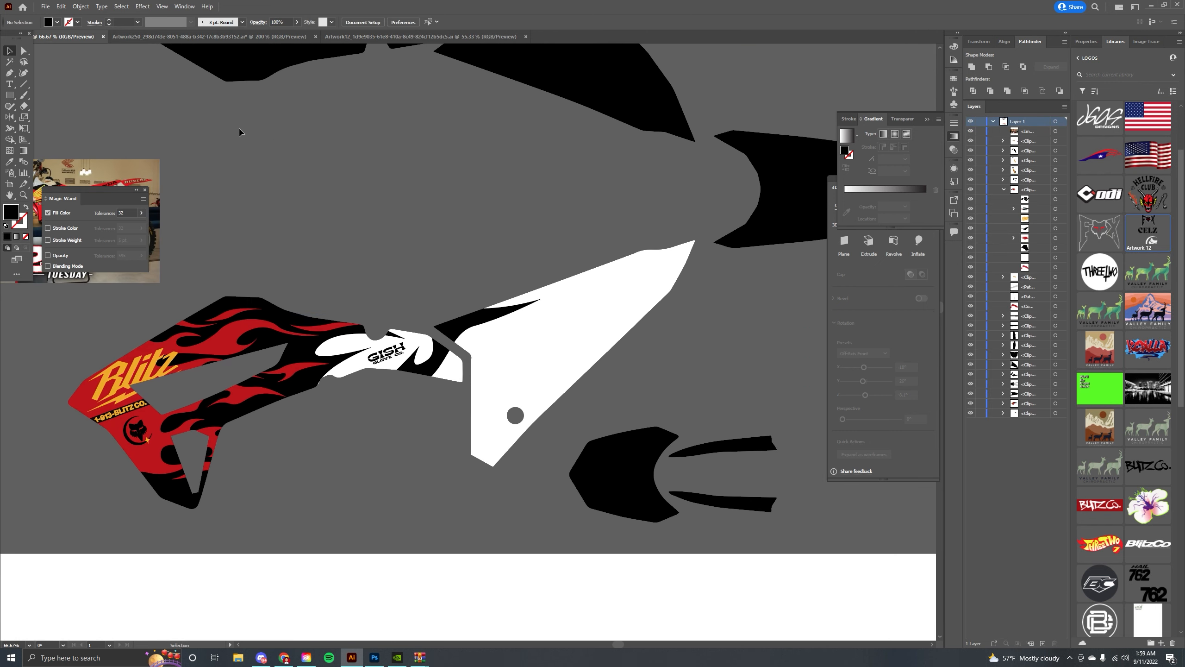
# Copy the number 1 from the Artwork250 template and paste it onto the white shroud panel, positioning and sizing it.
pyautogui.click(218, 39)
pyautogui.click(305, 292)
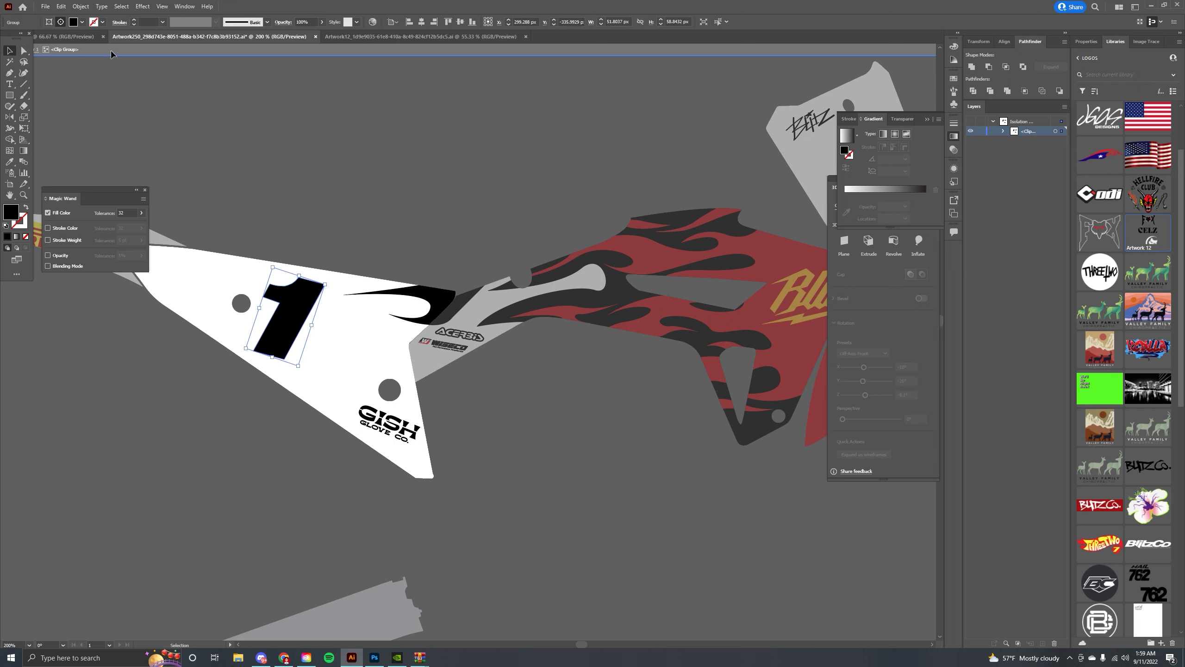
pyautogui.click(89, 37)
pyautogui.moveTo(397, 172); pyautogui.dragTo(286, 149)
pyautogui.hotkey('ctrl', 'v')
pyautogui.moveTo(481, 326); pyautogui.dragTo(479, 224)
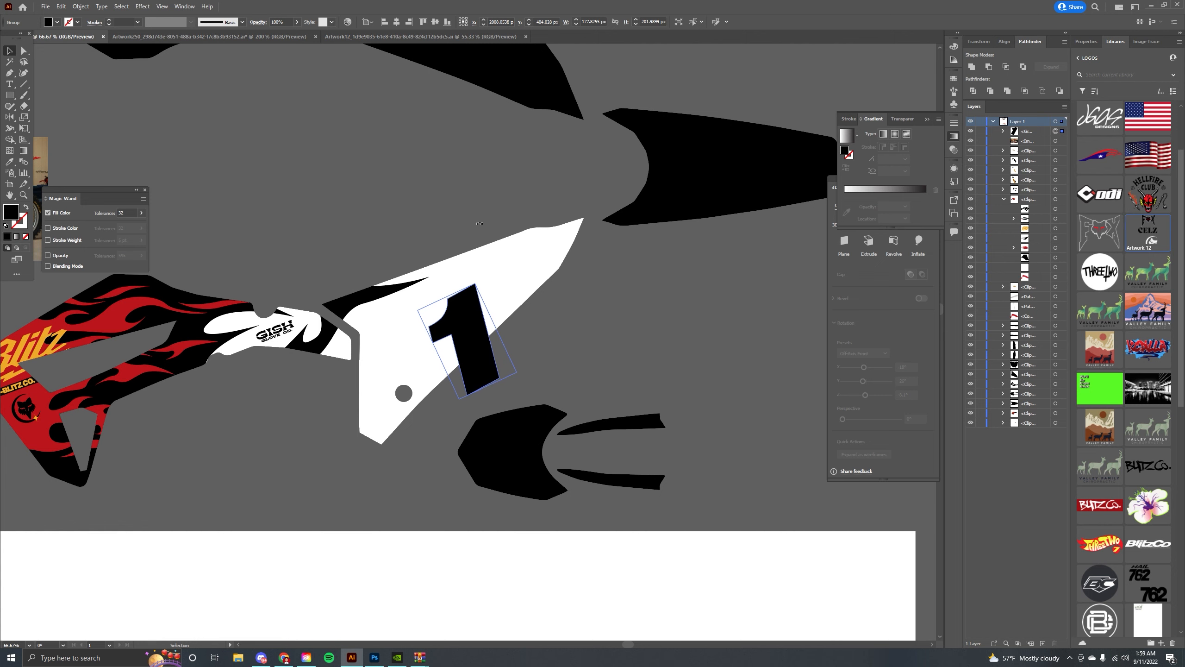
pyautogui.moveTo(475, 283); pyautogui.dragTo(477, 256)
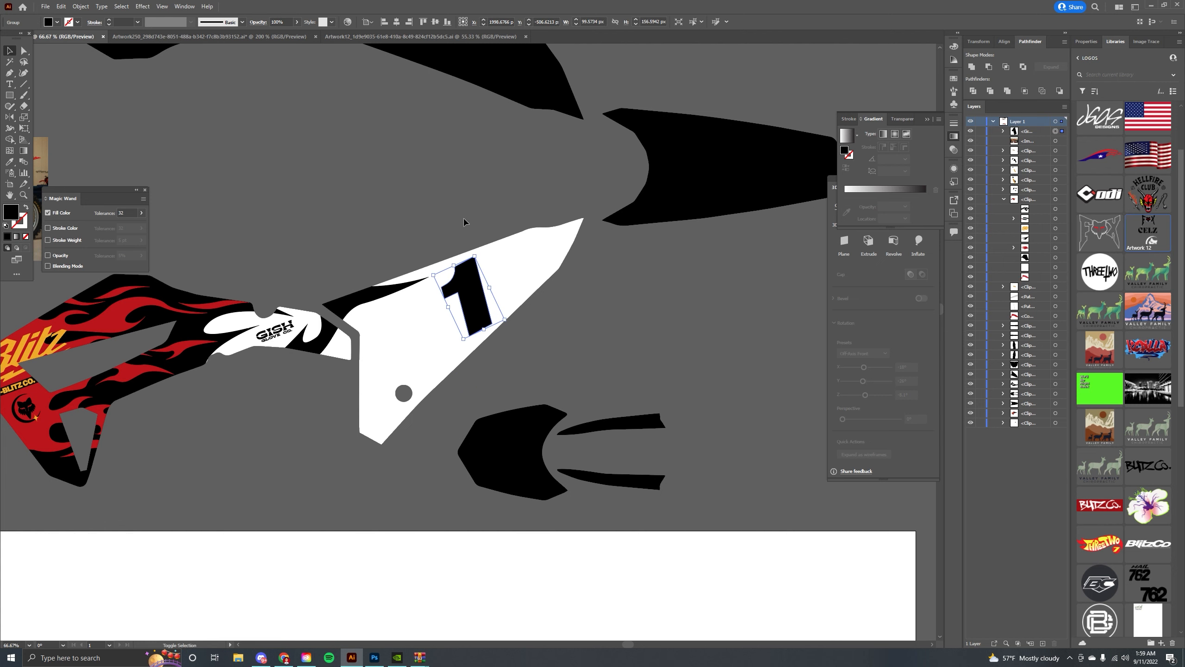
pyautogui.hscroll(-5, 465, 221)
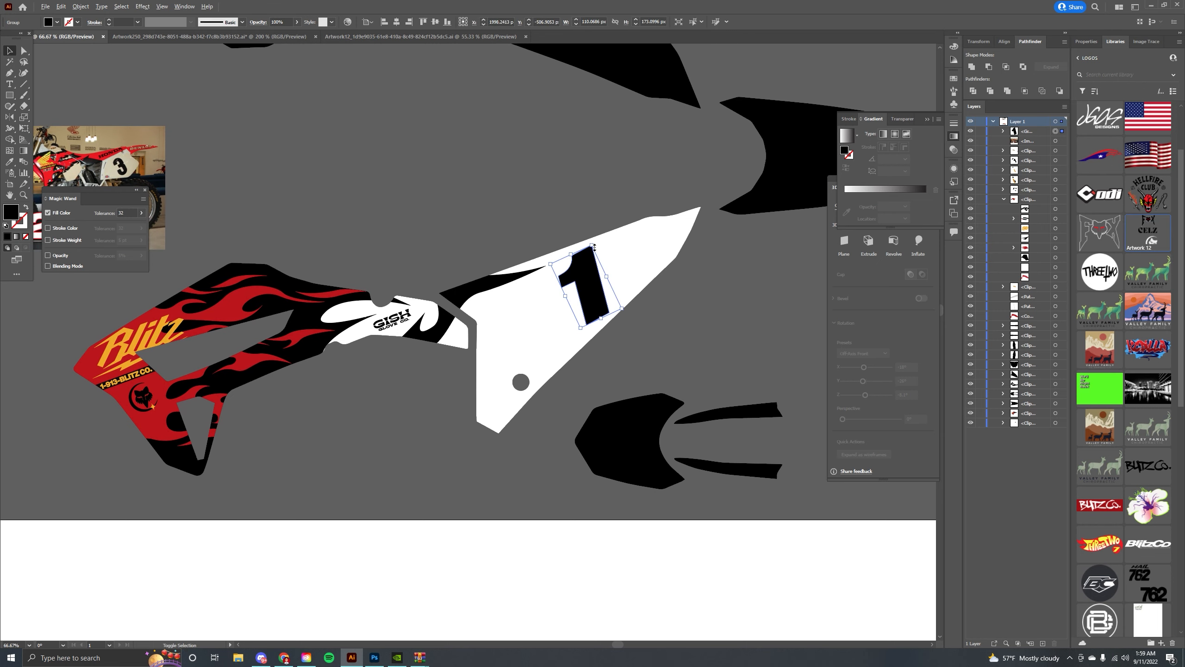
pyautogui.moveTo(593, 245); pyautogui.dragTo(591, 250)
pyautogui.click(577, 225)
pyautogui.hscroll(2, 510, 220)
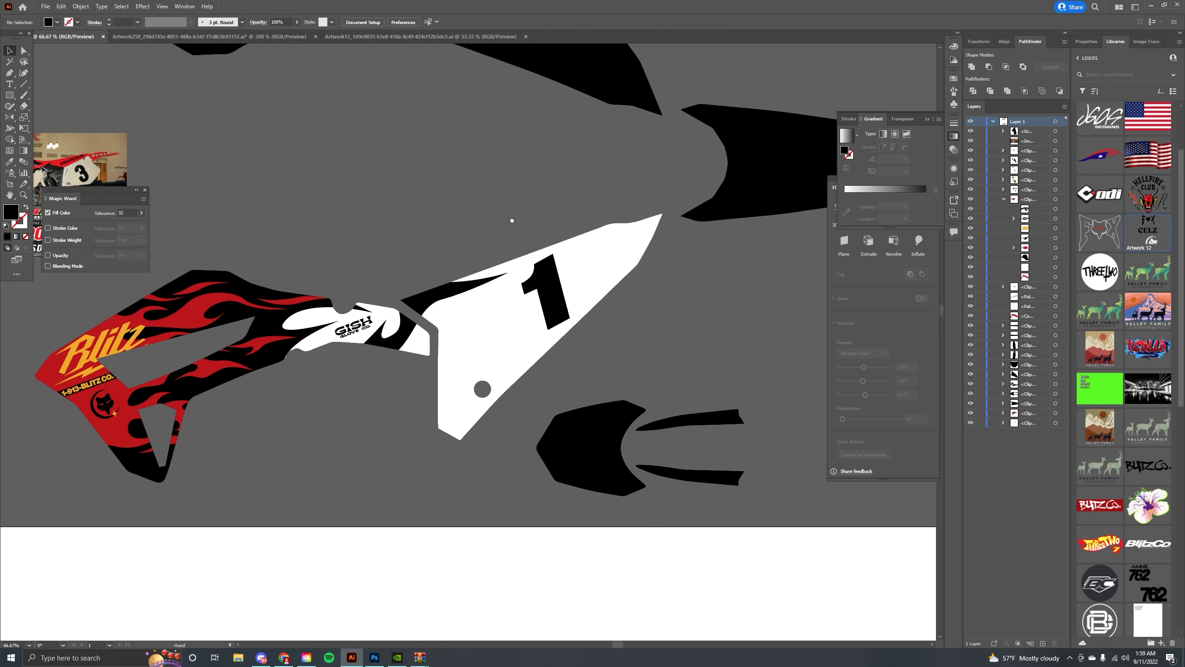
# Draw a black panel with the Pen tool along the upper edge of the white shroud.
pyautogui.moveTo(99, 139); pyautogui.dragTo(87, 128)
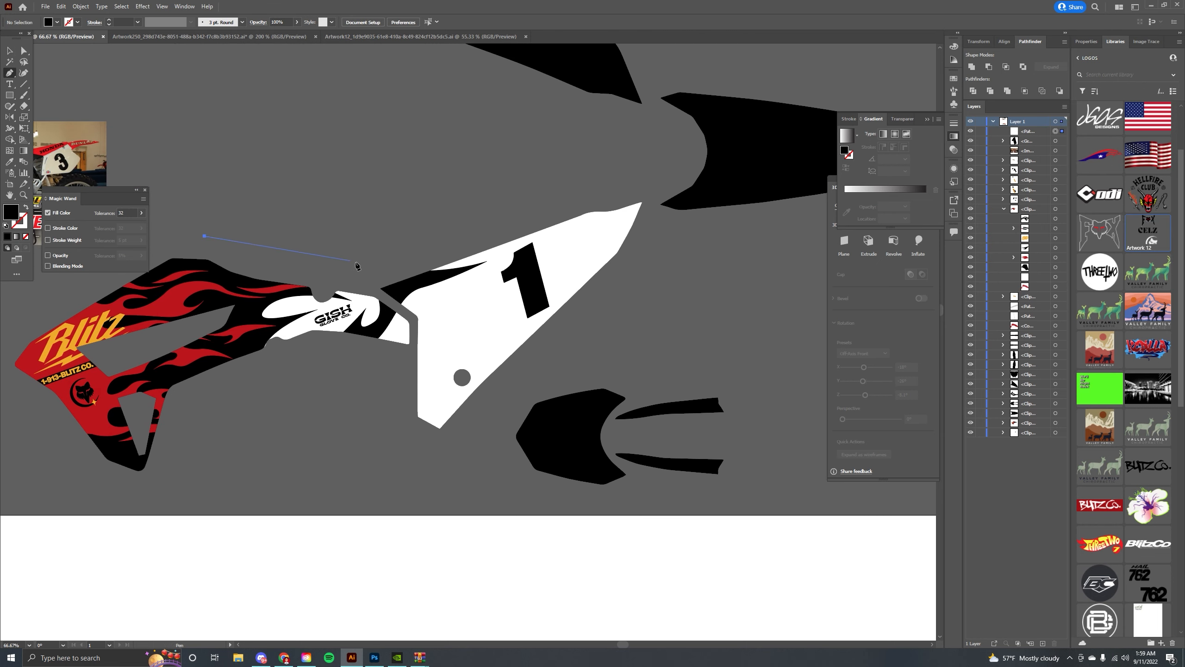
pyautogui.click(596, 196)
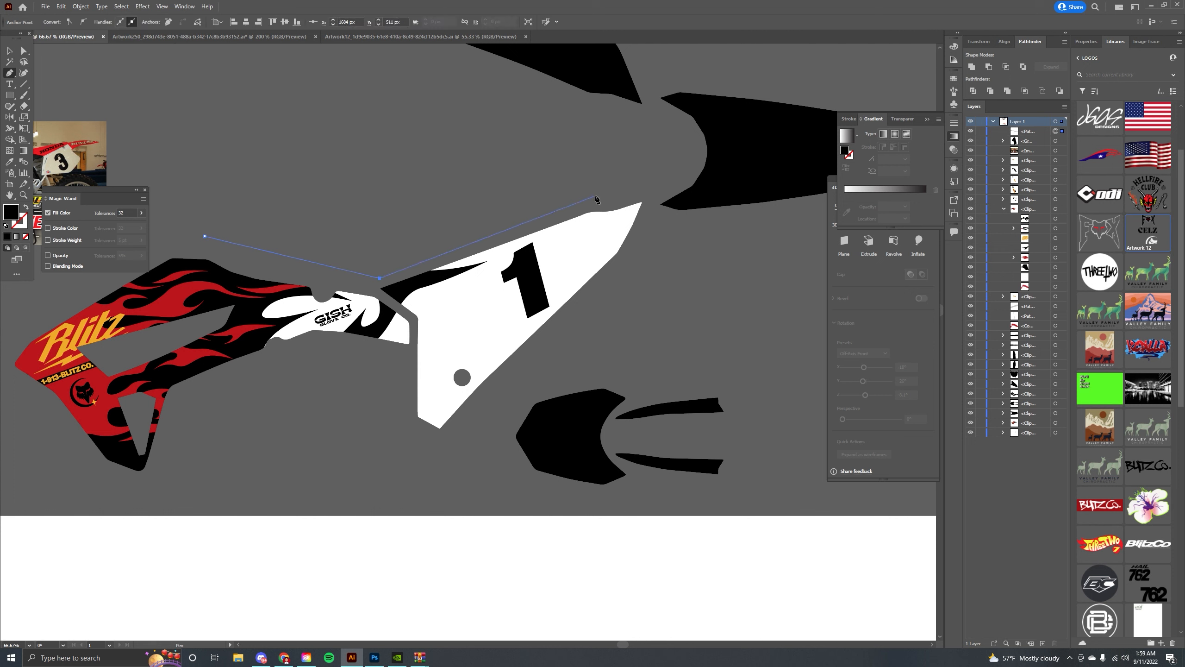
pyautogui.click(539, 173)
pyautogui.click(220, 211)
pyautogui.click(205, 236)
pyautogui.press('v')
pyautogui.click(396, 135)
pyautogui.moveTo(397, 135); pyautogui.dragTo(336, 149)
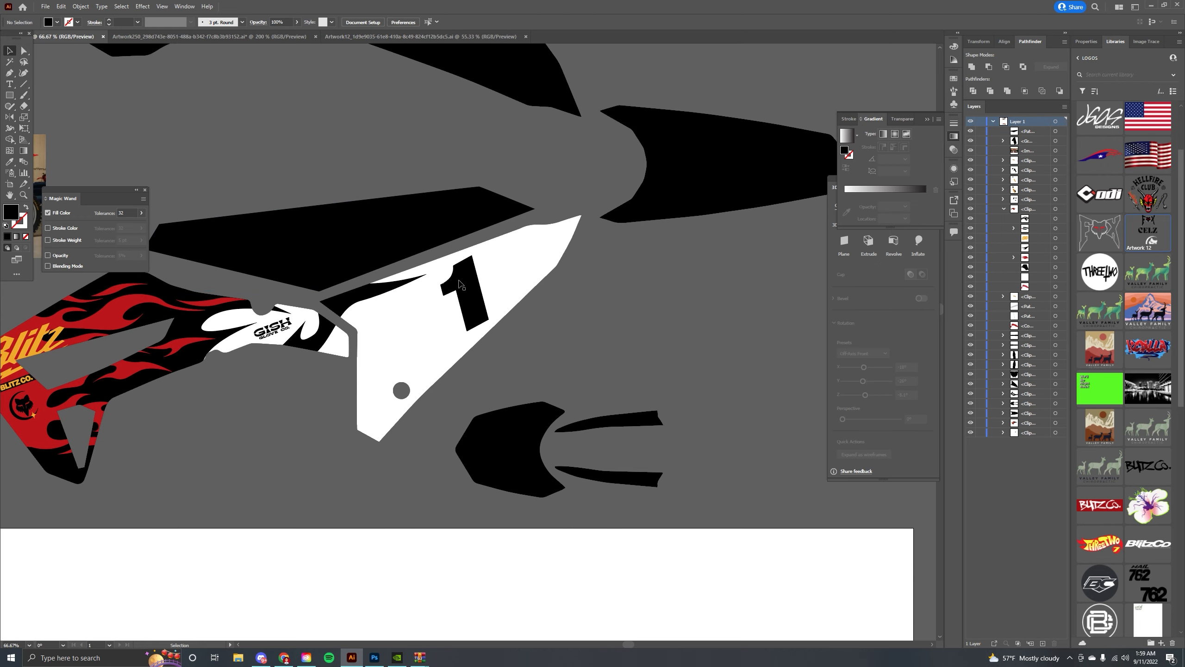
pyautogui.moveTo(463, 281); pyautogui.dragTo(434, 263)
pyautogui.click(466, 285)
pyautogui.click(497, 241)
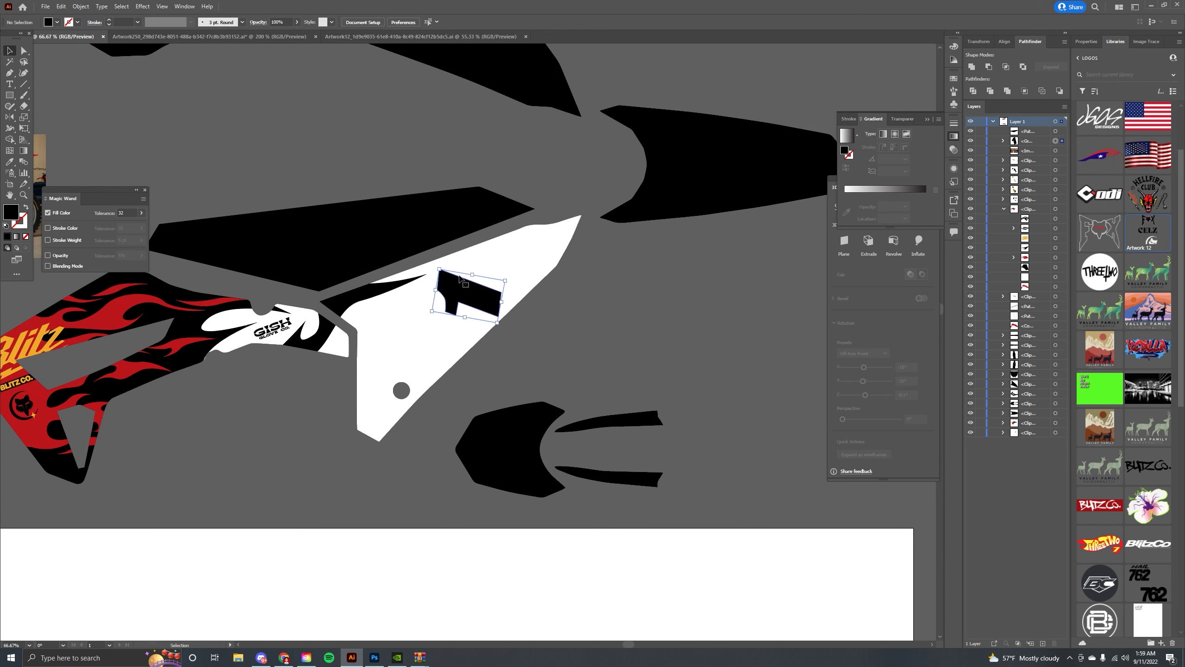
pyautogui.hotkey('ctrl', 'z')
pyautogui.hotkey('ctrl', 'z')
# Adjust the black panel's anchor points along the white shroud's upper edge.
pyautogui.click(530, 198)
pyautogui.moveTo(529, 226); pyautogui.dragTo(494, 207)
pyautogui.click(487, 262)
pyautogui.click(543, 188)
pyautogui.click(508, 167)
pyautogui.moveTo(327, 210); pyautogui.dragTo(359, 243)
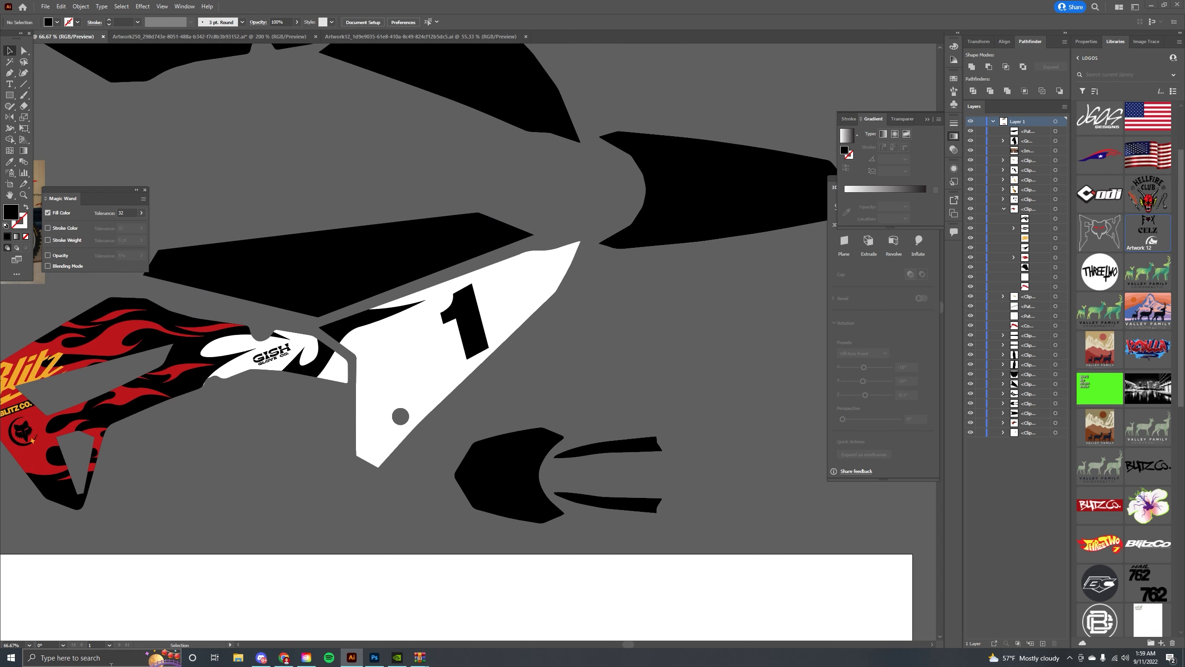
# Open the MISC NUMBER FONTS.eps file in Illustrator.
pyautogui.click(93, 657)
pyautogui.write('misc')
pyautogui.click(88, 426)
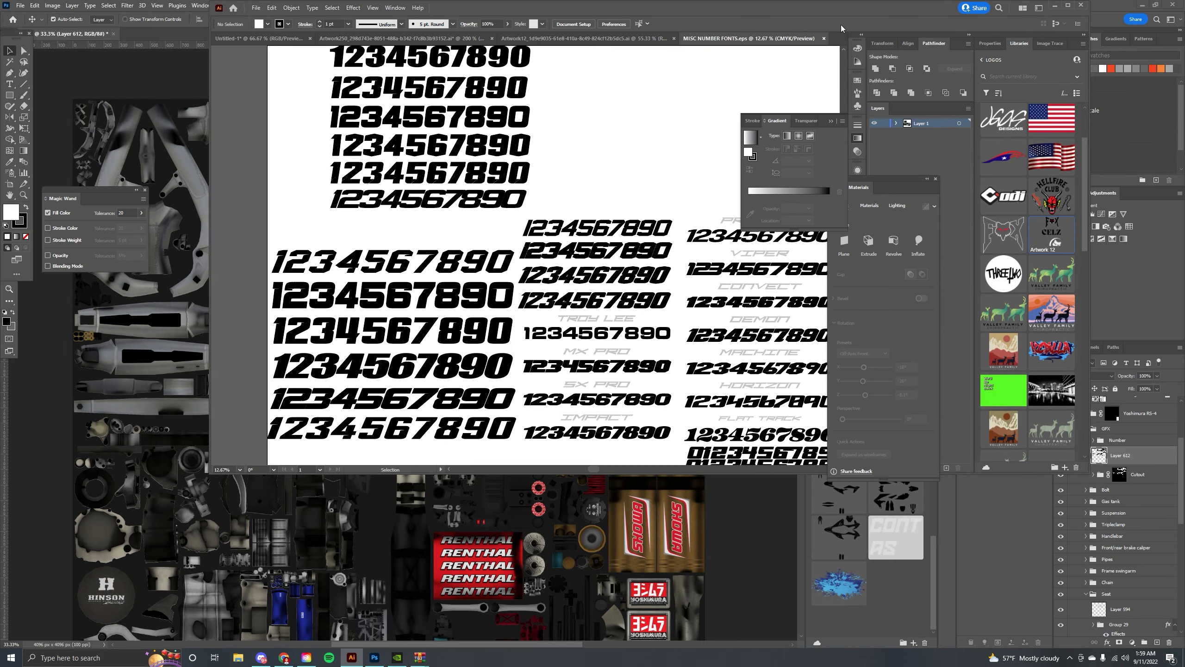
pyautogui.click(1066, 5)
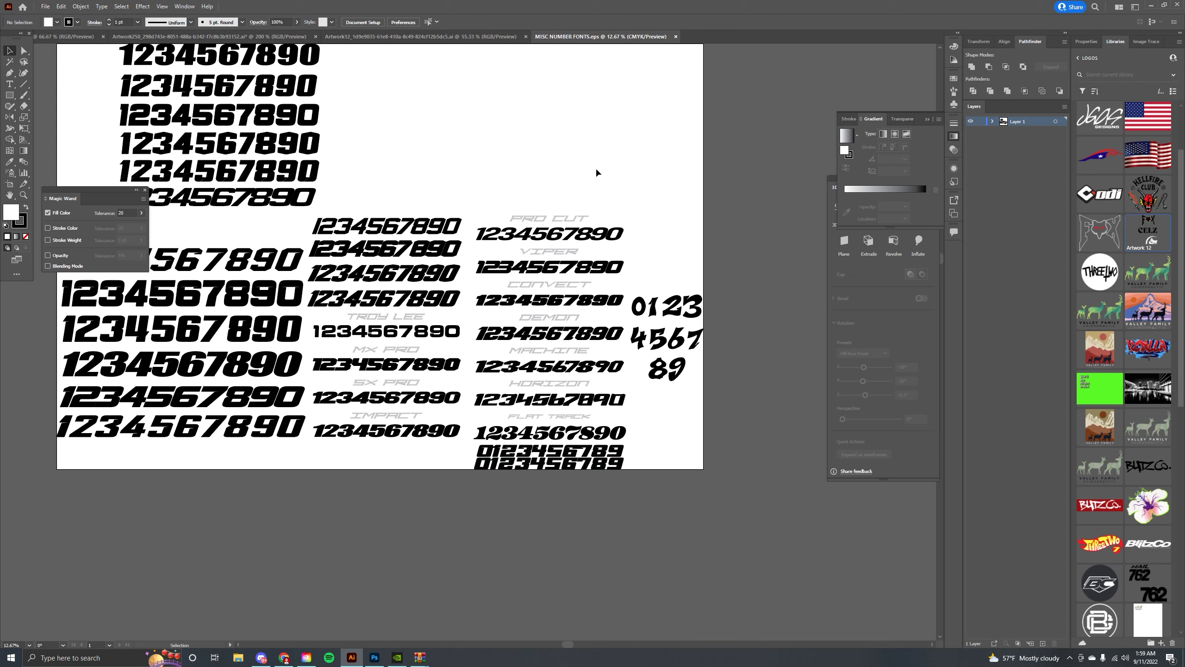
# Copy the digits 2, 3 and 7 from the Pro Cut number set into the shroud design.
pyautogui.click(550, 236)
pyautogui.hotkey('ctrl', '=')
pyautogui.hotkey('ctrl', '=')
pyautogui.hotkey('ctrl', '=')
pyautogui.hotkey('ctrl', '=')
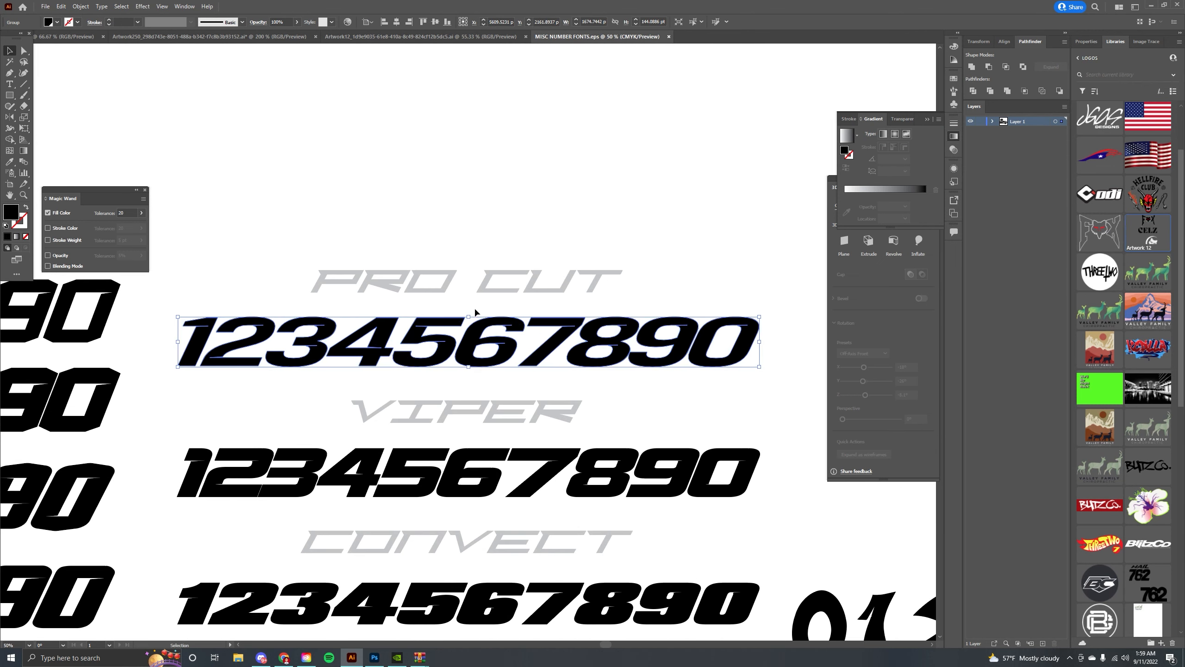
pyautogui.moveTo(483, 220); pyautogui.dragTo(532, 200)
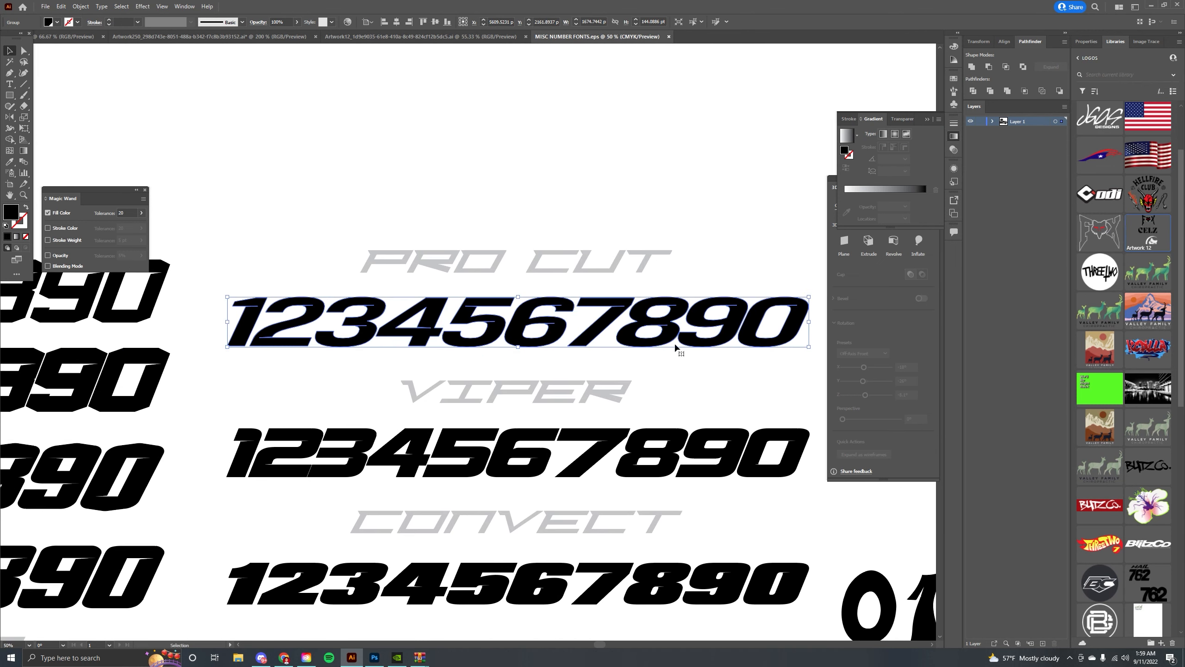
pyautogui.doubleClick(370, 312)
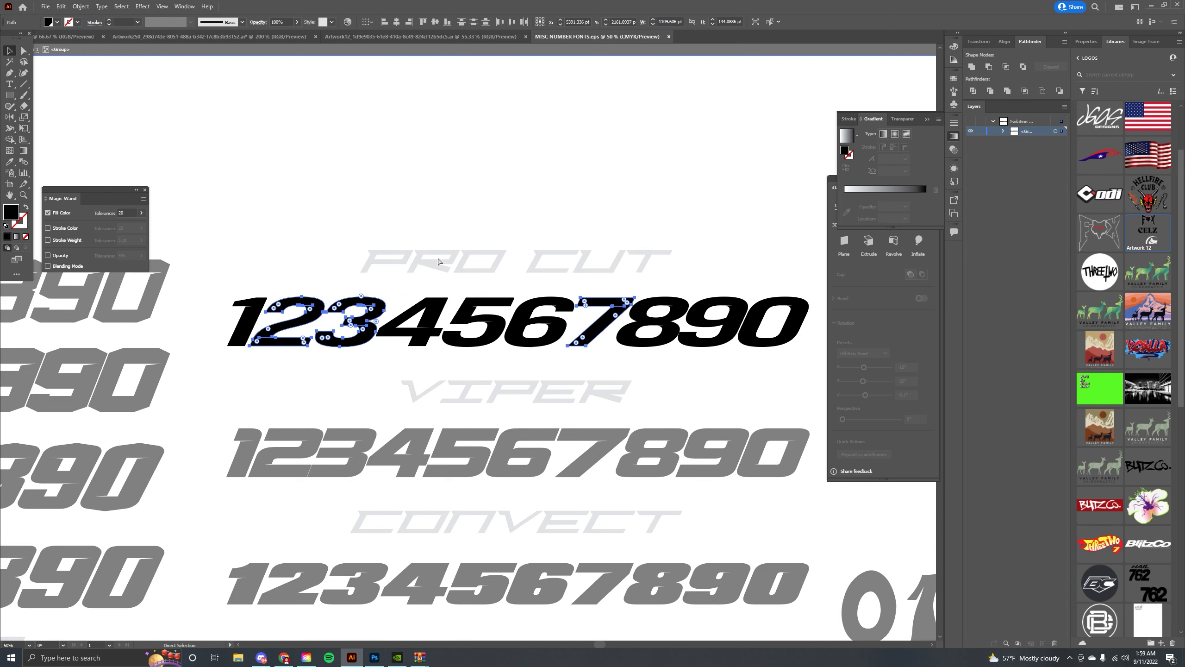
pyautogui.click(202, 39)
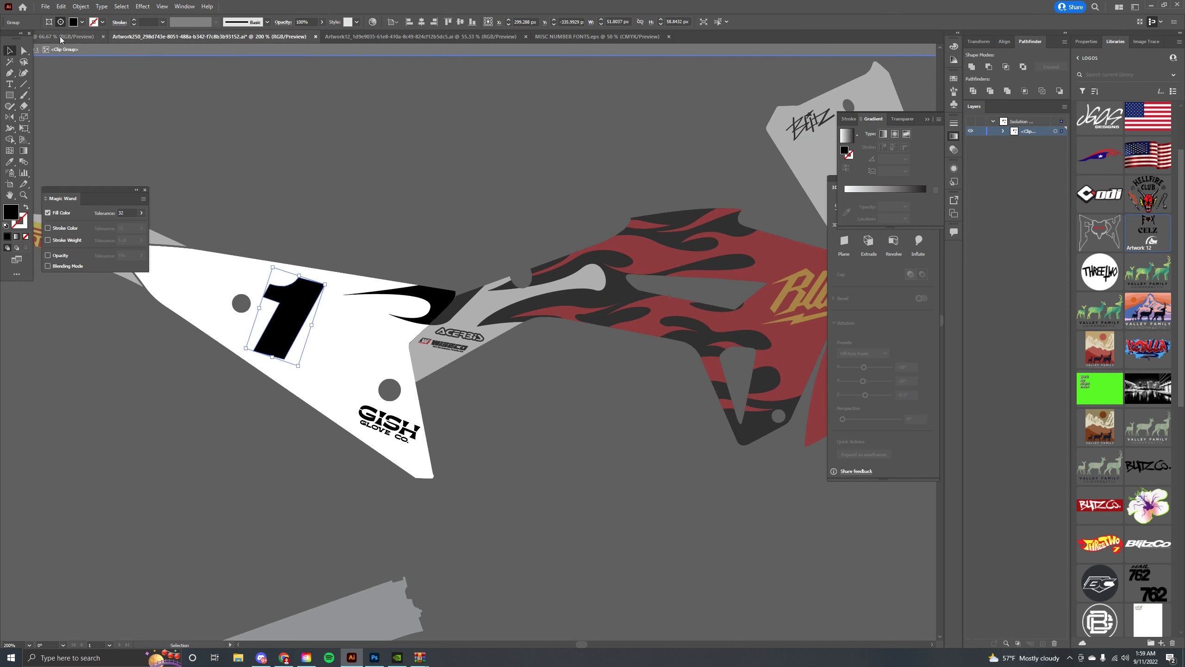
pyautogui.click(56, 37)
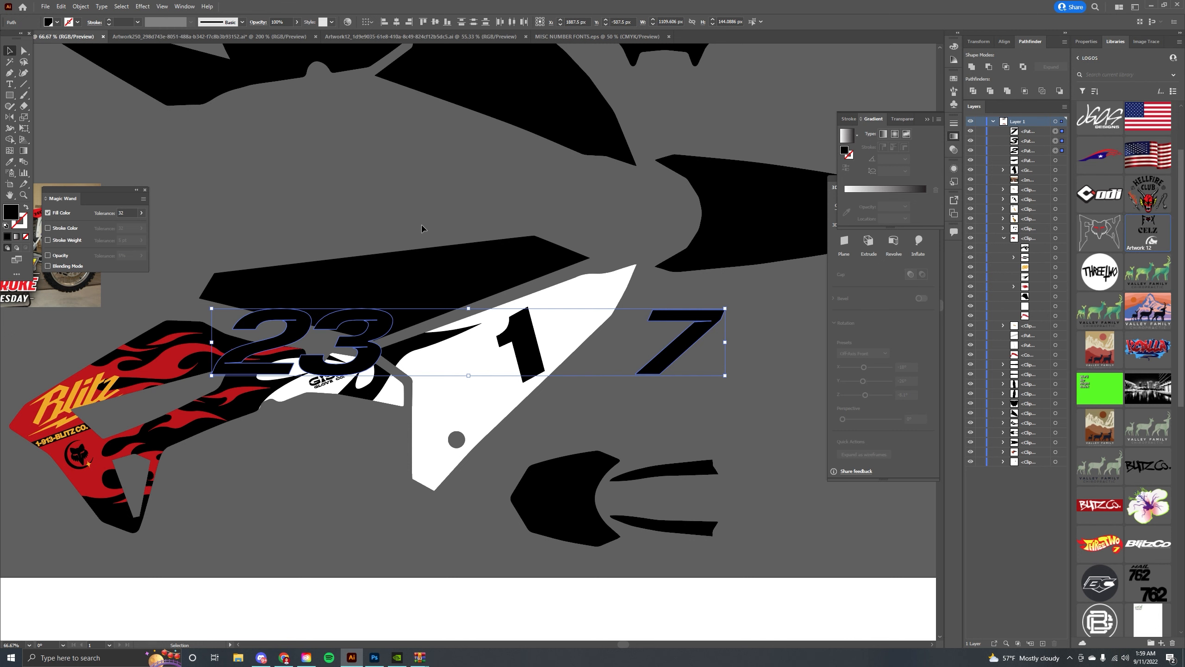
# Arrange the copied digits side by side to form the number 327.
pyautogui.moveTo(385, 320); pyautogui.dragTo(388, 347)
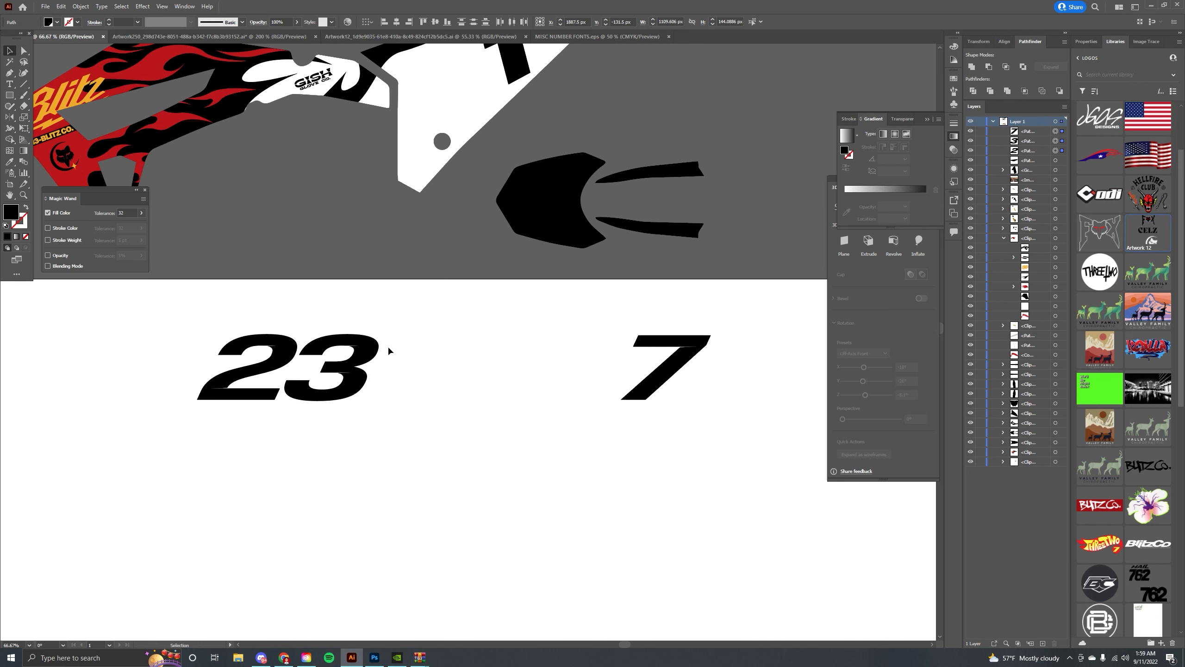
pyautogui.click(388, 351)
pyautogui.moveTo(291, 348); pyautogui.dragTo(446, 347)
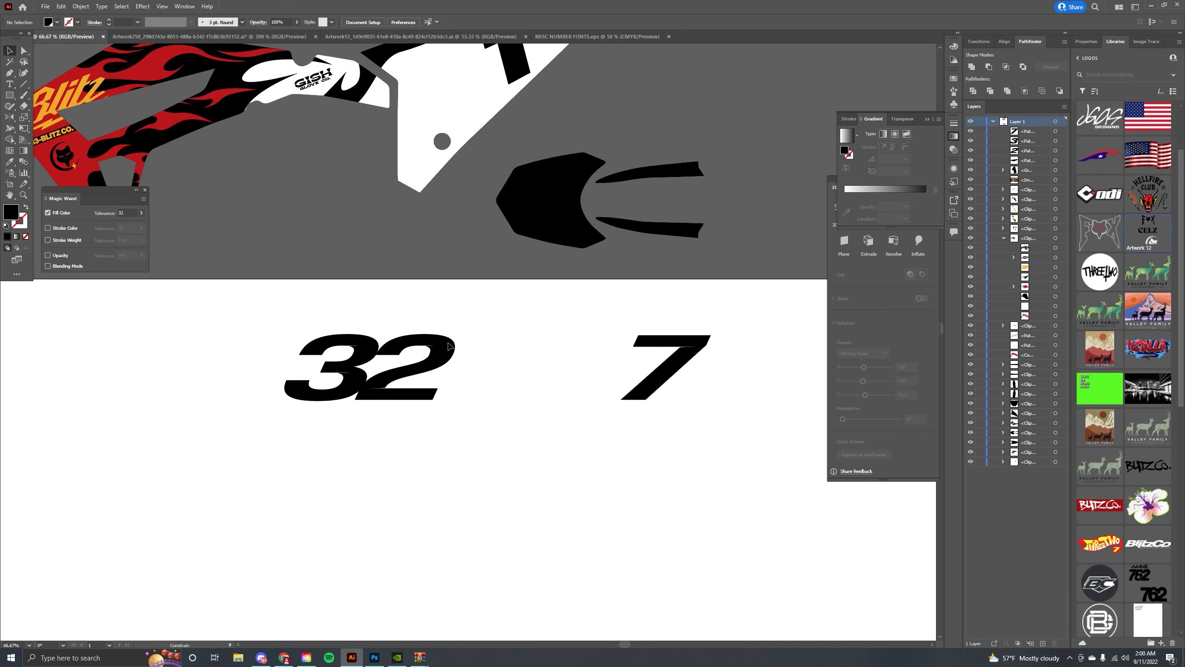
pyautogui.moveTo(639, 342); pyautogui.dragTo(454, 353)
pyautogui.moveTo(331, 301); pyautogui.dragTo(509, 362)
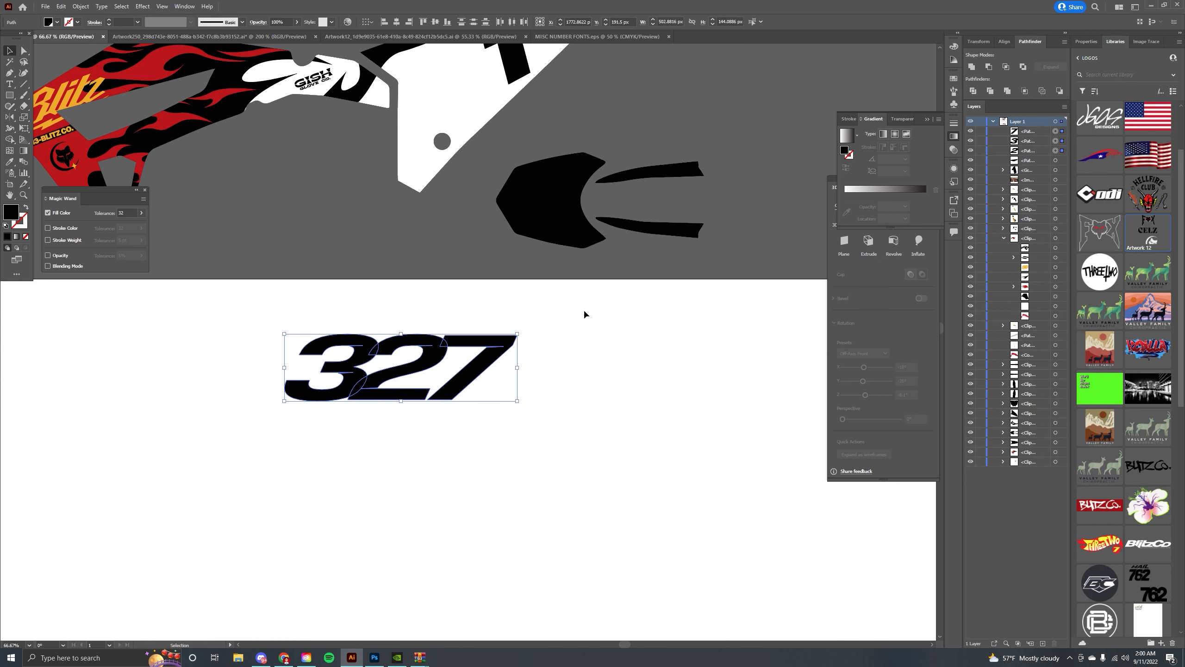
# Move the 327 number onto the white shroud next to the number 1, undoing a rotation attempt.
pyautogui.click(1008, 92)
pyautogui.click(468, 244)
pyautogui.moveTo(451, 342); pyautogui.dragTo(563, 321)
pyautogui.scroll(2, 594, 318)
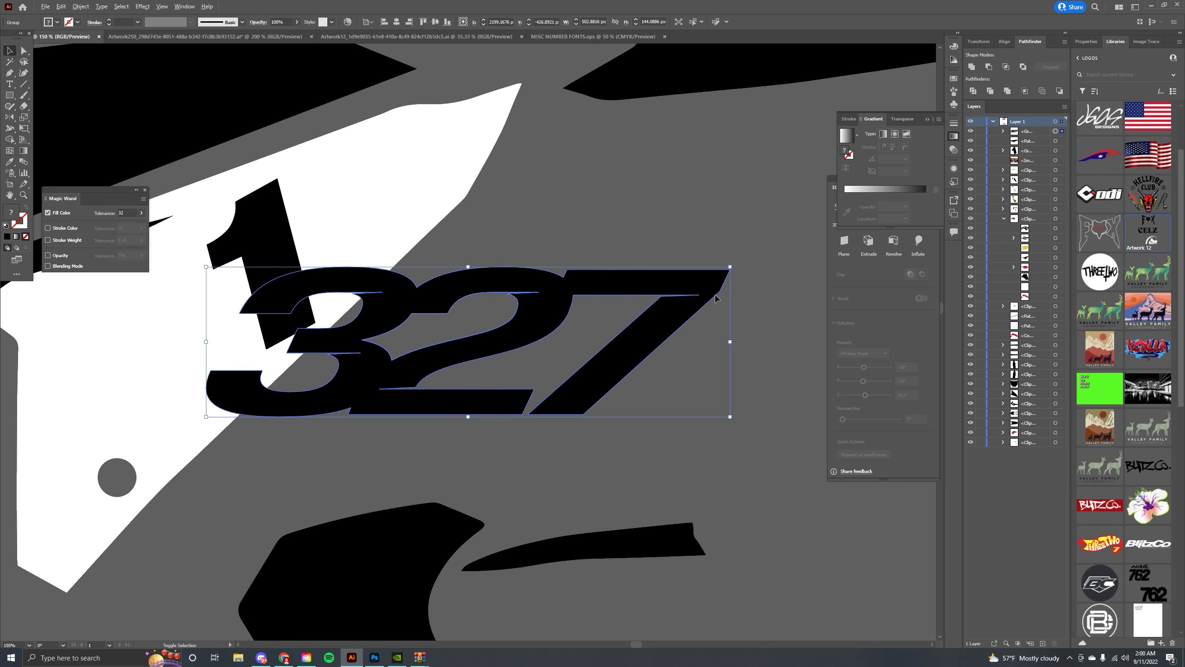
pyautogui.moveTo(731, 267); pyautogui.dragTo(621, 220)
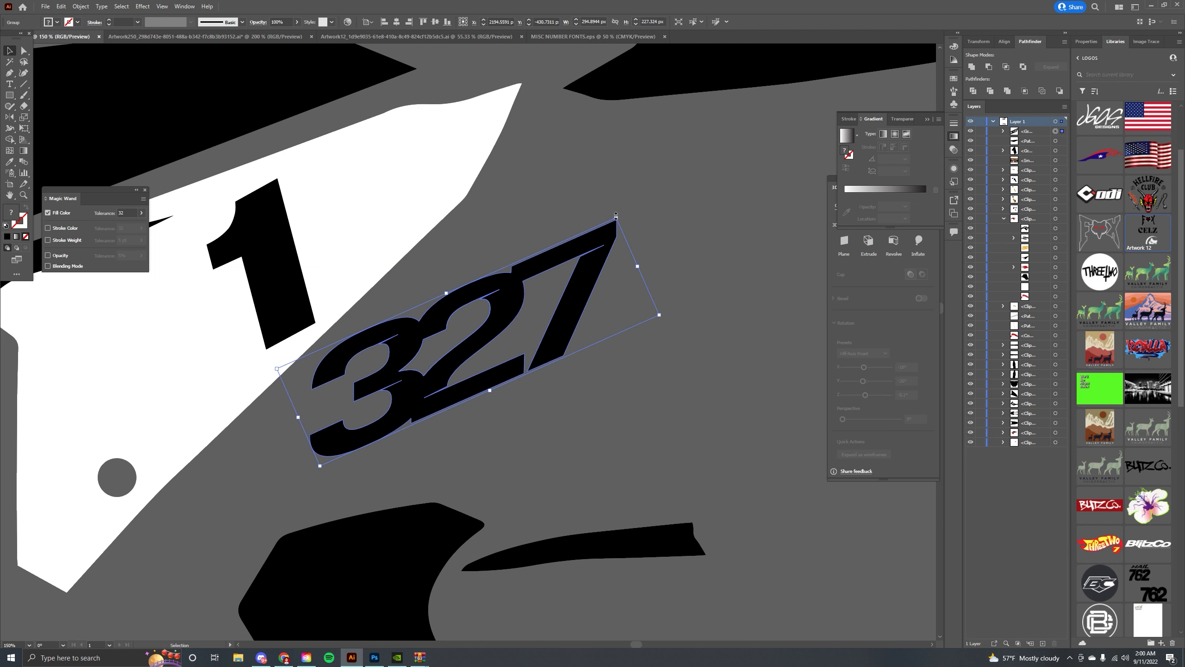
pyautogui.hotkey('ctrl', 'z')
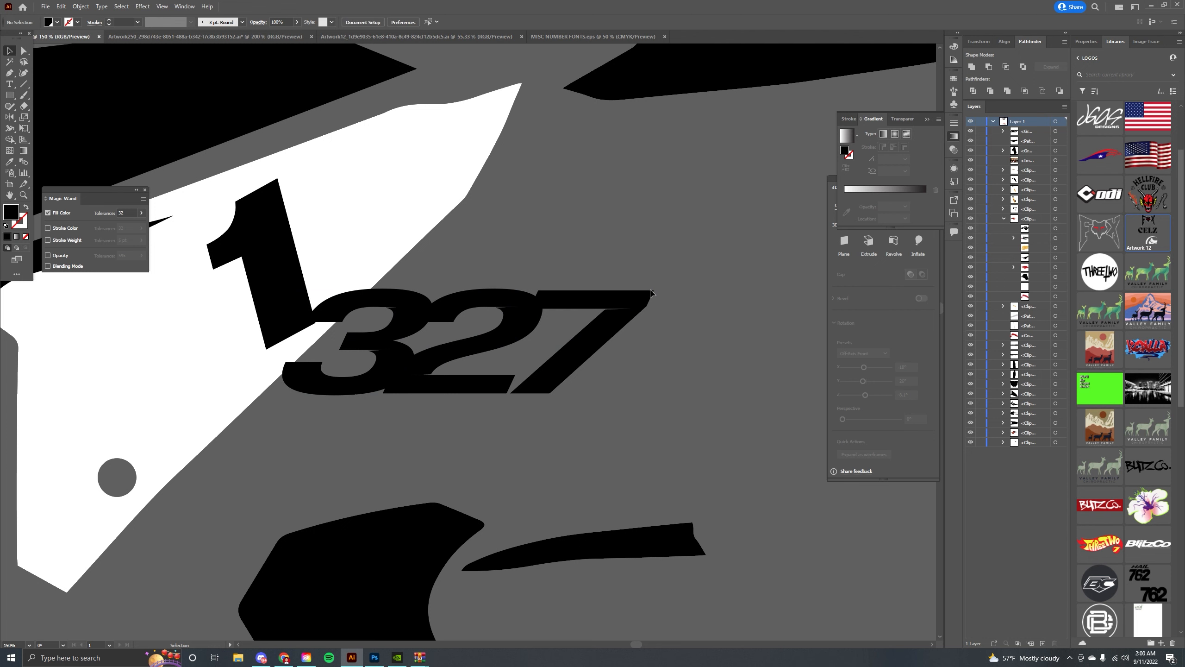
# Delete the placed 327 and paste a fresh copy, enlarging and rotating it across the white shroud.
pyautogui.moveTo(654, 289); pyautogui.dragTo(575, 292)
pyautogui.press('Delete')
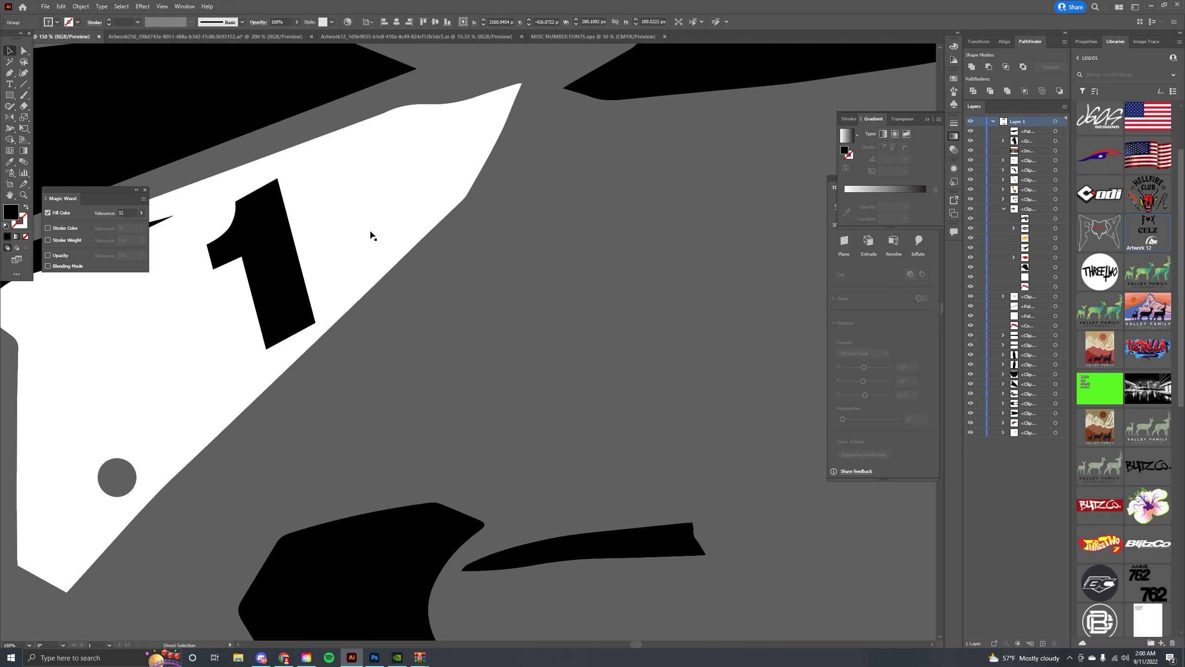
pyautogui.hscroll(-5, 499, 232)
pyautogui.click(473, 227)
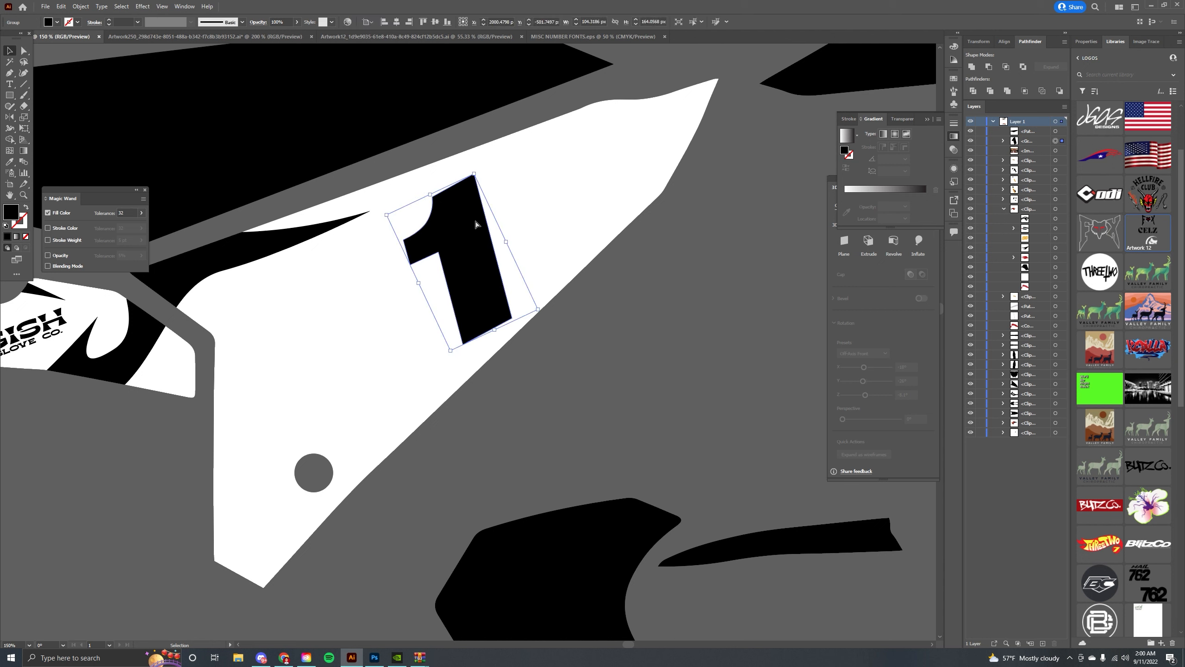
pyautogui.hotkey('ctrl', 'v')
pyautogui.moveTo(468, 226); pyautogui.dragTo(770, 236)
pyautogui.click(595, 311)
pyautogui.moveTo(625, 283); pyautogui.dragTo(595, 202)
pyautogui.moveTo(552, 249); pyautogui.dragTo(639, 123)
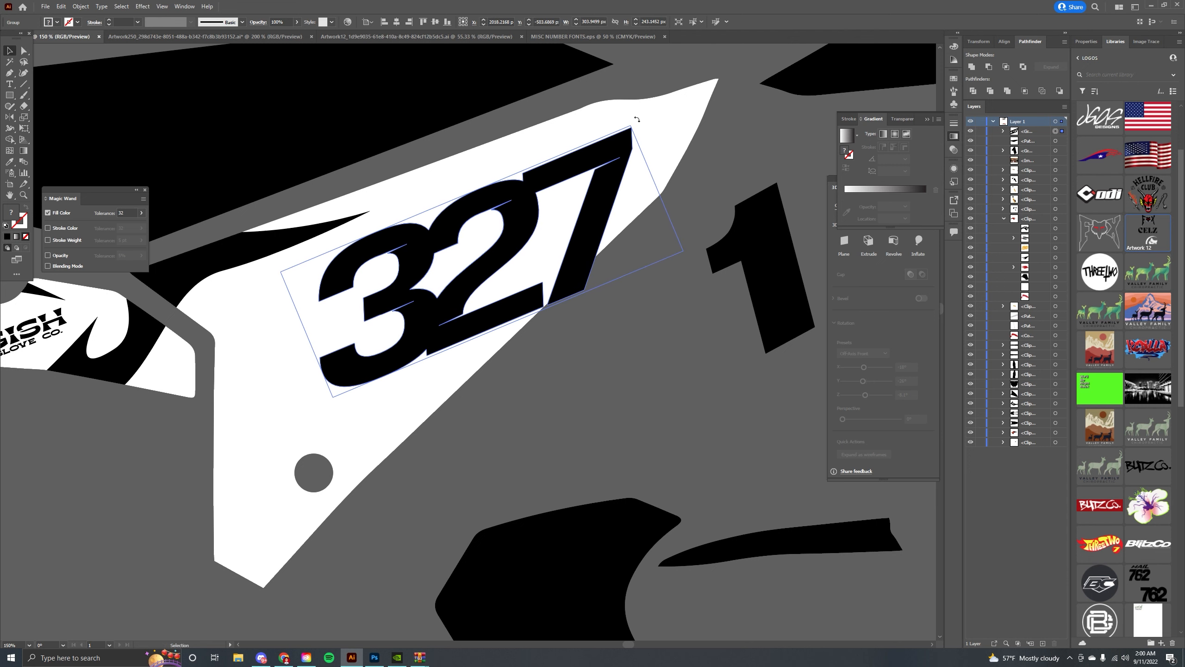
# Paste the 327 number in front inside the white shroud's clip group so the shroud edge clips it.
pyautogui.press('Delete')
pyautogui.click(474, 185)
pyautogui.doubleClick(474, 185)
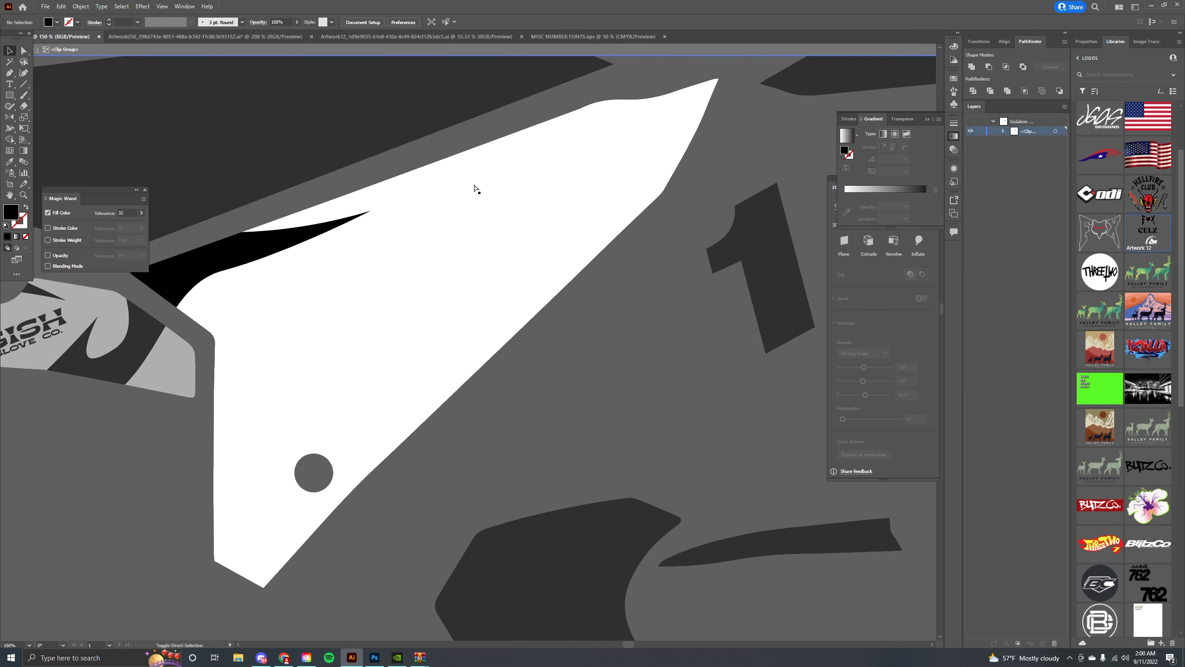
pyautogui.hotkey('ctrl', 'f')
pyautogui.hotkey('ctrl', '-')
pyautogui.hotkey('ctrl', '-')
pyautogui.hotkey('ctrl', '-')
pyautogui.press('Escape')
pyautogui.moveTo(410, 206); pyautogui.dragTo(212, 280)
pyautogui.hotkey('ctrl', '+')
pyautogui.hotkey('ctrl', '+')
pyautogui.doubleClick(648, 172)
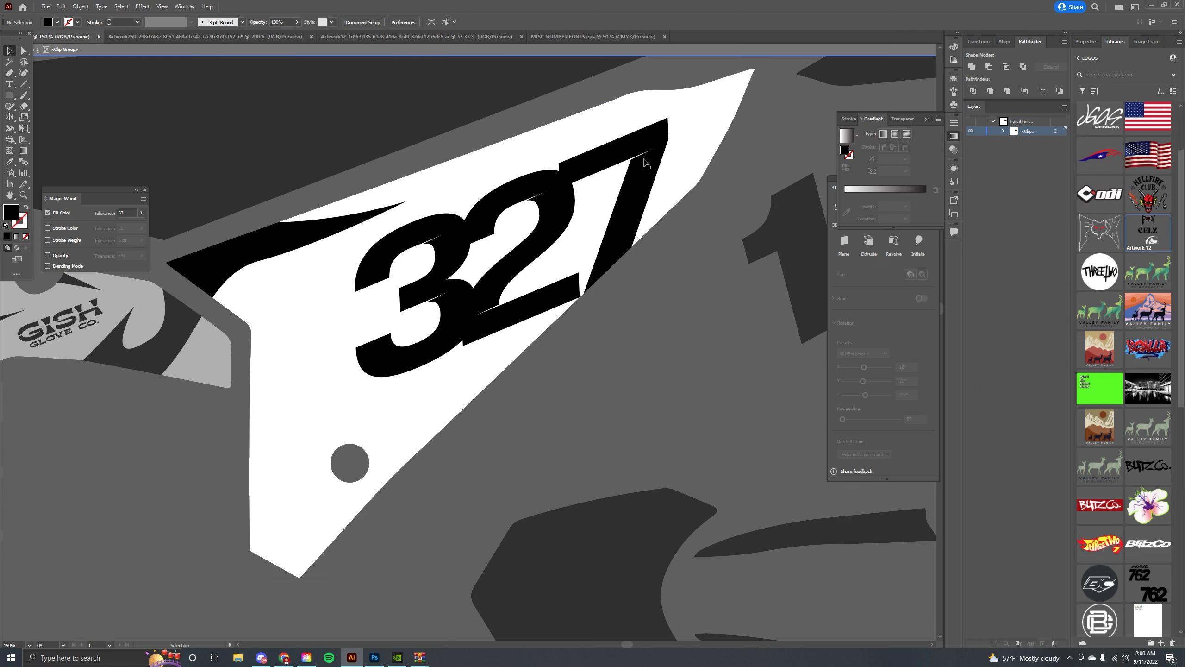
# Nudge the 327 number slightly up and to the right within the shroud.
pyautogui.moveTo(666, 116); pyautogui.dragTo(664, 112)
pyautogui.press('Right')
pyautogui.press('Right')
pyautogui.doubleClick(777, 111)
pyautogui.moveTo(777, 112); pyautogui.dragTo(724, 118)
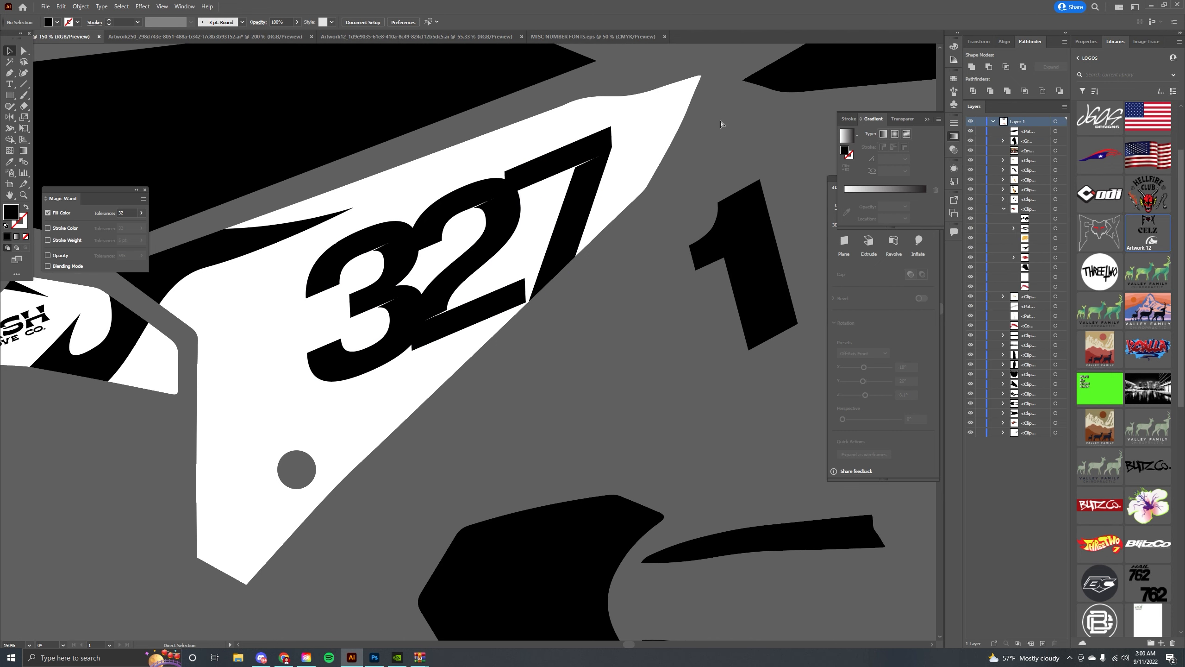
# Delete the separate number 1 sitting beside the white shroud.
pyautogui.scroll(-5, 721, 123)
pyautogui.scroll(3, 702, 120)
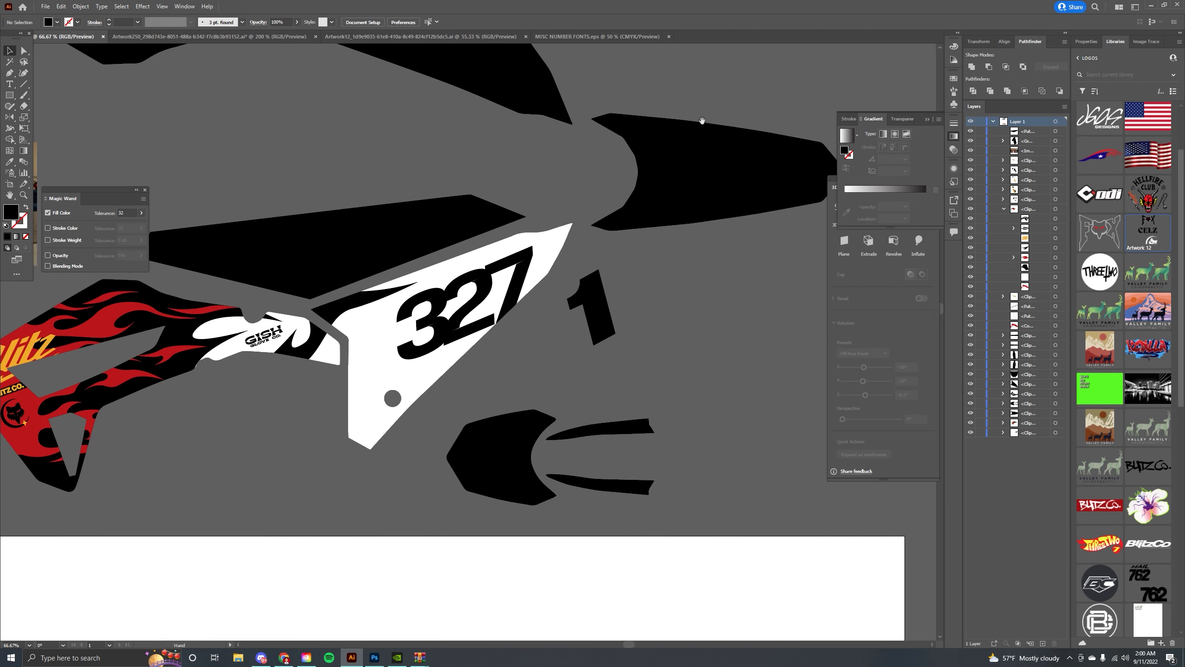
pyautogui.moveTo(450, 261); pyautogui.dragTo(567, 242)
pyautogui.click(567, 256)
pyautogui.doubleClick(593, 262)
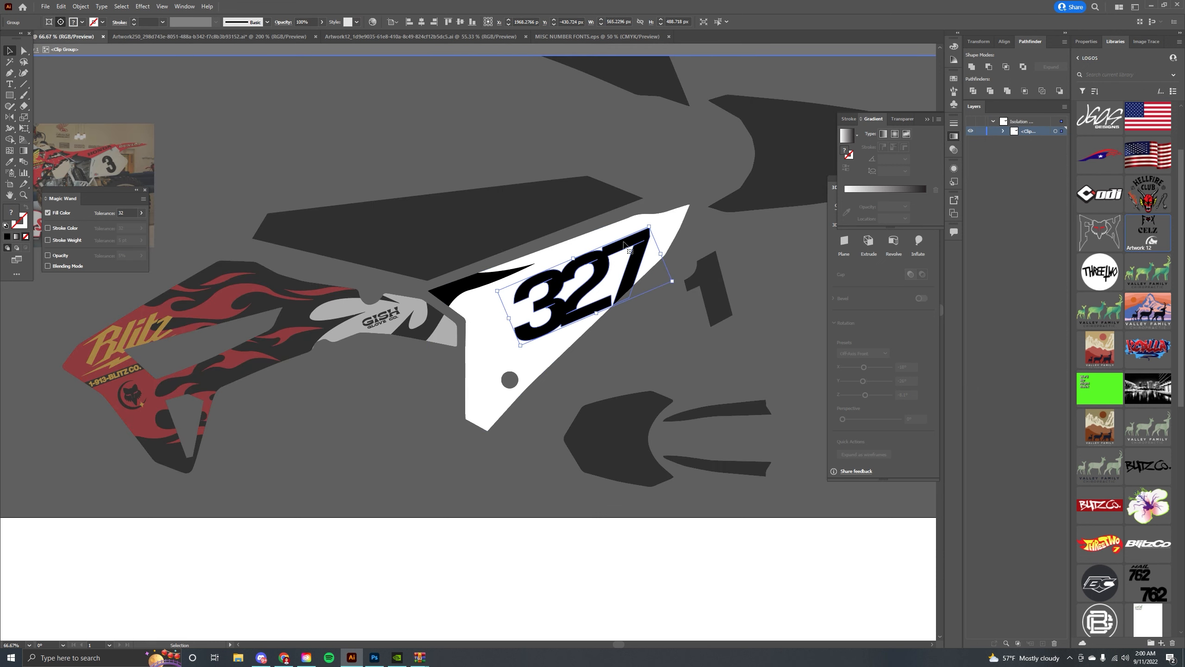
pyautogui.doubleClick(723, 234)
pyautogui.moveTo(723, 234); pyautogui.dragTo(651, 220)
pyautogui.click(637, 276)
pyautogui.press('Delete')
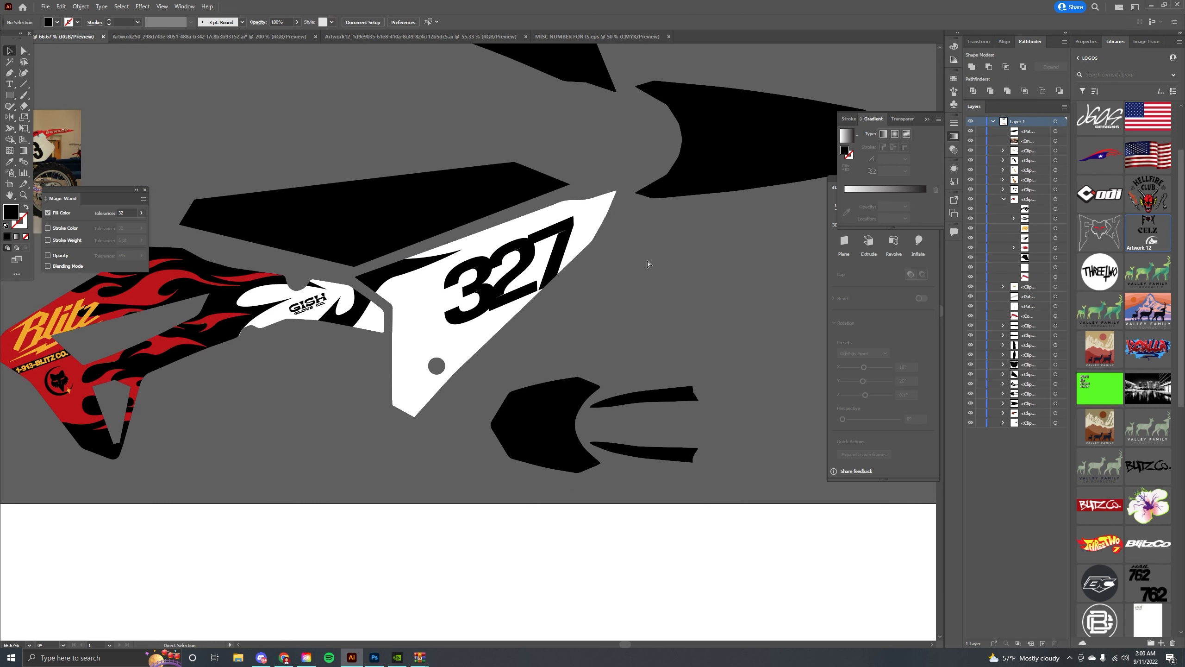
# Switch to the logos sheet document and select the AMA Supercross logo.
pyautogui.hotkey('ctrl', '-')
pyautogui.hotkey('ctrl', '-')
pyautogui.hotkey('ctrl', '+')
pyautogui.hotkey('ctrl', '+')
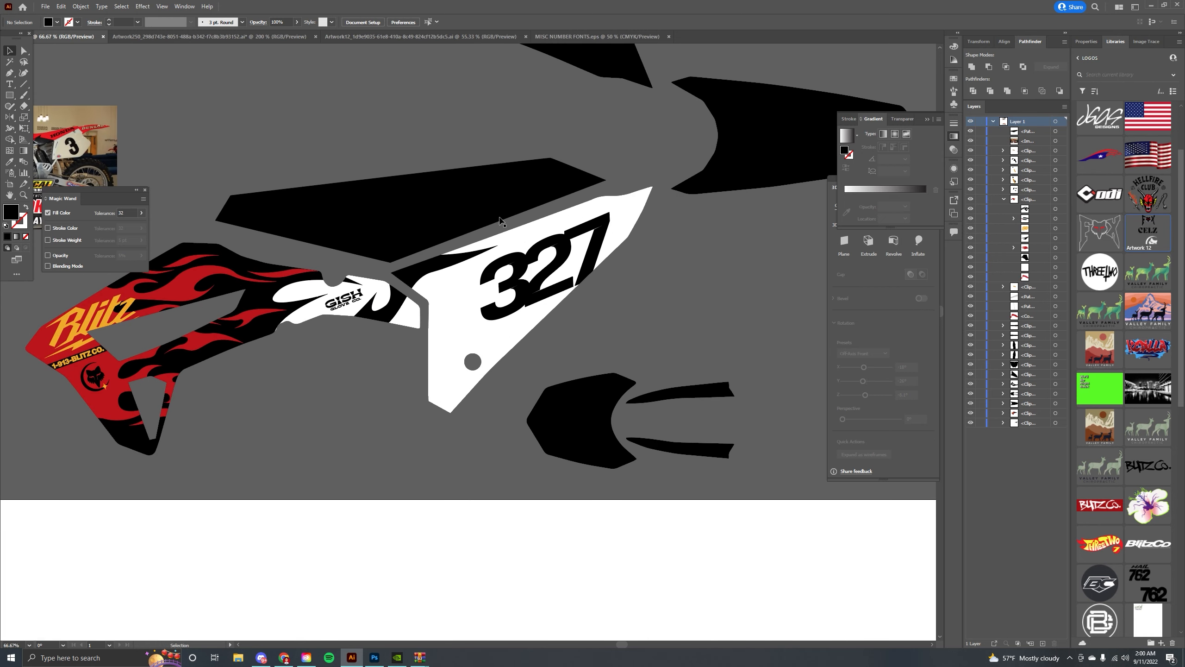
pyautogui.doubleClick(513, 263)
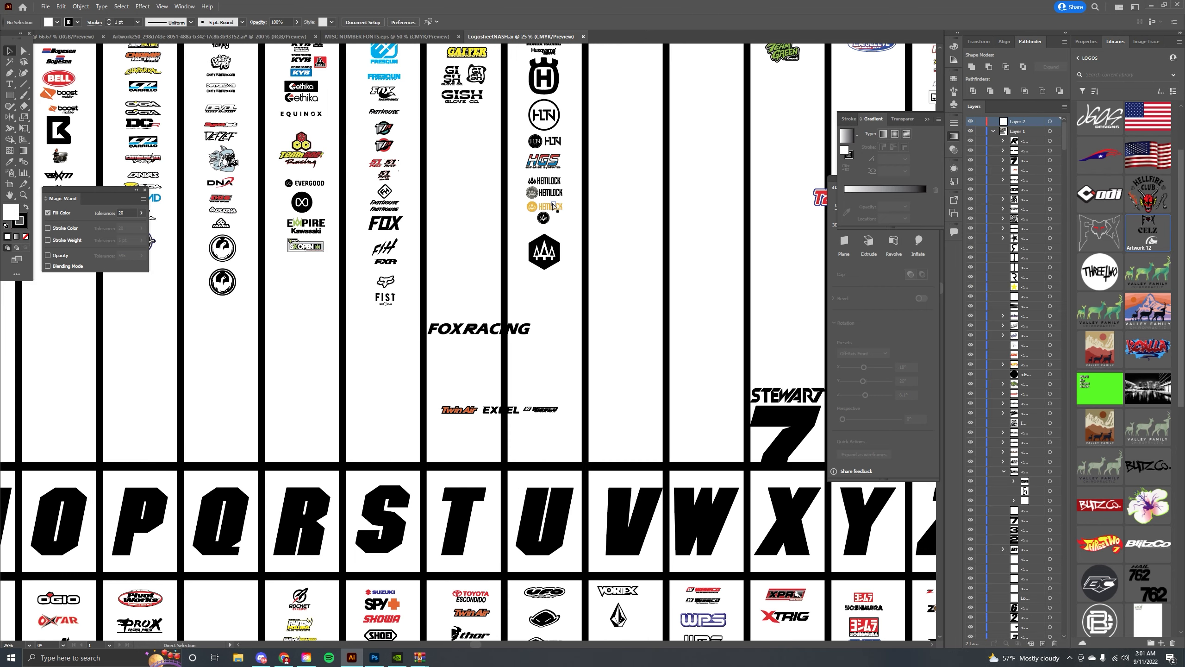
pyautogui.hotkey('ctrl', '-')
pyautogui.moveTo(425, 229); pyautogui.dragTo(665, 579)
pyautogui.moveTo(336, 286); pyautogui.dragTo(364, 336)
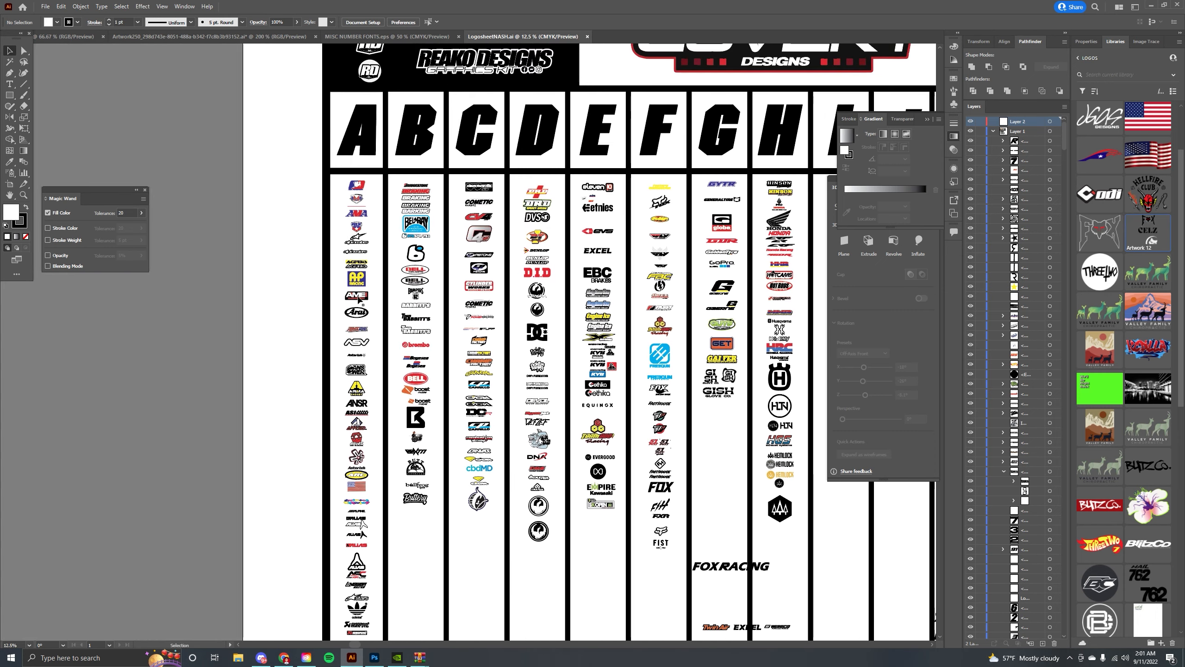
pyautogui.click(359, 217)
pyautogui.hotkey('ctrl', '+')
pyautogui.hotkey('ctrl', '+')
pyautogui.hotkey('ctrl', '+')
pyautogui.hotkey('ctrl', '+')
pyautogui.hotkey('ctrl', '+')
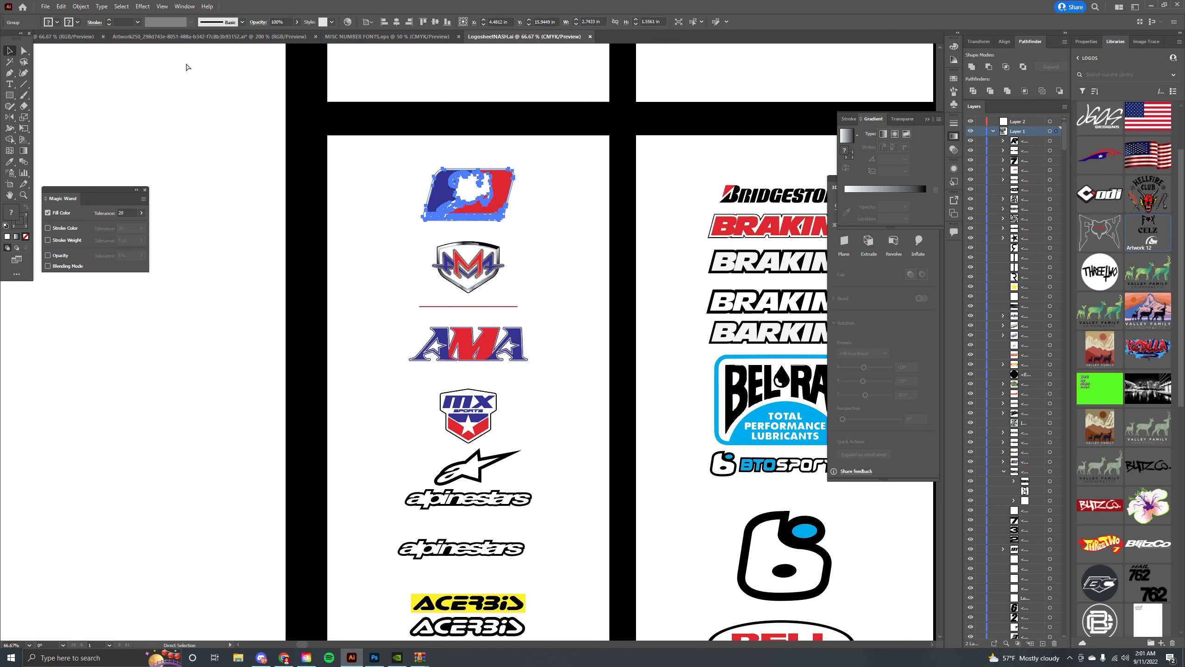
# Return to the shroud design and paste the AMA Supercross logo onto the white shroud.
pyautogui.click(161, 36)
pyautogui.click(71, 36)
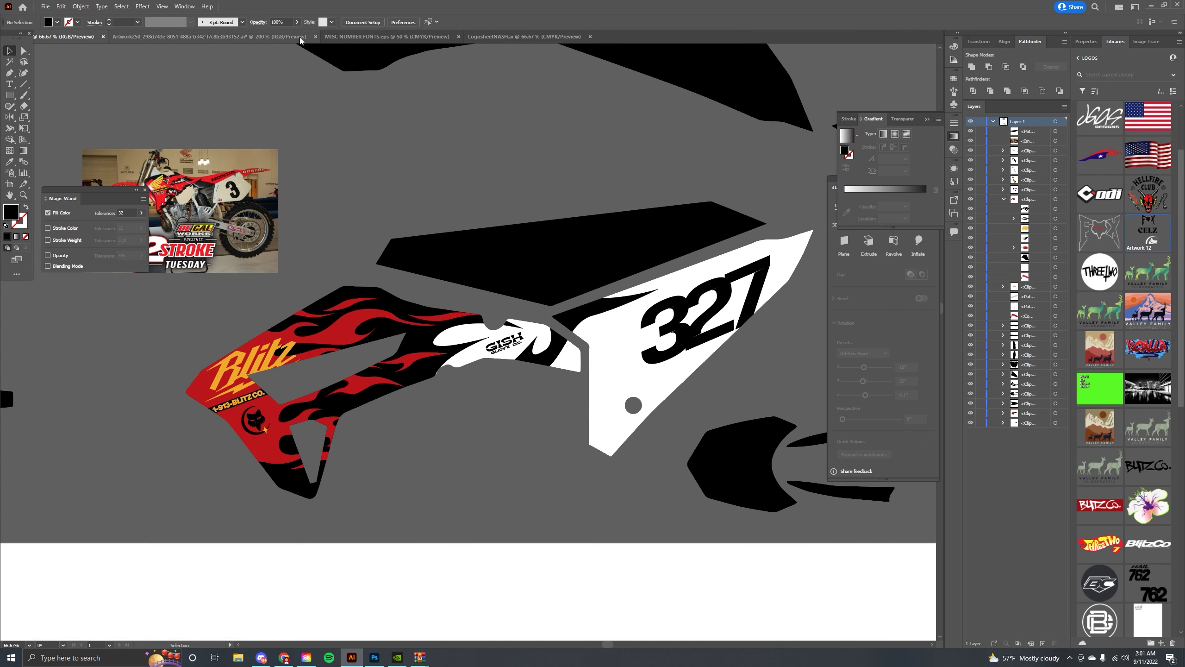
pyautogui.click(316, 36)
pyautogui.click(632, 338)
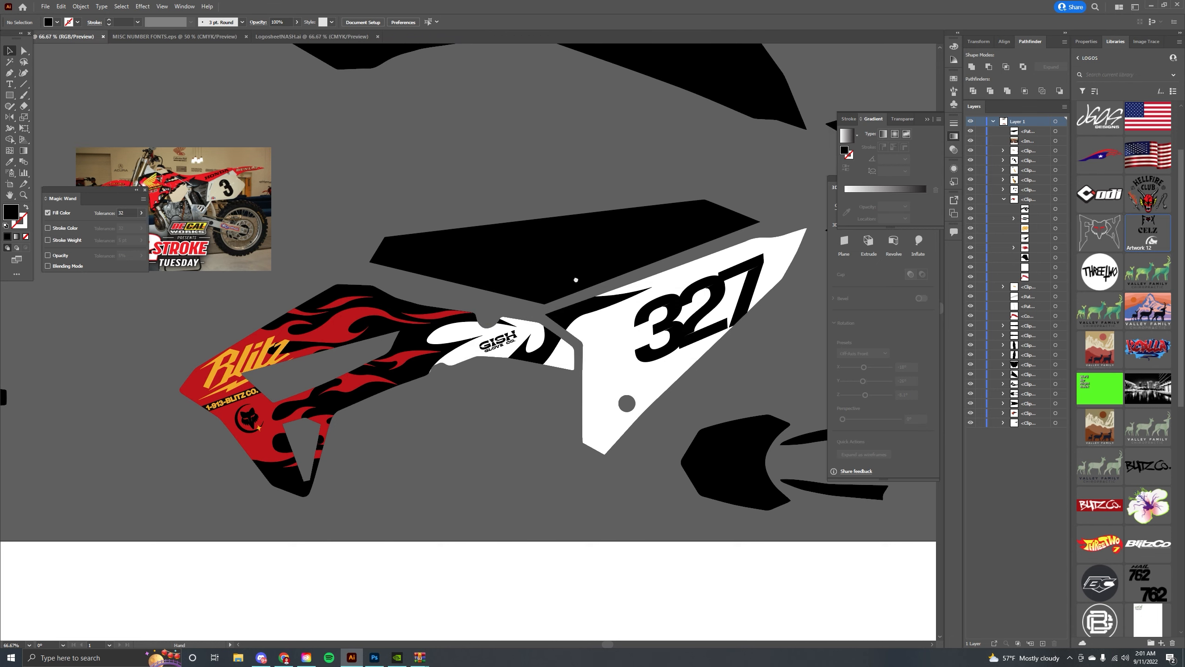
pyautogui.moveTo(576, 279); pyautogui.dragTo(395, 269)
pyautogui.hotkey('ctrl', 'v')
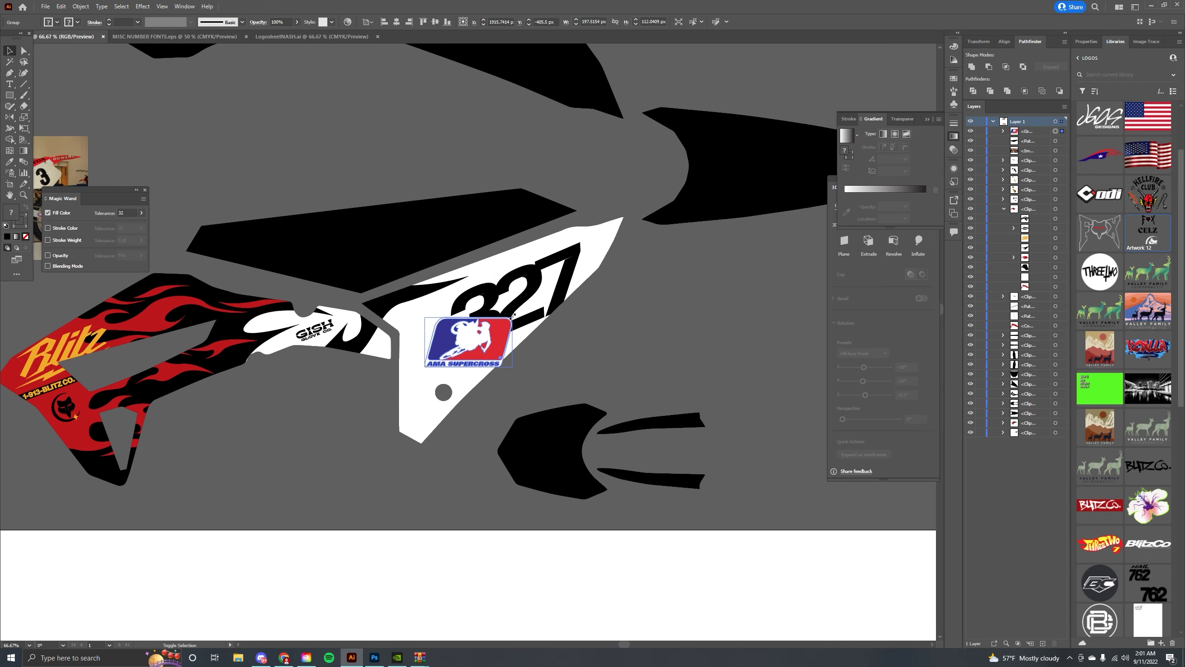
# Shrink and tilt the AMA Supercross logo, placing it in the shroud's lower corner inside its clip group.
pyautogui.moveTo(513, 316); pyautogui.dragTo(339, 539)
pyautogui.scroll(3, 485, 335)
pyautogui.press('Delete')
pyautogui.doubleClick(316, 537)
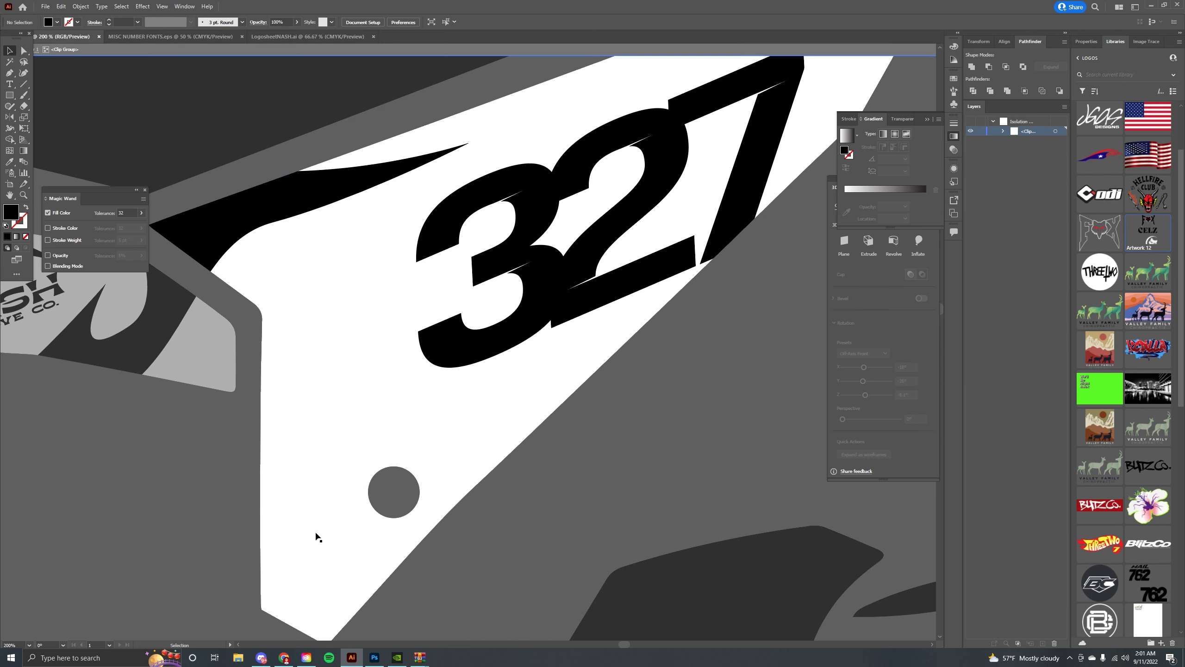
pyautogui.hotkey('ctrl', 'z')
pyautogui.hotkey('ctrl', '=')
pyautogui.hotkey('ctrl', '=')
pyautogui.hotkey('ctrl', '=')
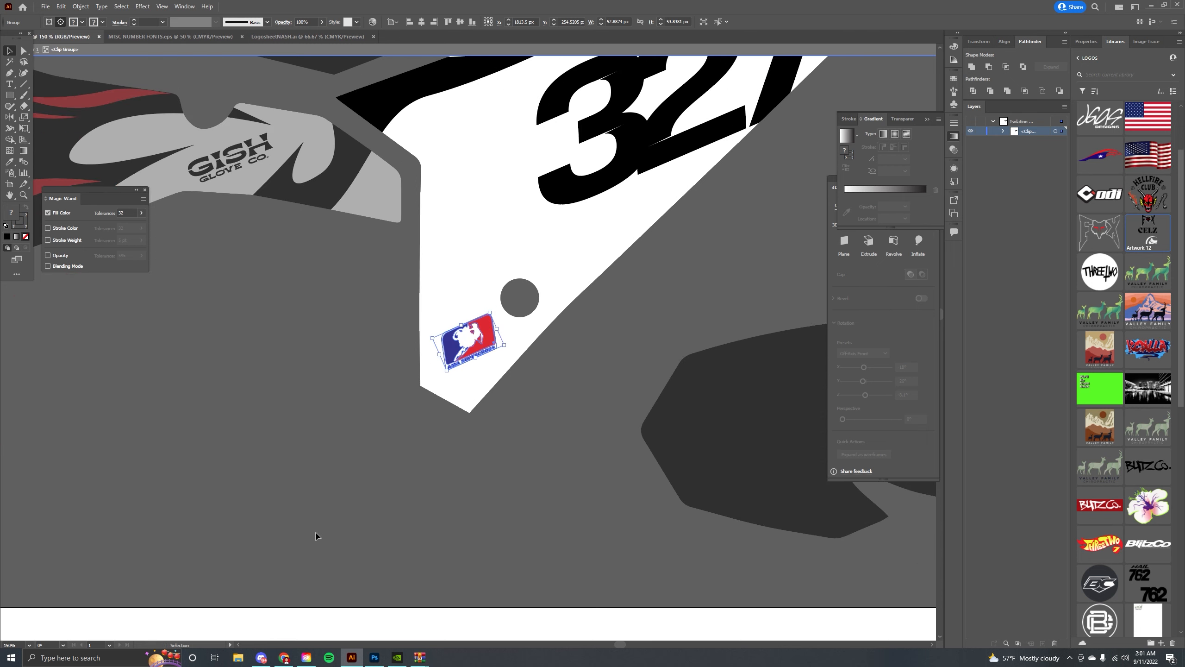
pyautogui.doubleClick(302, 354)
pyautogui.moveTo(300, 342); pyautogui.dragTo(303, 405)
pyautogui.moveTo(516, 386); pyautogui.dragTo(279, 474)
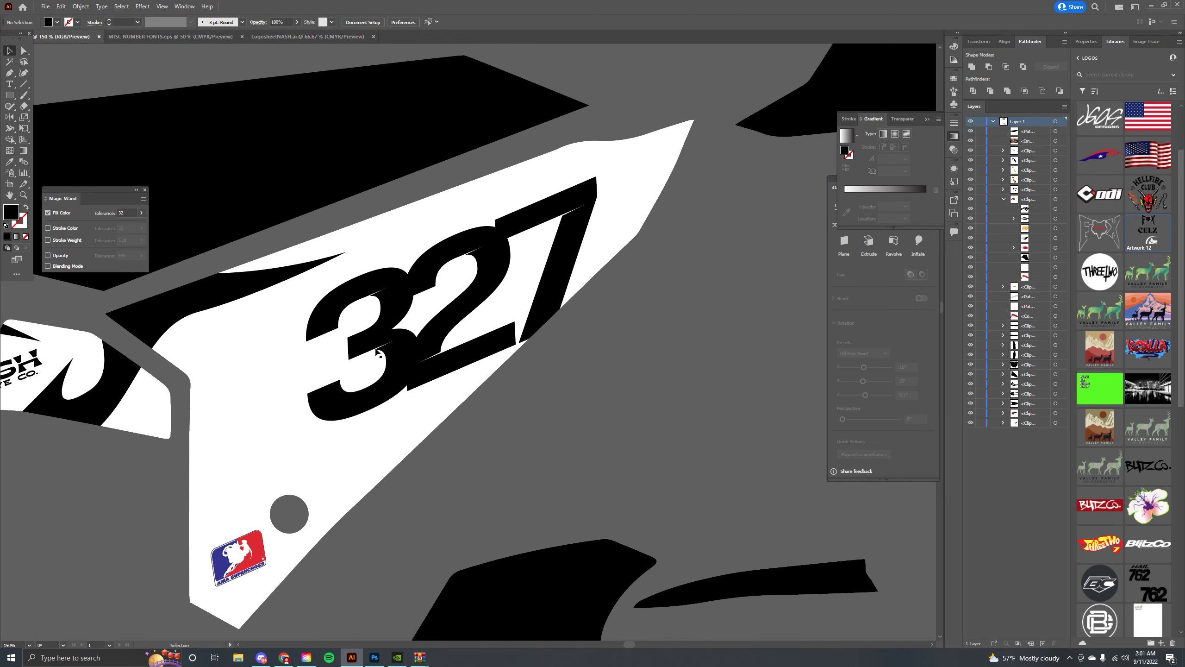
# Open the blitz library in the Libraries panel.
pyautogui.click(200, 37)
pyautogui.click(329, 38)
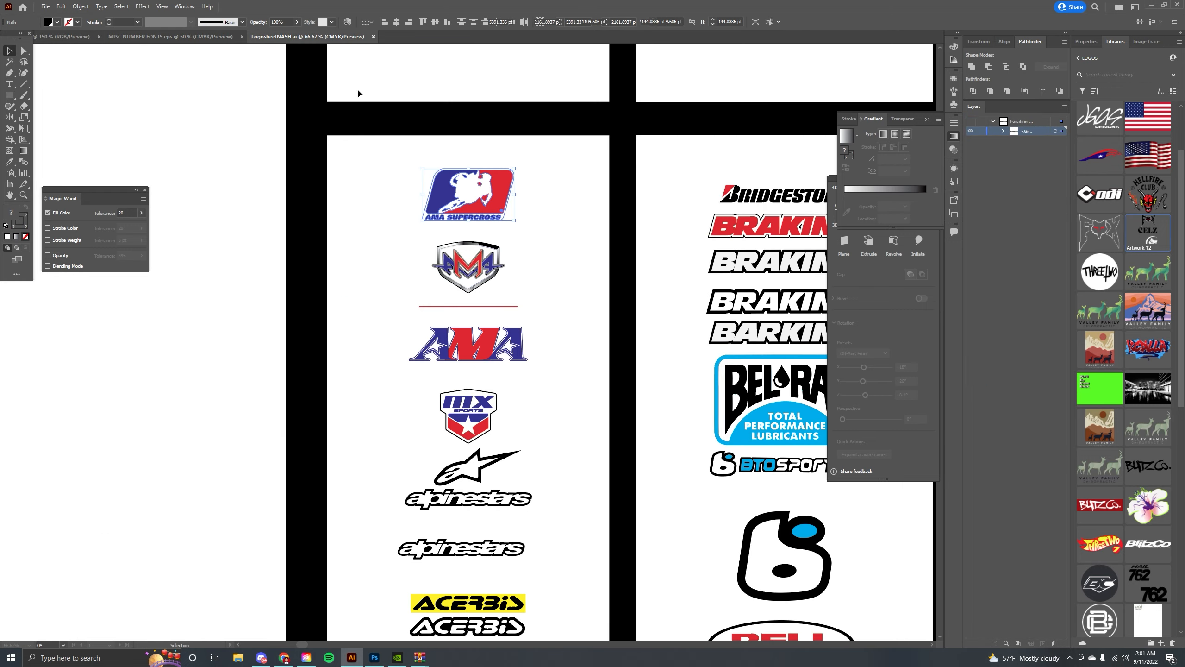
pyautogui.click(372, 36)
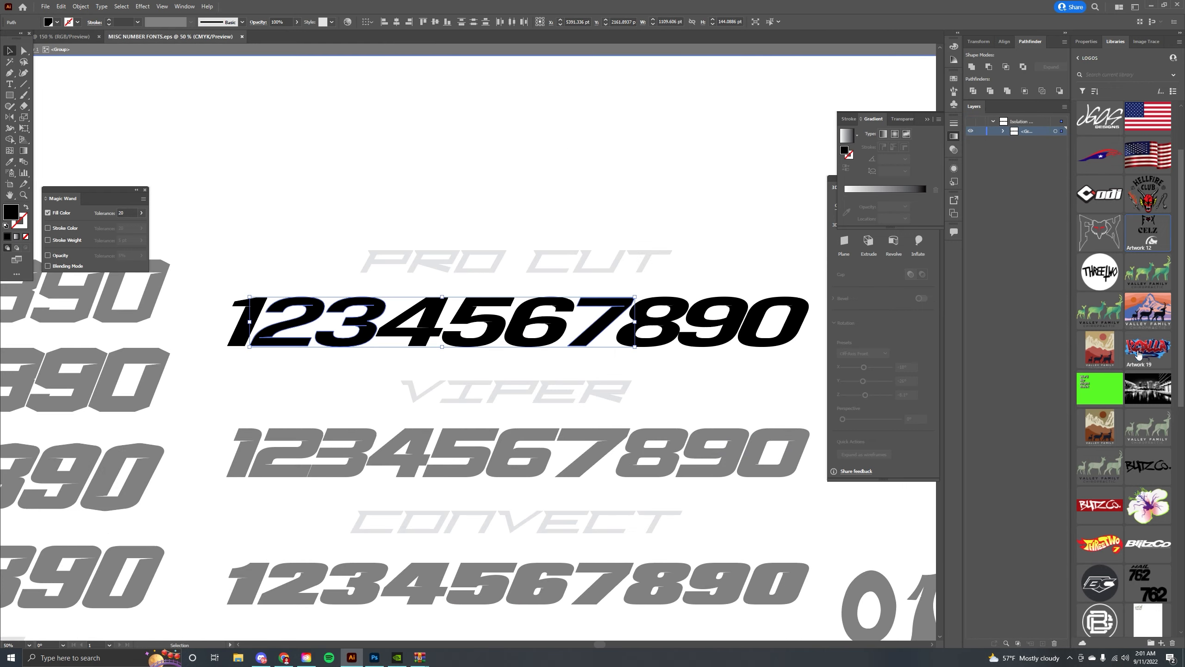
pyautogui.scroll(2, 1138, 354)
pyautogui.click(1079, 58)
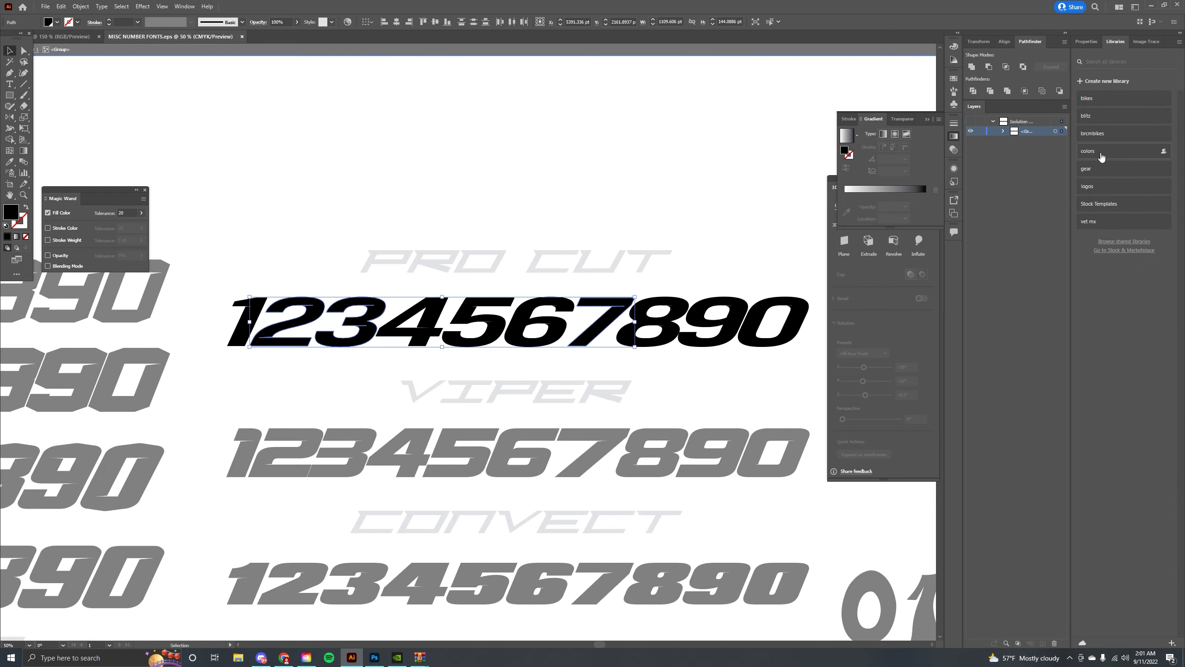
pyautogui.click(1102, 117)
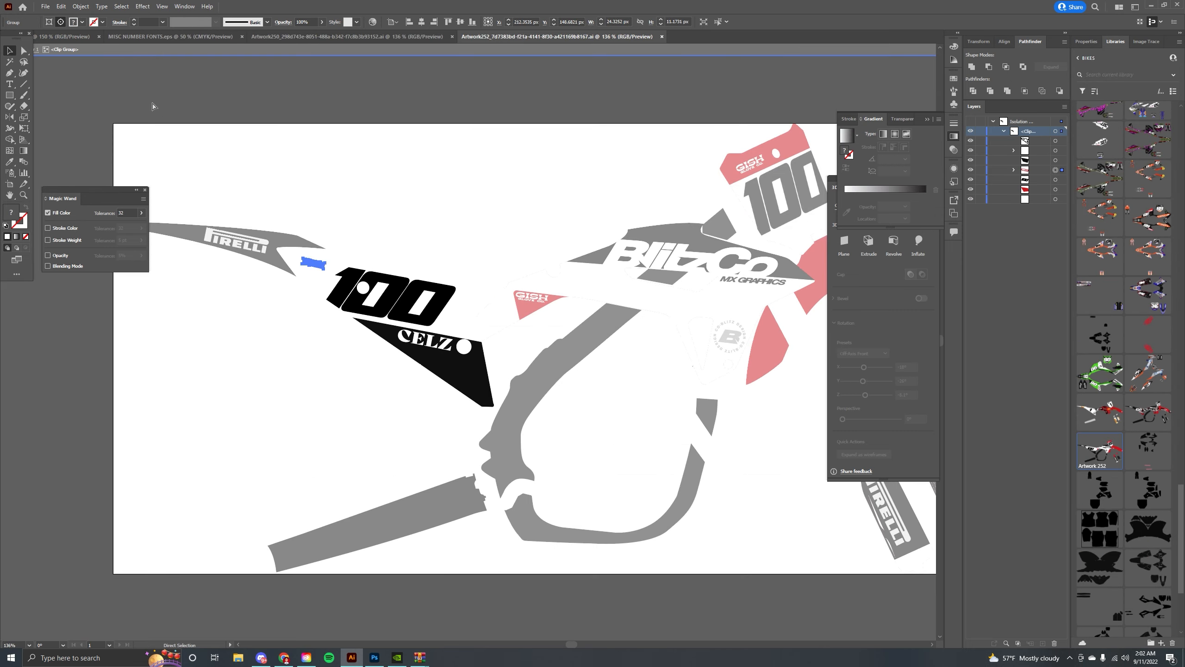
# Paste the small red Blitz Co. tag and place it at the upper tip of the white shroud.
pyautogui.click(138, 36)
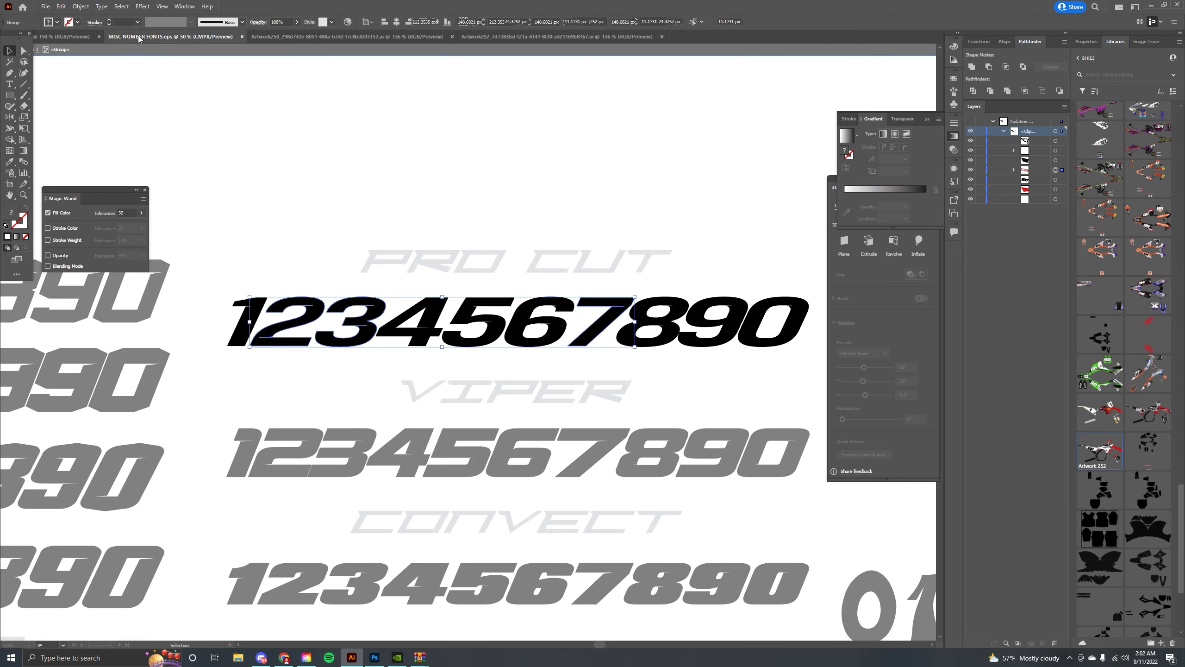
pyautogui.click(65, 36)
pyautogui.hotkey('ctrl', 'v')
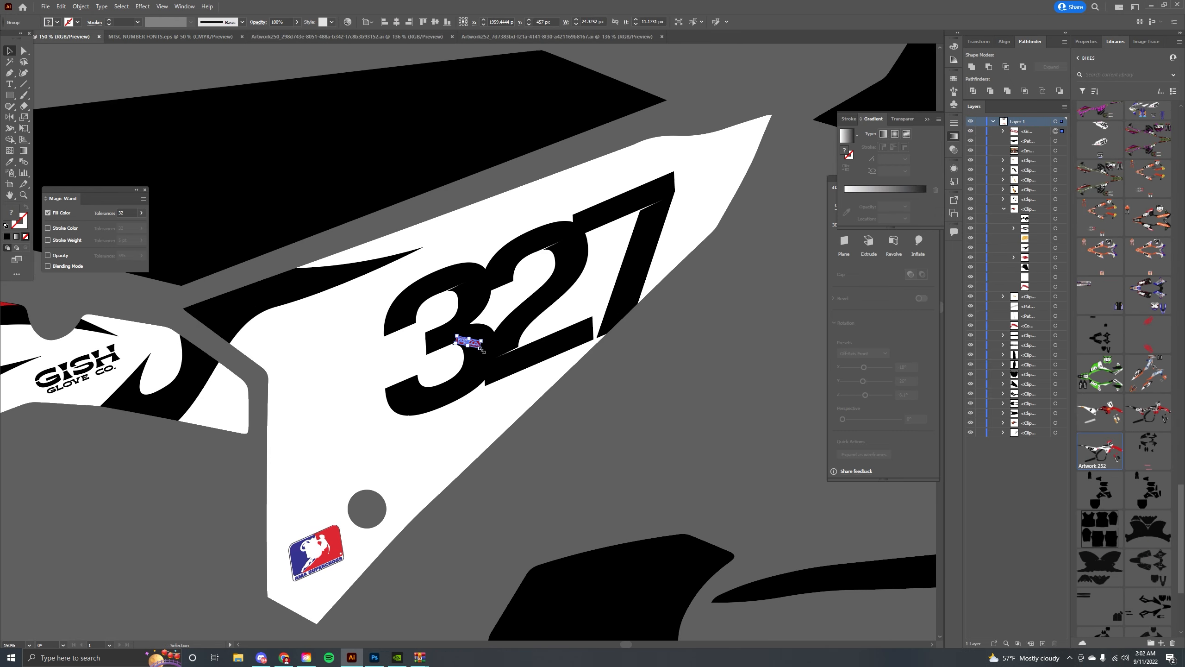
pyautogui.moveTo(483, 340); pyautogui.dragTo(728, 158)
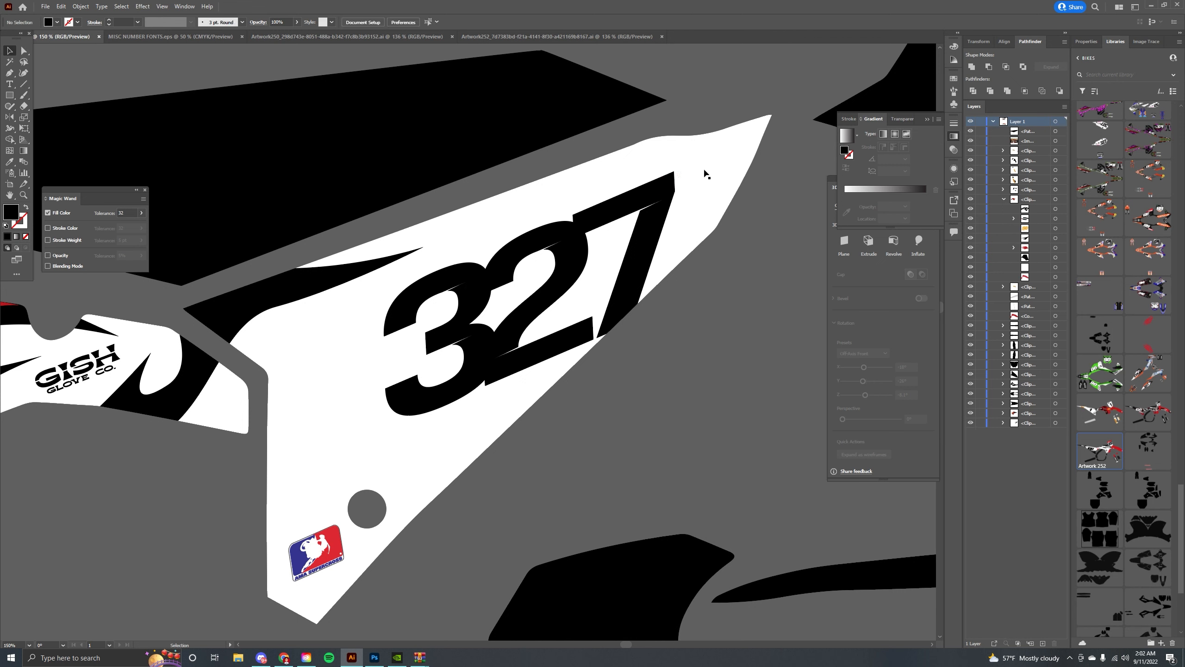
pyautogui.doubleClick(705, 174)
pyautogui.click(706, 173)
pyautogui.hotkey('ctrl', '-')
pyautogui.hotkey('ctrl', '-')
pyautogui.hotkey('ctrl', '-')
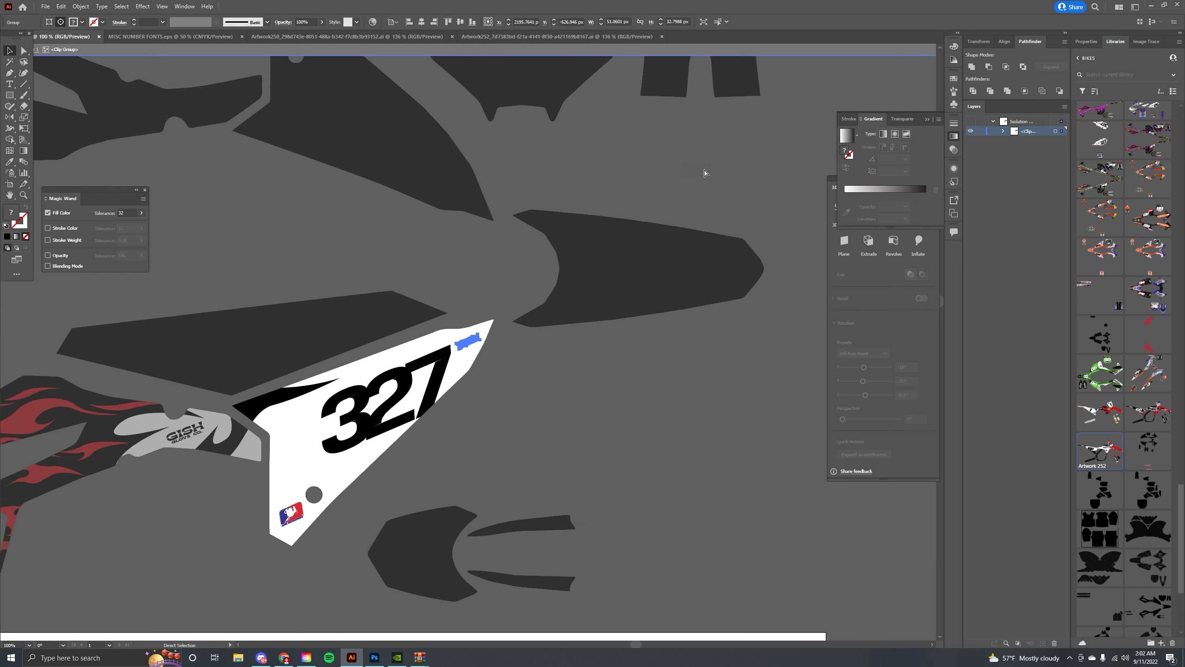
pyautogui.doubleClick(429, 251)
pyautogui.moveTo(426, 257); pyautogui.dragTo(466, 226)
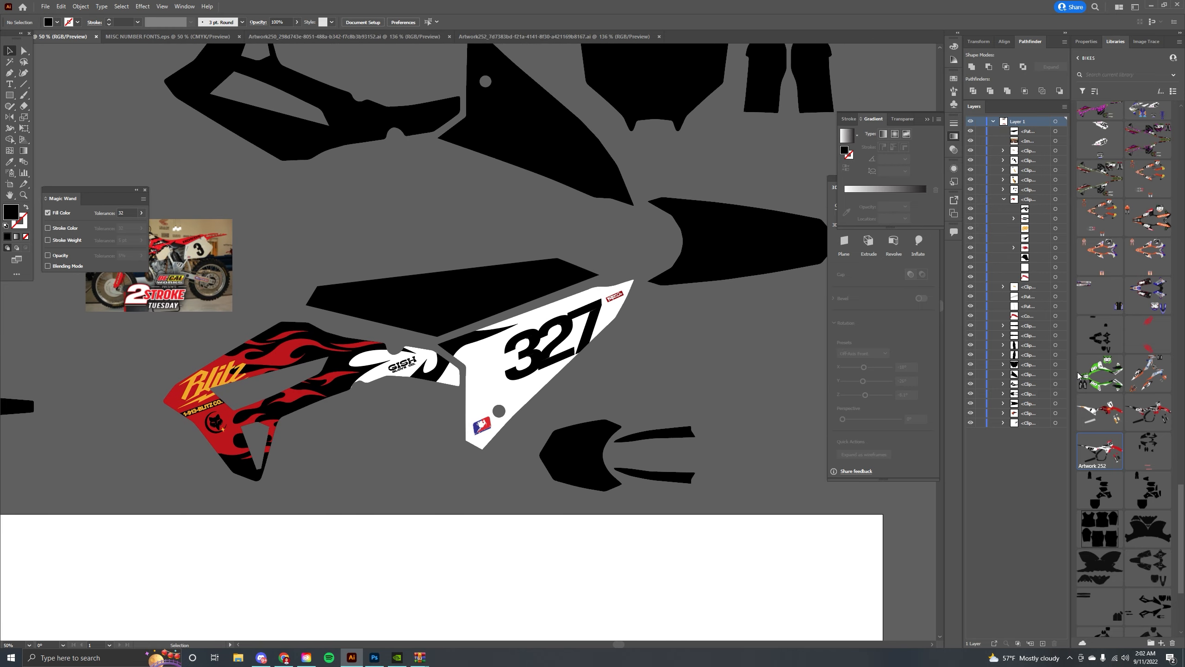
# Bring the Dunlop and sponsor logo set from a saved library kit onto the rear fender, closing the extra documents.
pyautogui.scroll(3, 1145, 405)
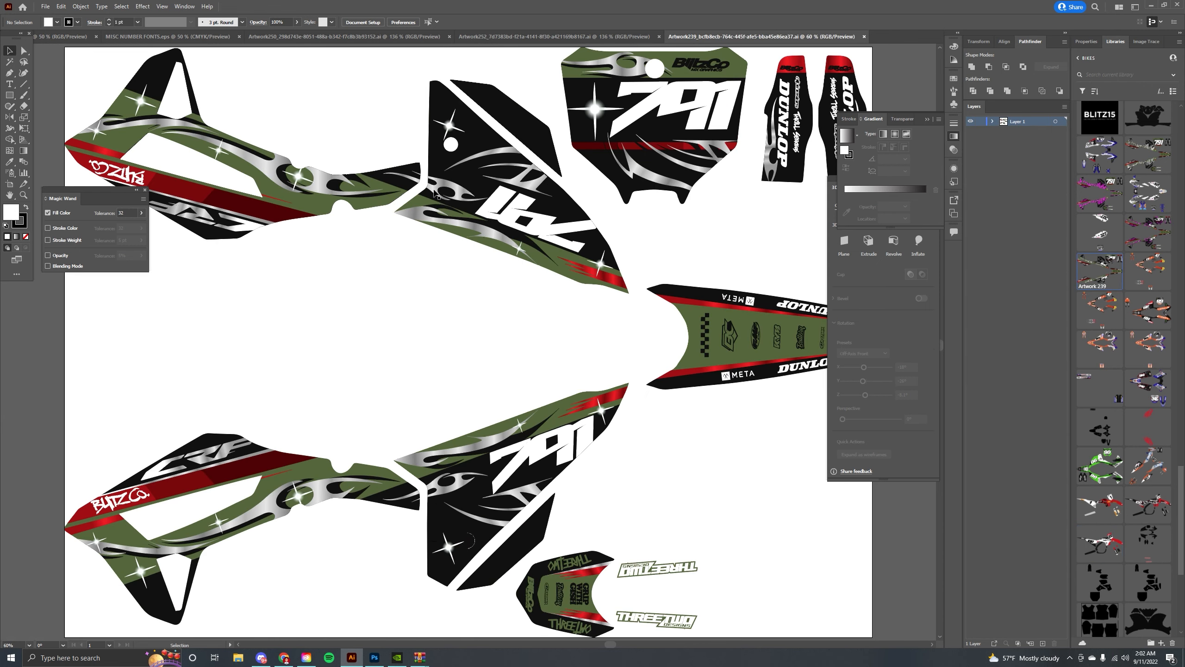
pyautogui.moveTo(474, 227); pyautogui.dragTo(405, 171)
pyautogui.scroll(-4, 407, 174)
pyautogui.scroll(3, 407, 175)
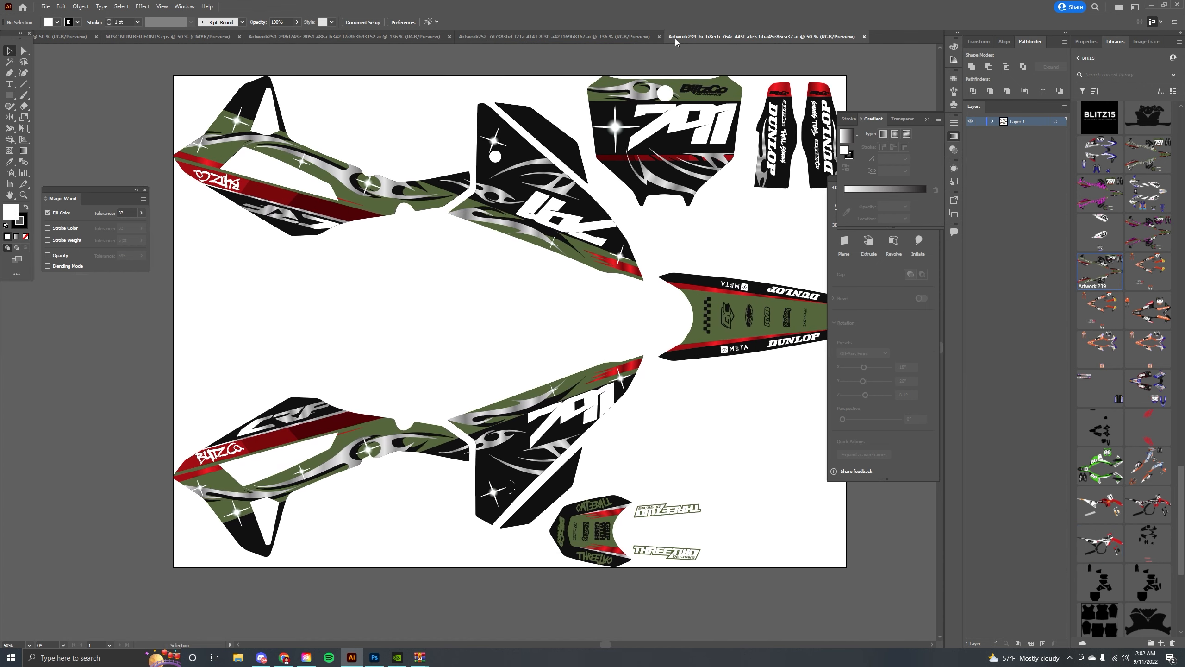
pyautogui.moveTo(572, 196); pyautogui.dragTo(485, 211)
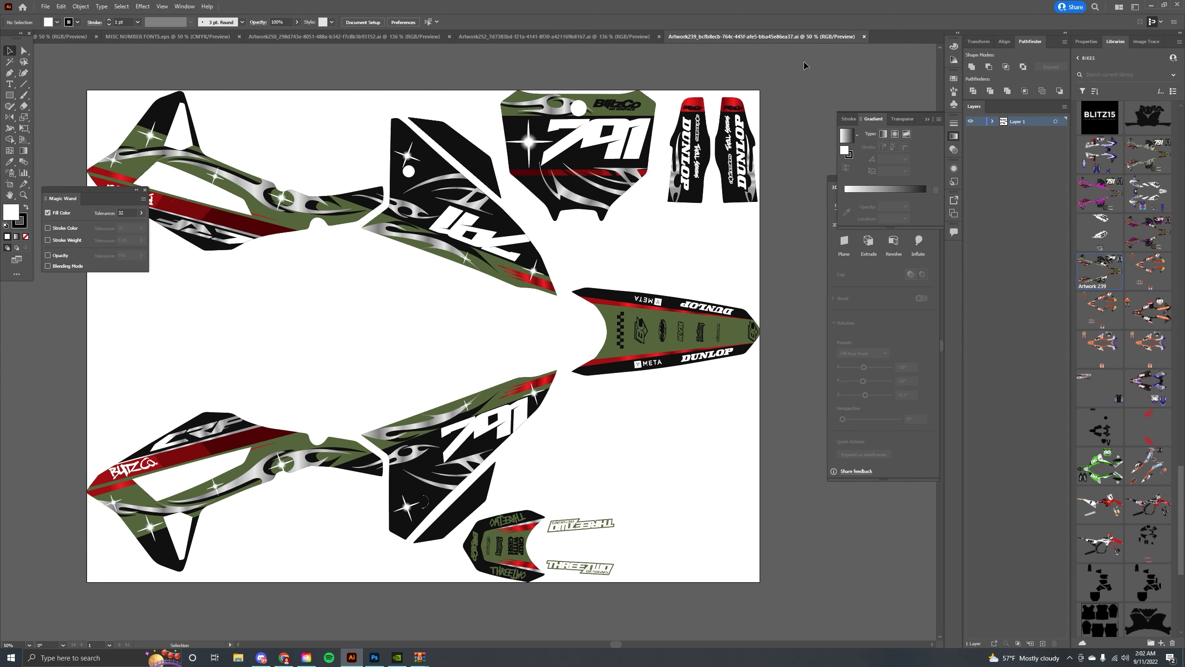
pyautogui.click(864, 37)
pyautogui.click(373, 37)
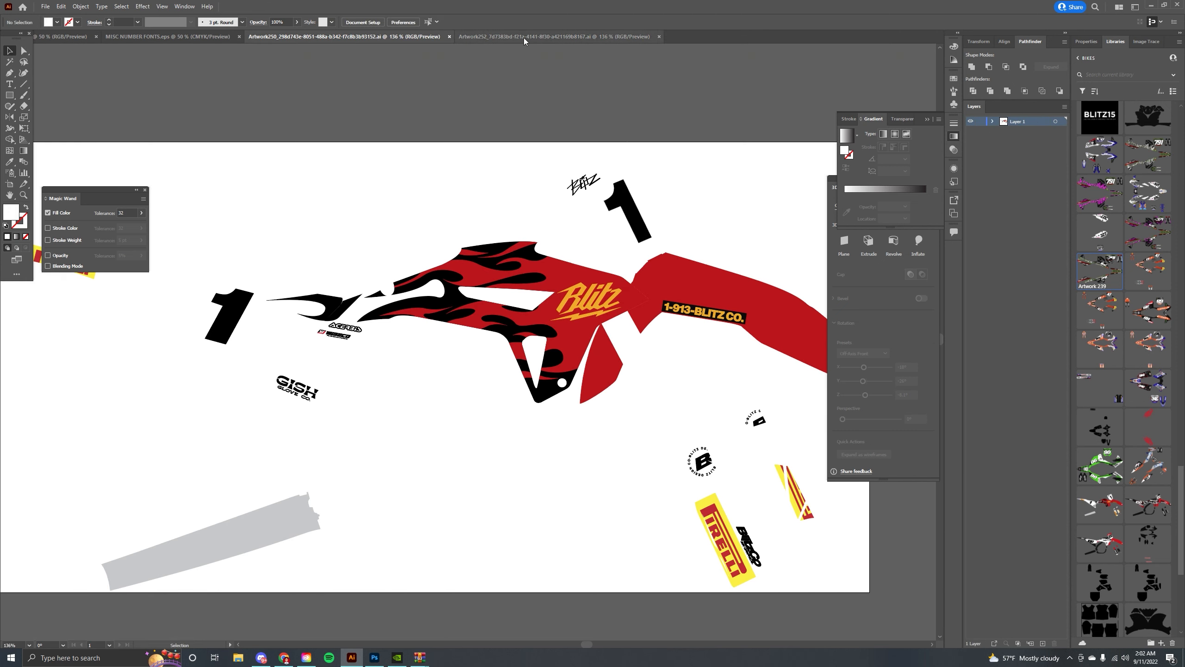
pyautogui.click(524, 37)
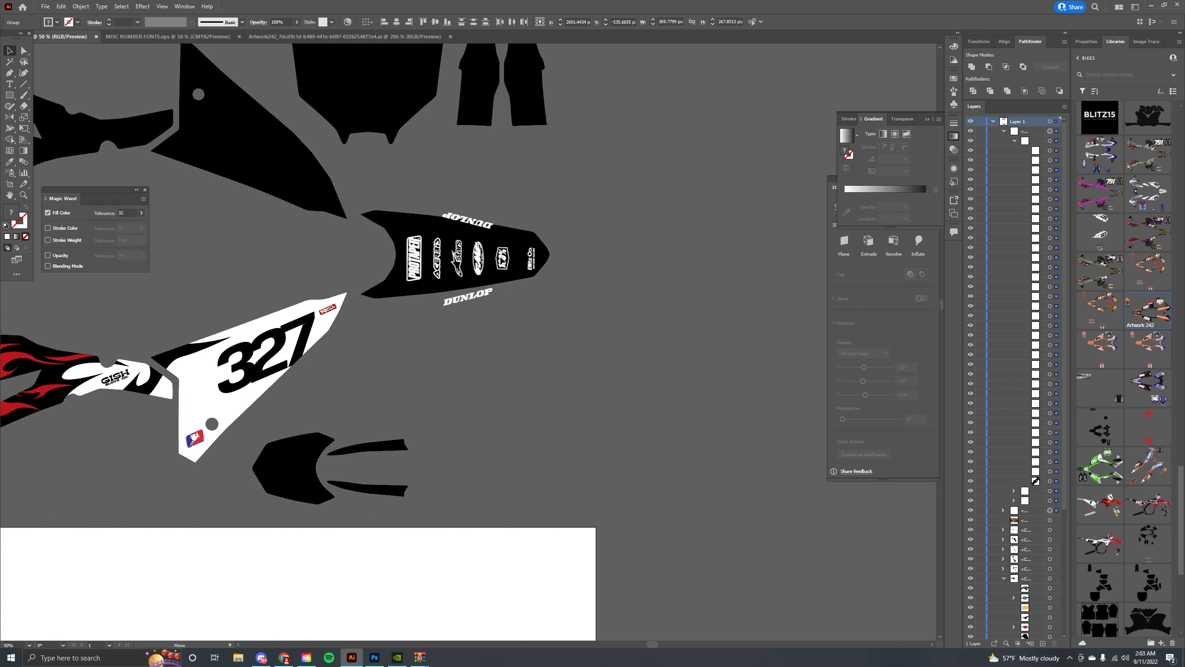
# Nudge the rear fender's sponsor logo group slightly into place and deselect it.
pyautogui.moveTo(504, 259); pyautogui.dragTo(501, 256)
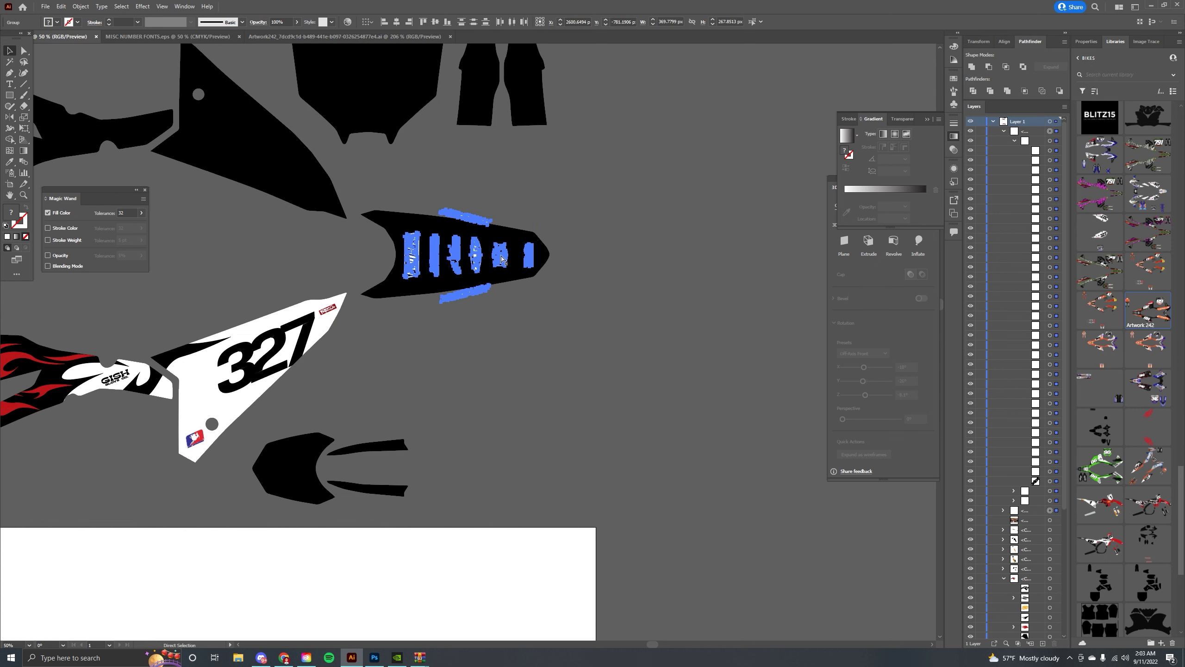
pyautogui.hotkey('ctrl', '=')
pyautogui.hotkey('ctrl', '=')
pyautogui.hotkey('ctrl', '=')
pyautogui.click(317, 296)
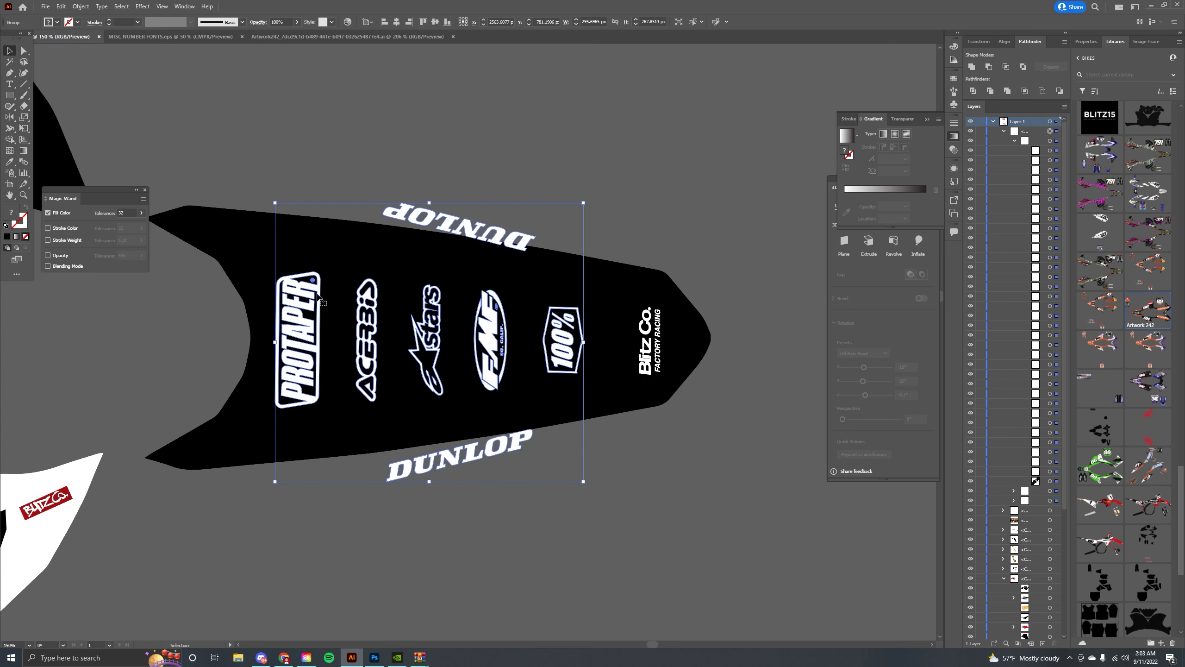
pyautogui.click(466, 173)
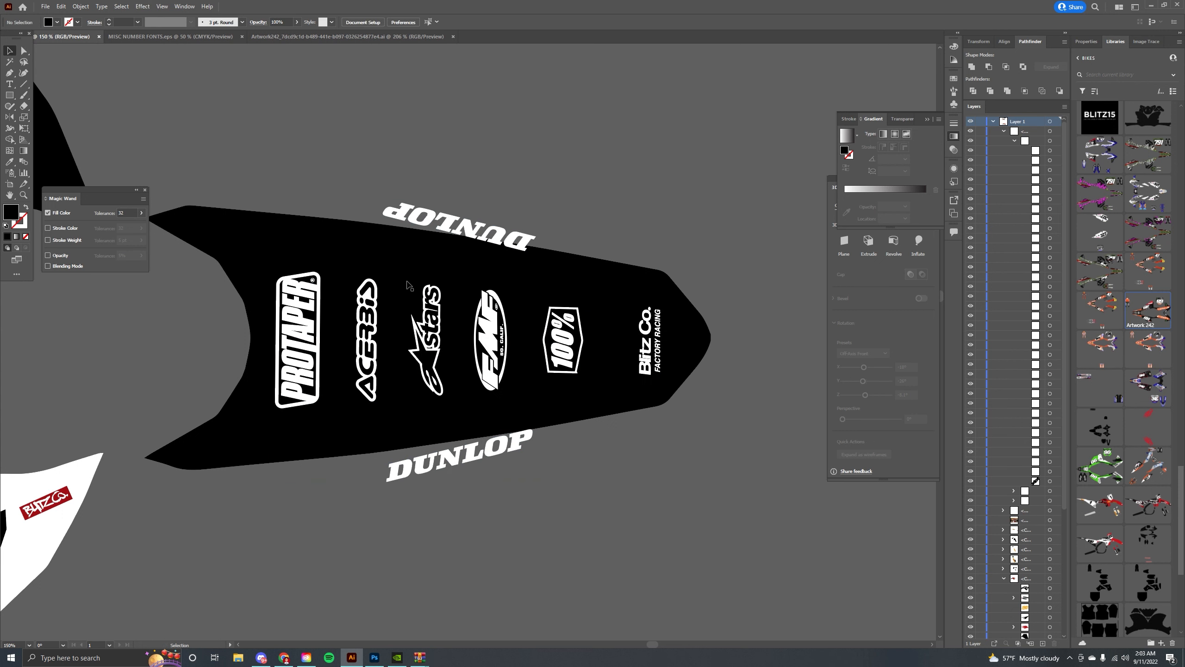
# Undo the last change, then pull the sponsor logo set off the rear fender and rotate it upright.
pyautogui.hotkey('ctrl', 'z')
pyautogui.moveTo(442, 365); pyautogui.dragTo(402, 124)
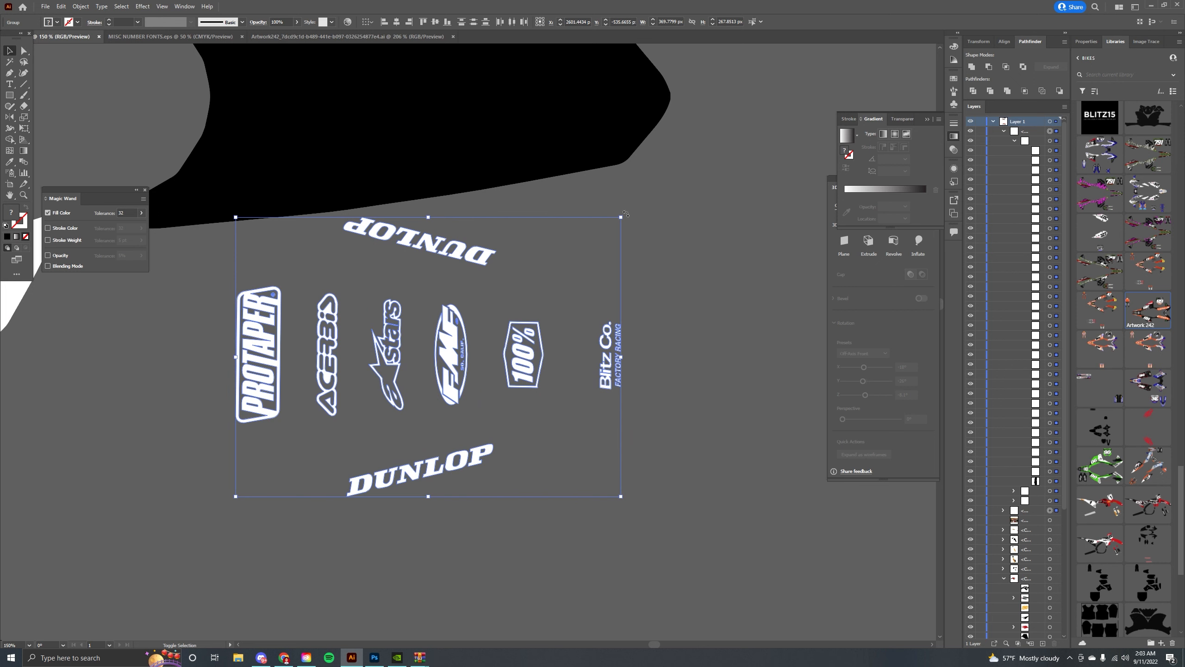
pyautogui.moveTo(627, 214); pyautogui.dragTo(544, 505)
pyautogui.moveTo(466, 276); pyautogui.dragTo(666, 411)
pyautogui.moveTo(737, 426); pyautogui.dragTo(553, 219)
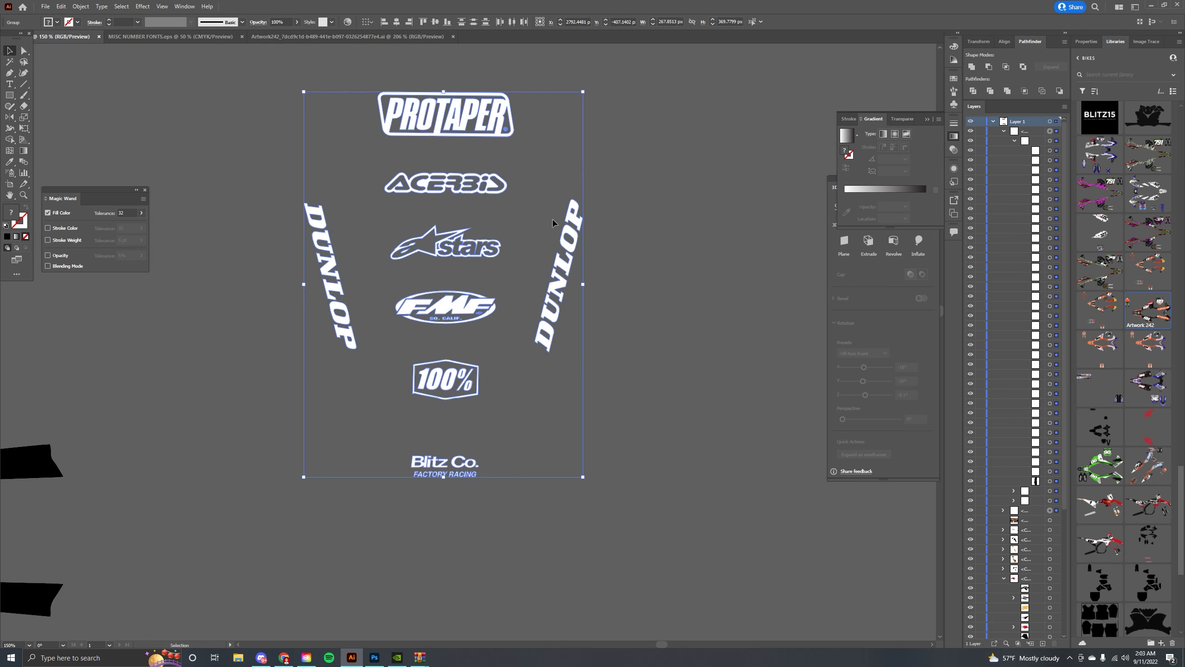
# Ungroup the sponsor logo set down to its individual logos and deselect.
pyautogui.click(553, 223)
pyautogui.rightClick(462, 127)
pyautogui.click(499, 249)
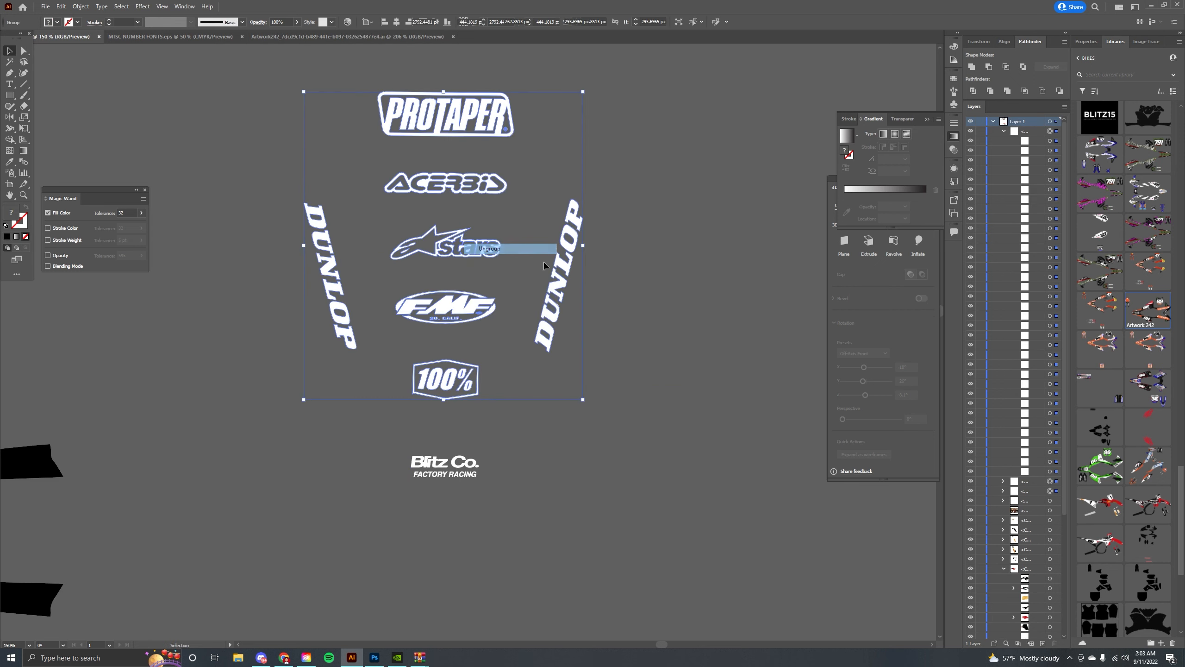
pyautogui.click(530, 224)
pyautogui.click(501, 188)
pyautogui.rightClick(442, 123)
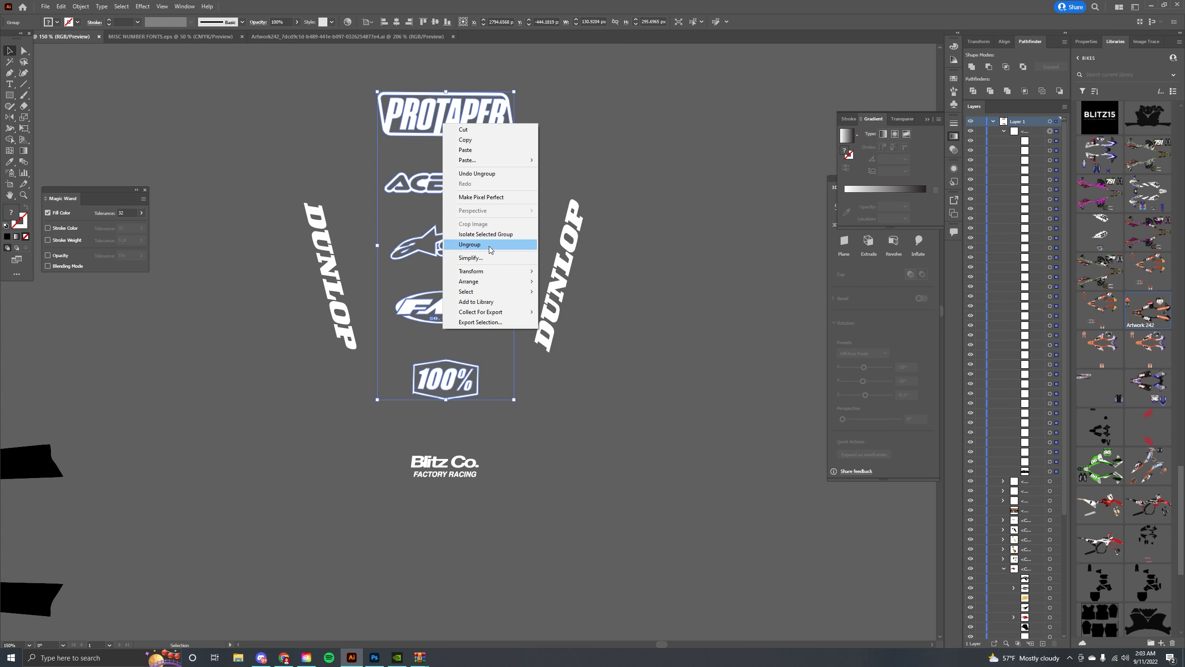
pyautogui.click(490, 245)
pyautogui.click(472, 132)
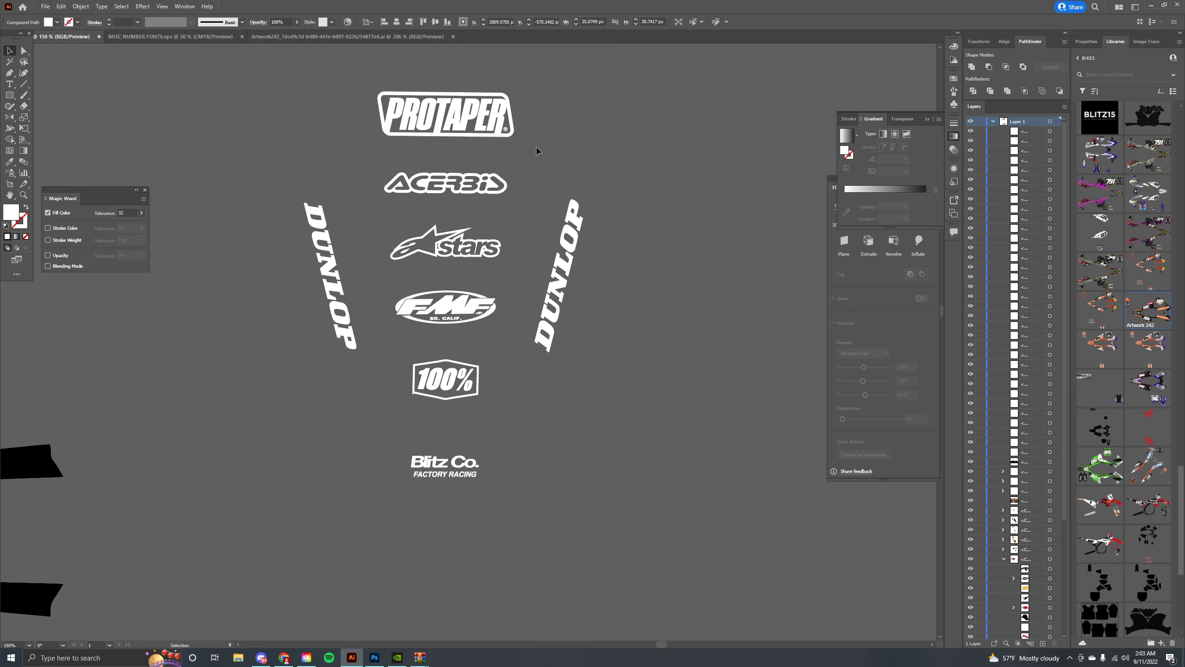
# Group each logo on its own: Protaper, Acerbis, Alpinestars, FMF and 100%.
pyautogui.moveTo(536, 148); pyautogui.dragTo(350, 86)
pyautogui.hotkey('ctrl', 'g')
pyautogui.moveTo(517, 199); pyautogui.dragTo(334, 162)
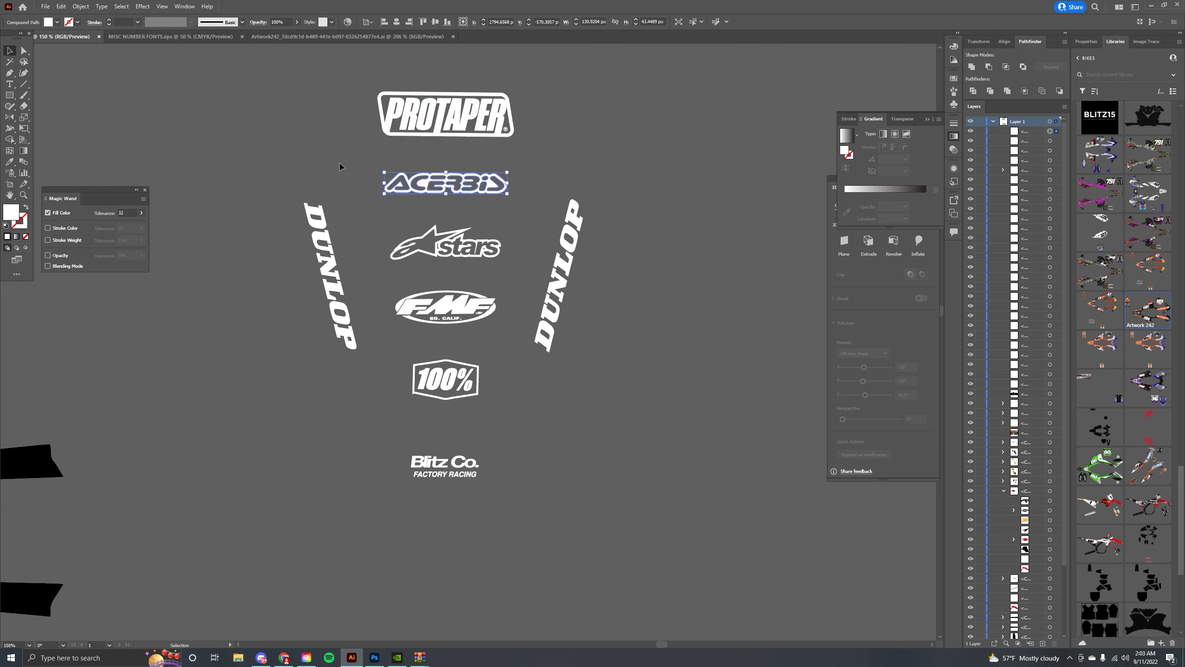
pyautogui.hotkey('ctrl', 'g')
pyautogui.moveTo(374, 218); pyautogui.dragTo(375, 217)
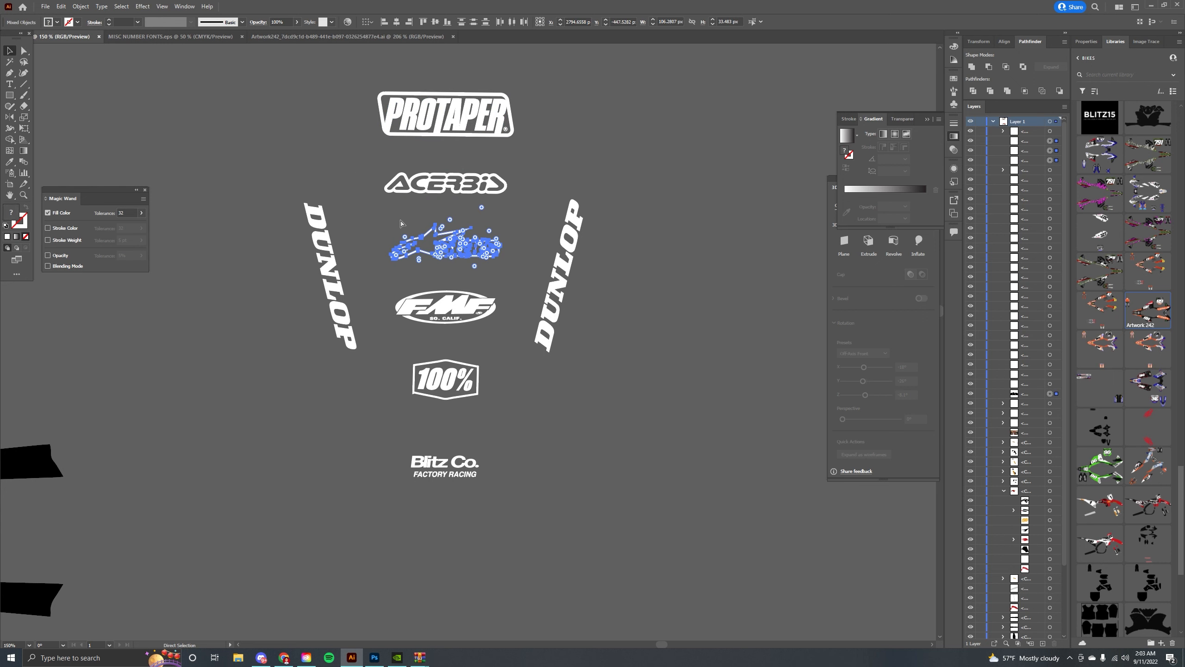
pyautogui.hotkey('ctrl', 'g')
pyautogui.moveTo(389, 283); pyautogui.dragTo(390, 283)
pyautogui.hotkey('ctrl', 'g')
pyautogui.moveTo(499, 406); pyautogui.dragTo(410, 351)
pyautogui.hotkey('ctrl', 'g')
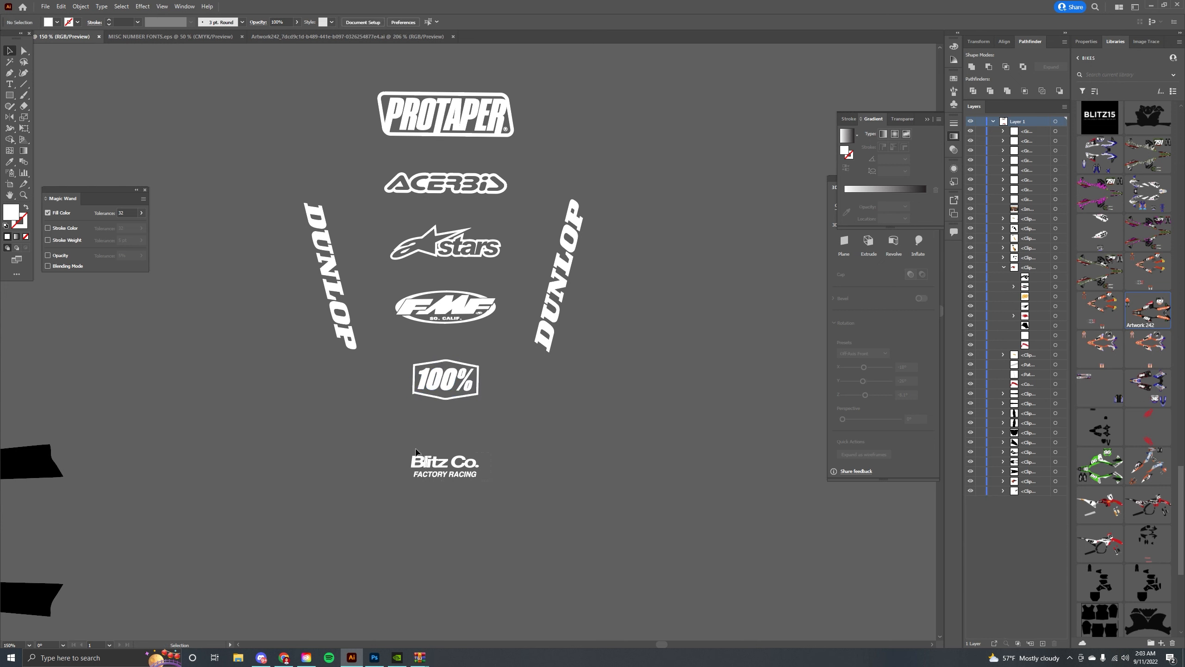
# Nudge the Protaper logo slightly to line it up in the logo column.
pyautogui.moveTo(416, 449); pyautogui.dragTo(404, 434)
pyautogui.click(490, 413)
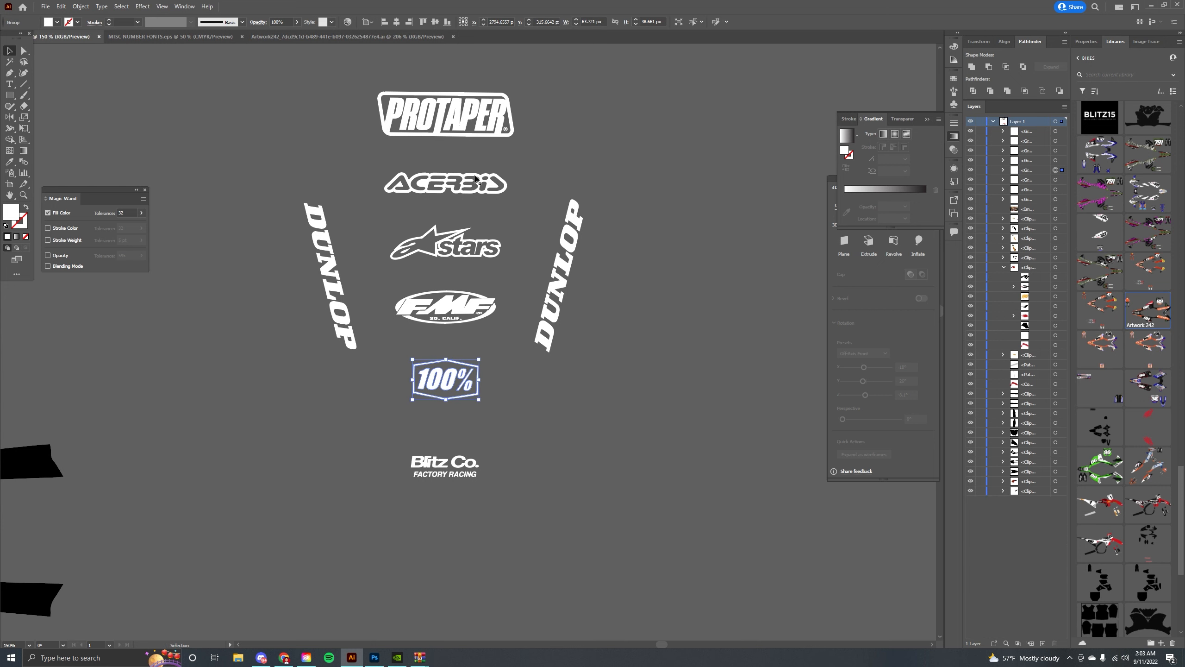
pyautogui.click(478, 135)
pyautogui.moveTo(514, 138); pyautogui.dragTo(508, 136)
pyautogui.hotkey('ctrl', '-')
pyautogui.hotkey('ctrl', '-')
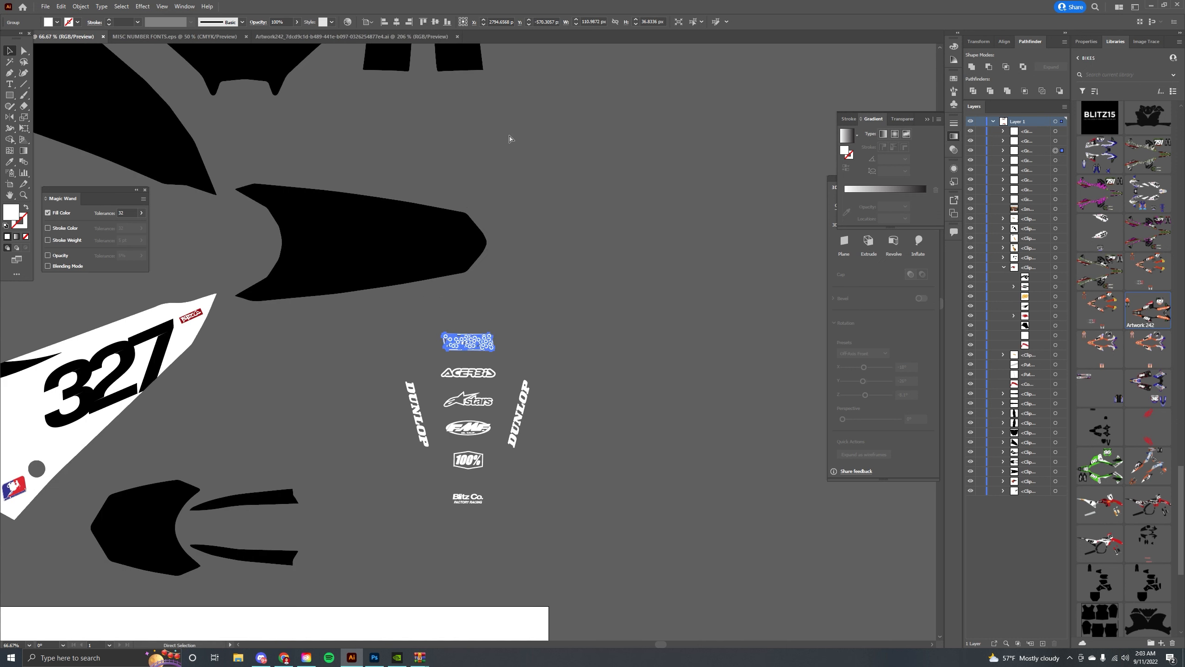
pyautogui.hotkey('ctrl', '+')
pyautogui.hotkey('ctrl', '+')
pyautogui.hotkey('ctrl', '+')
pyautogui.hotkey('ctrl', '+')
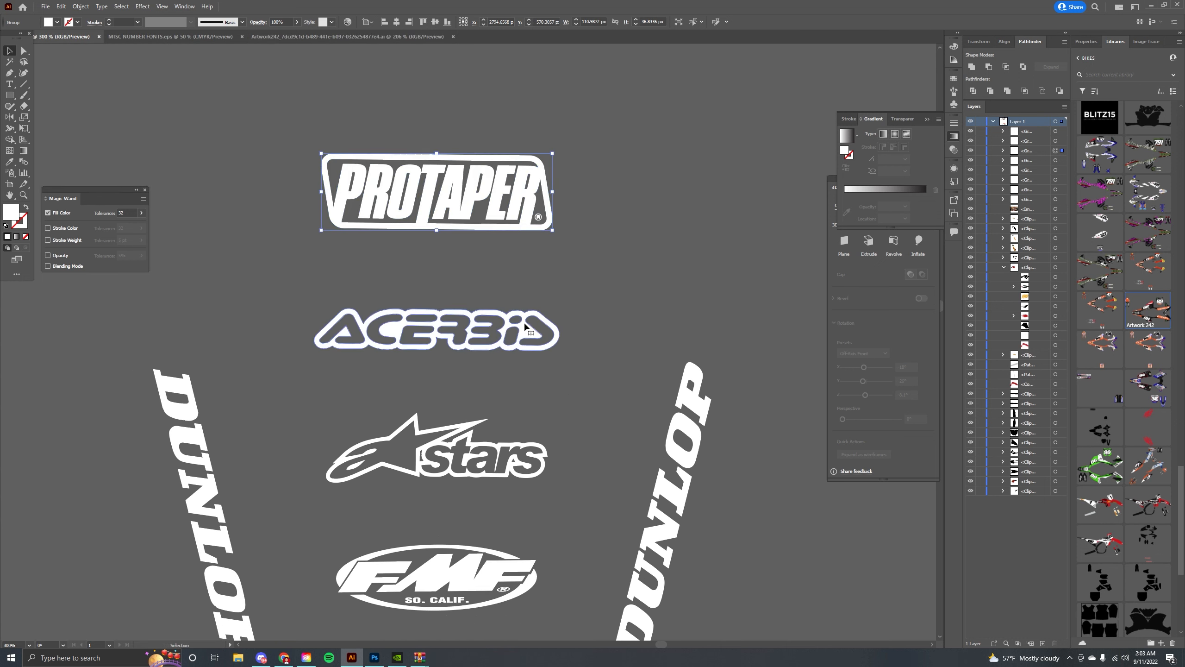
# Reposition the Acerbis, Alpinestars and FMF logos to even out the column spacing.
pyautogui.moveTo(562, 304); pyautogui.dragTo(553, 311)
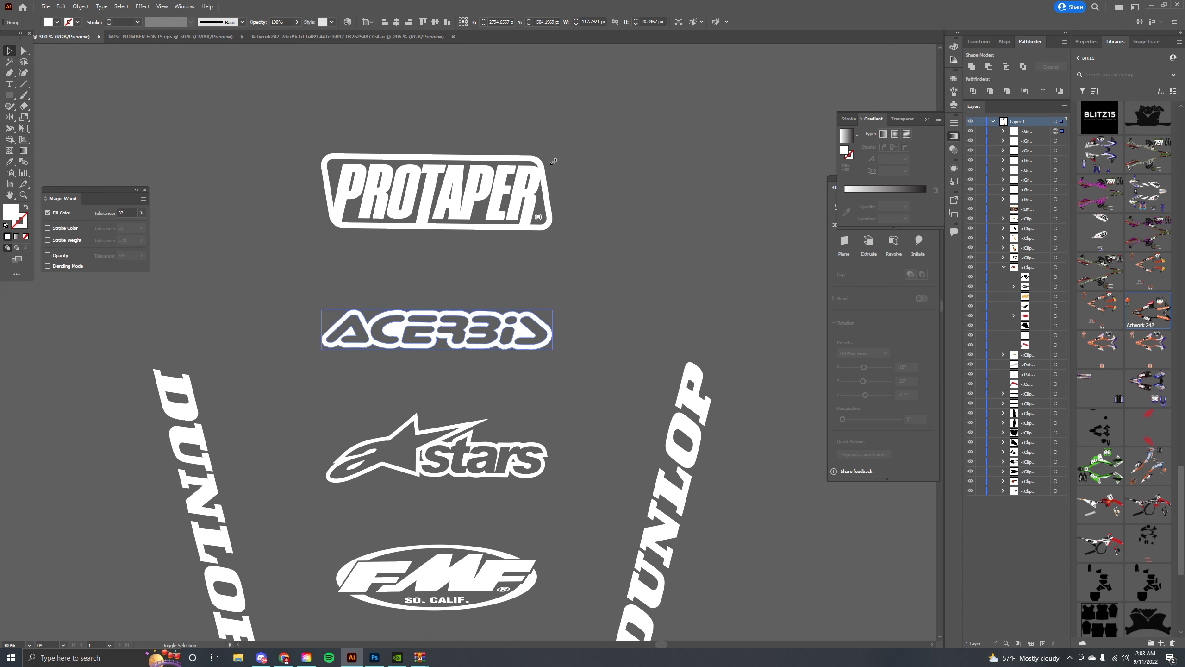
pyautogui.moveTo(506, 453); pyautogui.dragTo(523, 348)
pyautogui.click(547, 336)
pyautogui.click(550, 340)
pyautogui.moveTo(567, 311); pyautogui.dragTo(568, 58)
pyautogui.moveTo(512, 349); pyautogui.dragTo(509, 270)
pyautogui.click(516, 370)
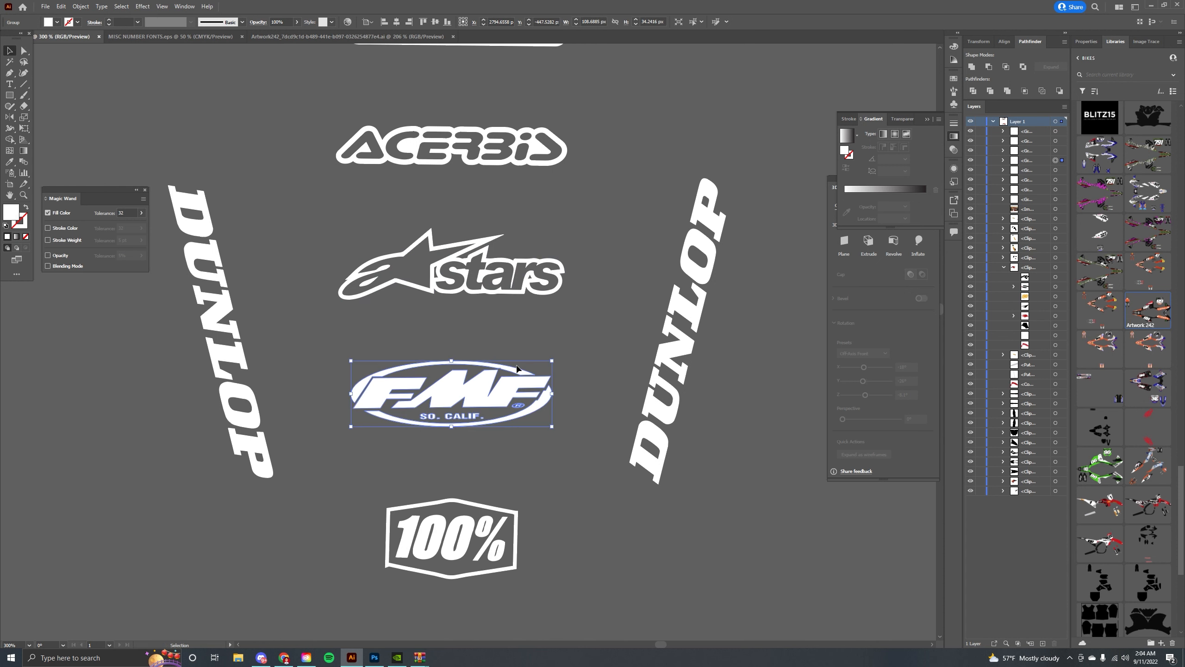
# Nudge the FMF logo down slightly and the Alpinestars logo up two steps.
pyautogui.hotkey('ctrl', '-')
pyautogui.hotkey('ctrl', '-')
pyautogui.hotkey('ctrl', '+')
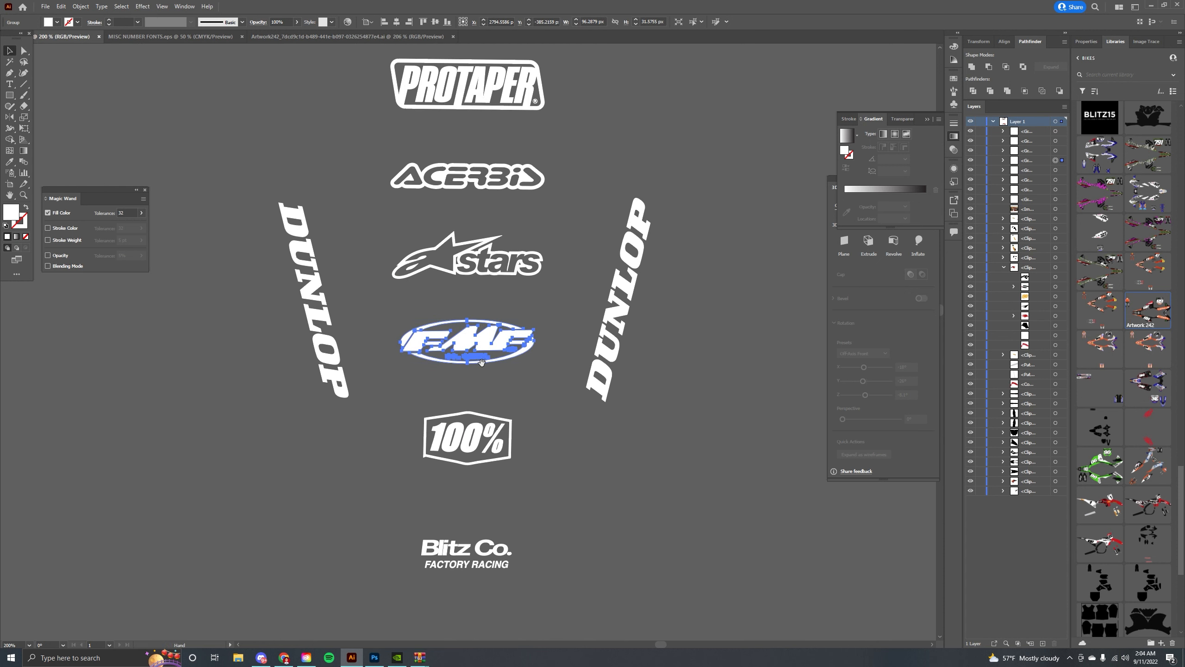
pyautogui.moveTo(481, 362); pyautogui.dragTo(482, 372)
pyautogui.click(490, 264)
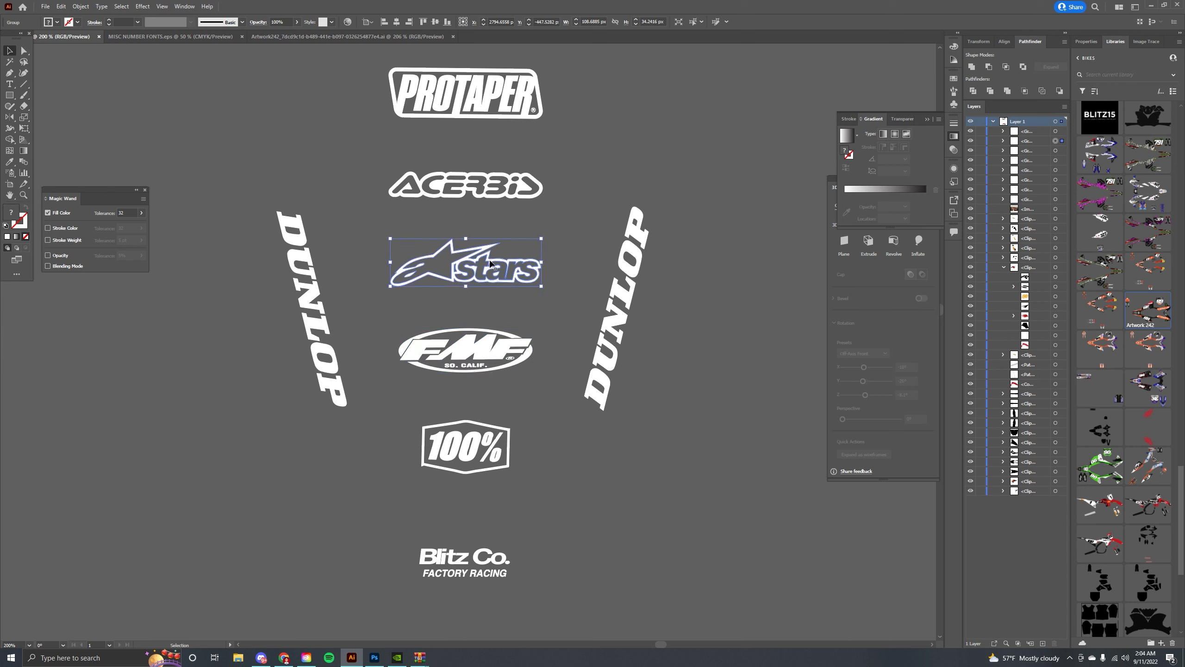
pyautogui.press('Up')
pyautogui.press('Up')
pyautogui.click(548, 303)
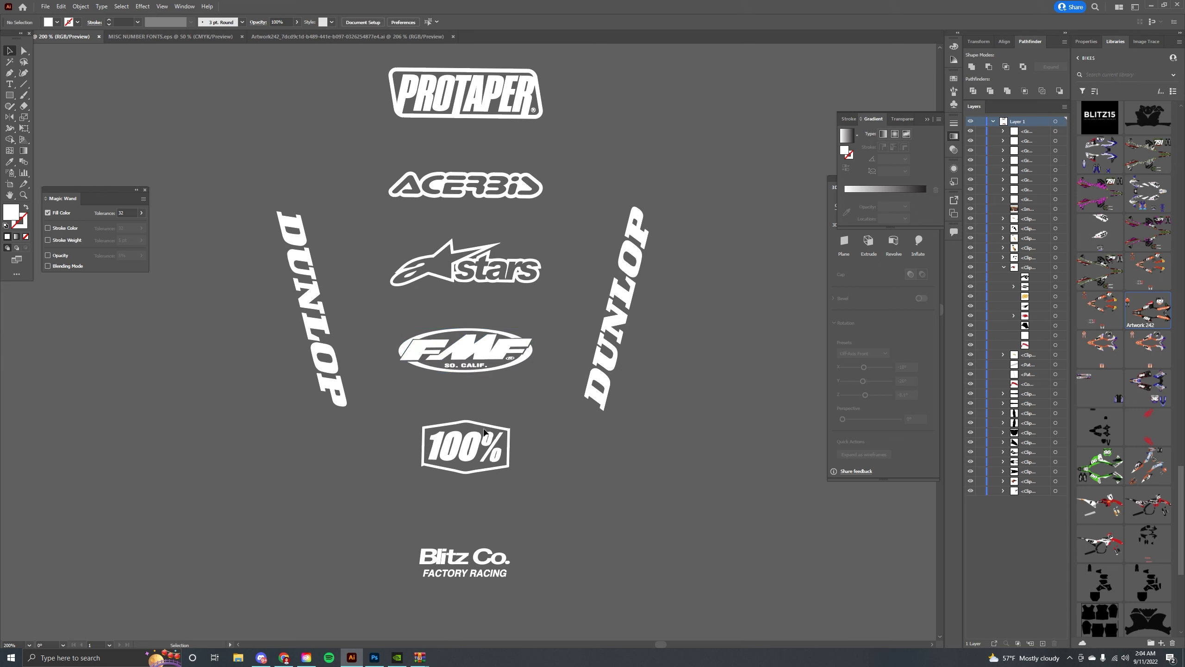
# Nudge the Acerbis logo up two steps to even the gaps in the column.
pyautogui.moveTo(523, 469); pyautogui.dragTo(400, 187)
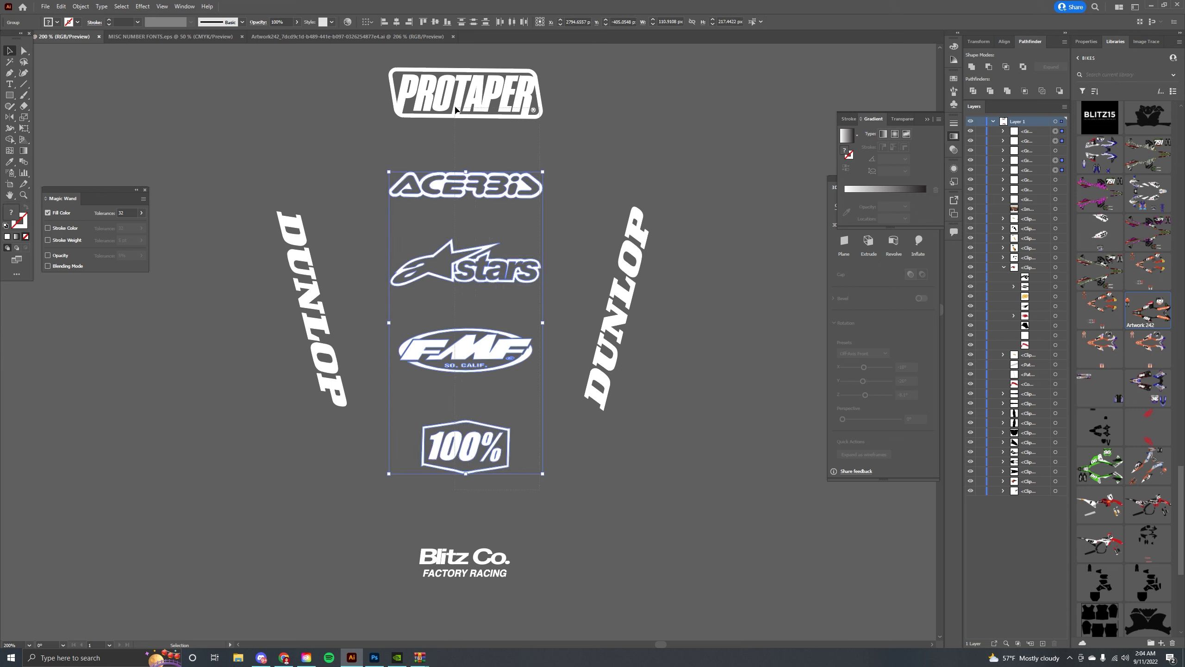
pyautogui.scroll(1, 539, 179)
pyautogui.click(525, 206)
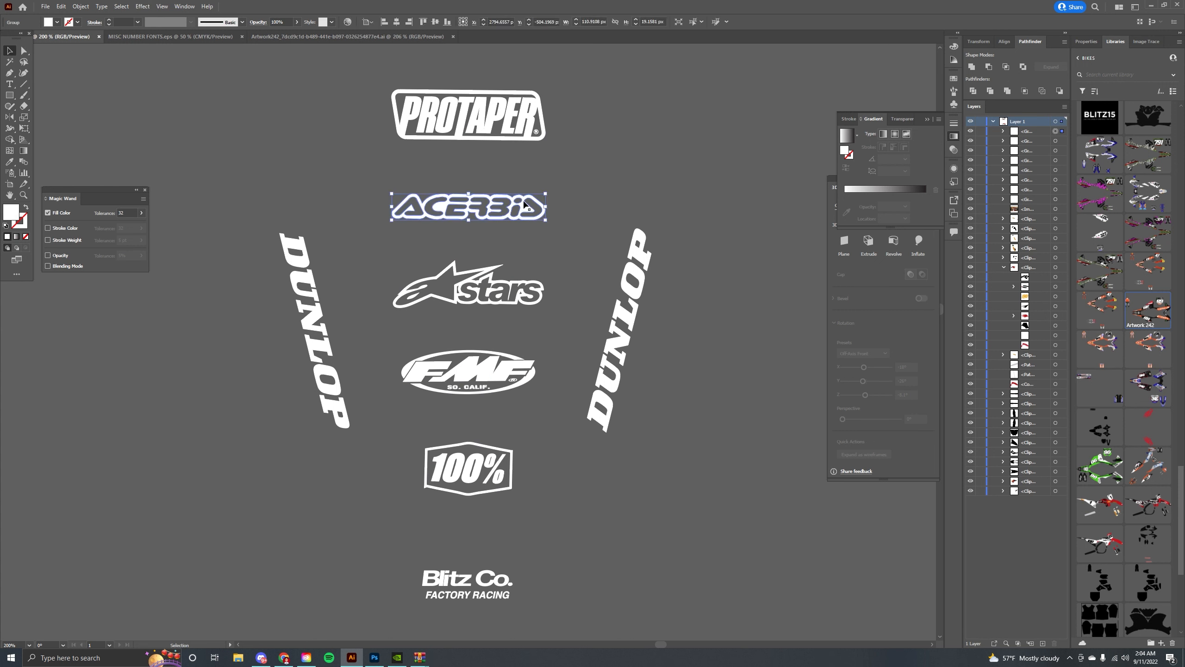
pyautogui.press('Up')
pyautogui.press('Up')
pyautogui.click(484, 273)
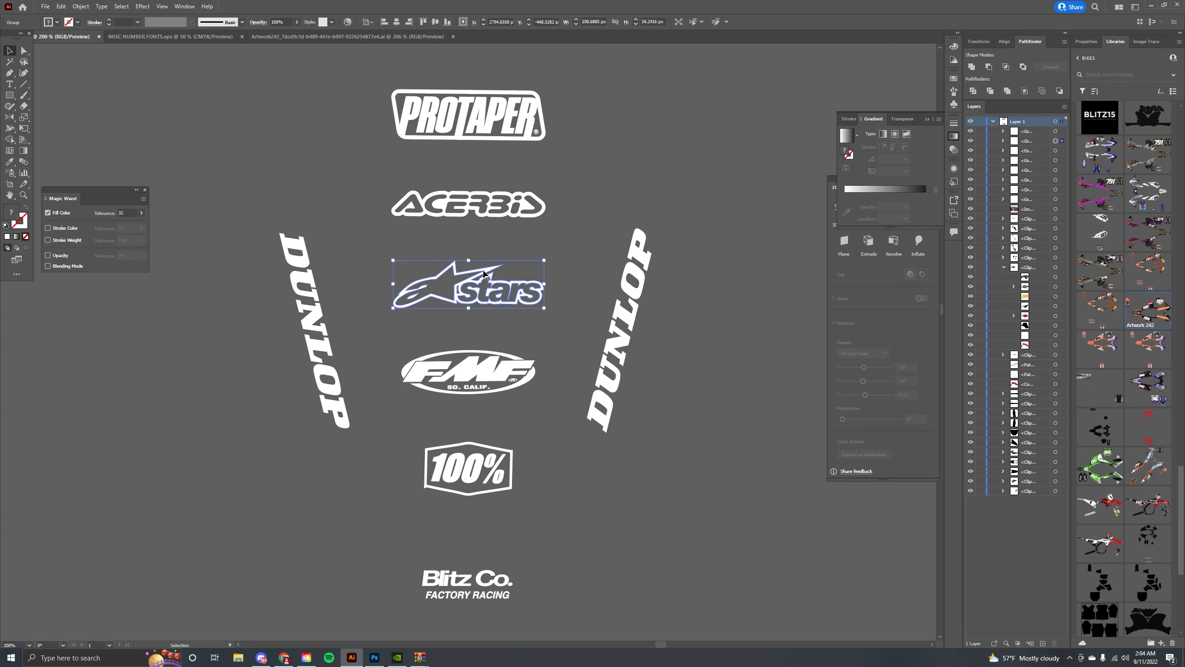
pyautogui.scroll(-2, 489, 558)
pyautogui.click(472, 541)
pyautogui.scroll(-4, 282, 310)
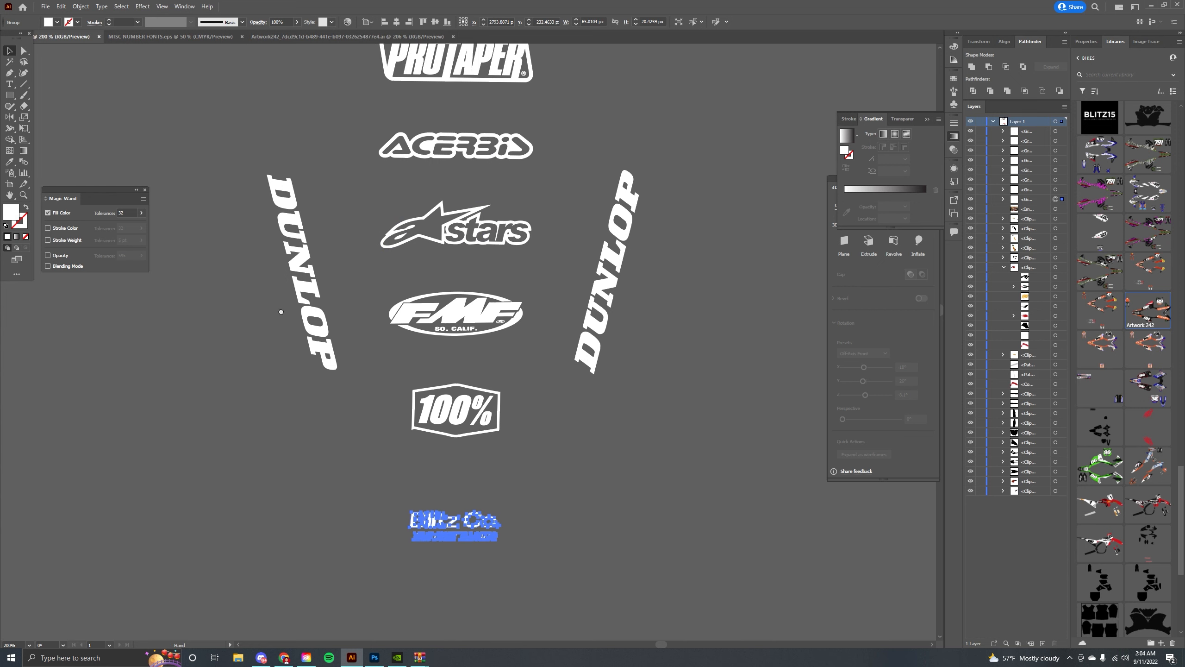
# Group the six stacked sponsor logos together, leaving the two Dunlop logos out.
pyautogui.moveTo(230, 209); pyautogui.dragTo(196, 254)
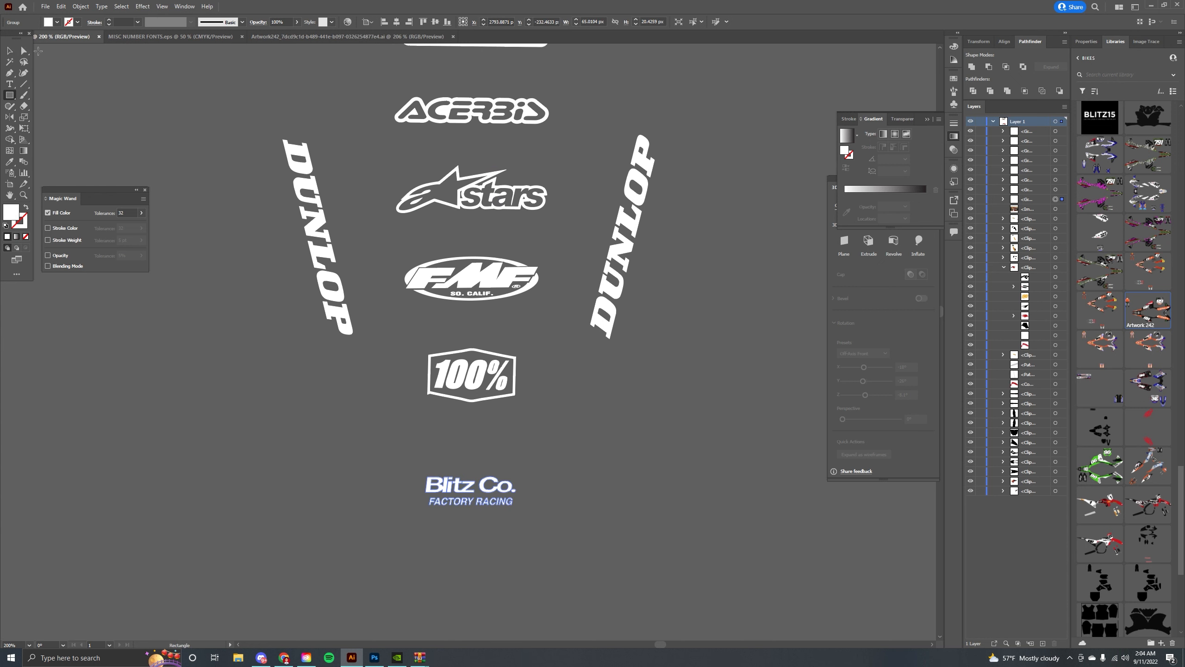
pyautogui.hotkey('ctrl', '-')
pyautogui.hotkey('ctrl', '-')
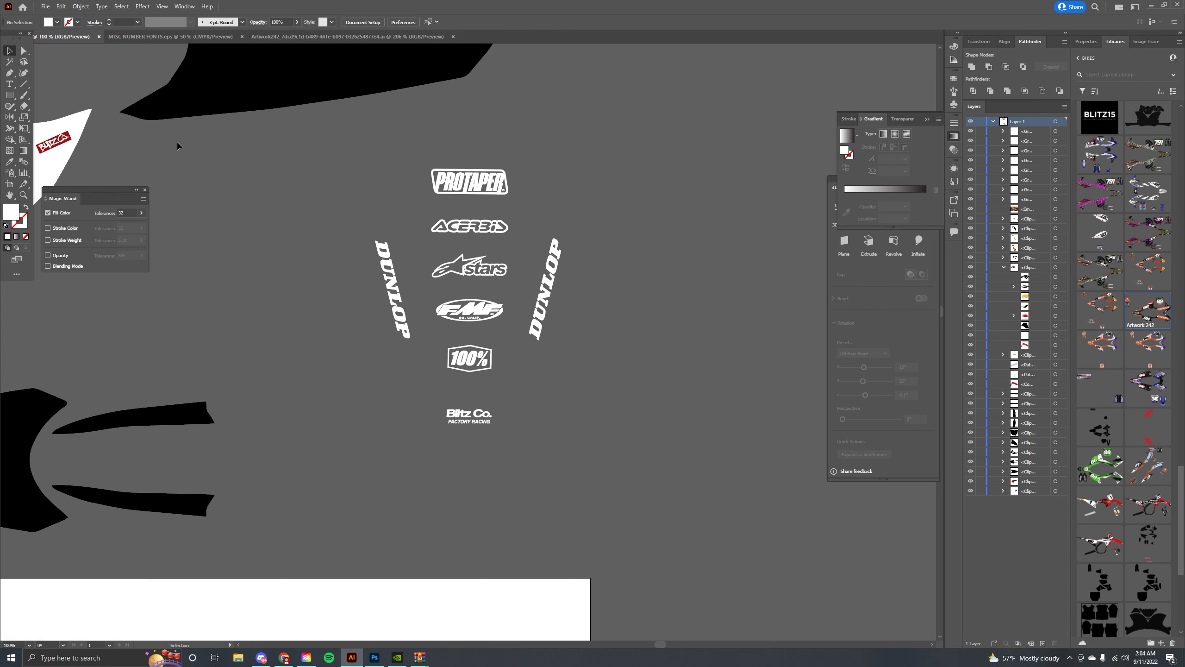
pyautogui.moveTo(440, 115); pyautogui.dragTo(439, 117)
pyautogui.hotkey('ctrl', 'g')
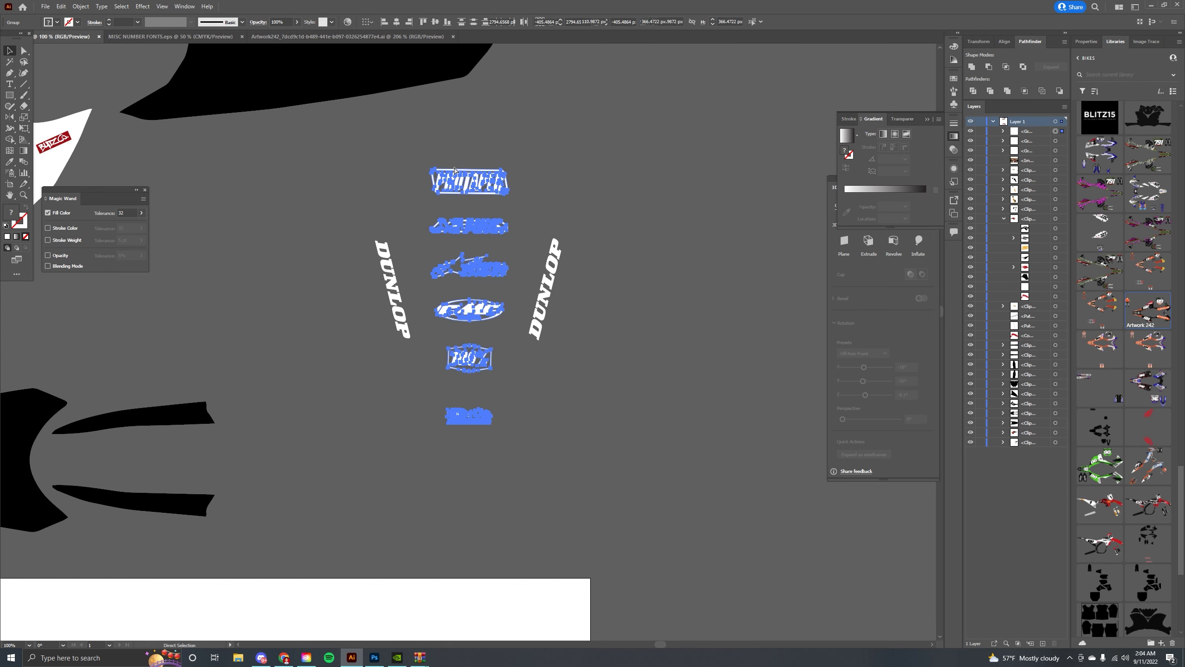
# Duplicate the logo group onto the rear fender and rotate it to run along the fender.
pyautogui.moveTo(438, 165); pyautogui.dragTo(344, 291)
pyautogui.moveTo(475, 340); pyautogui.dragTo(413, 252)
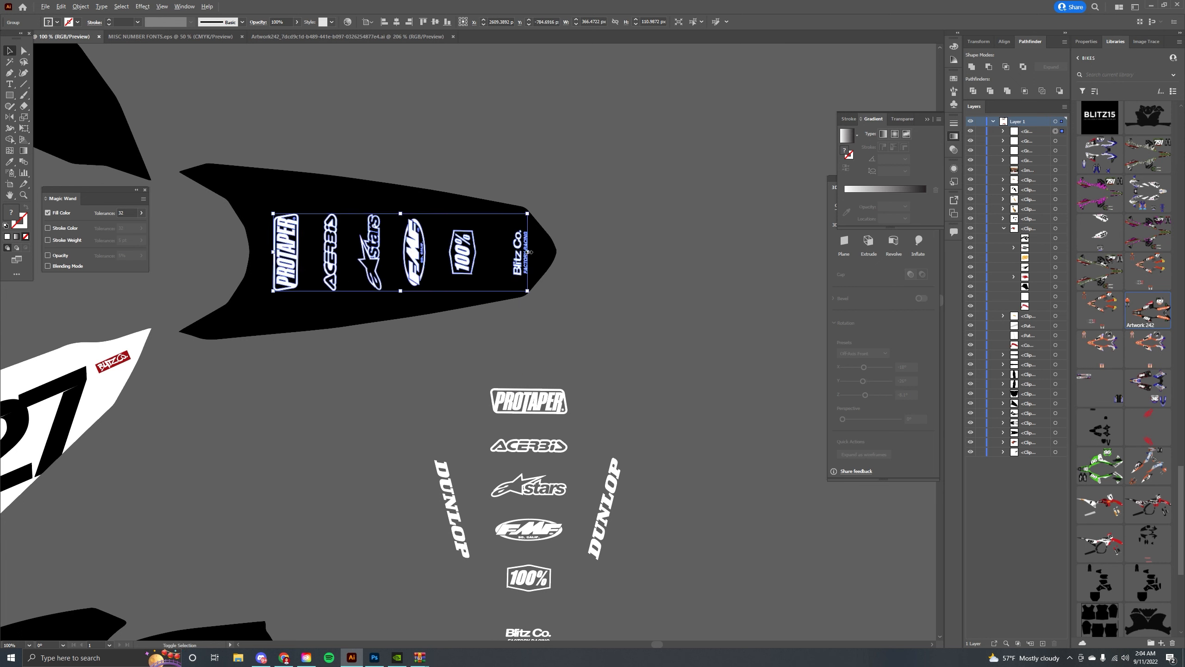
pyautogui.moveTo(530, 252); pyautogui.dragTo(526, 252)
pyautogui.moveTo(433, 205); pyautogui.dragTo(459, 222)
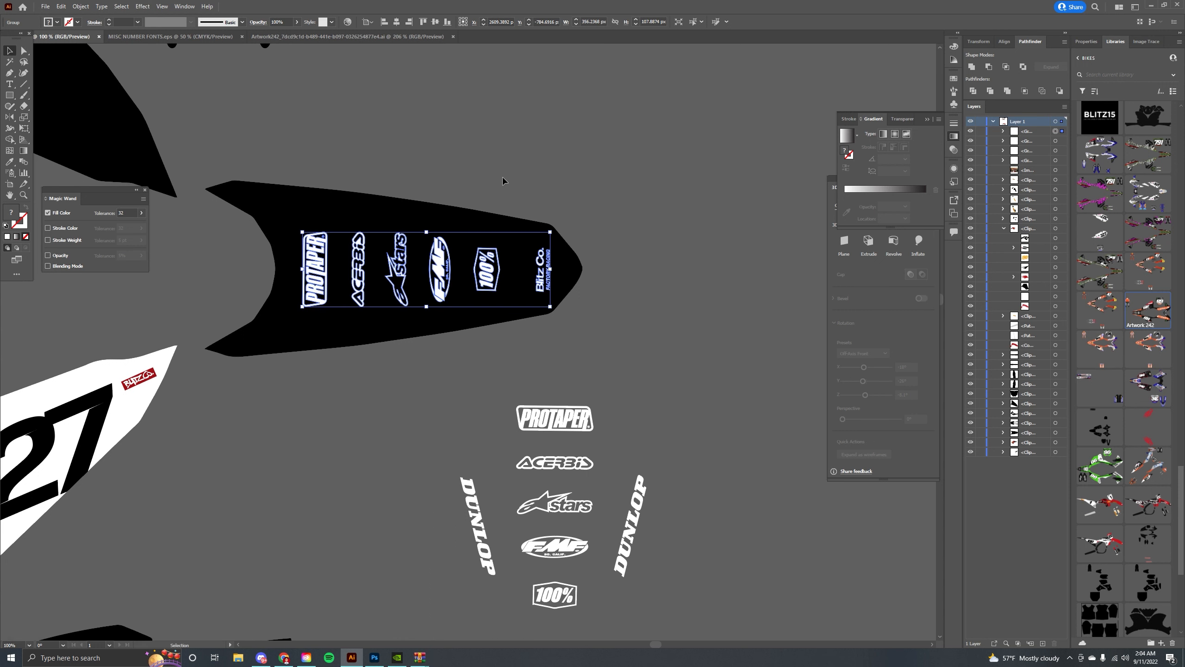
# Enter the rear fender's clip group and nudge the logos down and left.
pyautogui.click(505, 180)
pyautogui.click(444, 253)
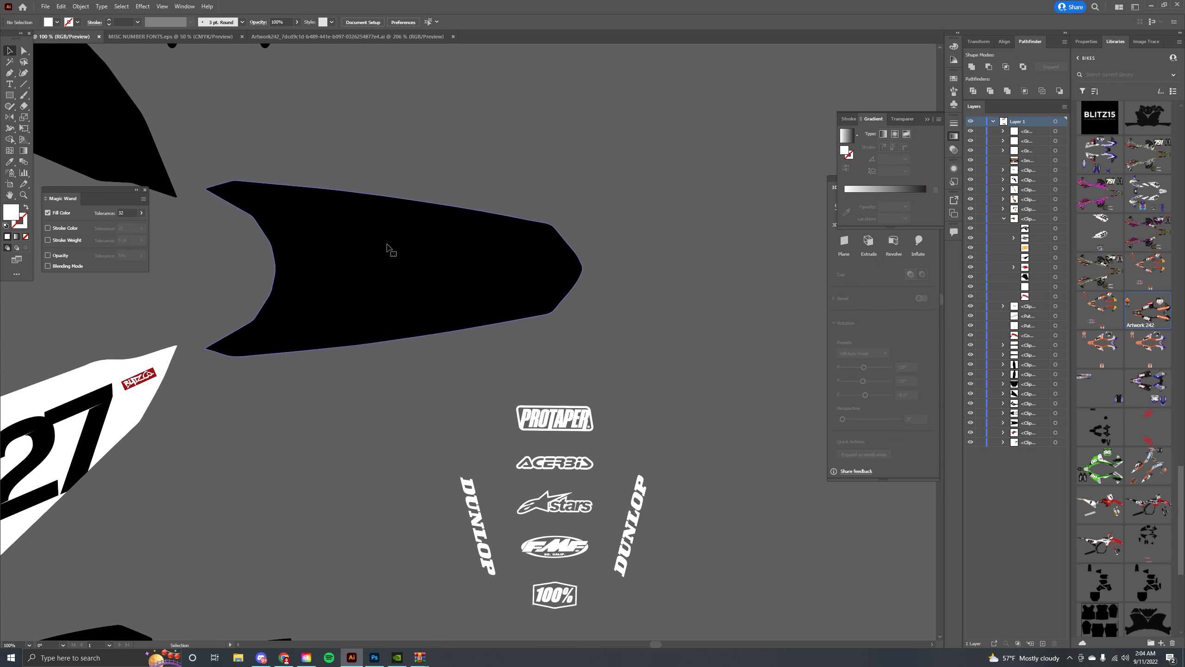
pyautogui.doubleClick(389, 252)
pyautogui.hotkey('ctrl', '-')
pyautogui.hotkey('ctrl', '-')
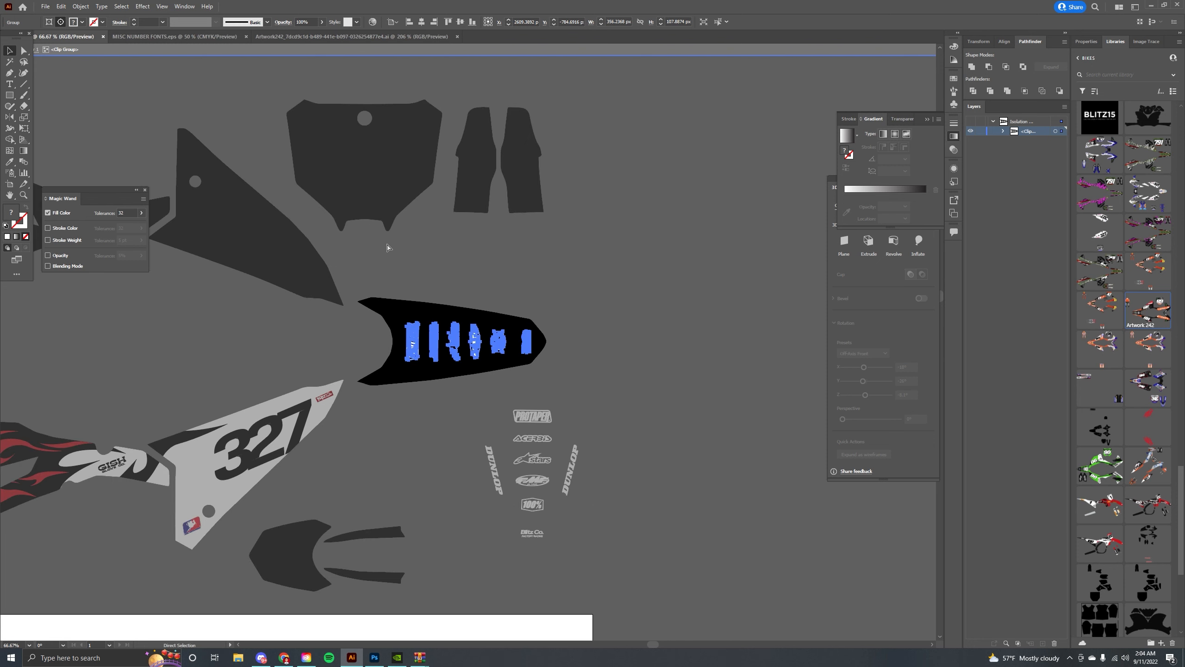
pyautogui.hotkey('ctrl', '=')
pyautogui.hotkey('ctrl', '=')
pyautogui.hotkey('ctrl', '=')
pyautogui.hotkey('ctrl', '=')
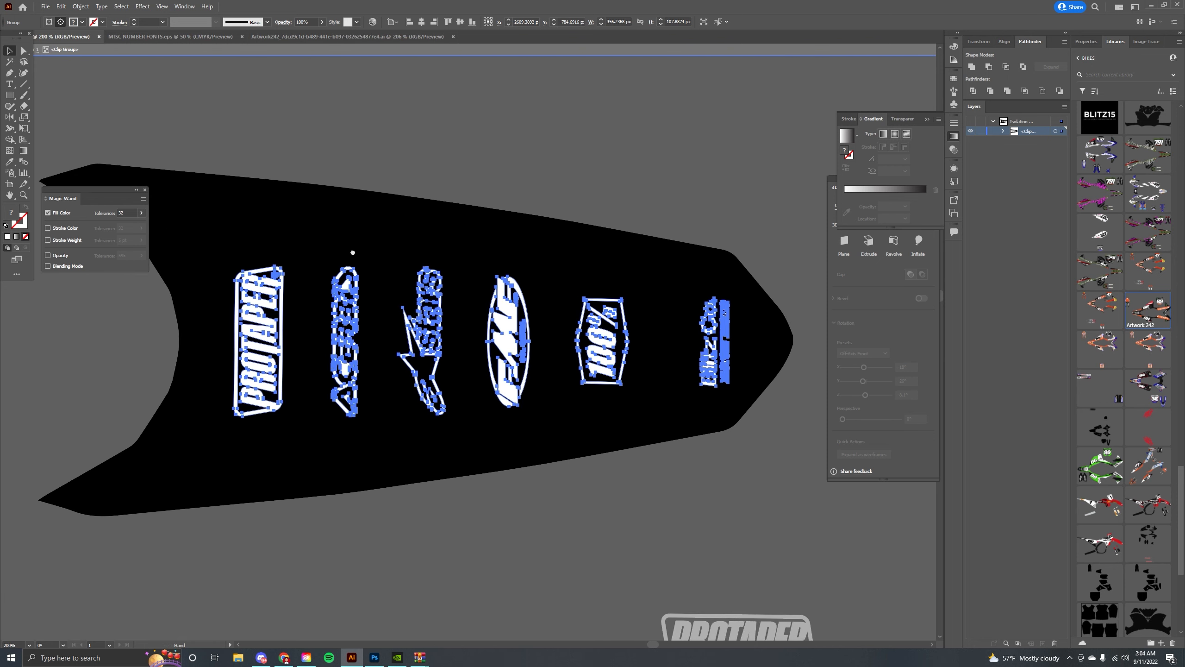
pyautogui.moveTo(355, 336); pyautogui.dragTo(265, 274)
pyautogui.press('Down')
pyautogui.press('Left')
# Move the Blitz Co. logo toward the fender tip and nudge the other five logos down.
pyautogui.doubleClick(655, 303)
pyautogui.moveTo(655, 303); pyautogui.dragTo(684, 295)
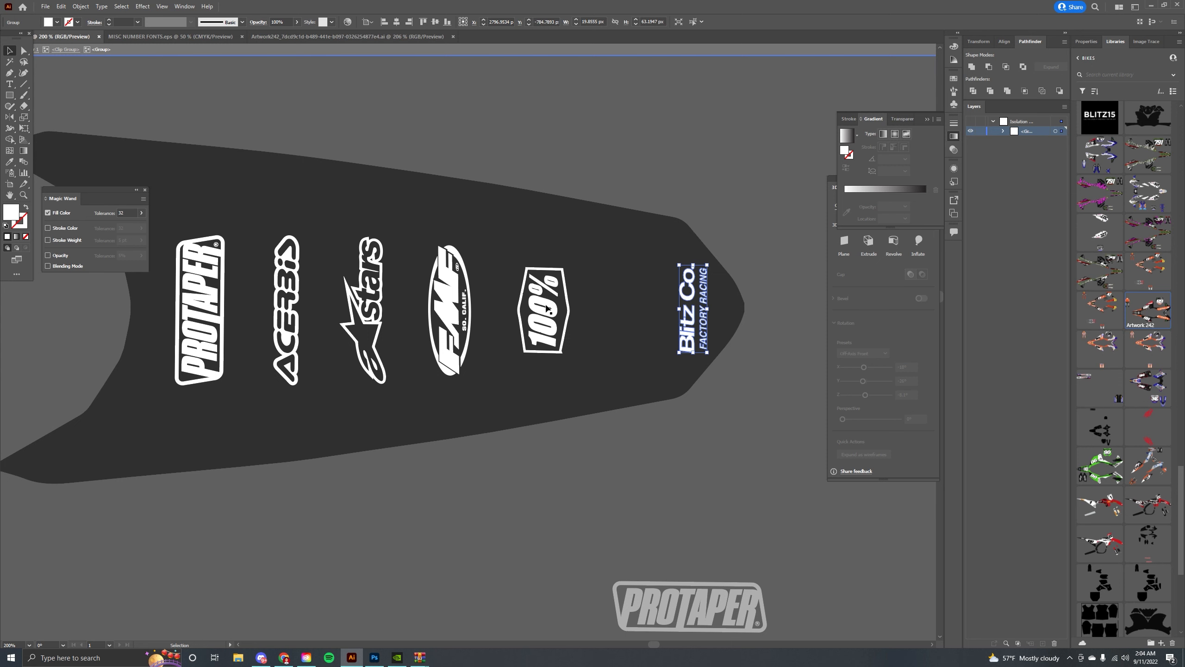
pyautogui.moveTo(596, 381); pyautogui.dragTo(170, 229)
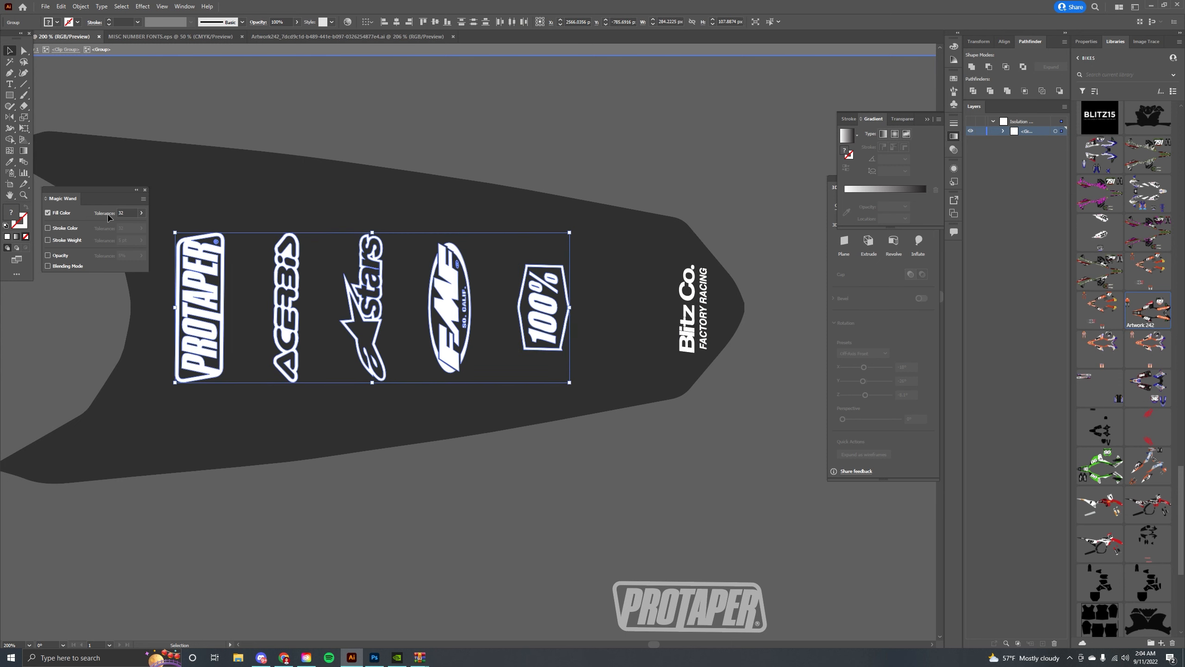
pyautogui.press('Down')
pyautogui.moveTo(487, 277); pyautogui.dragTo(233, 241)
pyautogui.click(595, 166)
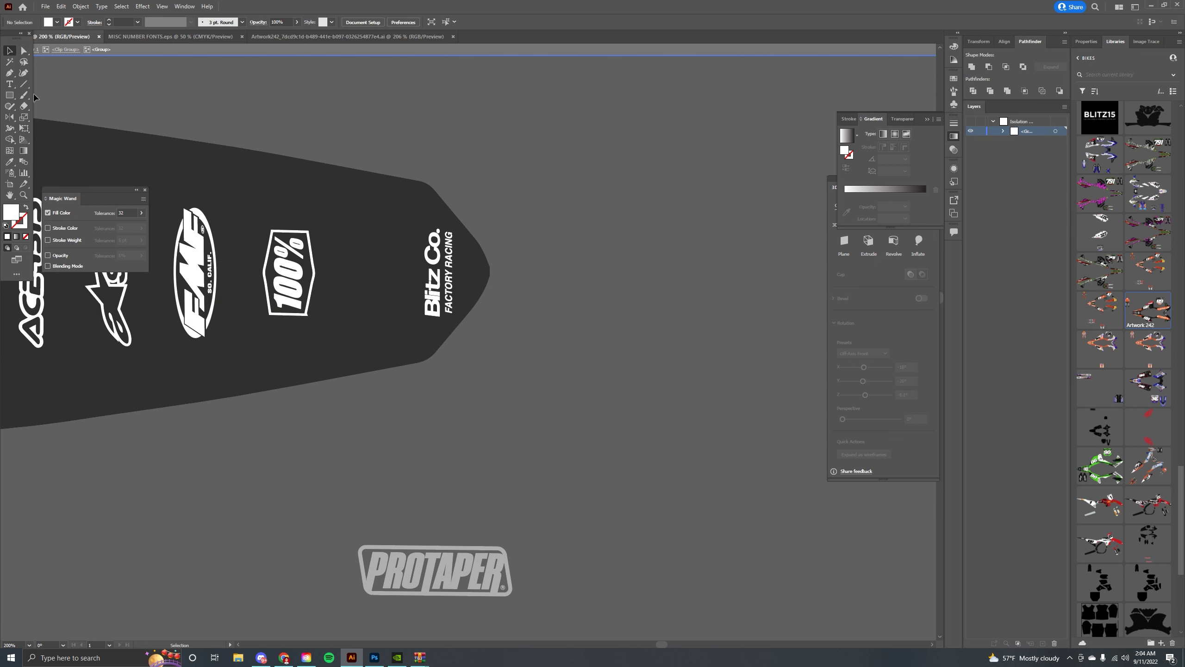
# Draw a triangle with the Pen tool covering the pointed tip of the rear fender.
pyautogui.click(534, 306)
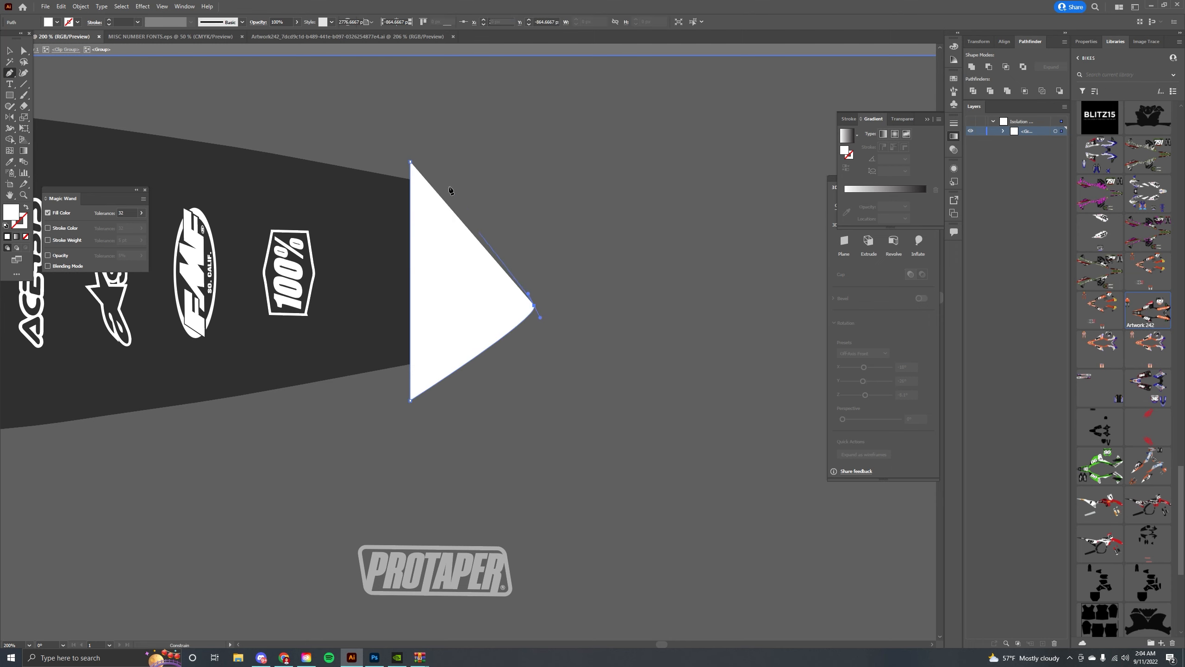
pyautogui.click(413, 120)
pyautogui.click(410, 161)
pyautogui.moveTo(302, 187); pyautogui.dragTo(770, 206)
pyautogui.moveTo(132, 266); pyautogui.dragTo(541, 242)
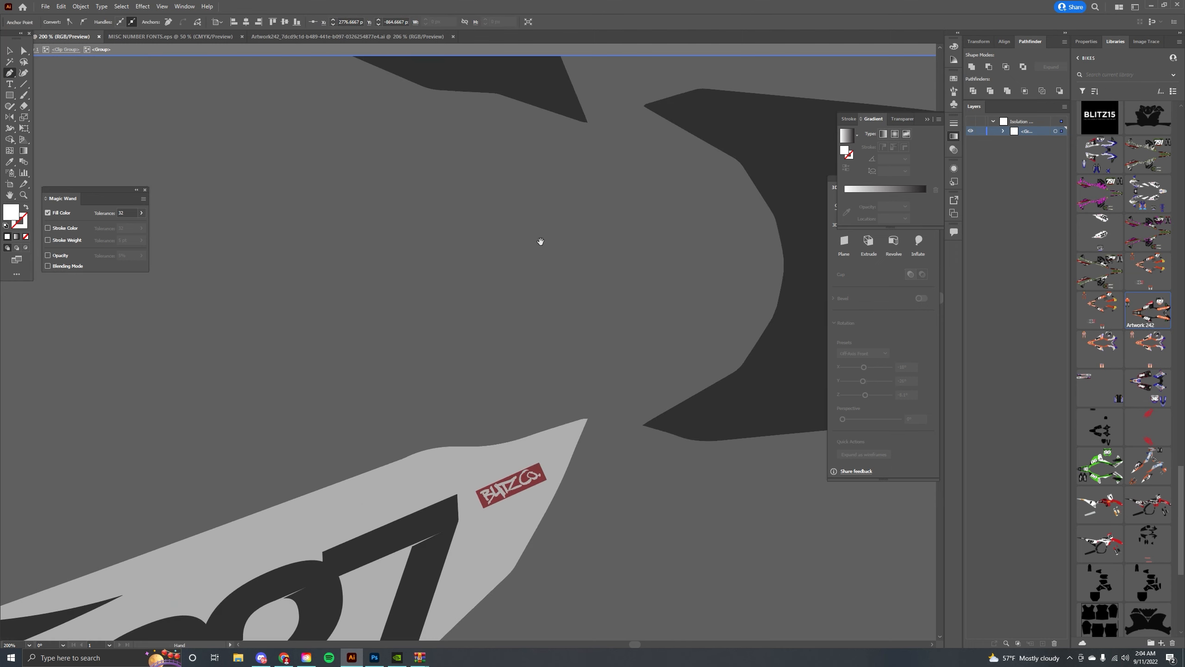
# Fill the fender-tip triangle with the red flame colour using the Eyedropper.
pyautogui.press('i')
pyautogui.moveTo(182, 555); pyautogui.dragTo(808, 145)
pyautogui.moveTo(140, 348); pyautogui.dragTo(259, 392)
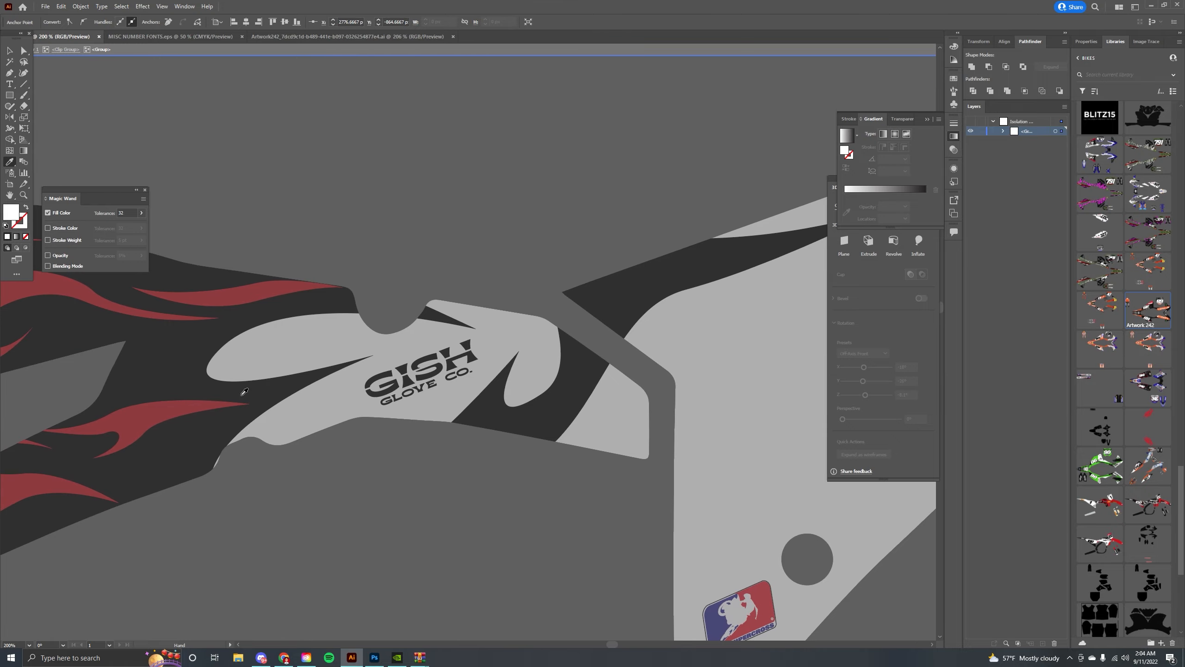
pyautogui.moveTo(695, 298); pyautogui.dragTo(195, 399)
pyautogui.moveTo(747, 262); pyautogui.dragTo(187, 378)
pyautogui.moveTo(700, 271); pyautogui.dragTo(173, 391)
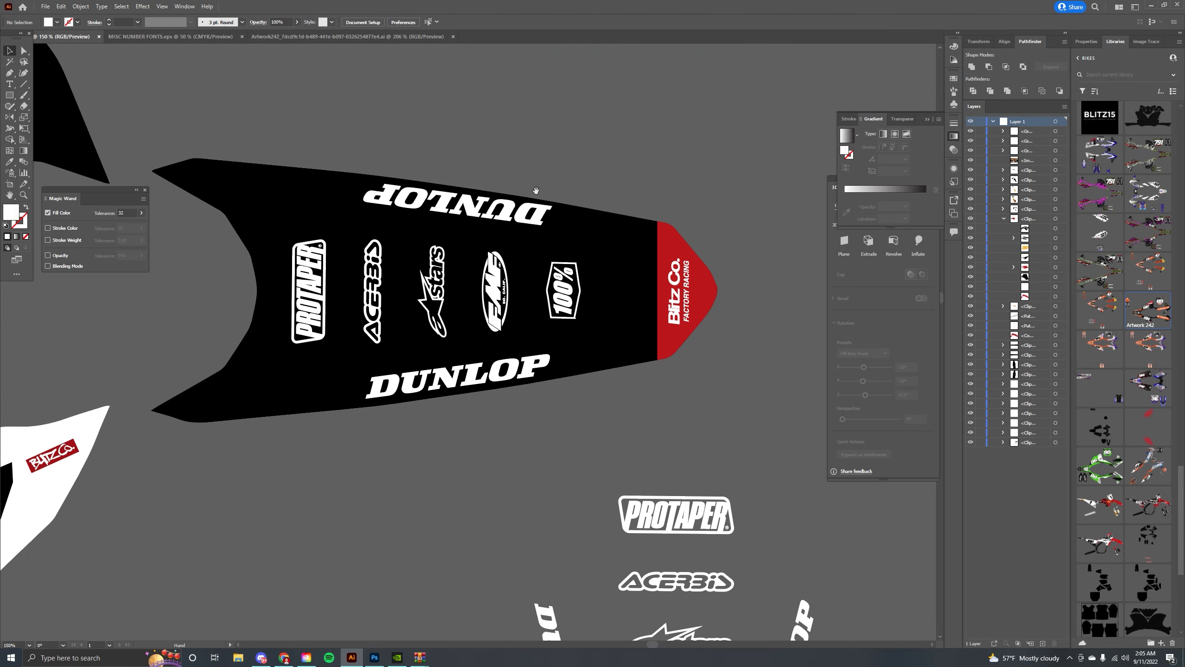
# Fill the rear fender's background white using the Eyedropper on the white shroud.
pyautogui.moveTo(423, 248); pyautogui.dragTo(453, 235)
pyautogui.click(316, 192)
pyautogui.press('i')
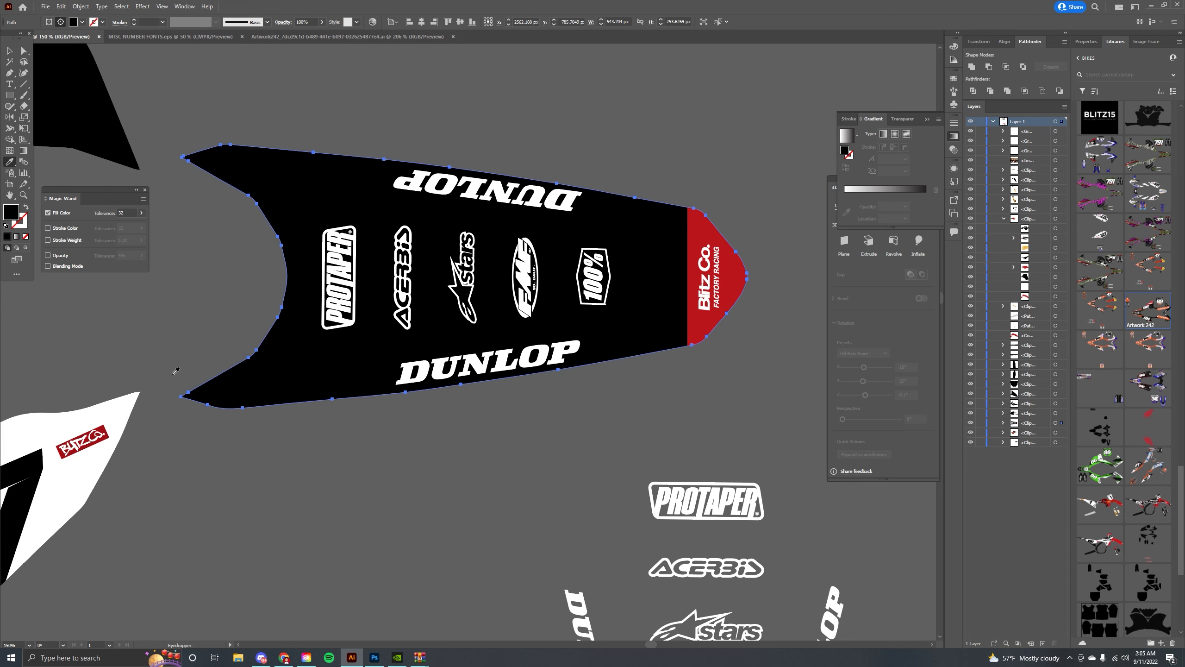
pyautogui.click(129, 403)
pyautogui.click(8, 51)
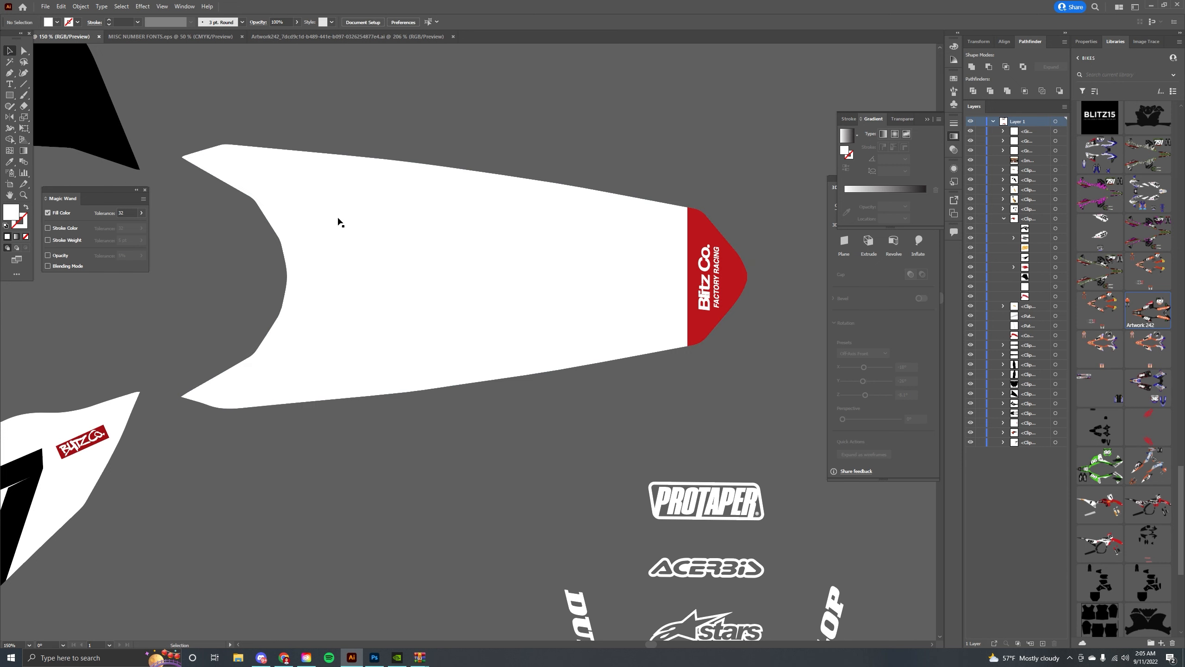
# Recolour the five centre logos on the rear fender black using the Eyedropper.
pyautogui.doubleClick(333, 249)
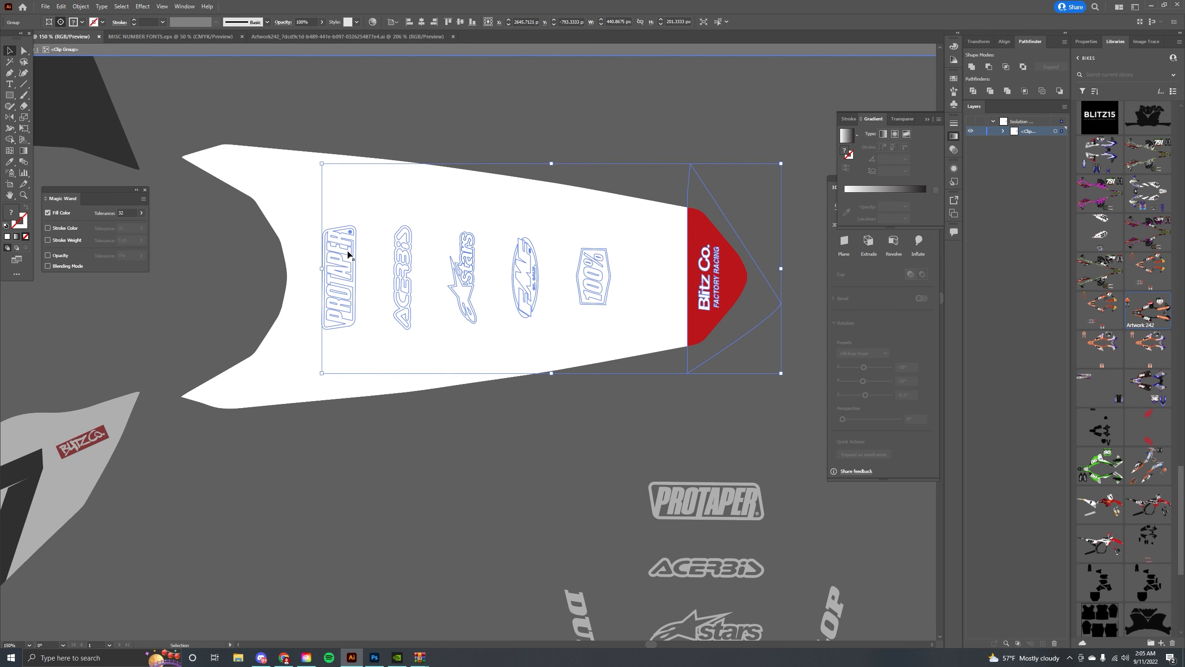
pyautogui.doubleClick(349, 255)
pyautogui.moveTo(613, 430); pyautogui.dragTo(612, 429)
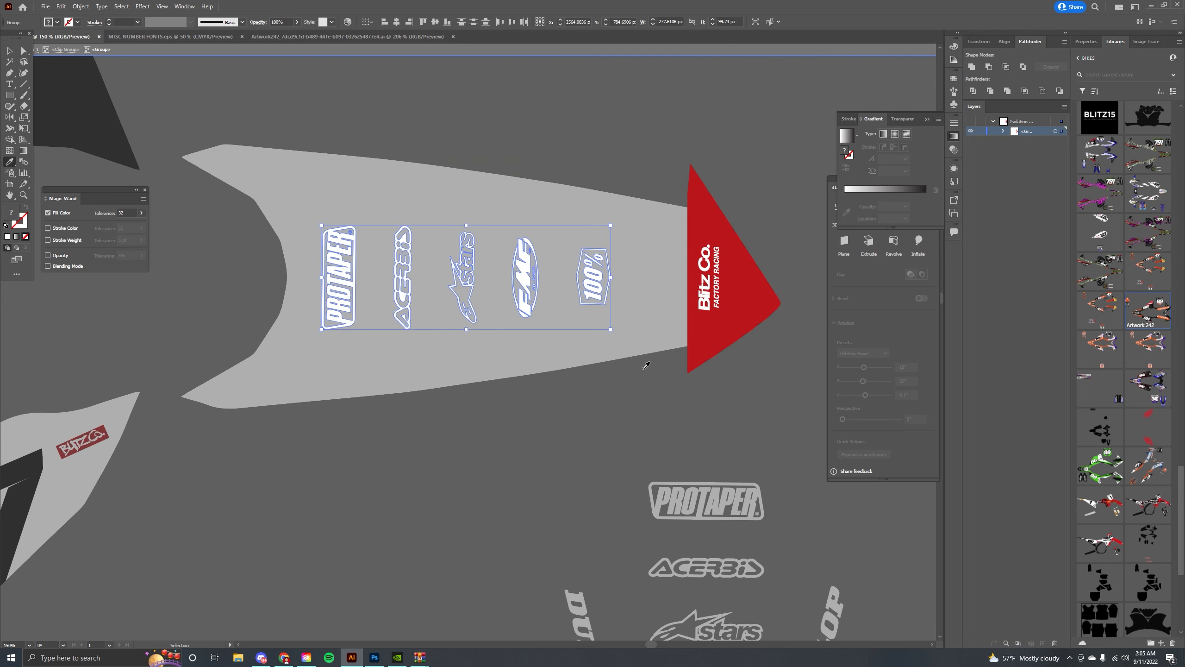
pyautogui.click(701, 345)
pyautogui.moveTo(280, 397); pyautogui.dragTo(494, 363)
pyautogui.click(239, 439)
pyautogui.moveTo(421, 341); pyautogui.dragTo(178, 372)
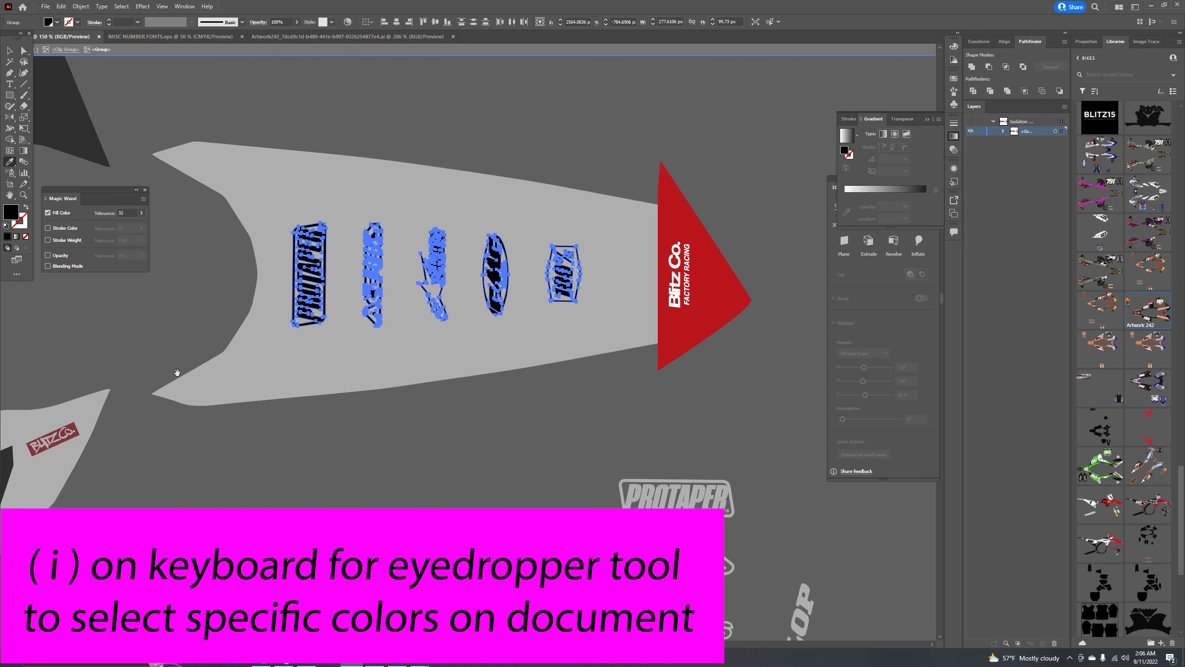
pyautogui.click(9, 51)
pyautogui.doubleClick(277, 118)
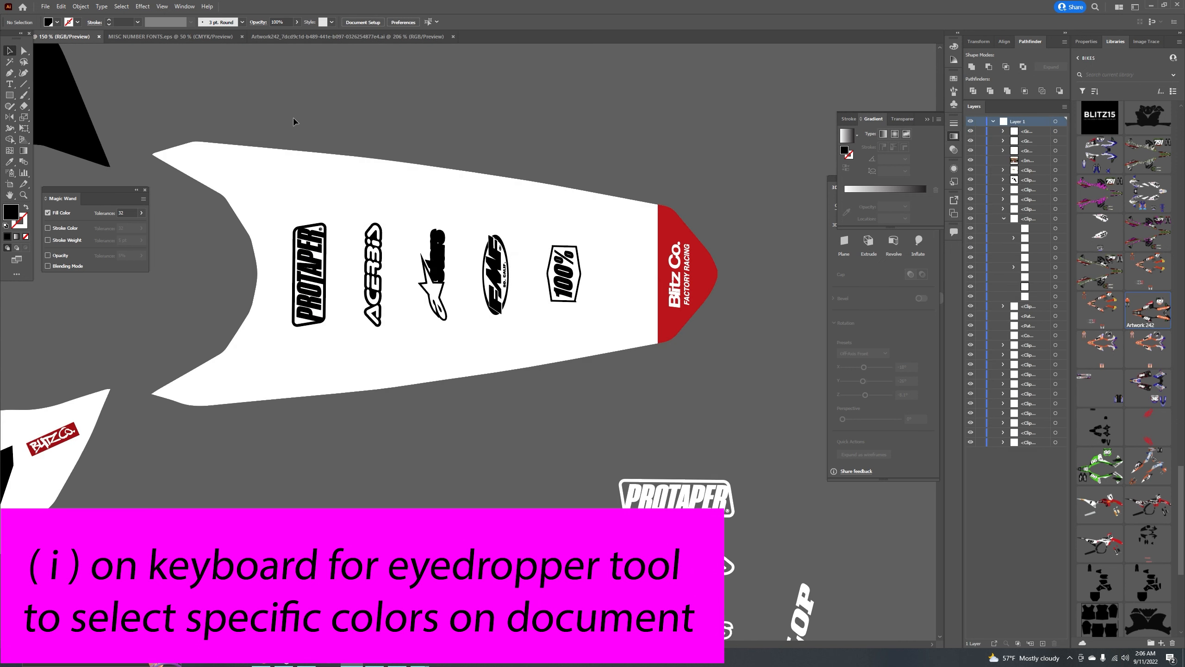
# Zoom in to examine the Alpinestars logo's lettering on the rear fender.
pyautogui.hotkey('ctrl', '+')
pyautogui.hotkey('ctrl', '+')
pyautogui.hotkey('ctrl', '+')
pyautogui.hotkey('ctrl', '+')
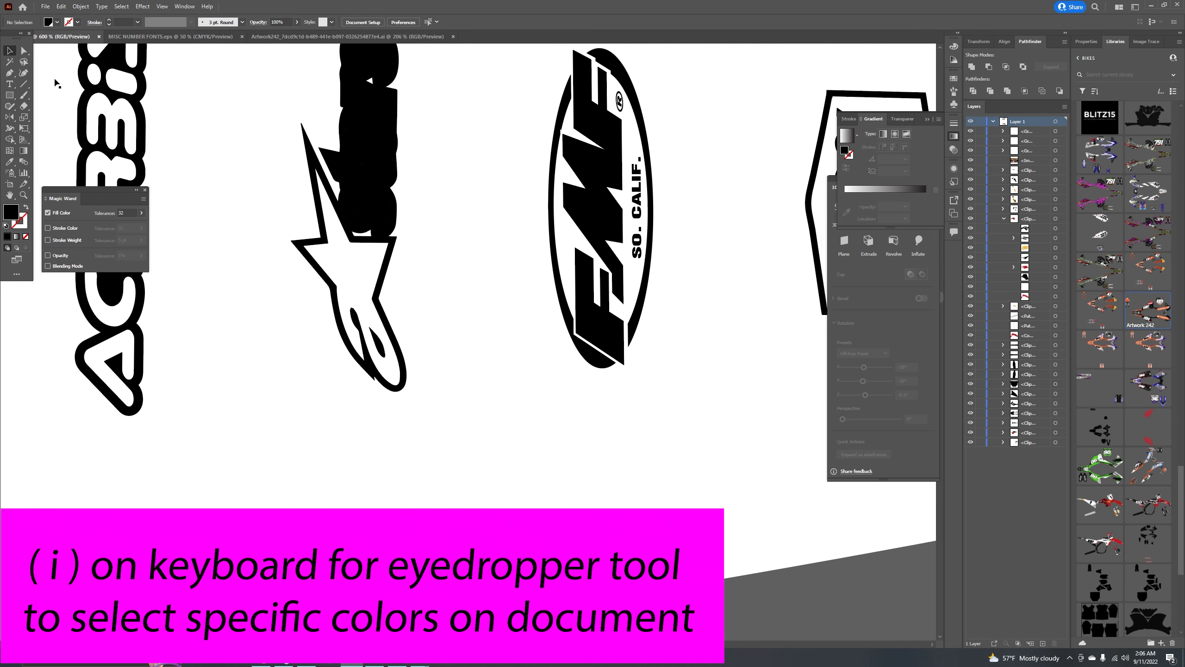
pyautogui.moveTo(277, 206); pyautogui.dragTo(346, 337)
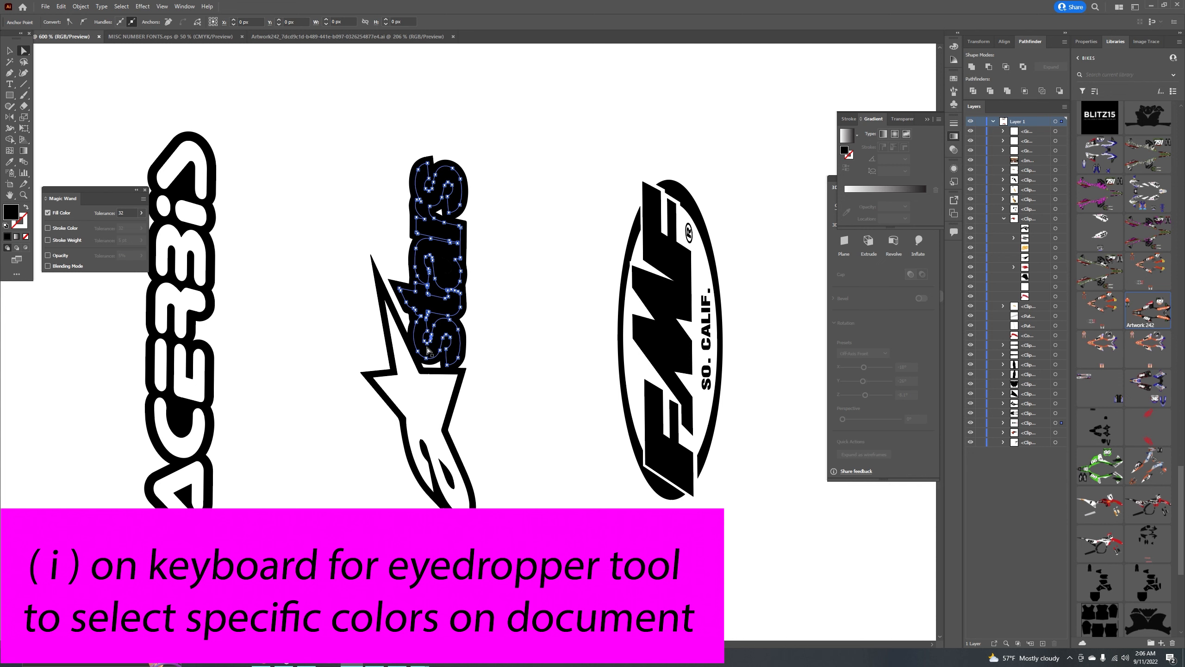
pyautogui.hotkey('ctrl', '-')
pyautogui.hotkey('ctrl', '-')
pyautogui.hotkey('ctrl', '-')
pyautogui.hotkey('ctrl', '-')
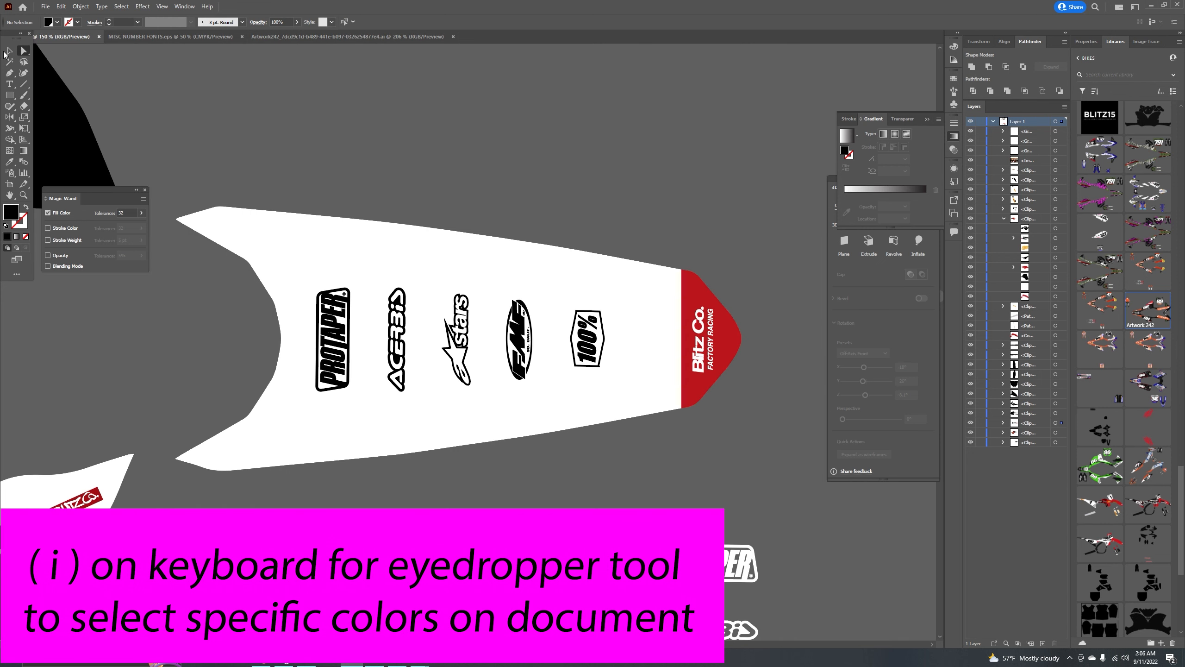
# Recolour both Dunlop texts on the rear fender black using the Eyedropper.
pyautogui.doubleClick(447, 276)
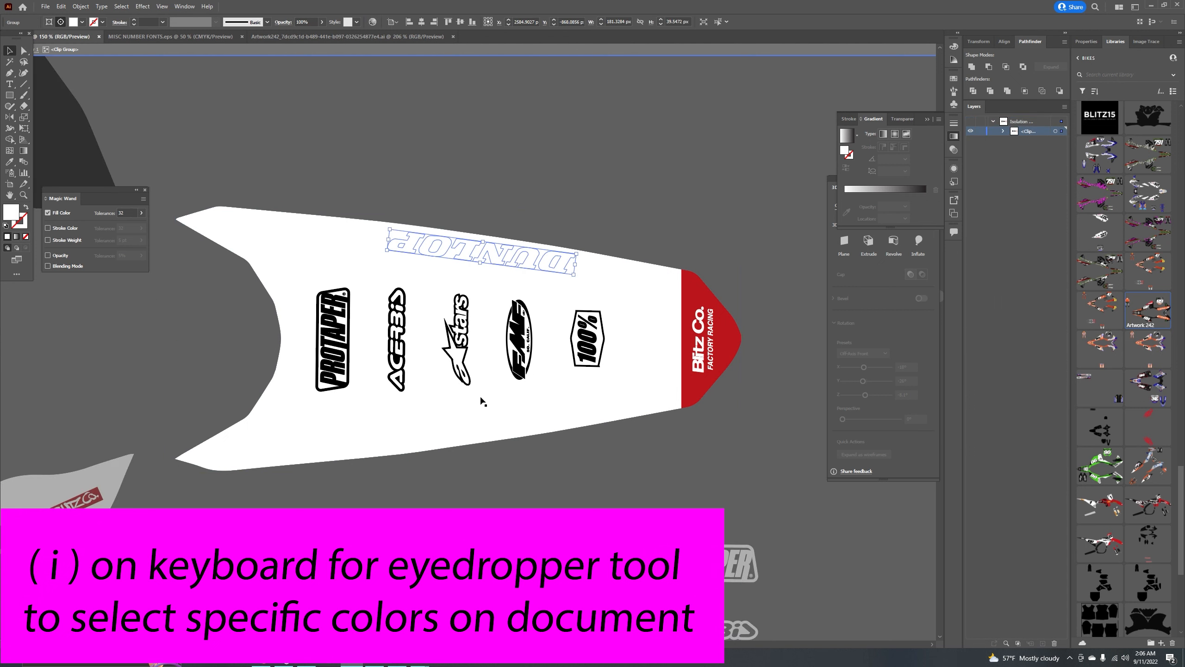
pyautogui.click(472, 426)
pyautogui.press('i')
pyautogui.click(520, 371)
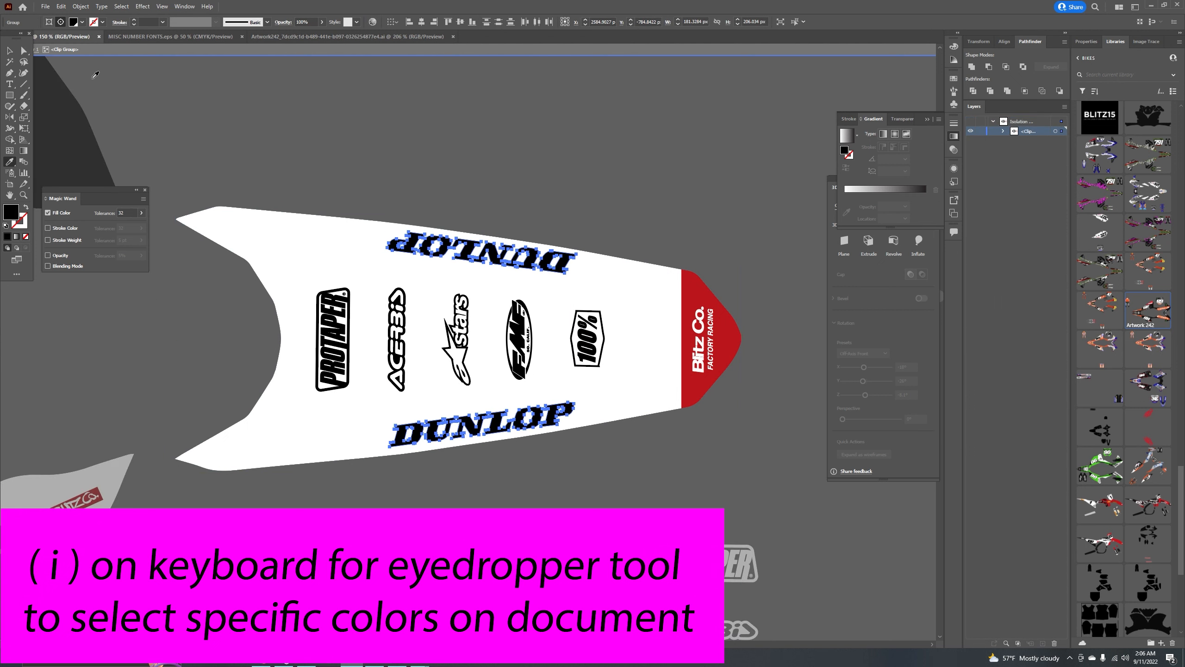
pyautogui.press('v')
pyautogui.doubleClick(373, 158)
# Fill the rear fender's background with the red flame colour using the Eyedropper.
pyautogui.hotkey('ctrl', '-')
pyautogui.hotkey('ctrl', '-')
pyautogui.hotkey('ctrl', '-')
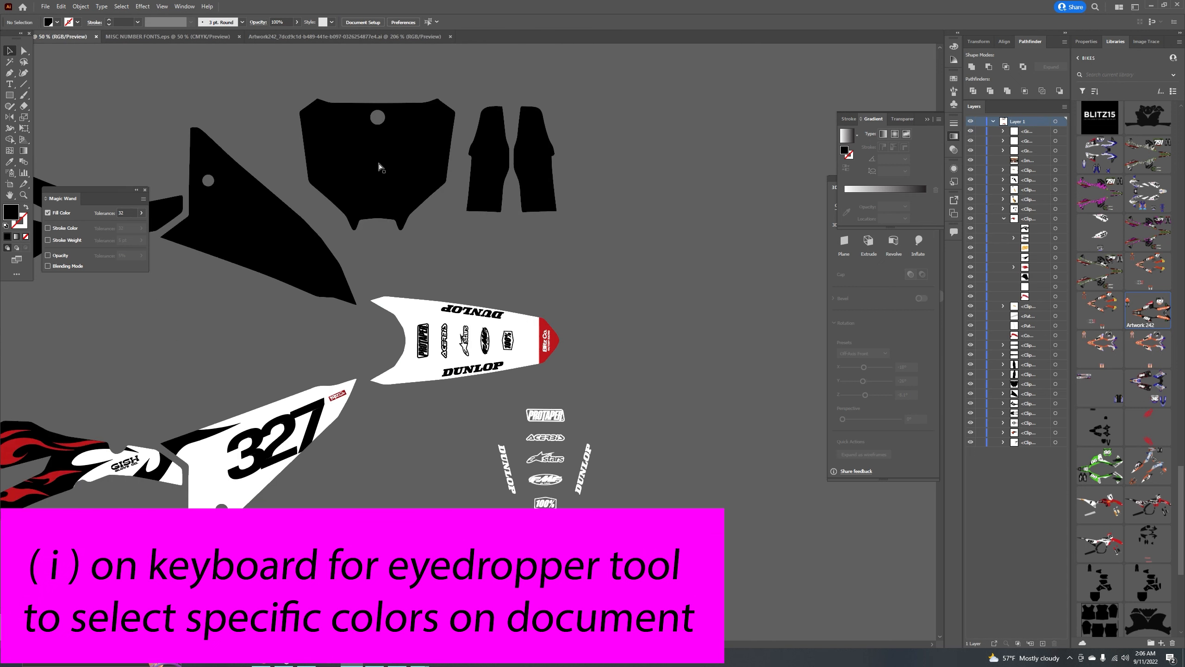
pyautogui.hotkey('ctrl', '-')
pyautogui.hotkey('ctrl', '-')
pyautogui.hotkey('ctrl', '+')
pyautogui.hotkey('ctrl', '+')
pyautogui.moveTo(362, 241)
pyautogui.mouseDown()
pyautogui.moveTo(540, 257)
pyautogui.moveTo(402, 288)
pyautogui.moveTo(575, 323)
pyautogui.mouseUp()
pyautogui.moveTo(341, 328); pyautogui.dragTo(386, 325)
pyautogui.moveTo(461, 317); pyautogui.dragTo(176, 276)
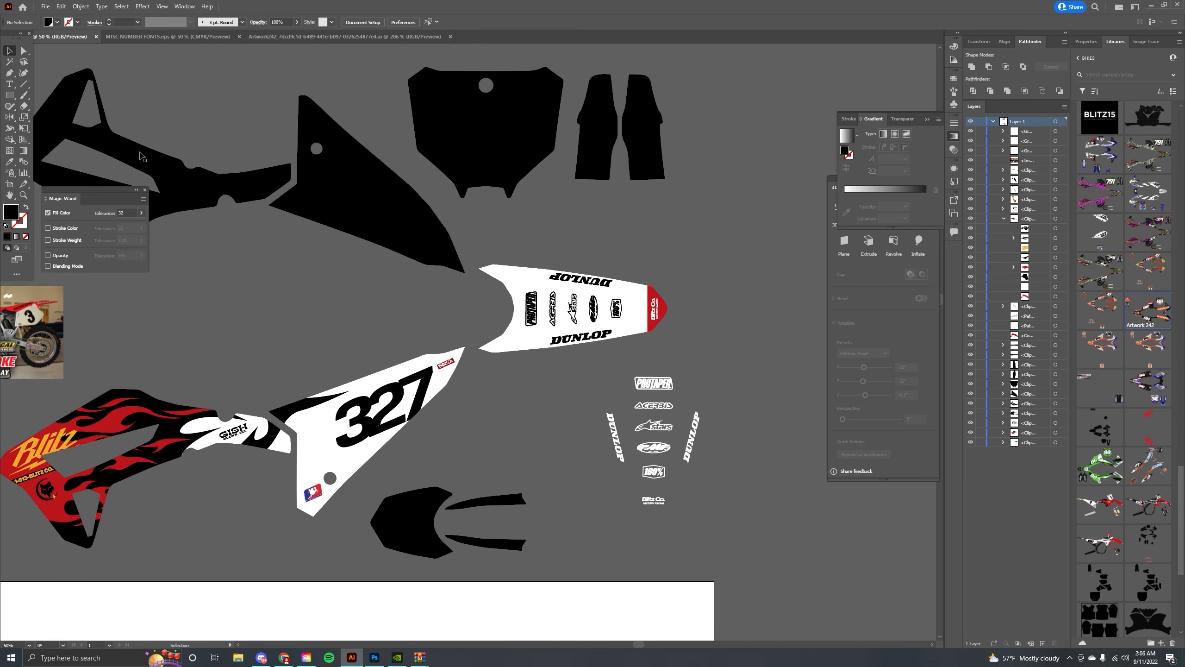
pyautogui.click(25, 51)
pyautogui.moveTo(529, 218); pyautogui.dragTo(471, 211)
pyautogui.click(575, 294)
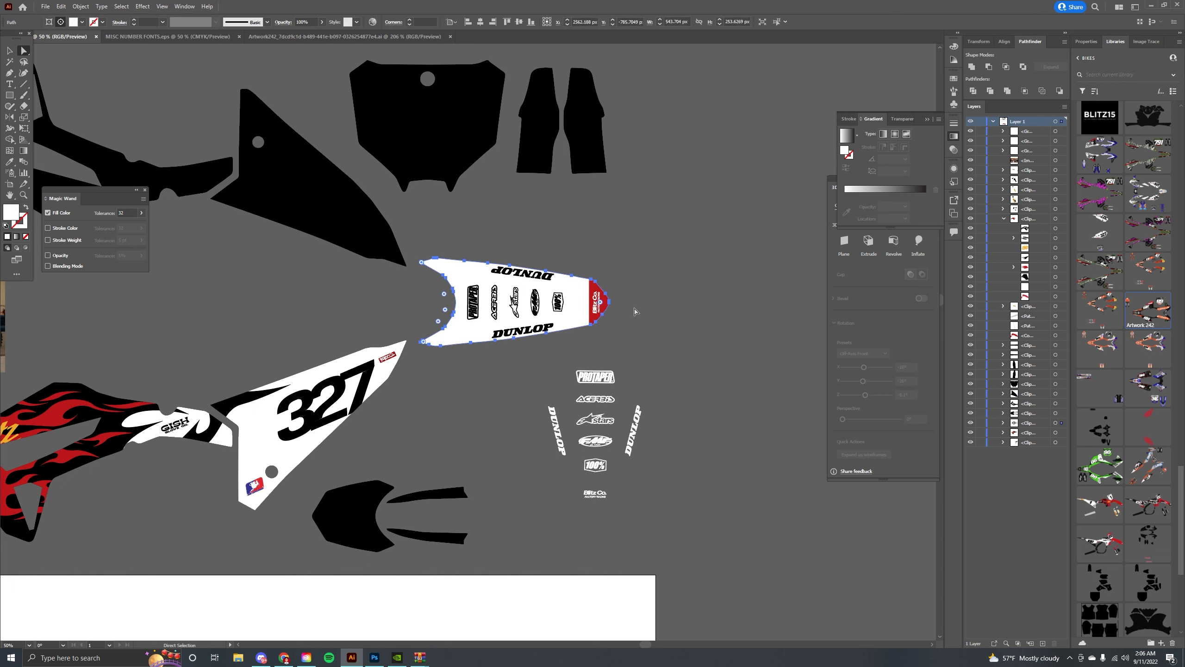
pyautogui.press('i')
pyautogui.click(596, 285)
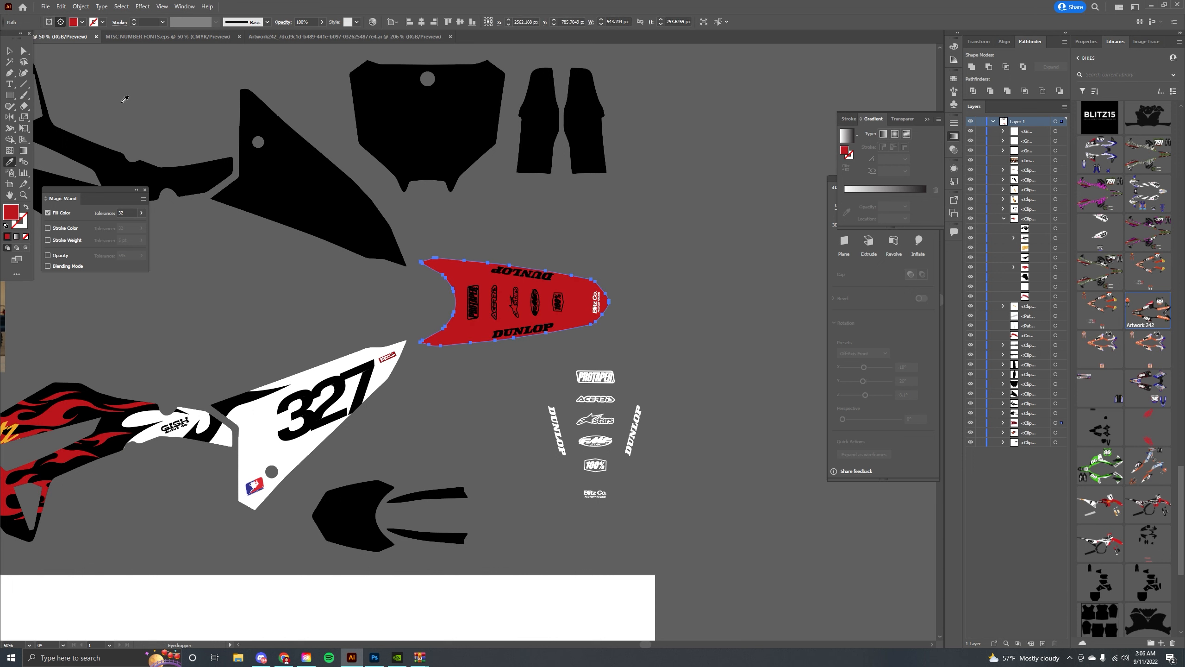
# Select all the rear fender's logos and Dunlop texts with the Magic Wand and recolour them white.
pyautogui.click(562, 240)
pyautogui.doubleClick(506, 293)
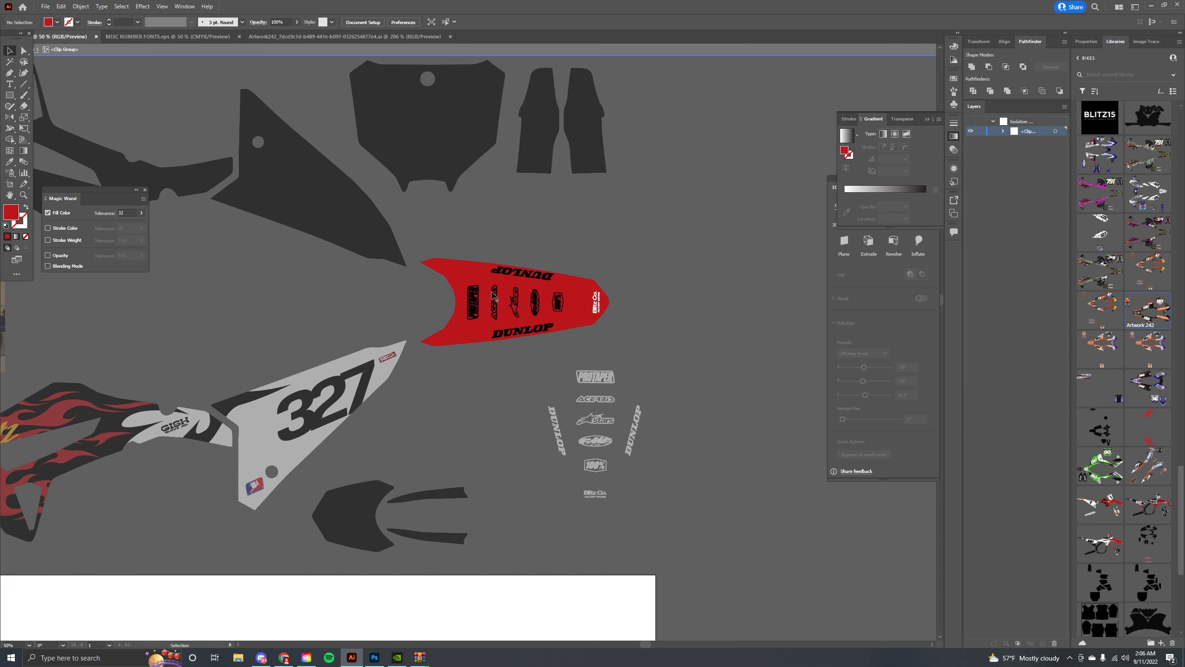
pyautogui.click(494, 295)
pyautogui.press('y')
pyautogui.click(495, 295)
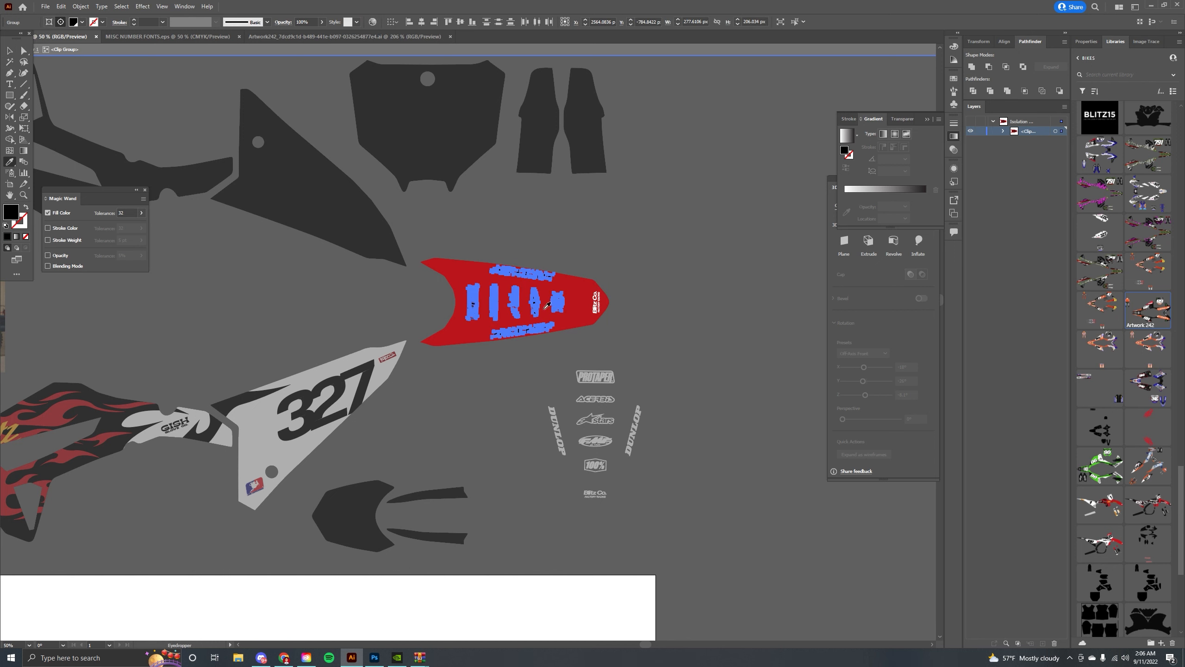
pyautogui.click(9, 50)
pyautogui.doubleClick(555, 237)
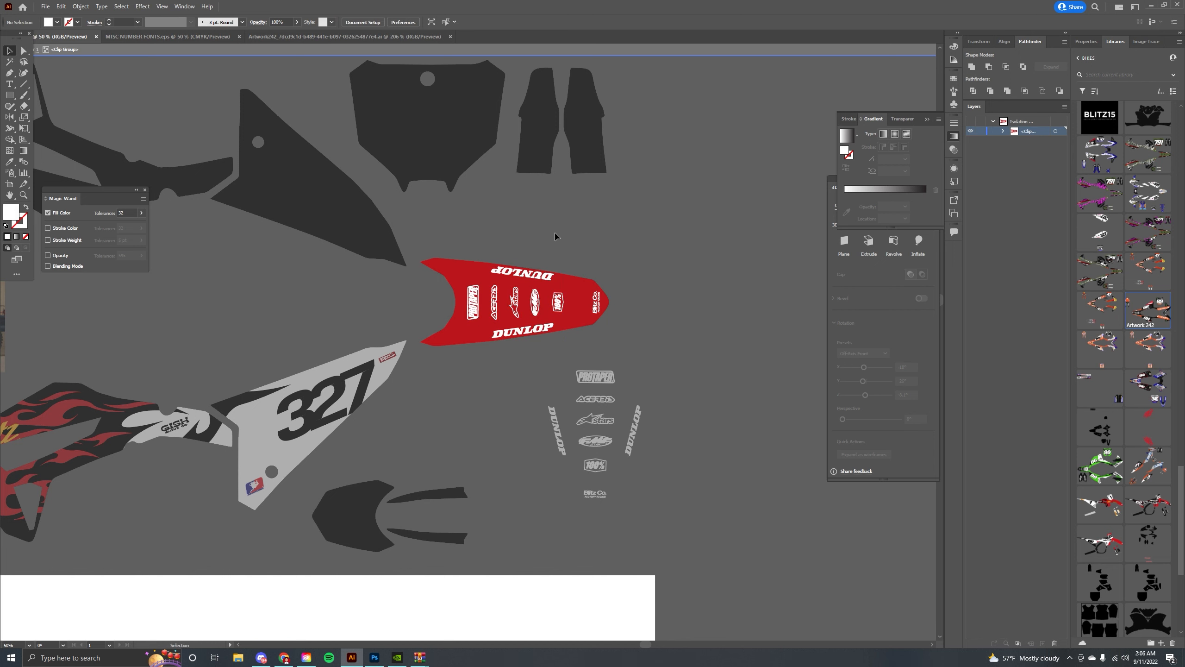
# Delete the loose spare set of logos beside the rear fender.
pyautogui.moveTo(447, 314); pyautogui.dragTo(586, 225)
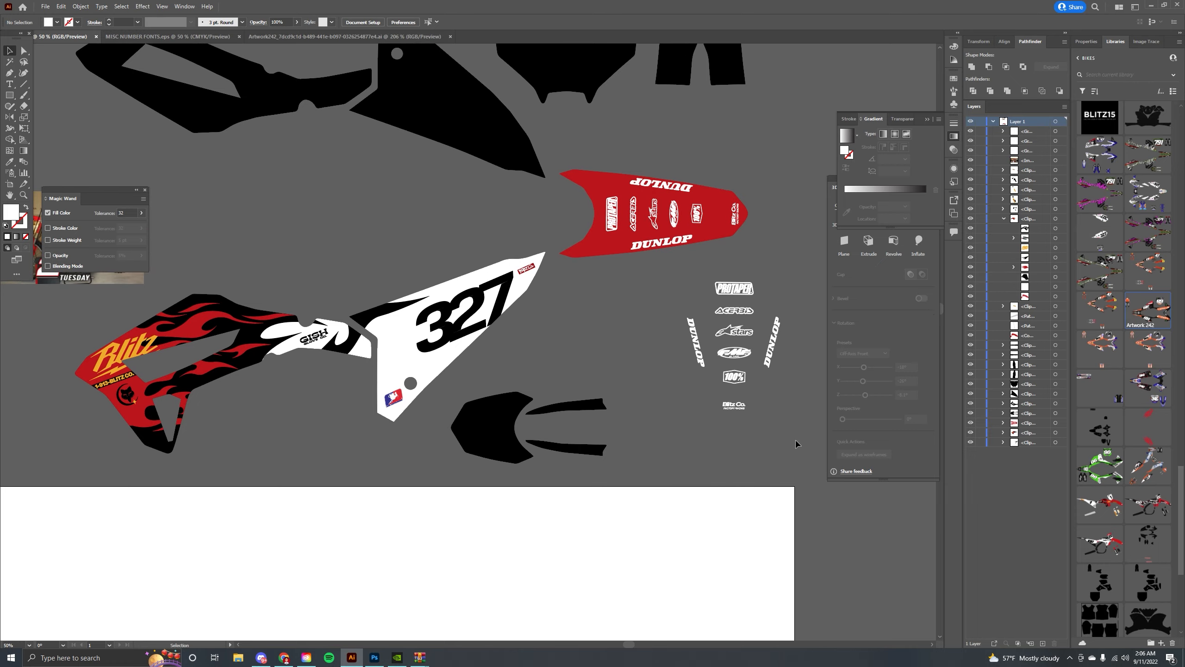
pyautogui.moveTo(796, 445); pyautogui.dragTo(685, 270)
pyautogui.press('Delete')
# Zoom in to examine the reference photo of the red Honda.
pyautogui.hotkey('ctrl', '-')
pyautogui.hotkey('ctrl', '-')
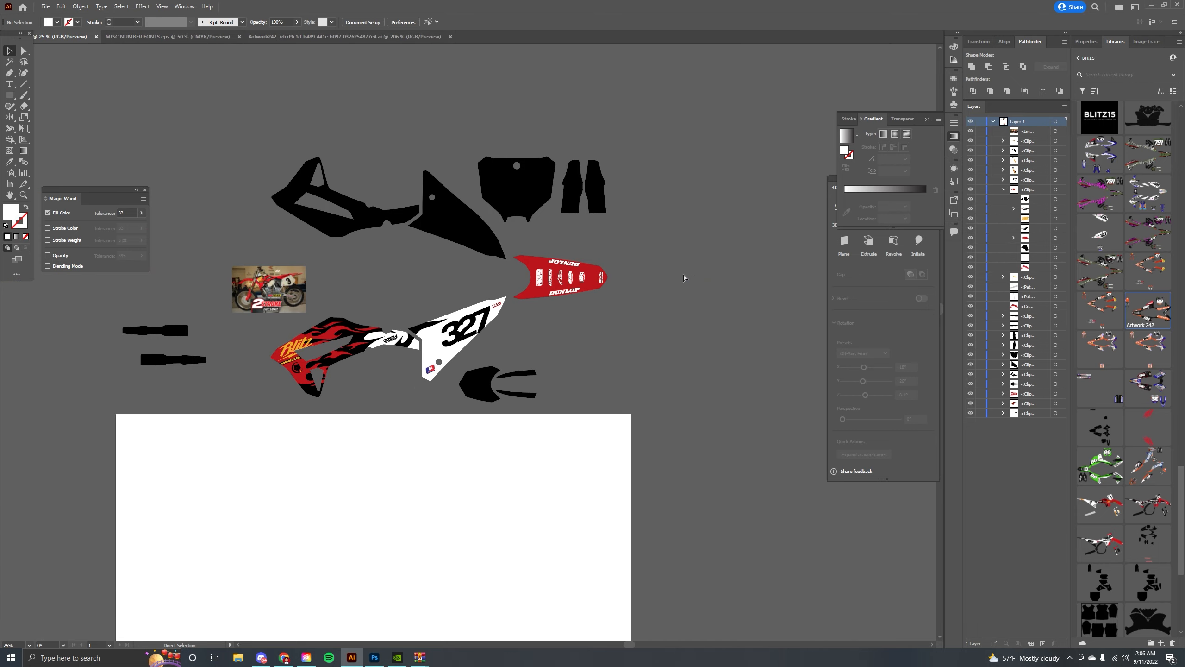
pyautogui.hotkey('ctrl', '+')
pyautogui.hotkey('ctrl', '+')
pyautogui.moveTo(322, 282); pyautogui.dragTo(602, 321)
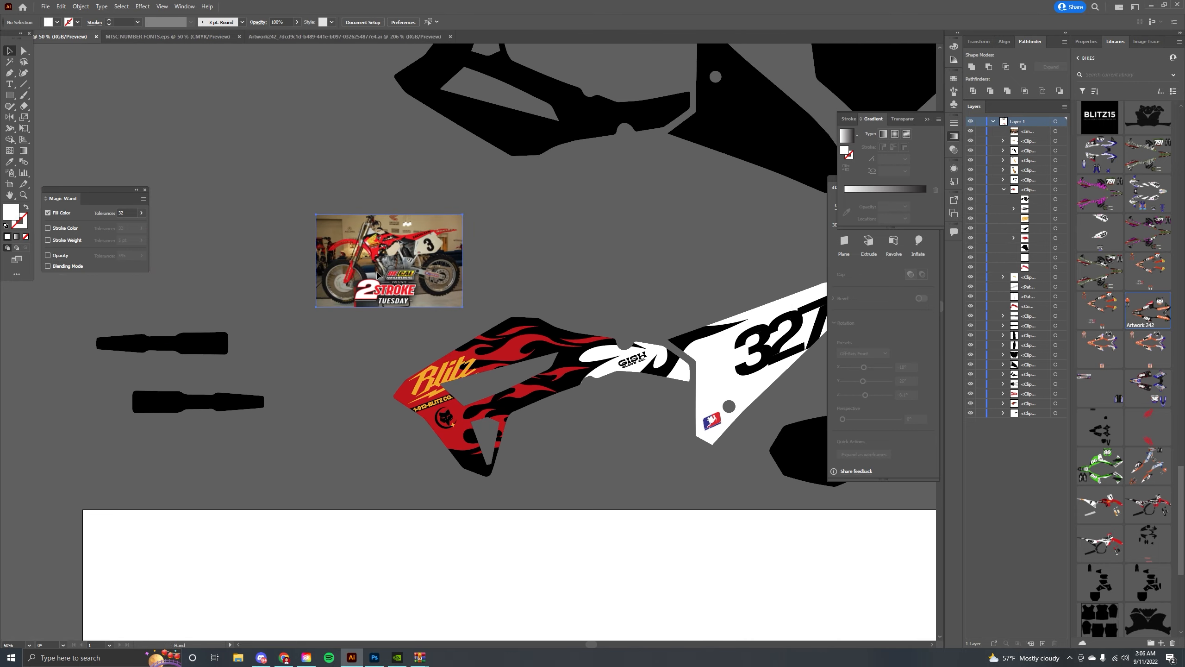
pyautogui.click(377, 274)
pyautogui.hotkey('ctrl', '+')
pyautogui.hotkey('ctrl', '+')
pyautogui.hotkey('ctrl', '+')
pyautogui.hotkey('ctrl', '+')
pyautogui.hotkey('ctrl', '-')
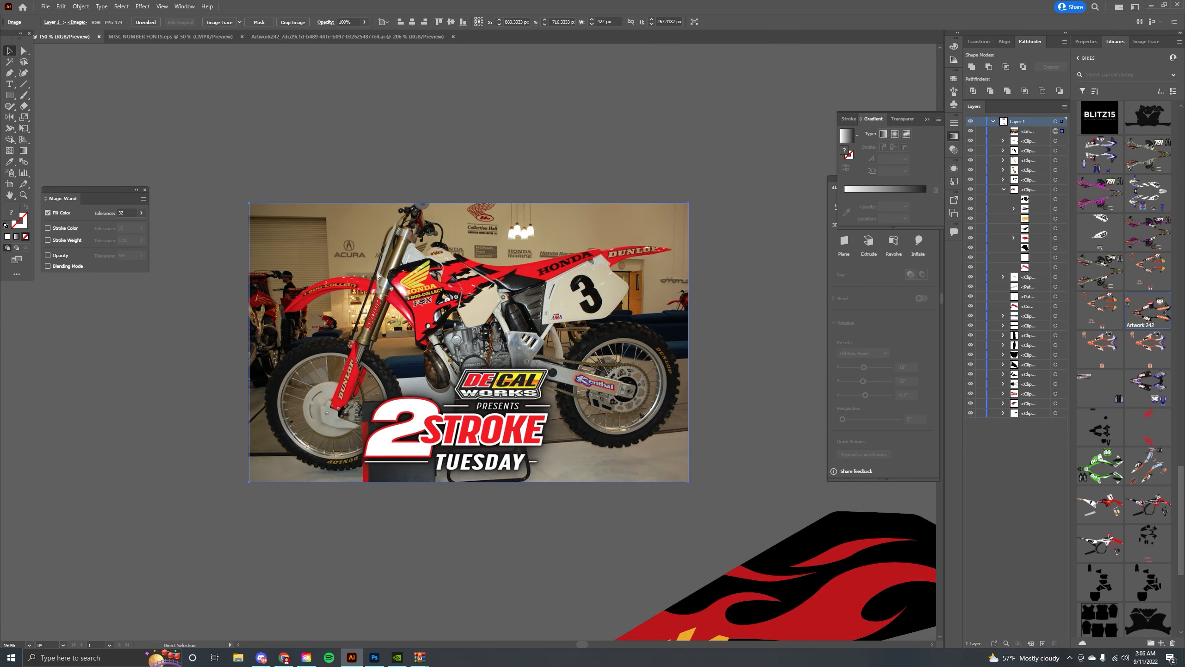
pyautogui.hotkey('ctrl', '-')
pyautogui.hotkey('ctrl', '-')
pyautogui.hotkey('ctrl', '-')
# Create a horizontally reflected copy of the lower flame shroud artwork with Reflect.
pyautogui.moveTo(662, 345); pyautogui.dragTo(362, 381)
pyautogui.moveTo(434, 394); pyautogui.dragTo(483, 371)
pyautogui.click(513, 421)
pyautogui.keyDown('shift'); pyautogui.click(411, 437); pyautogui.keyUp('shift')
pyautogui.rightClick(411, 429)
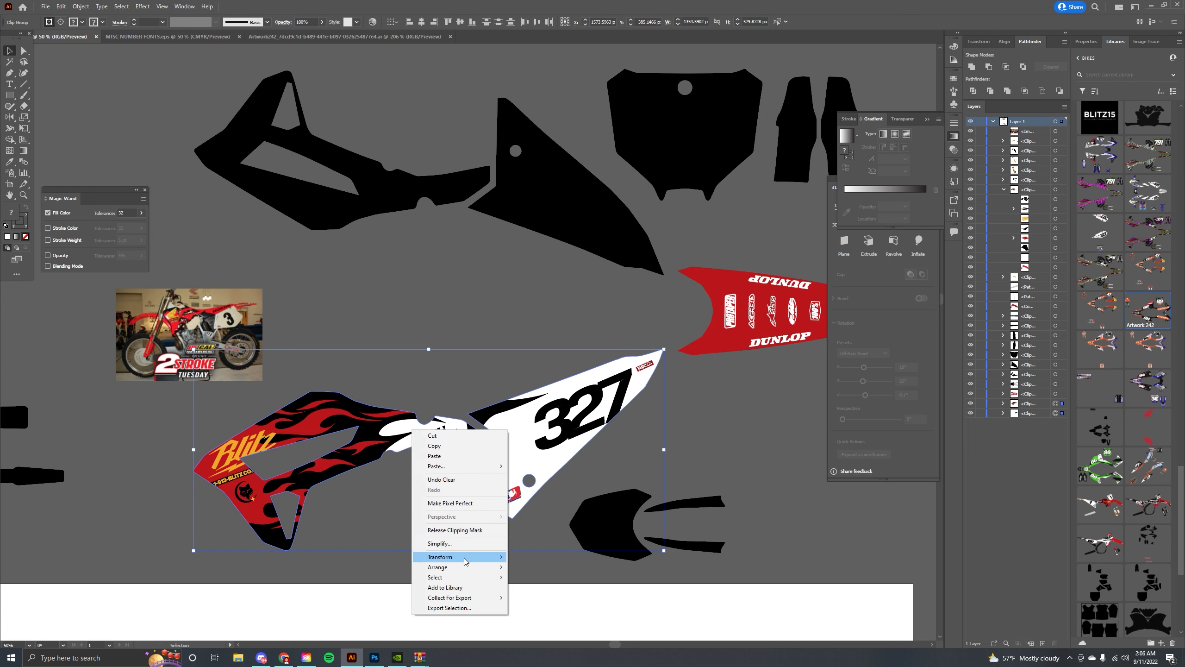
pyautogui.click(484, 379)
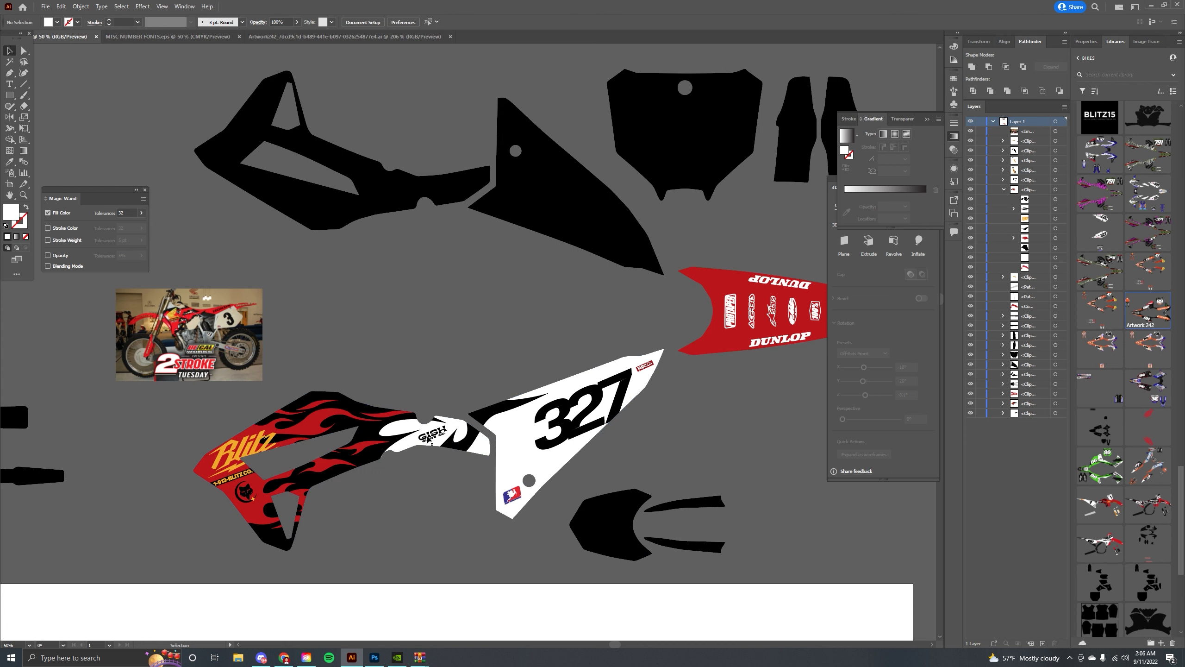
pyautogui.click(432, 443)
pyautogui.rightClick(507, 425)
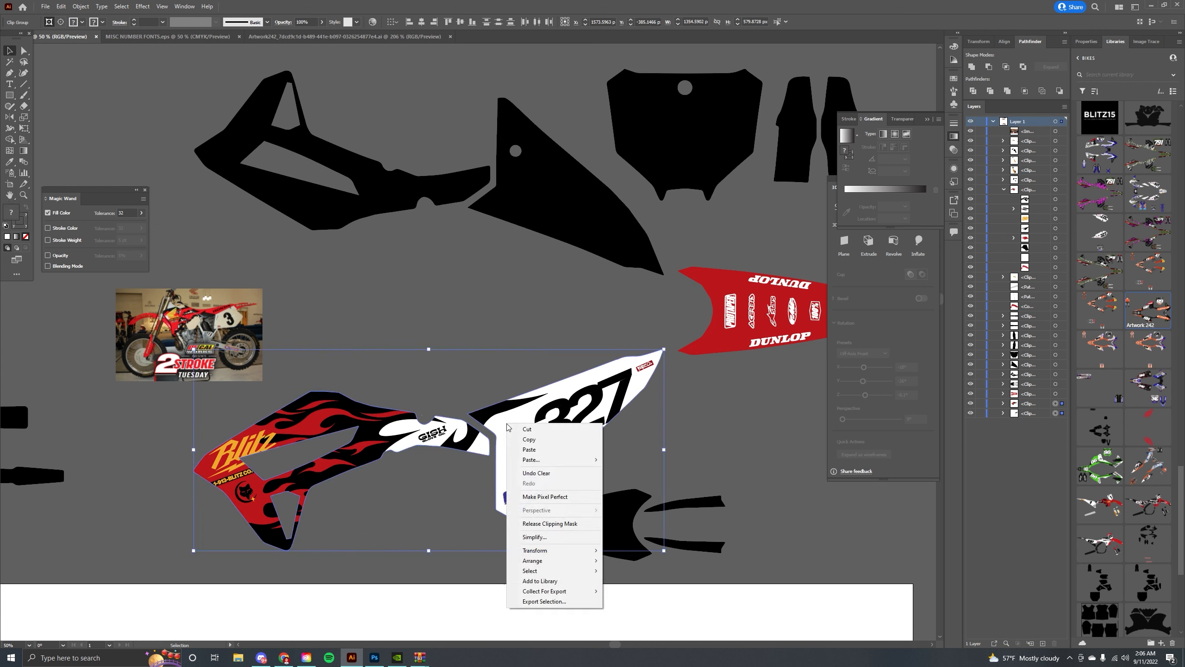
pyautogui.moveTo(549, 550)
pyautogui.click(615, 584)
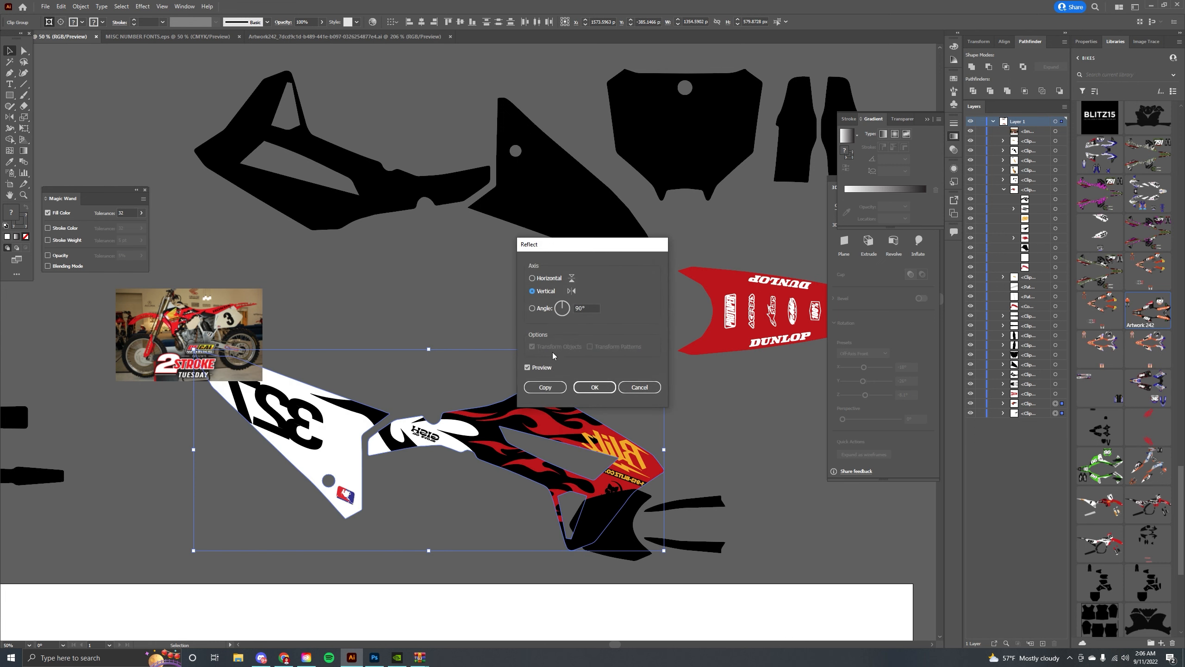
pyautogui.click(538, 280)
pyautogui.click(550, 387)
# Cut the reflected copy, paste it in front inside the upper shroud's clip group and position it over the shroud.
pyautogui.moveTo(519, 472); pyautogui.dragTo(534, 193)
pyautogui.hotkey('ctrl', 'x')
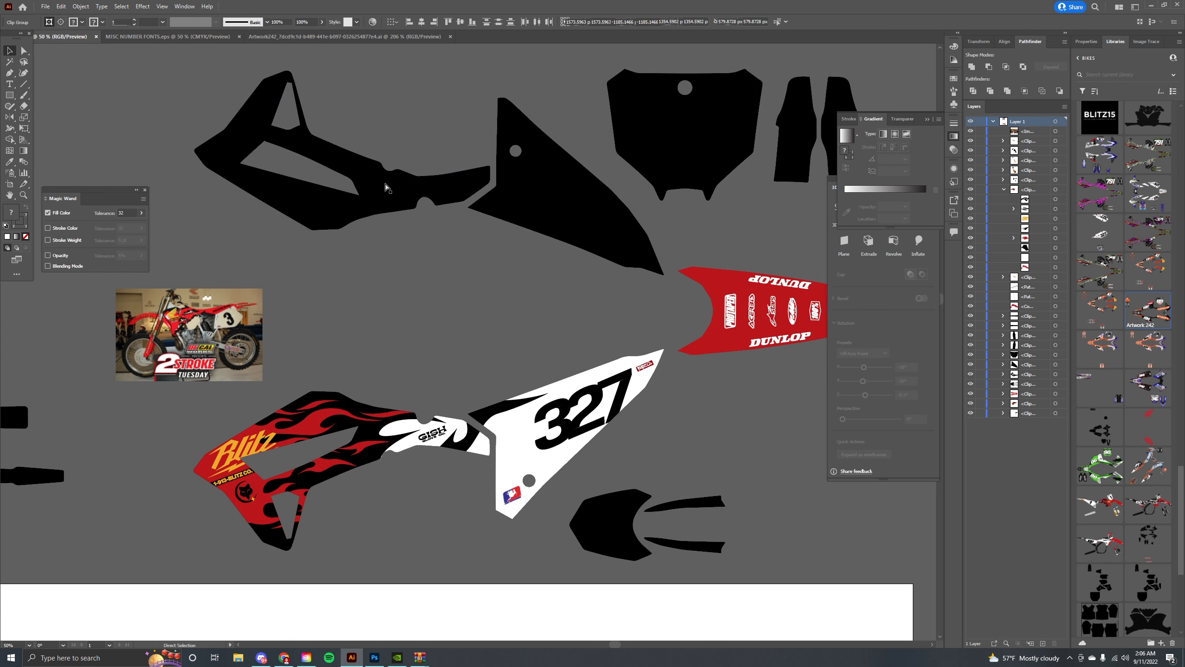
pyautogui.doubleClick(376, 186)
pyautogui.hotkey('ctrl', 'f')
pyautogui.hotkey('ctrl', '=')
pyautogui.hotkey('ctrl', '=')
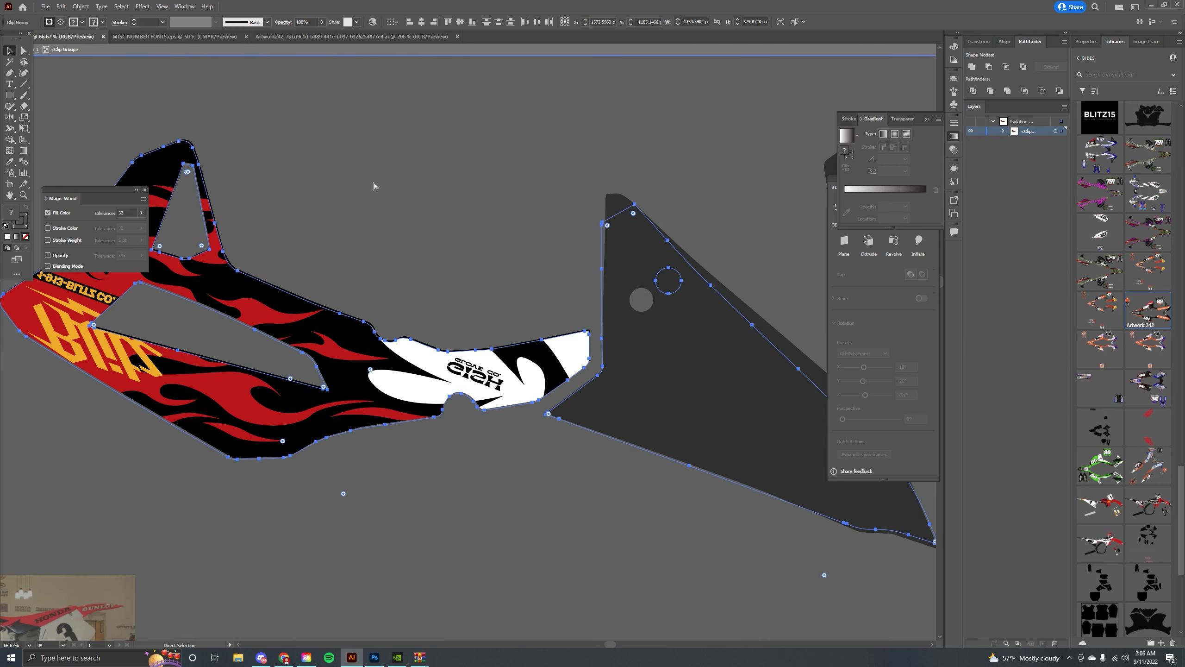
pyautogui.moveTo(373, 183); pyautogui.dragTo(610, 162)
pyautogui.press('Up')
pyautogui.press('Up')
pyautogui.press('Up')
pyautogui.press('Up')
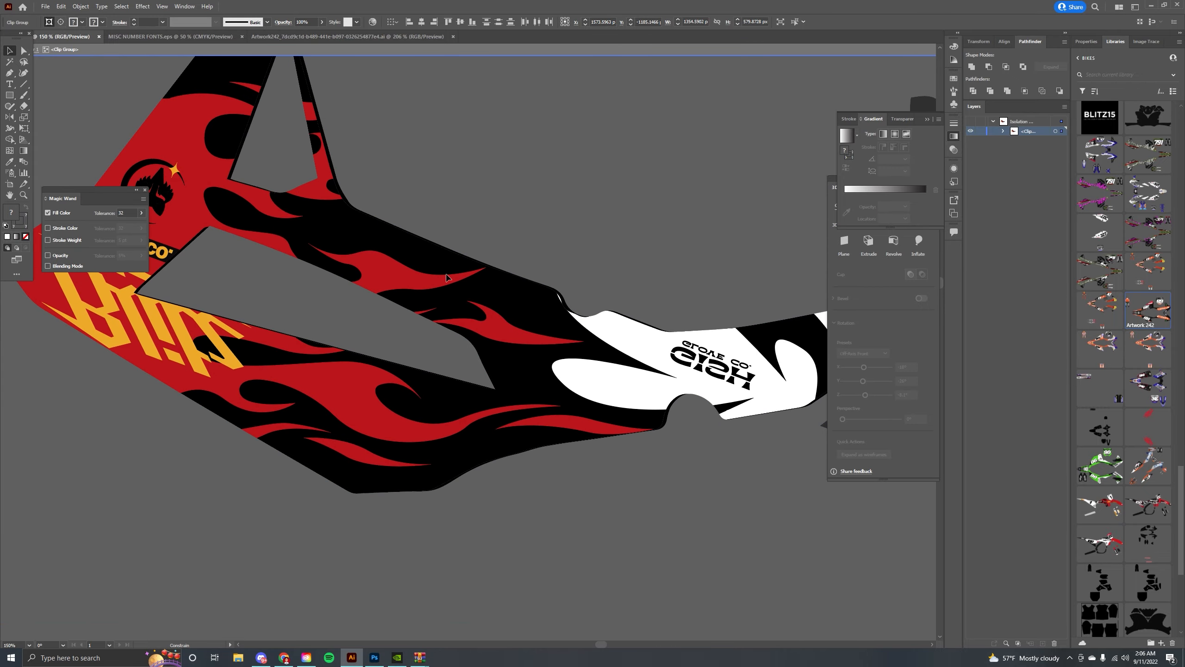
pyautogui.click(471, 205)
pyautogui.scroll(-10, 471, 208)
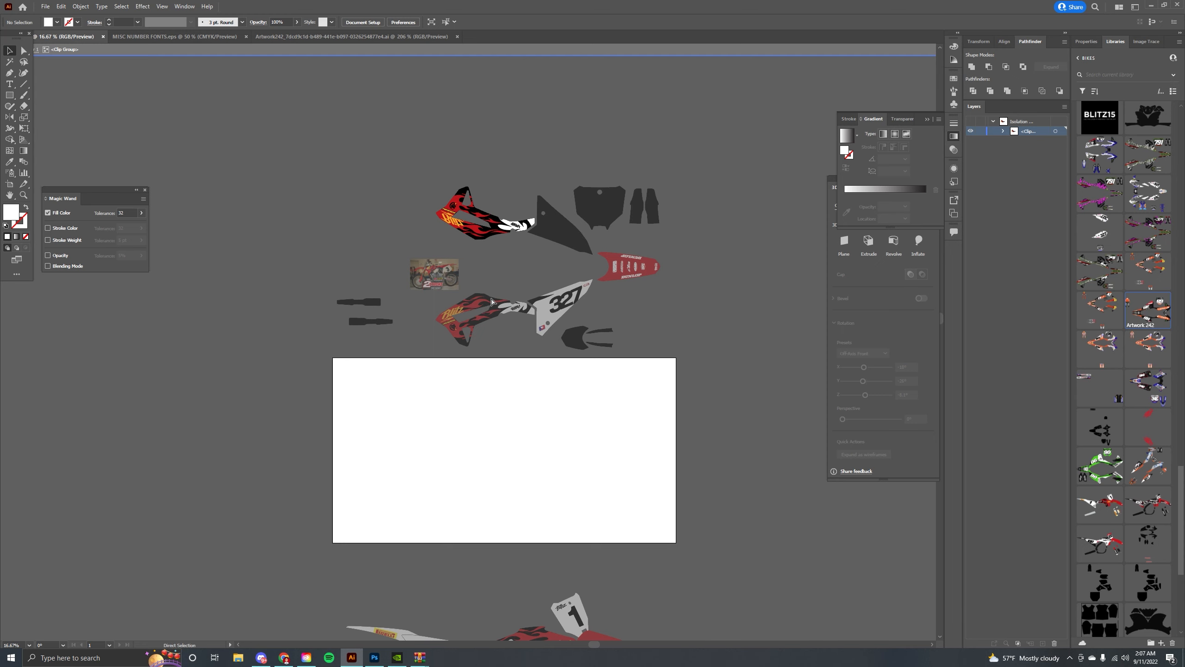
pyautogui.scroll(4, 491, 301)
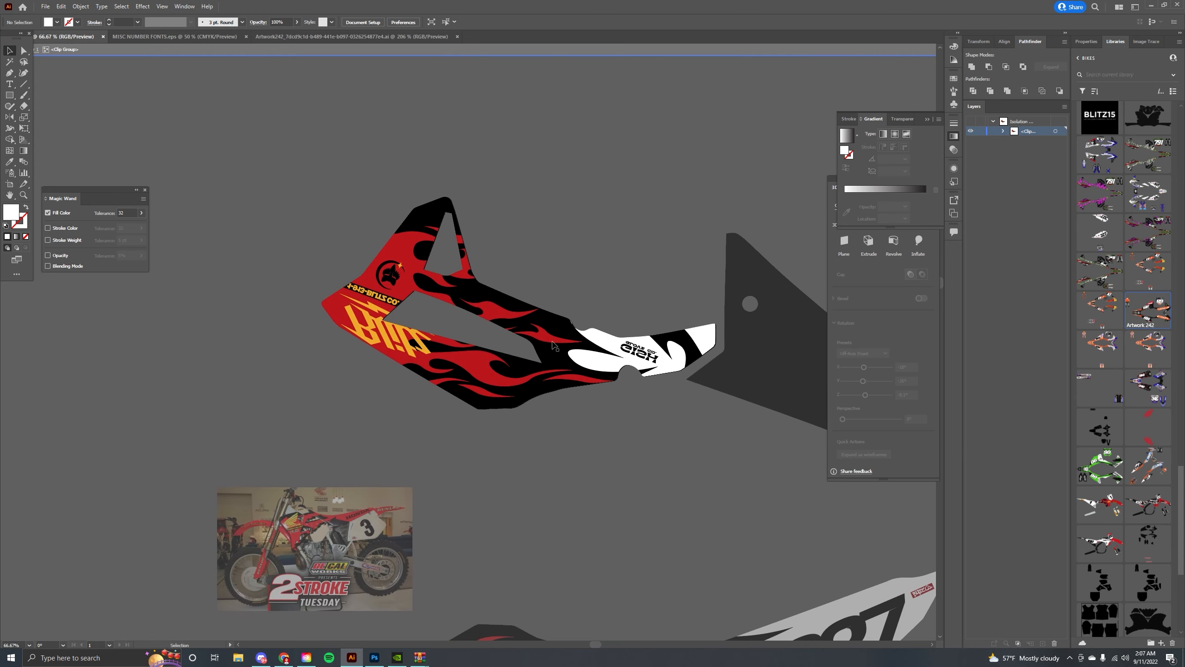
# Release the clipping mask on the upper shroud's graphic group.
pyautogui.click(547, 351)
pyautogui.scroll(2, 560, 343)
pyautogui.rightClick(458, 374)
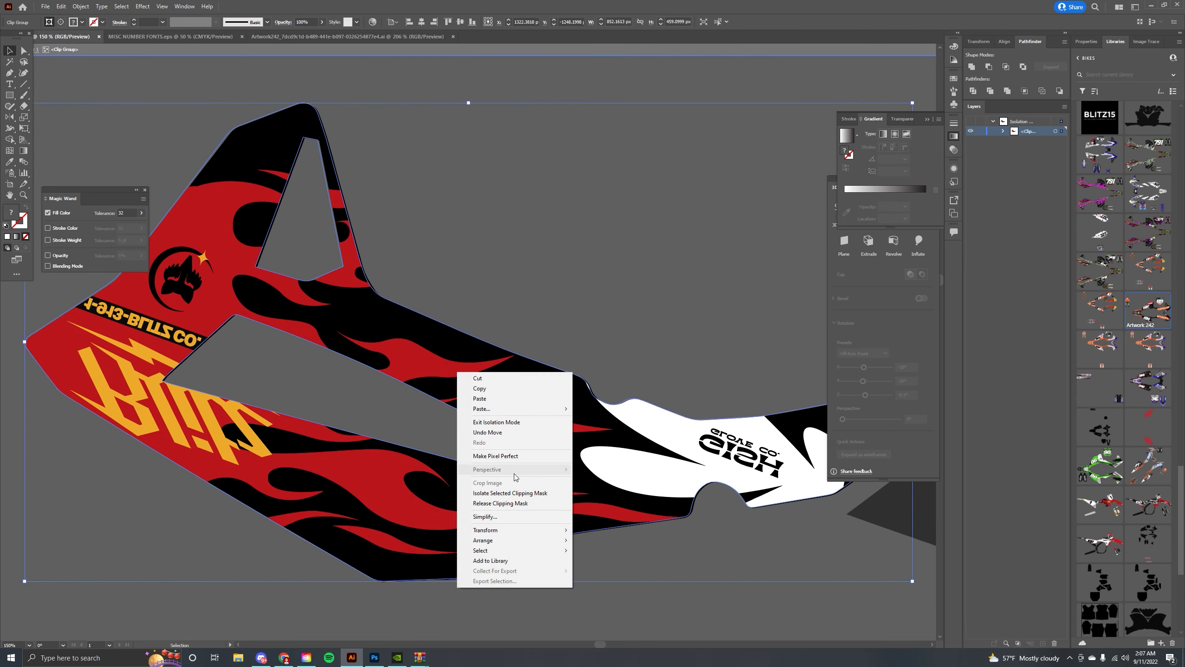
pyautogui.click(511, 505)
# Select the upper shroud's outline path and nudge it back and forth to check its alignment.
pyautogui.click(521, 268)
pyautogui.moveTo(417, 268); pyautogui.dragTo(488, 259)
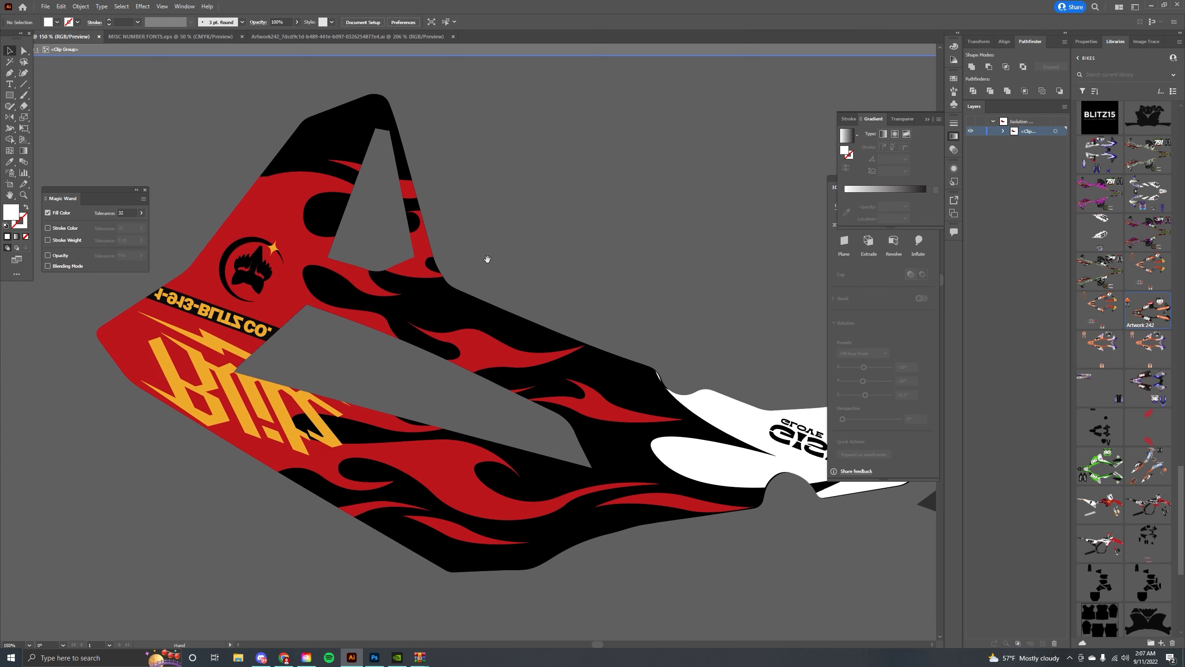
pyautogui.moveTo(592, 458); pyautogui.dragTo(332, 343)
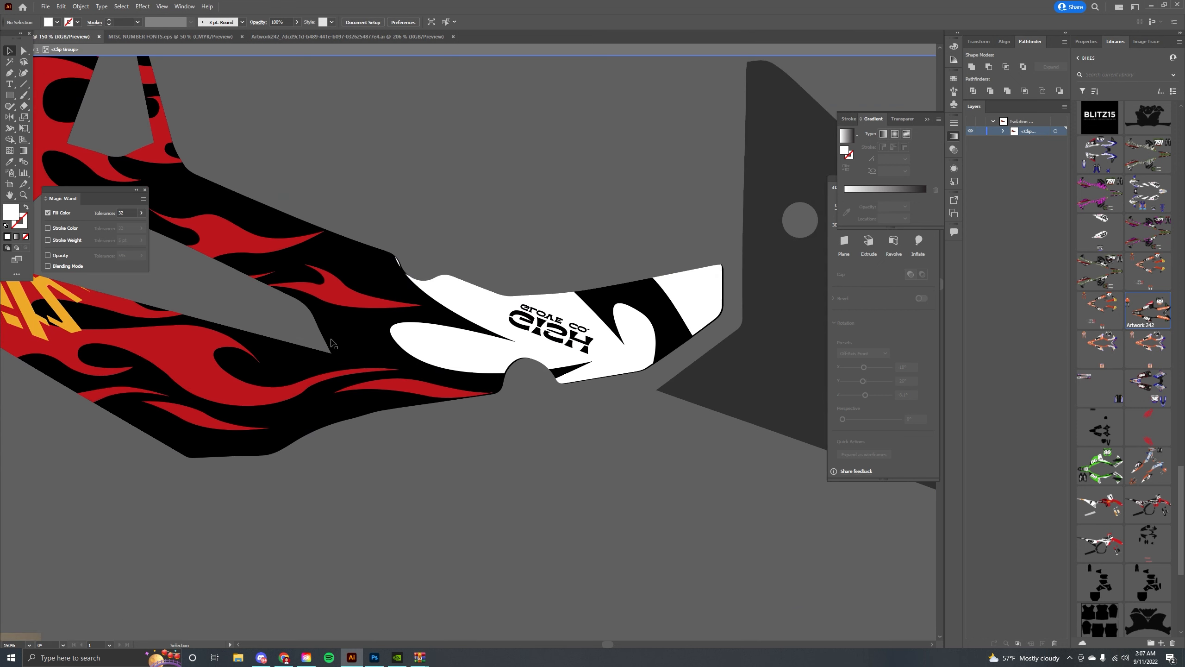
pyautogui.click(392, 279)
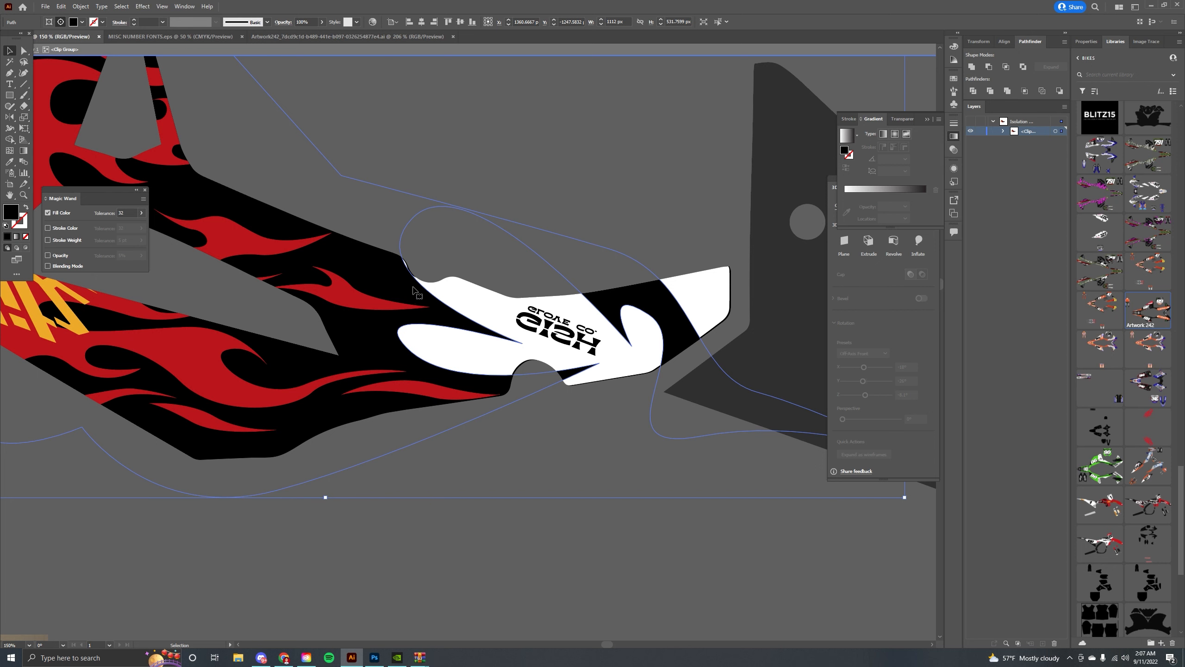
pyautogui.press('Right')
pyautogui.press('Left')
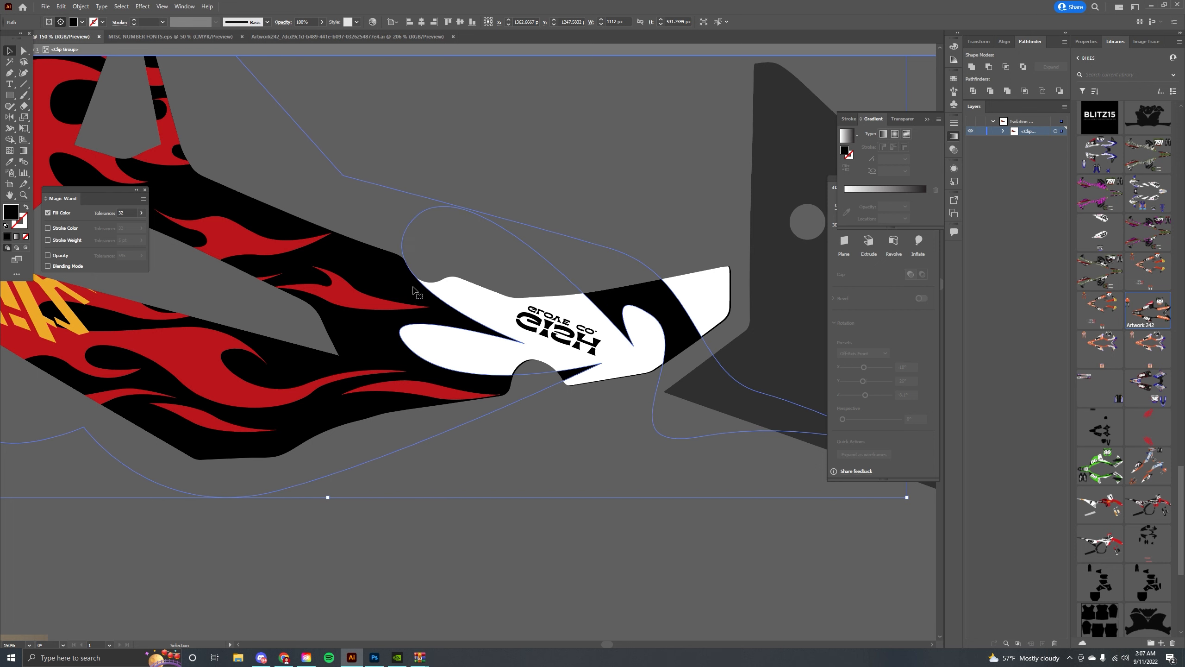
pyautogui.moveTo(413, 287); pyautogui.dragTo(603, 364)
pyautogui.moveTo(544, 280); pyautogui.dragTo(348, 268)
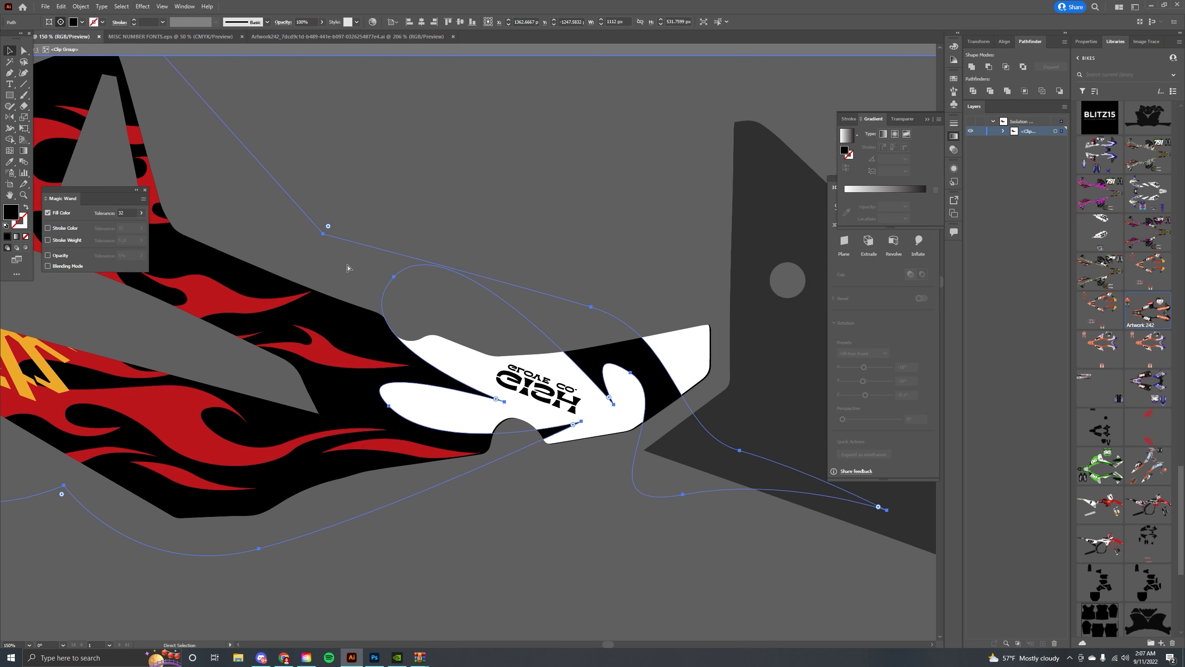
# Enter the black side panel group and paste the copied artwork in front inside it.
pyautogui.doubleClick(542, 195)
pyautogui.moveTo(604, 291); pyautogui.dragTo(337, 218)
pyautogui.doubleClick(511, 325)
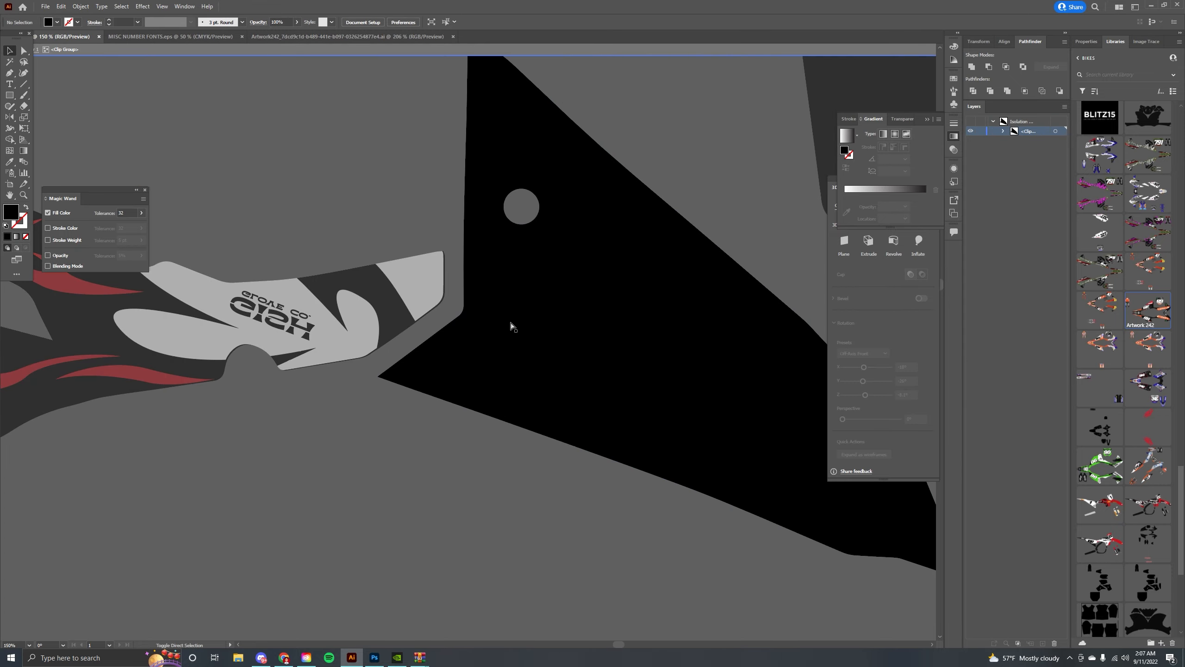
pyautogui.hotkey('ctrl', 'f')
# Select and delete the white sponsor section at the rear of the upper shroud graphic.
pyautogui.doubleClick(328, 165)
pyautogui.moveTo(152, 184); pyautogui.dragTo(268, 203)
pyautogui.click(529, 302)
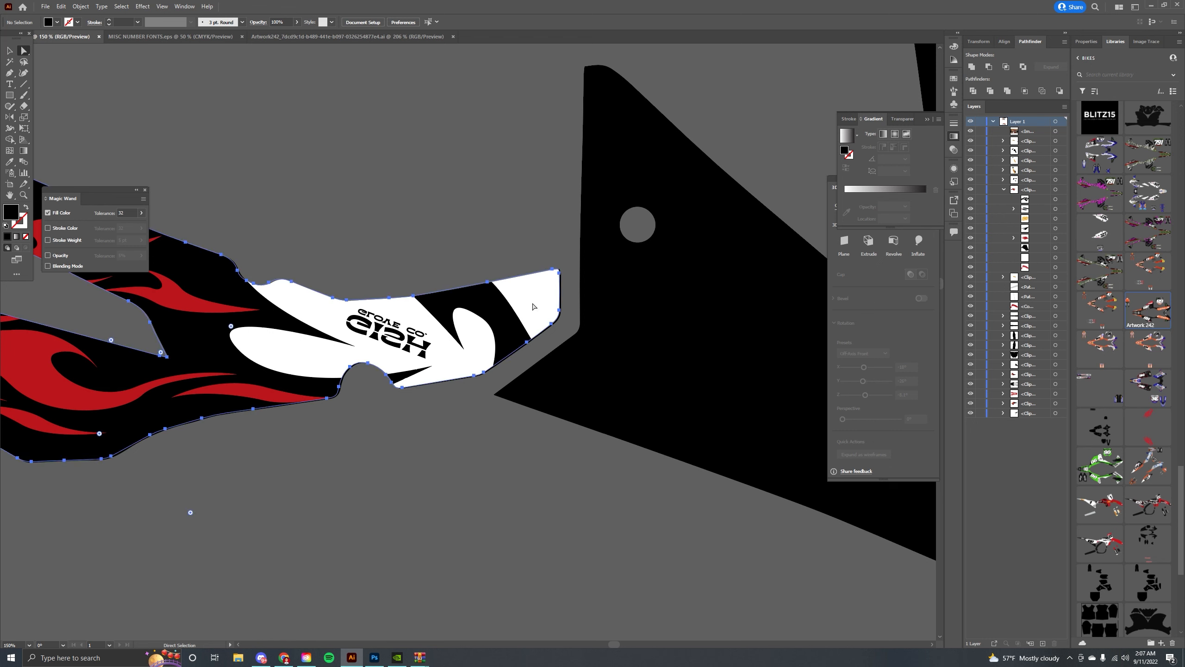
pyautogui.press('Delete')
# Apply a sampled white fill to the upper shroud's base shape with the Eyedropper, checking the reference photo.
pyautogui.click(529, 303)
pyautogui.press('i')
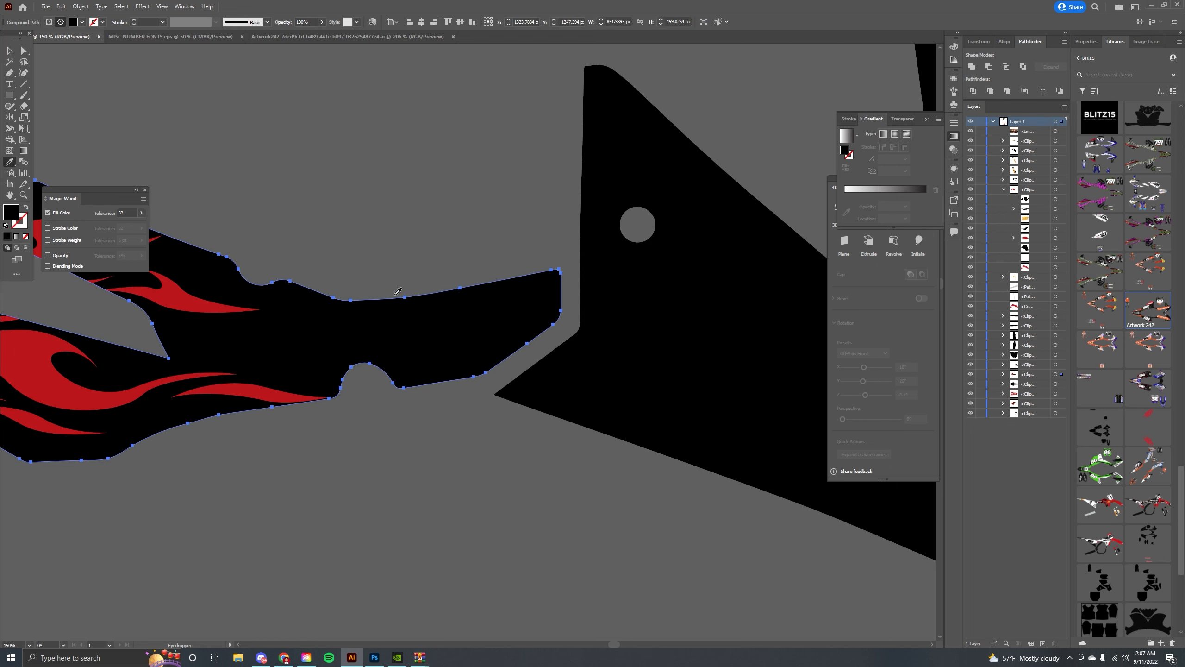
pyautogui.moveTo(328, 284); pyautogui.dragTo(854, 363)
pyautogui.moveTo(561, 447); pyautogui.dragTo(432, 144)
pyautogui.moveTo(489, 451); pyautogui.dragTo(677, 261)
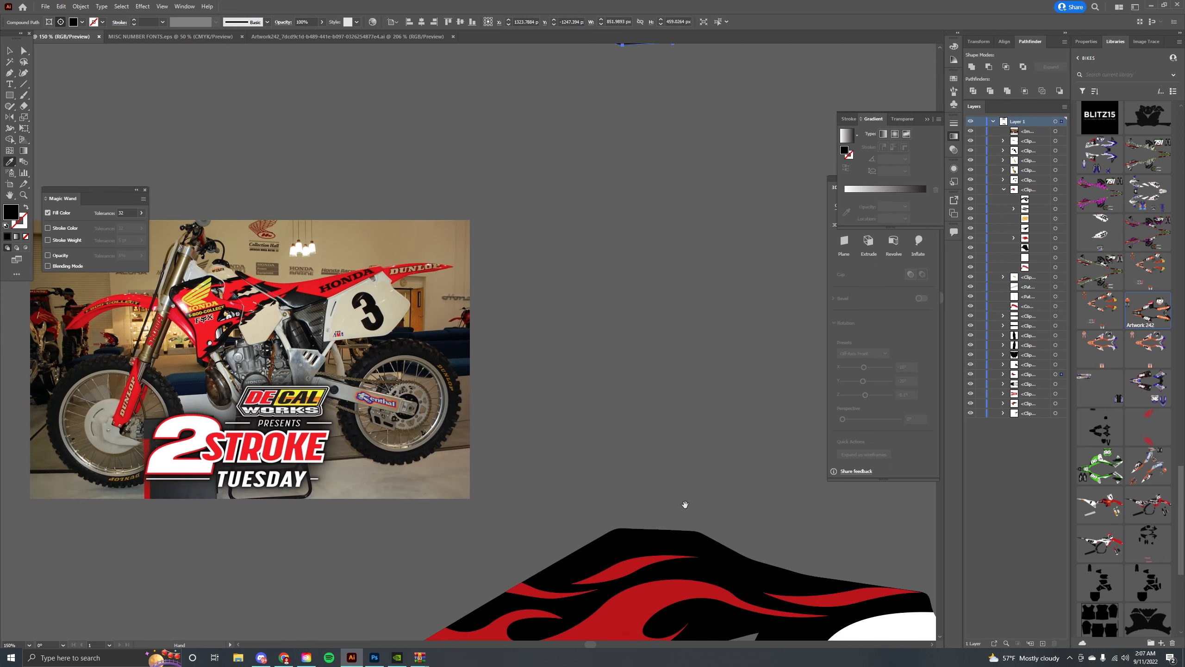
pyautogui.moveTo(683, 506); pyautogui.dragTo(416, 339)
pyautogui.click(635, 465)
pyautogui.moveTo(606, 310); pyautogui.dragTo(608, 587)
pyautogui.moveTo(505, 152); pyautogui.dragTo(479, 456)
pyautogui.moveTo(260, 161); pyautogui.dragTo(327, 207)
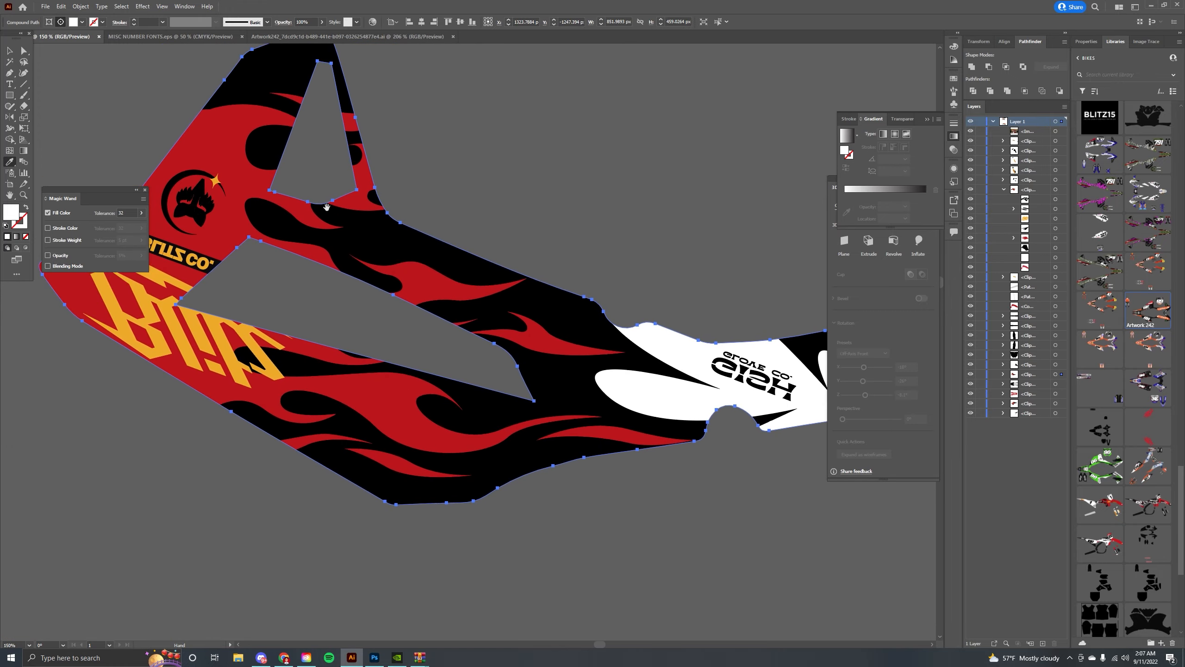
# Reflect the mascot logo on the upper shroud horizontally and reposition it slightly.
pyautogui.click(24, 52)
pyautogui.click(9, 51)
pyautogui.click(494, 143)
pyautogui.moveTo(495, 143); pyautogui.dragTo(604, 162)
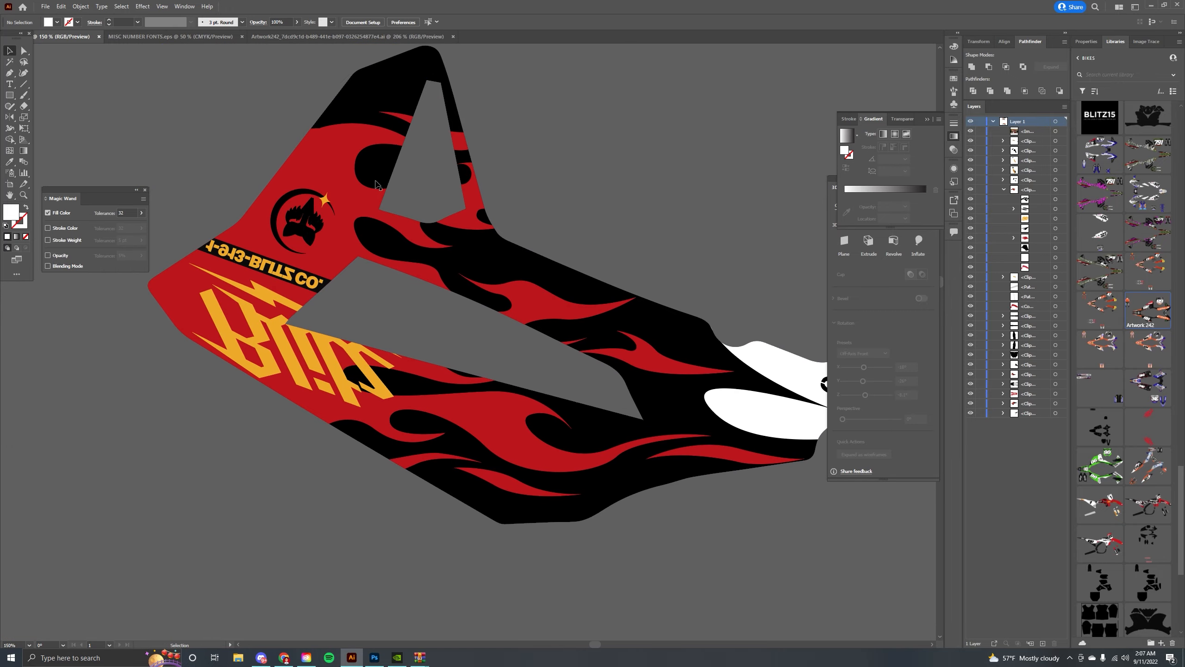
pyautogui.doubleClick(330, 187)
pyautogui.click(290, 198)
pyautogui.rightClick(290, 197)
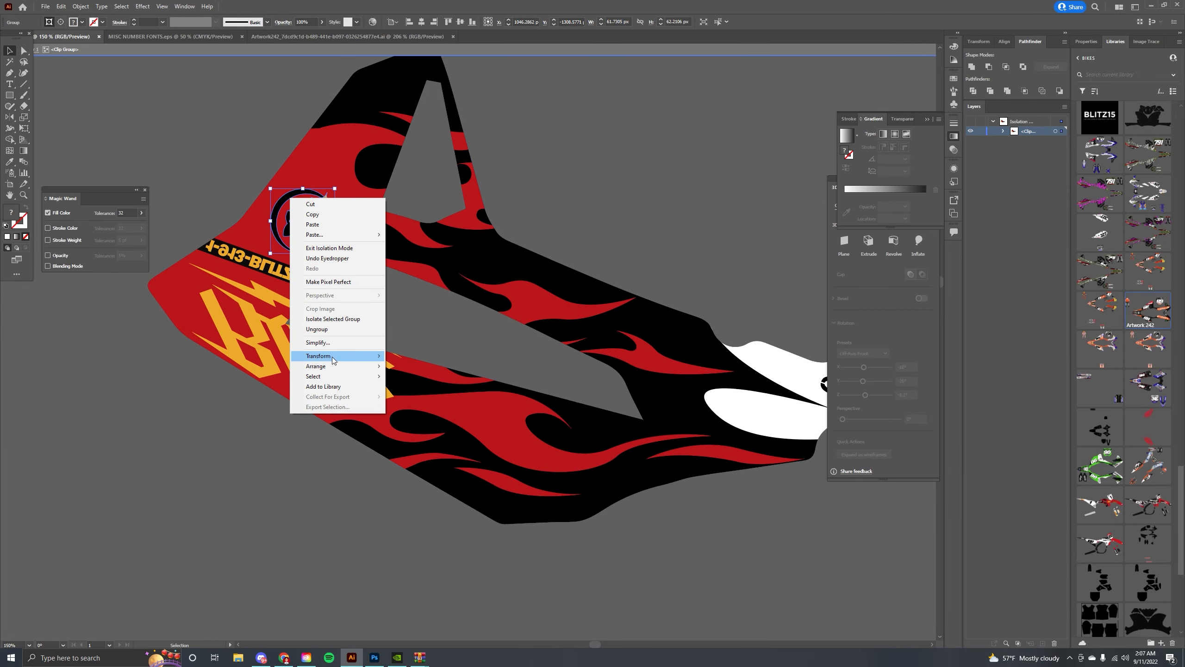
pyautogui.click(217, 183)
pyautogui.click(277, 263)
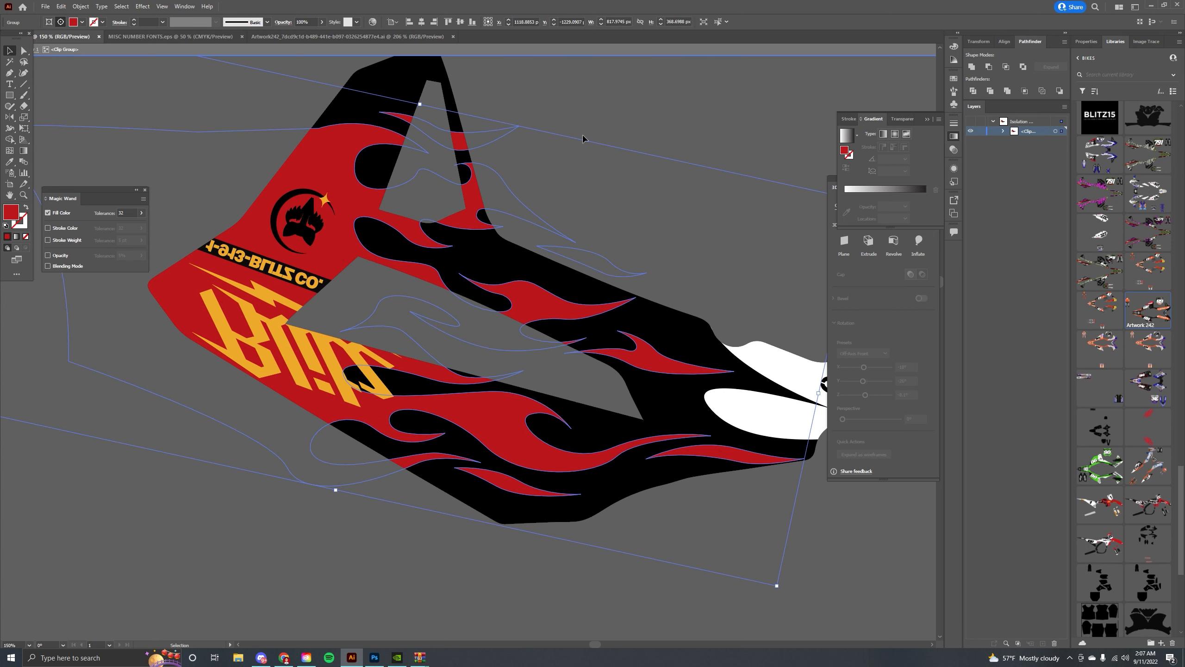
pyautogui.click(406, 188)
pyautogui.rightClick(293, 216)
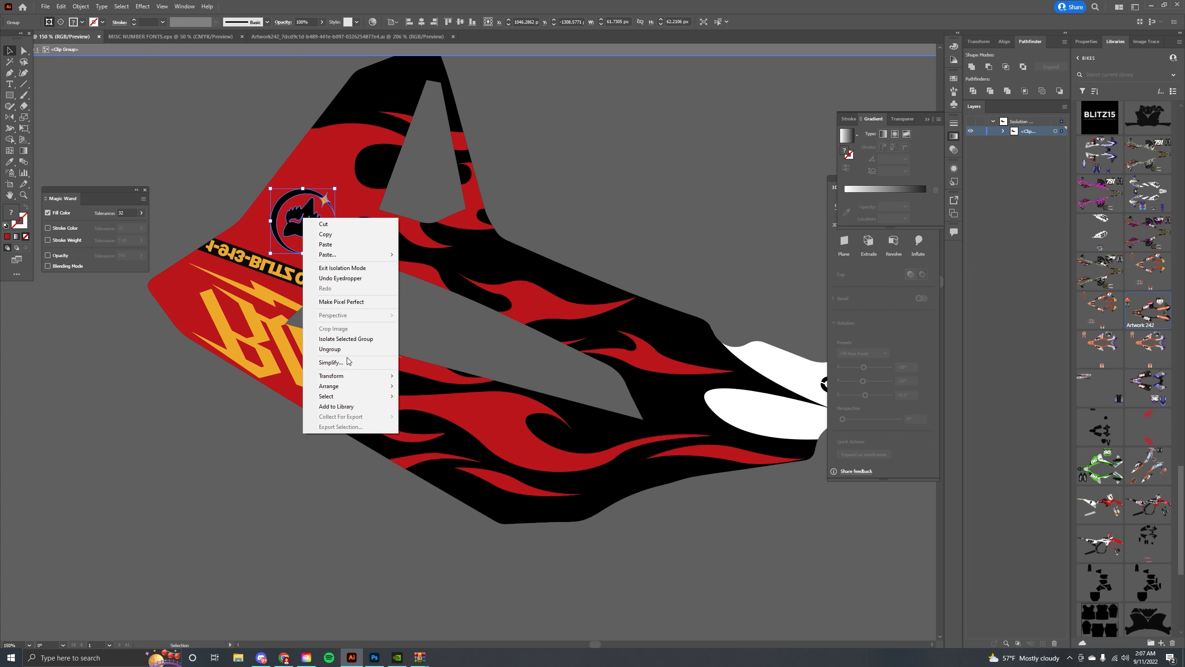
pyautogui.moveTo(354, 377)
pyautogui.click(414, 400)
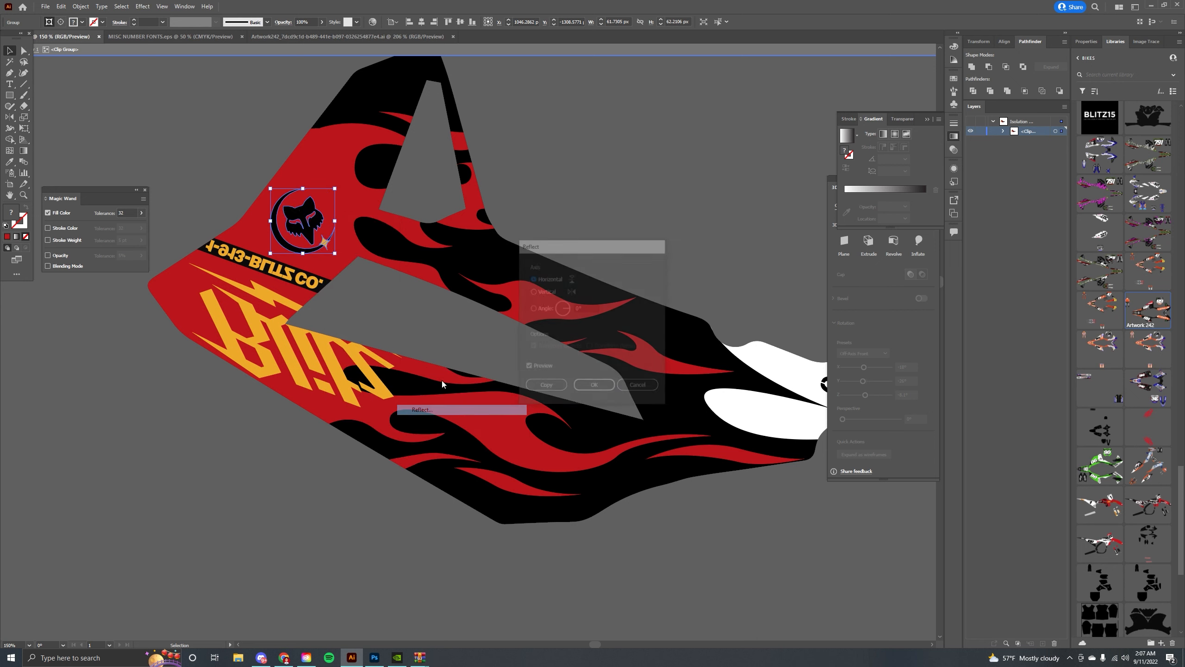
pyautogui.click(594, 388)
pyautogui.moveTo(319, 178); pyautogui.dragTo(233, 248)
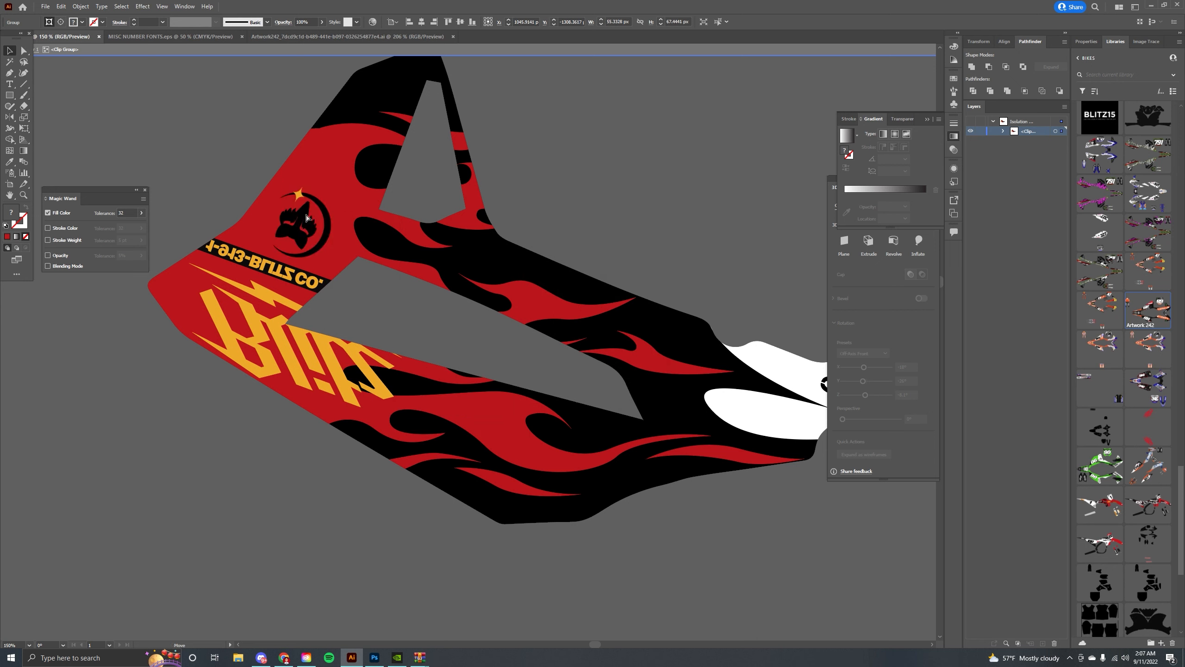
pyautogui.moveTo(306, 217); pyautogui.dragTo(310, 211)
pyautogui.rightClick(286, 274)
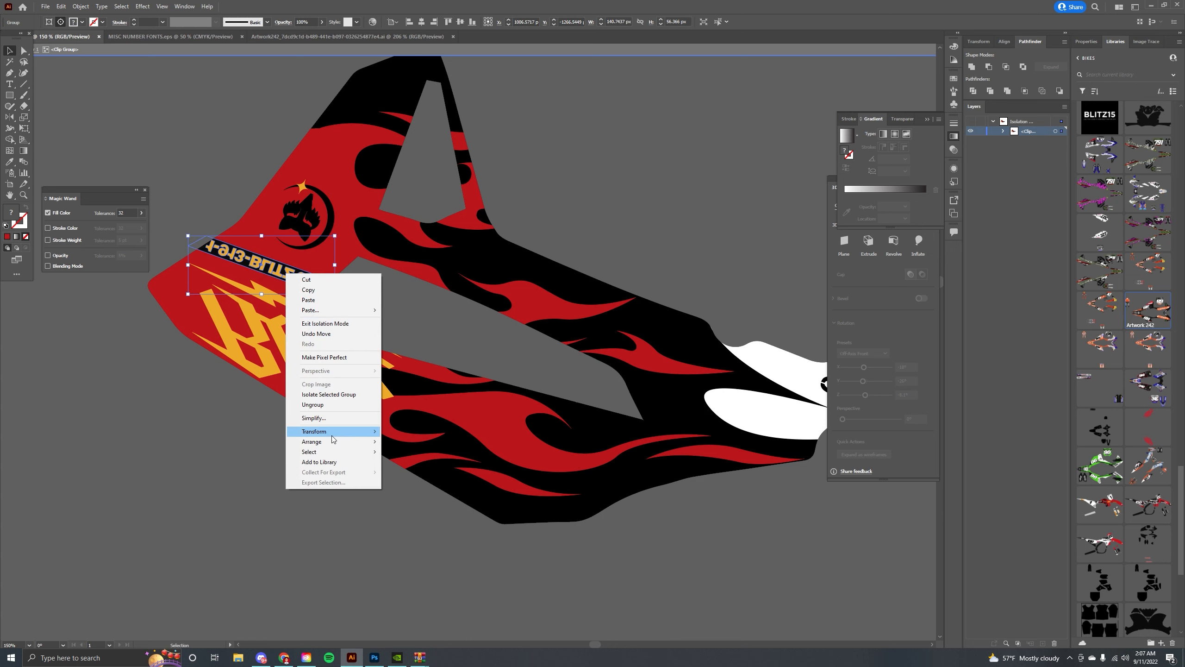
pyautogui.moveTo(330, 434)
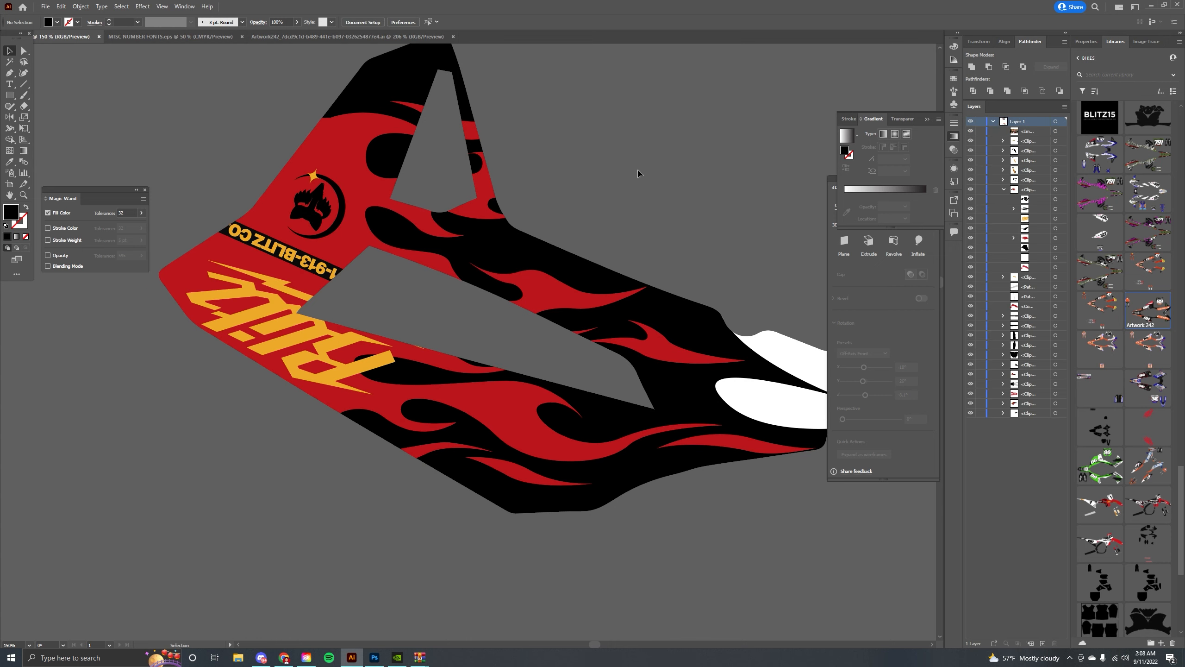
pyautogui.hotkey('ctrl', '-')
pyautogui.hotkey('ctrl', '-')
pyautogui.hotkey('ctrl', '-')
pyautogui.hotkey('ctrl', '-')
pyautogui.hotkey('ctrl', '-')
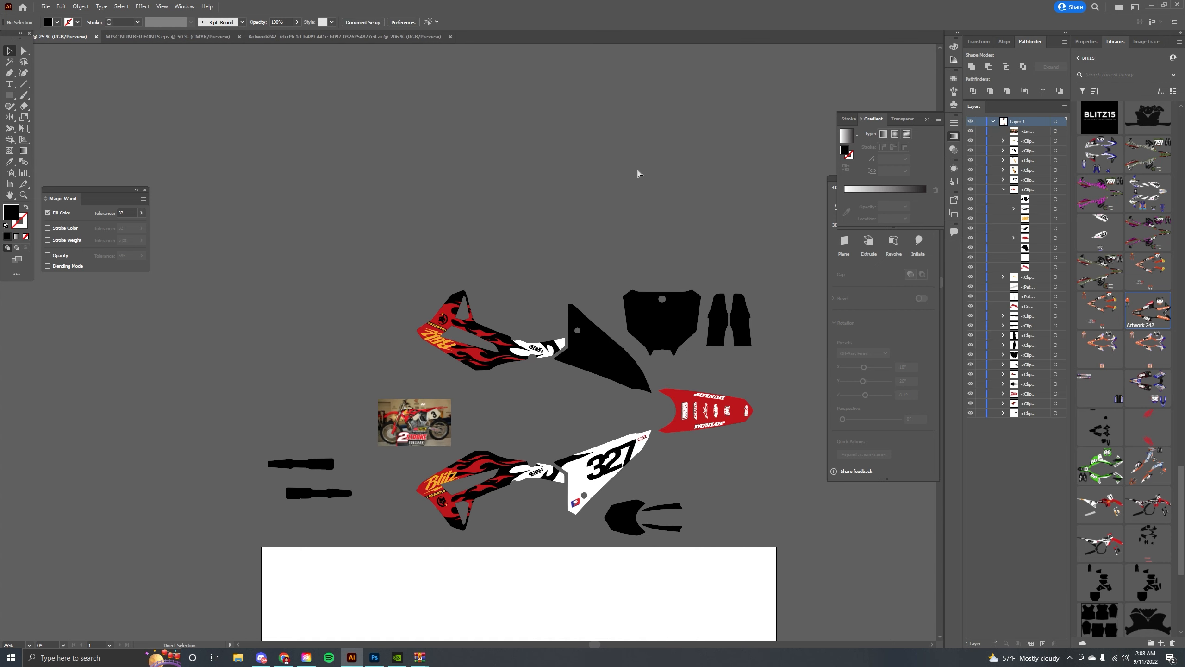
pyautogui.hotkey('ctrl', '+')
pyautogui.hotkey('ctrl', '+')
pyautogui.moveTo(604, 269); pyautogui.dragTo(343, 171)
# Cut the artwork inside the side panel's clip group and paste it back in front on the side panel.
pyautogui.click(460, 279)
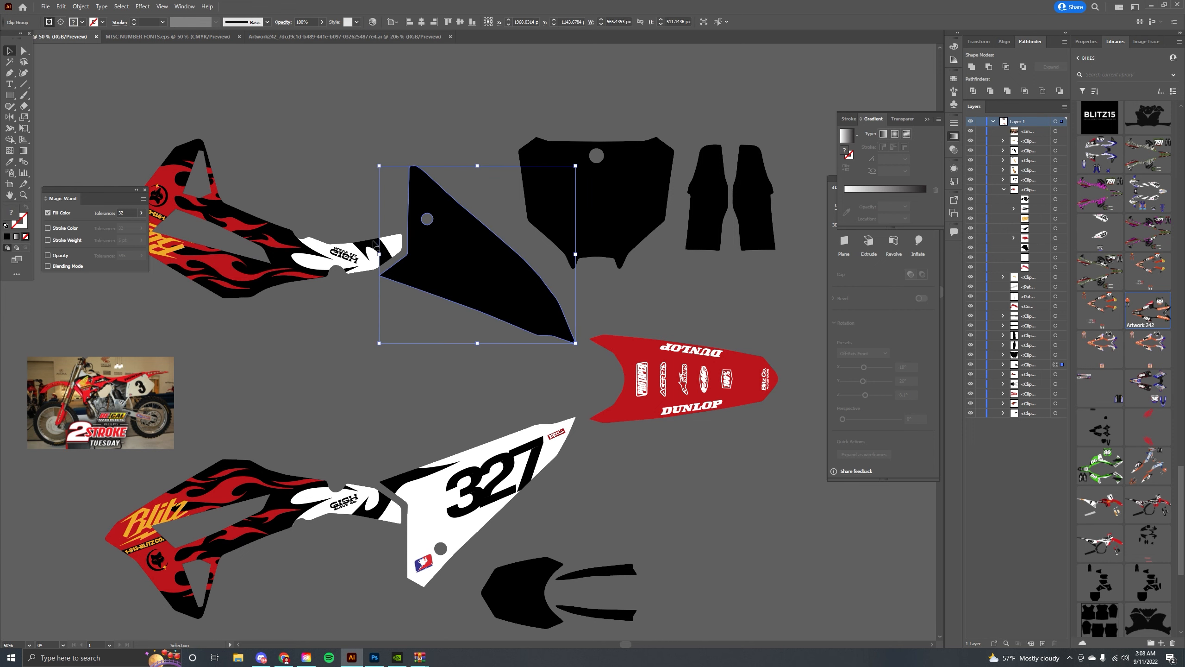
pyautogui.moveTo(427, 283); pyautogui.dragTo(418, 247)
pyautogui.click(360, 225)
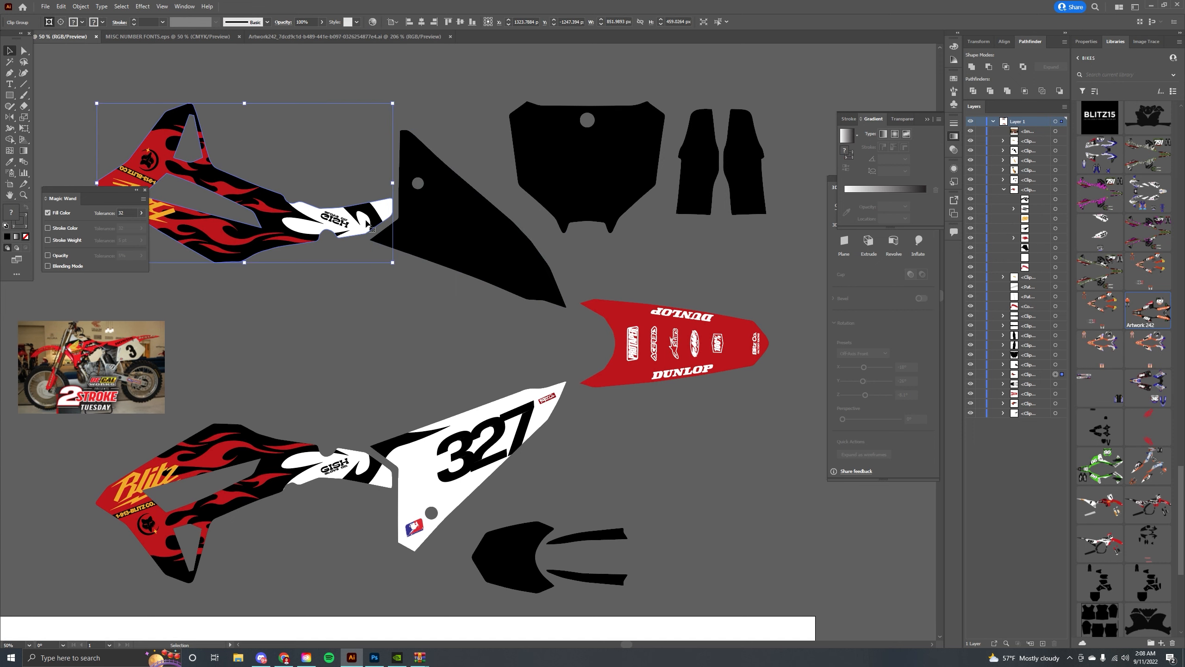
pyautogui.doubleClick(462, 266)
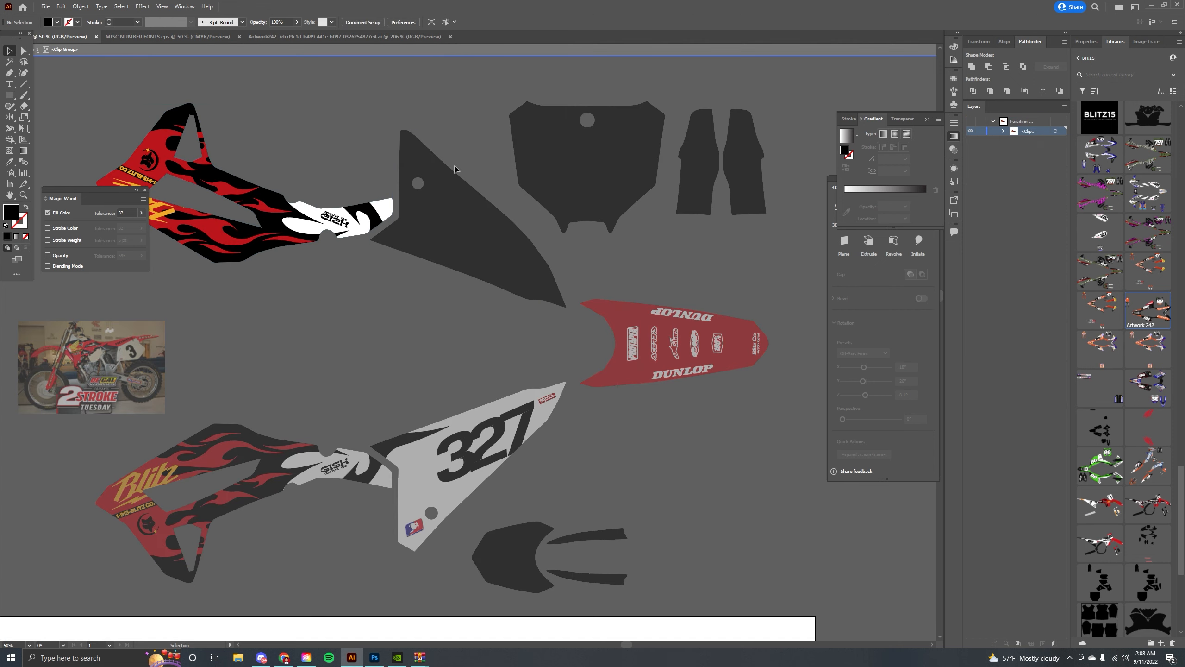
pyautogui.hotkey('ctrl', 'x')
pyautogui.doubleClick(477, 308)
pyautogui.doubleClick(422, 218)
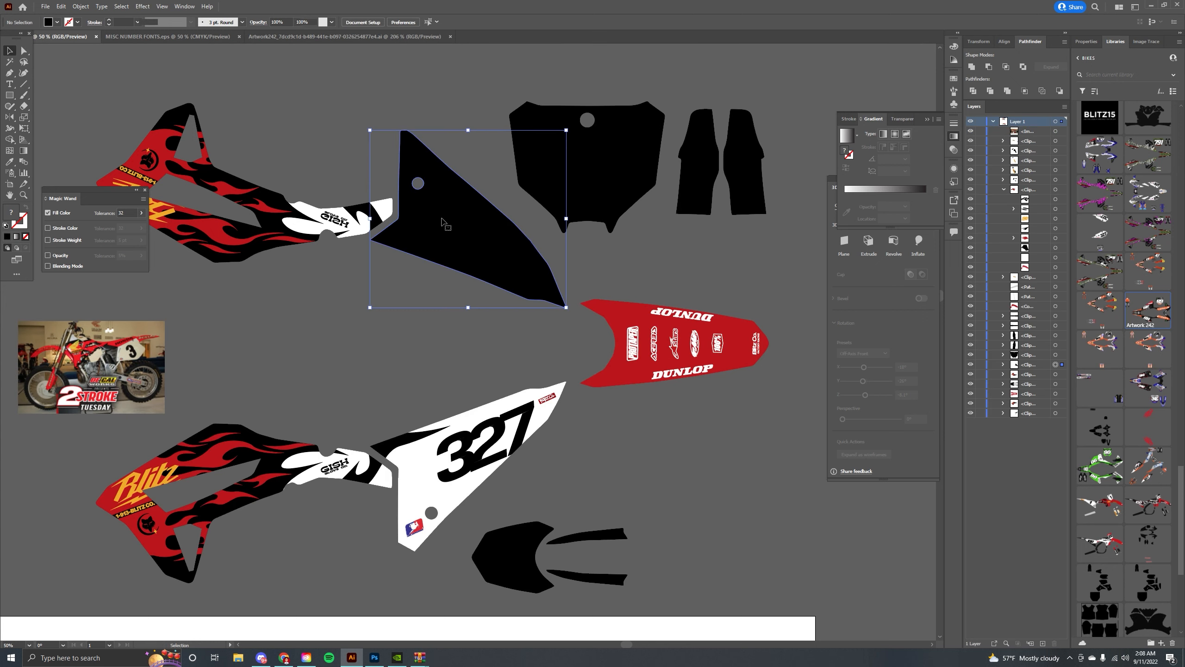
pyautogui.hotkey('ctrl', 'f')
# Release the clipping mask on the number 327 side panel graphic.
pyautogui.scroll(3, 422, 220)
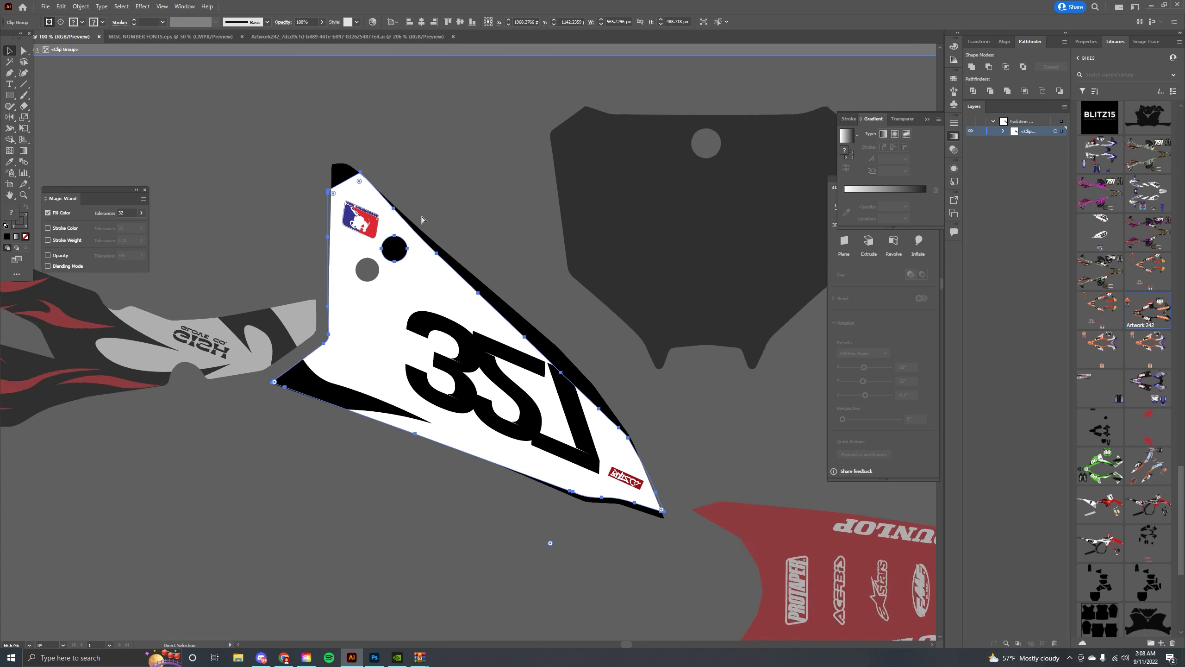
pyautogui.rightClick(432, 242)
pyautogui.click(467, 389)
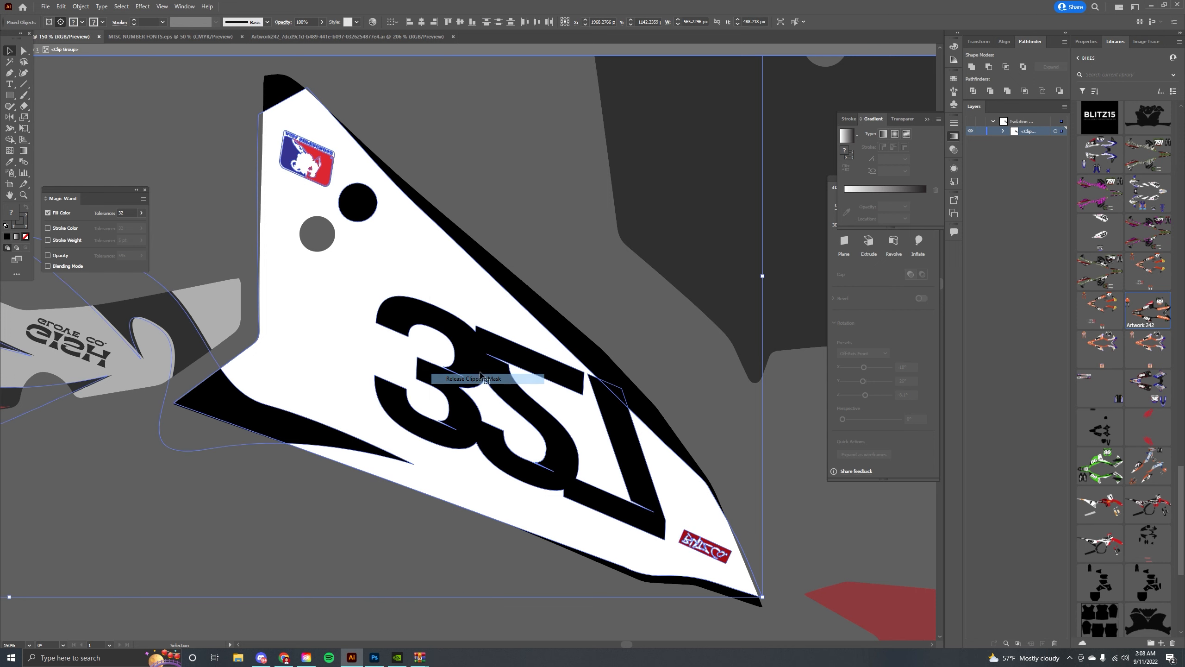
# Release the number panel's white compound path, then delete its white background and the white circle.
pyautogui.moveTo(551, 275); pyautogui.dragTo(525, 225)
pyautogui.click(491, 252)
pyautogui.rightClick(490, 252)
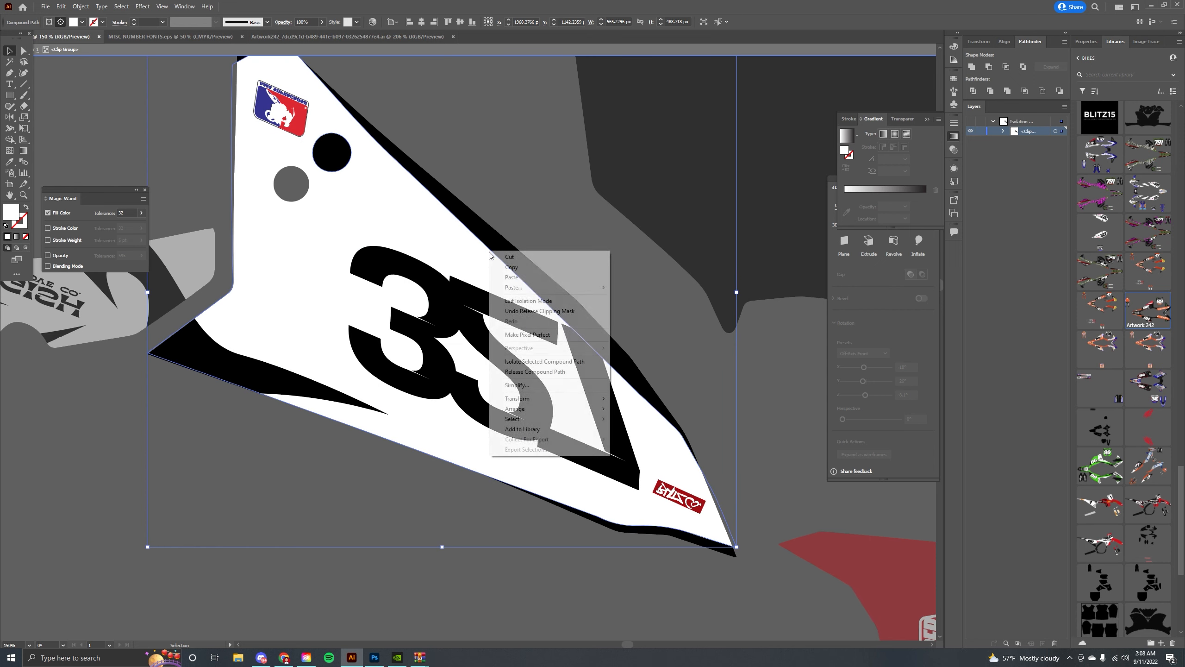
pyautogui.click(535, 372)
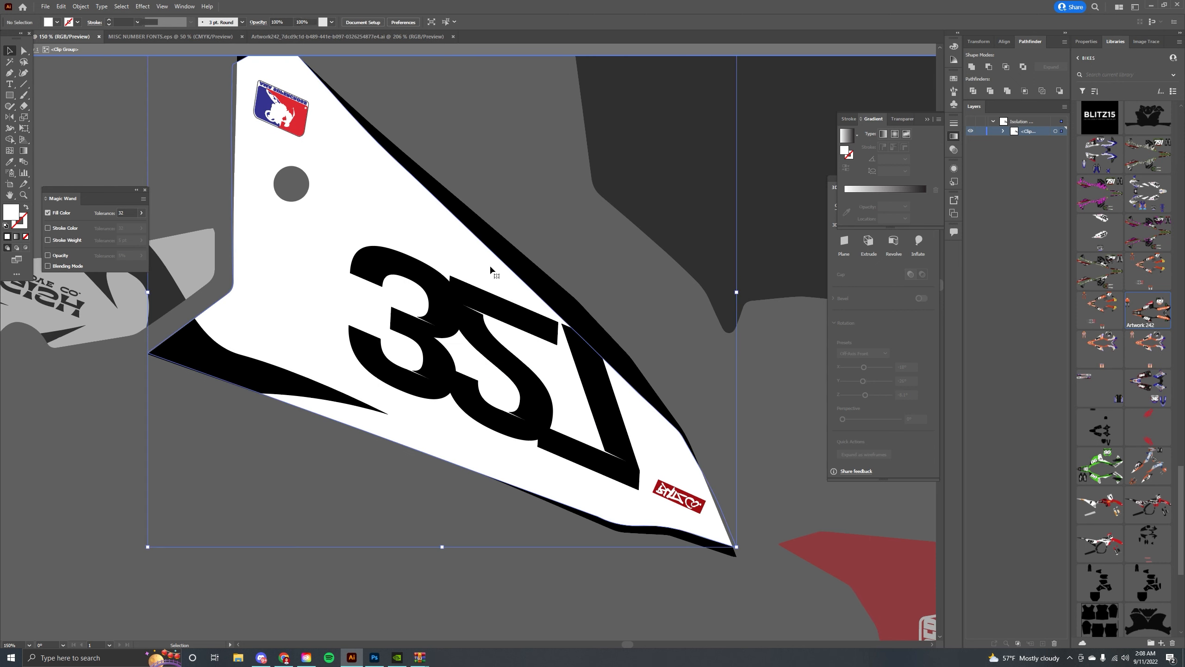
pyautogui.press('Delete')
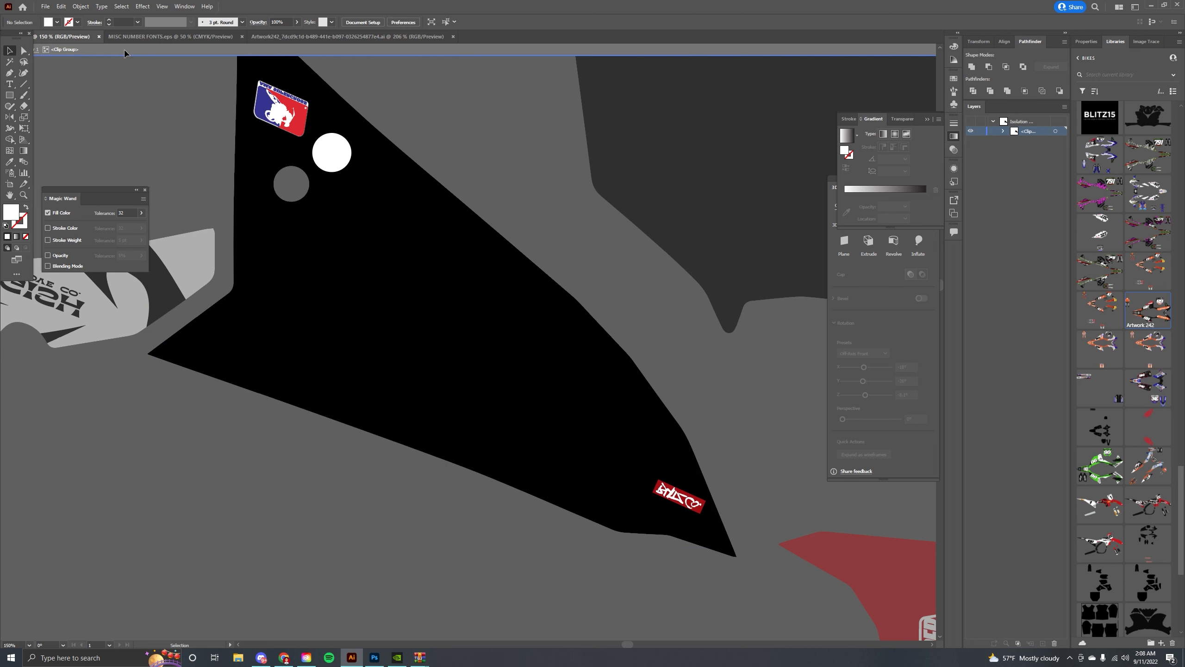
pyautogui.click(329, 159)
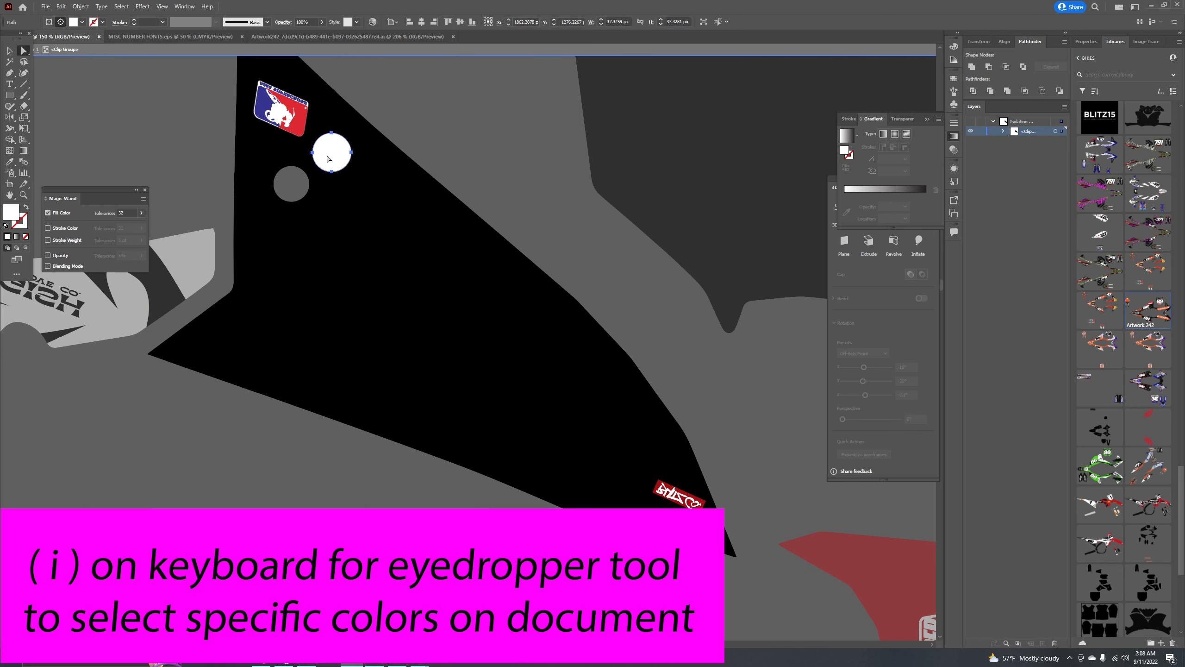
pyautogui.press('Delete')
# Fill the number panel's black base shape with white using the Eyedropper.
pyautogui.click(354, 188)
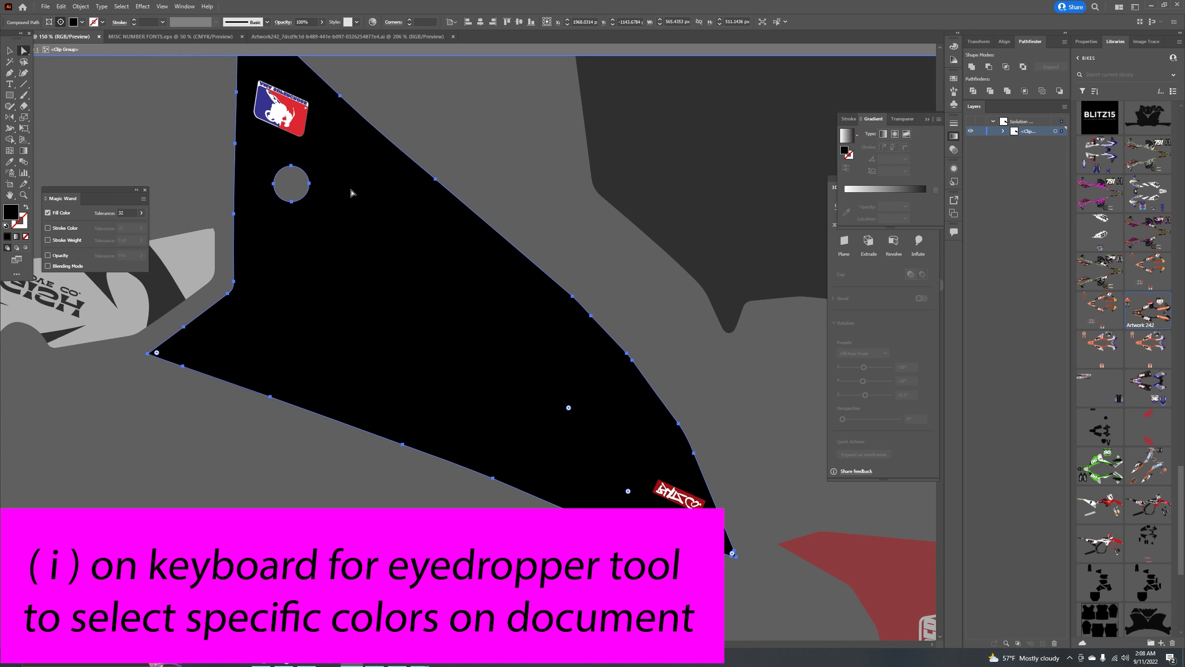
pyautogui.press('i')
pyautogui.click(204, 248)
# Delete the stray outline path along the number panel's lower edge and exit the group.
pyautogui.click(140, 145)
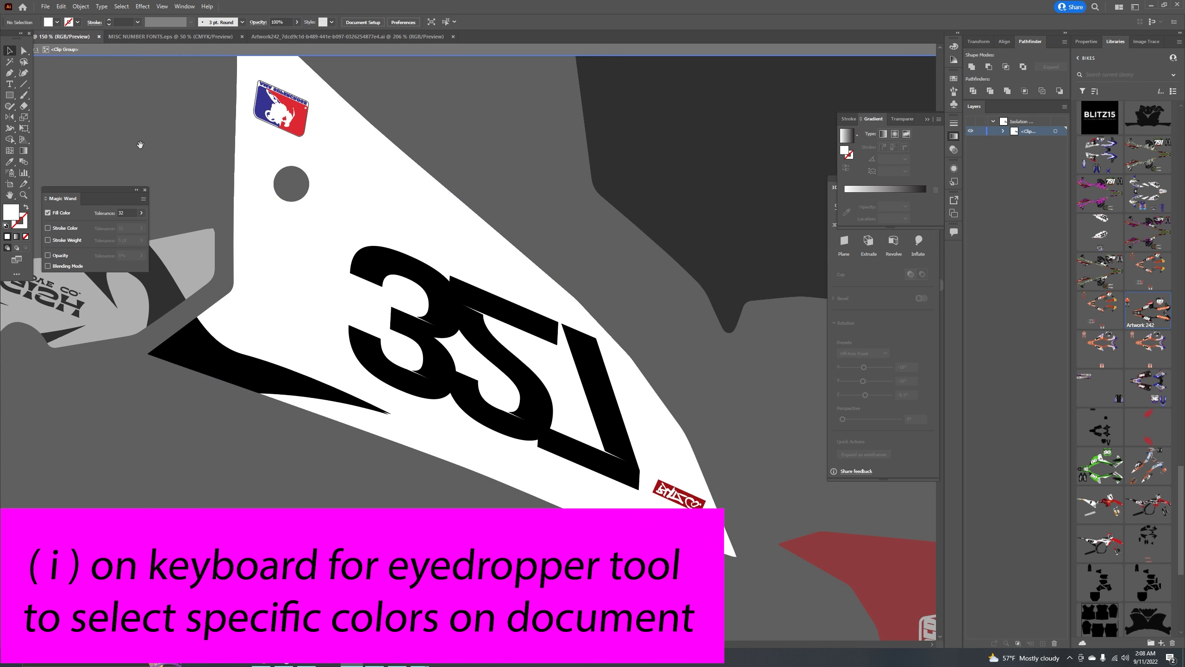
pyautogui.moveTo(149, 148); pyautogui.dragTo(252, 145)
pyautogui.click(349, 362)
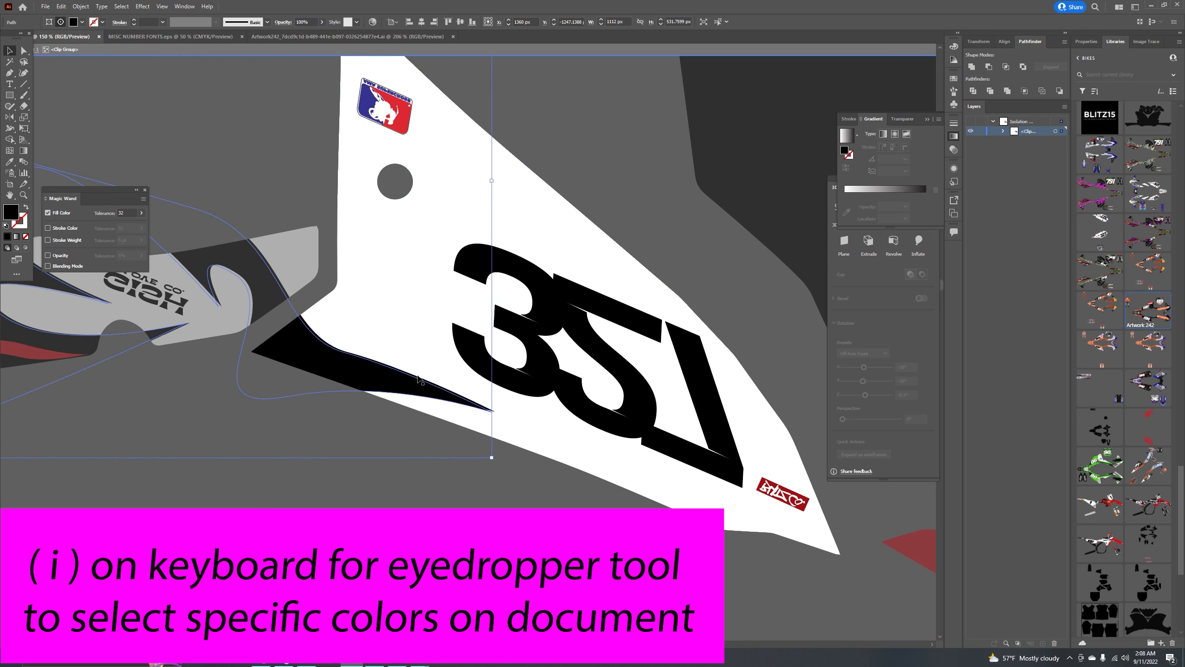
pyautogui.press('Delete')
pyautogui.doubleClick(275, 165)
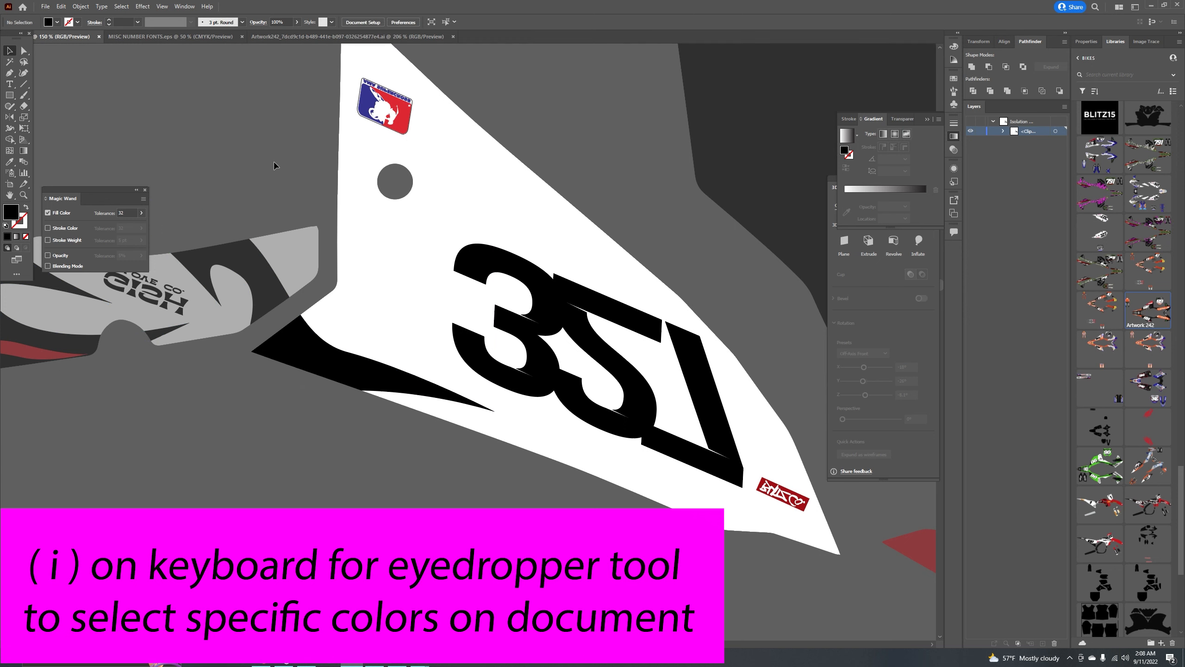
# Reflect the 327 number graphic on the side panel.
pyautogui.moveTo(419, 280); pyautogui.dragTo(342, 242)
pyautogui.doubleClick(510, 313)
pyautogui.rightClick(493, 279)
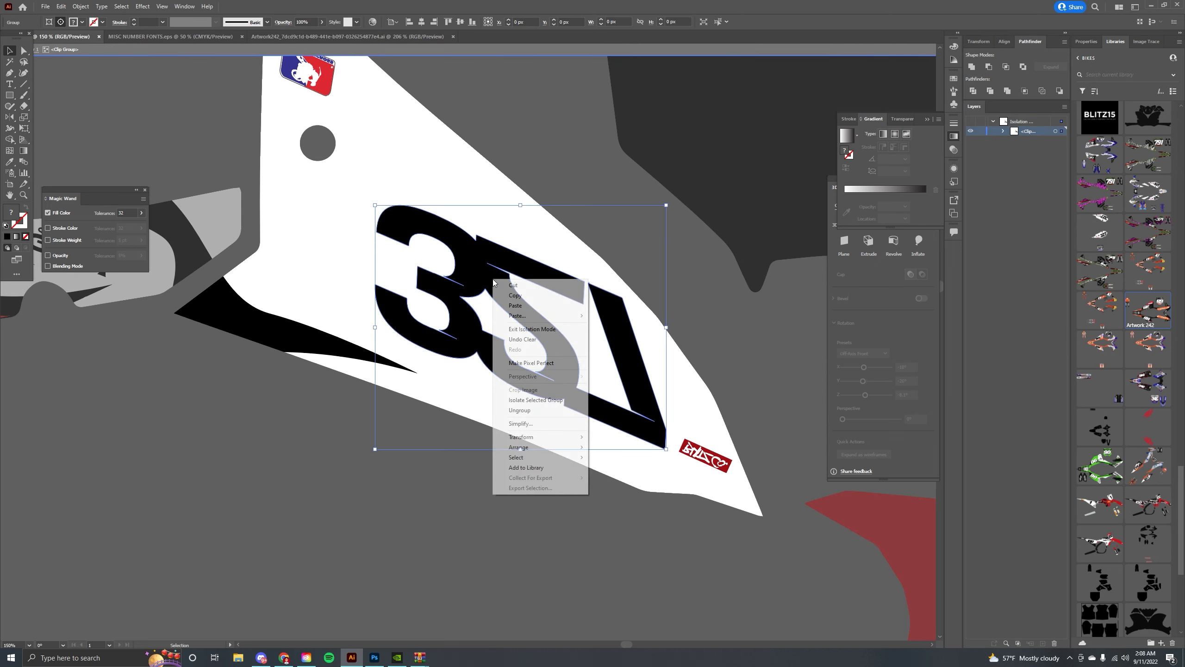
pyautogui.moveTo(531, 442)
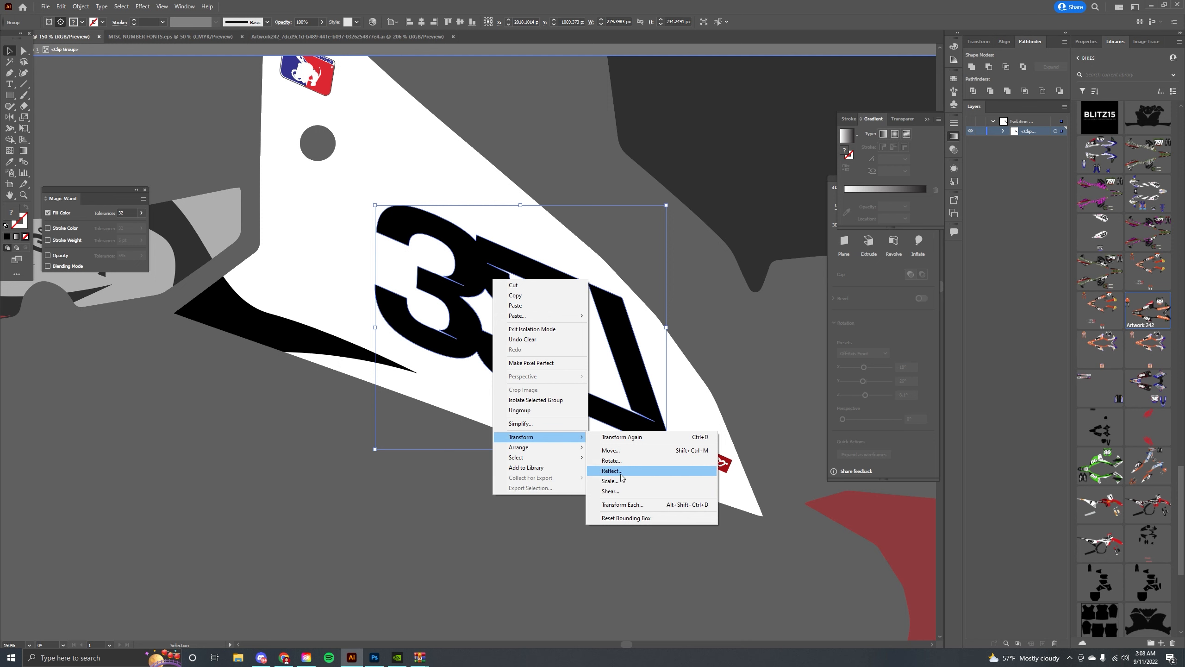
pyautogui.click(616, 469)
pyautogui.click(598, 383)
# Rotate and reposition the mirrored 327 numbers to sit along the side panel's angle.
pyautogui.moveTo(672, 202); pyautogui.dragTo(375, 297)
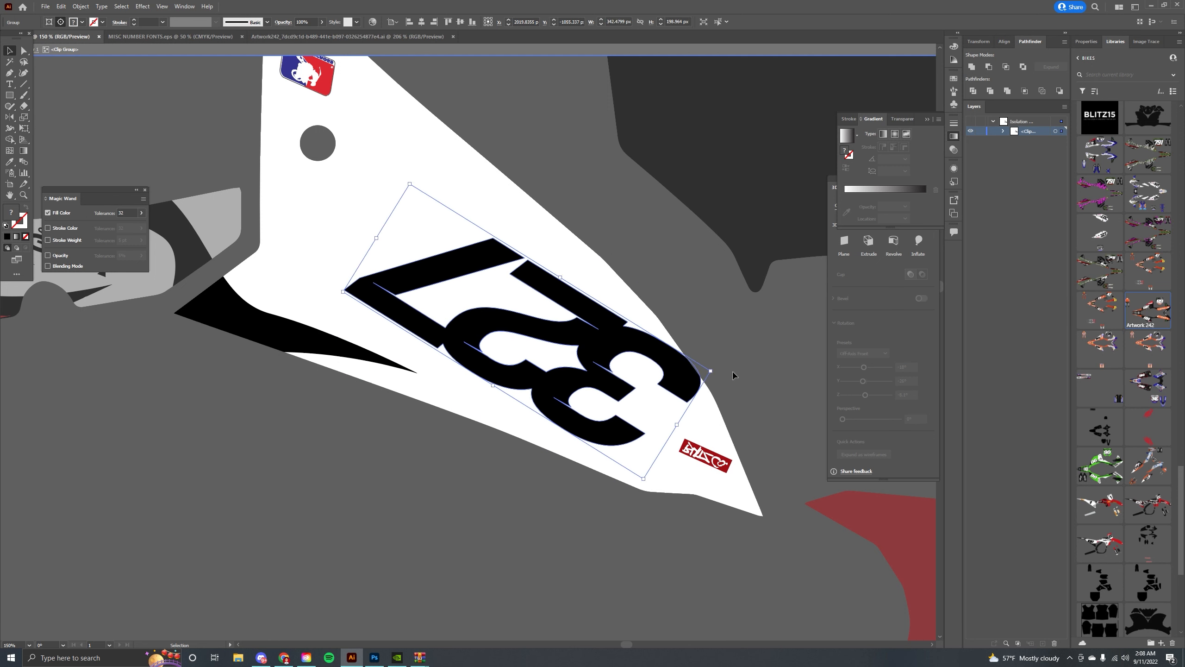
pyautogui.moveTo(719, 376); pyautogui.dragTo(738, 351)
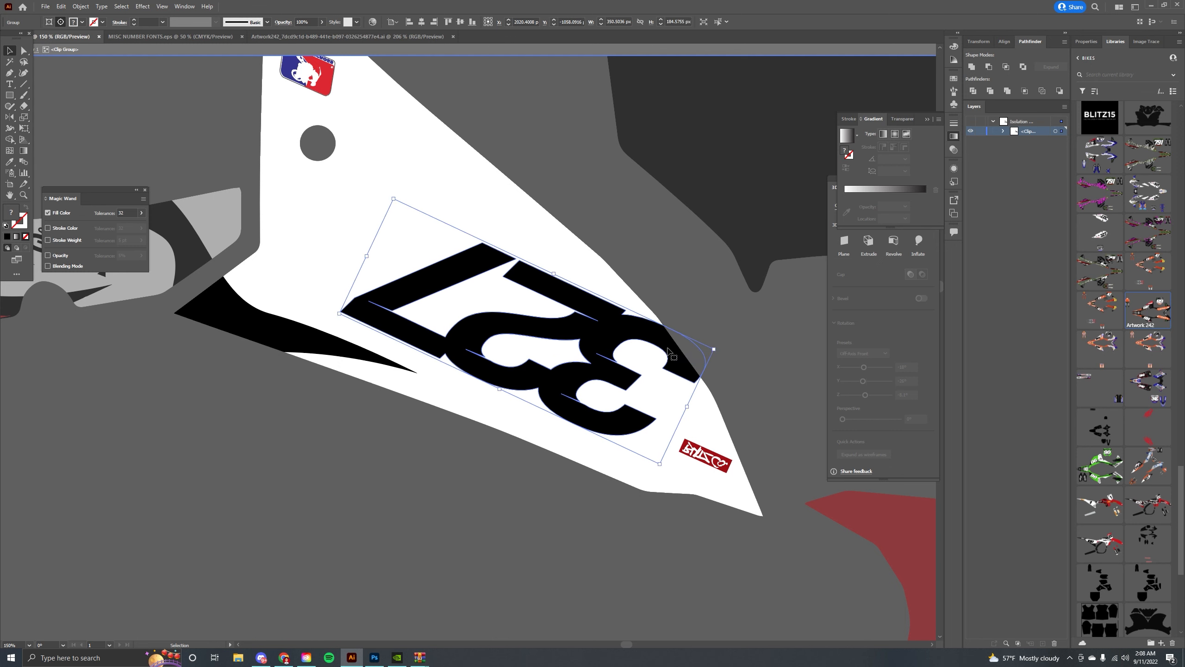
pyautogui.moveTo(658, 338)
pyautogui.mouseDown()
pyautogui.moveTo(624, 309)
pyautogui.moveTo(688, 318)
pyautogui.moveTo(650, 323)
pyautogui.mouseUp()
pyautogui.click(721, 326)
pyautogui.moveTo(710, 391); pyautogui.dragTo(661, 366)
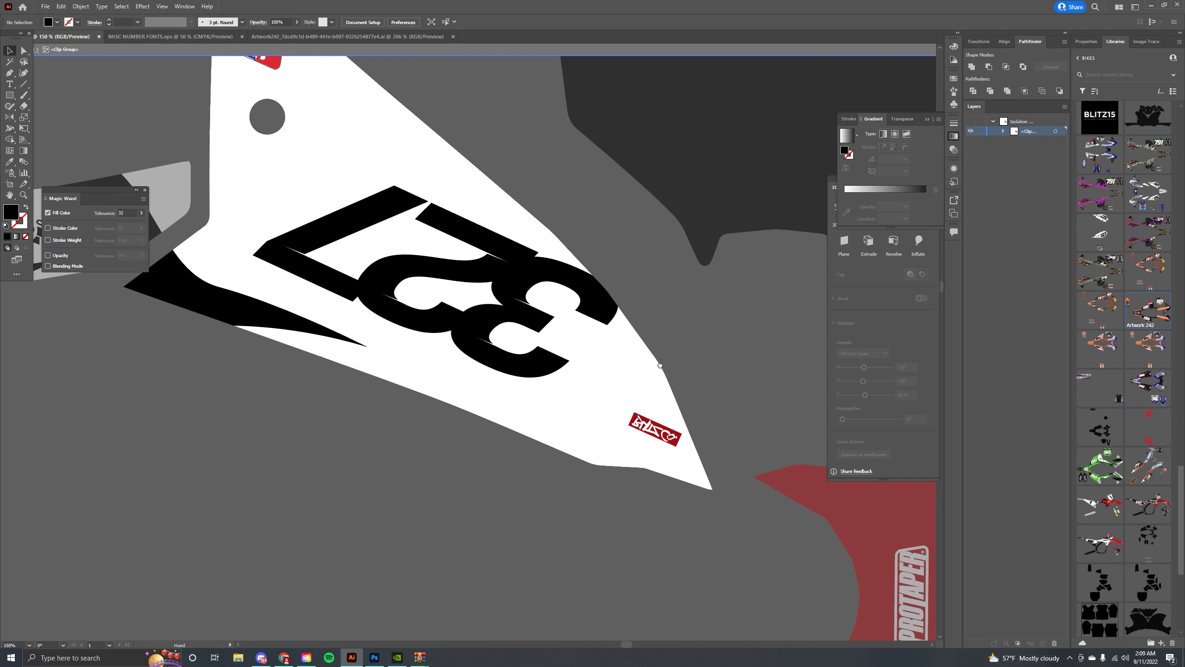
# Paste the Wiseco, Dunlop and FMF logos onto the right fork guard's red section.
pyautogui.rightClick(650, 427)
pyautogui.moveTo(701, 586)
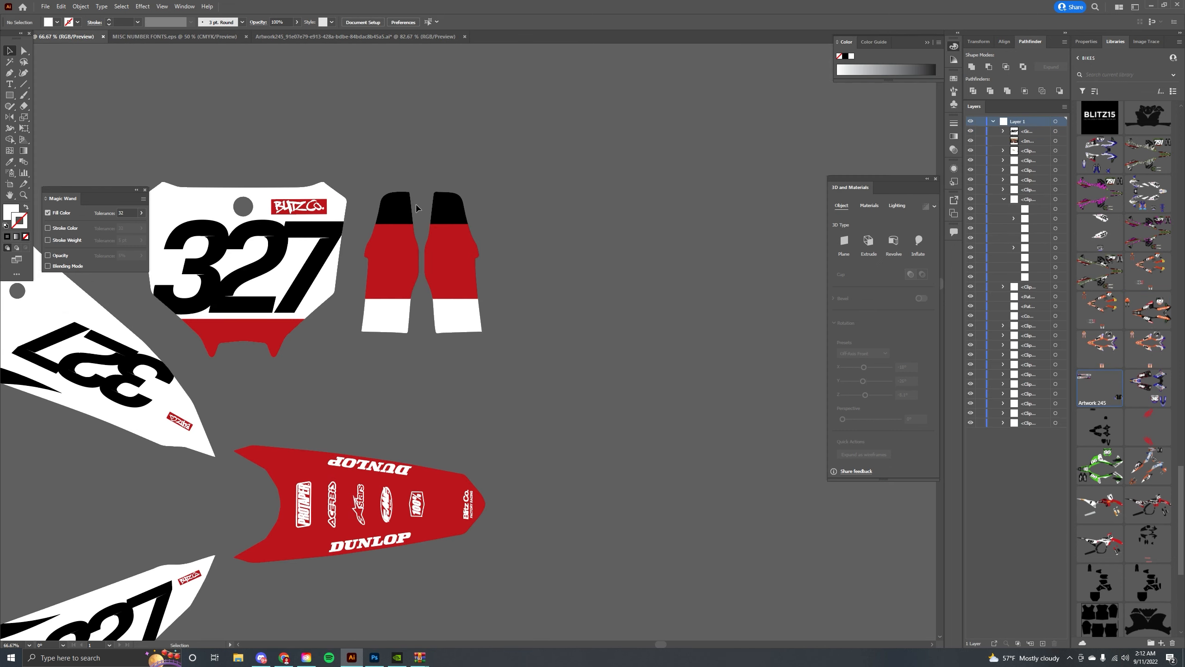
pyautogui.hotkey('ctrl', 'v')
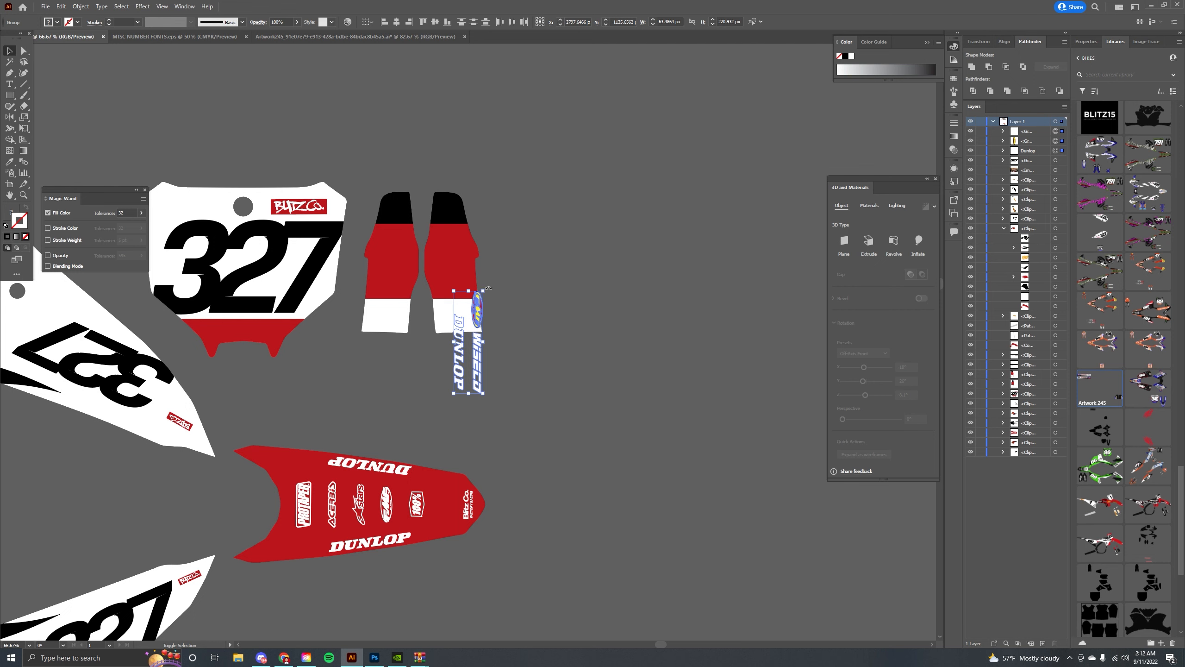
pyautogui.moveTo(489, 288); pyautogui.dragTo(467, 429)
pyautogui.moveTo(482, 321); pyautogui.dragTo(475, 276)
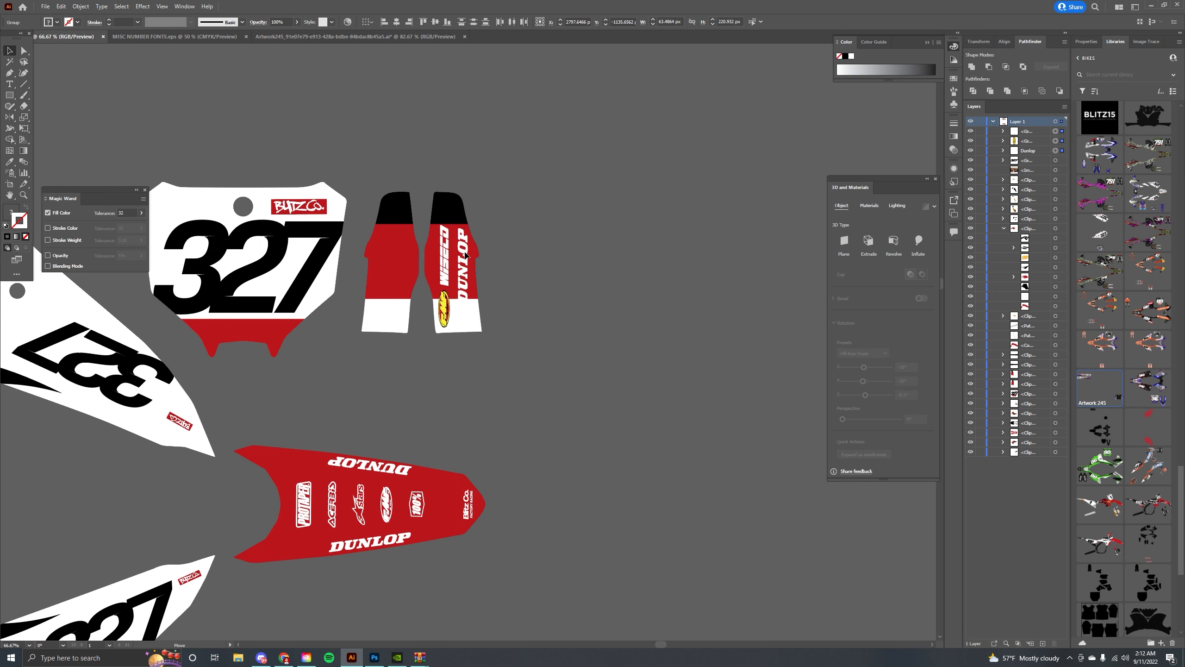
# Stretch the Dunlop logo upward to fill the fork guard's red section.
pyautogui.press('a')
pyautogui.scroll(3, 468, 254)
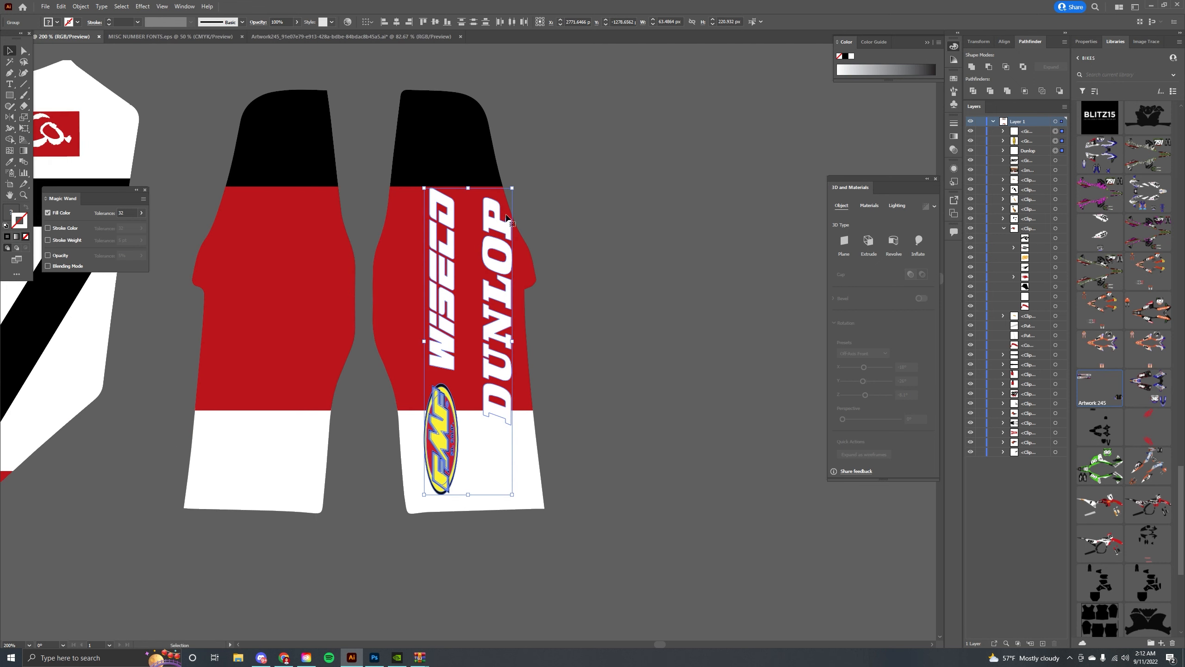
pyautogui.click(513, 208)
pyautogui.click(507, 221)
pyautogui.moveTo(512, 198)
pyautogui.mouseDown()
pyautogui.moveTo(497, 222)
pyautogui.moveTo(508, 177)
pyautogui.mouseUp()
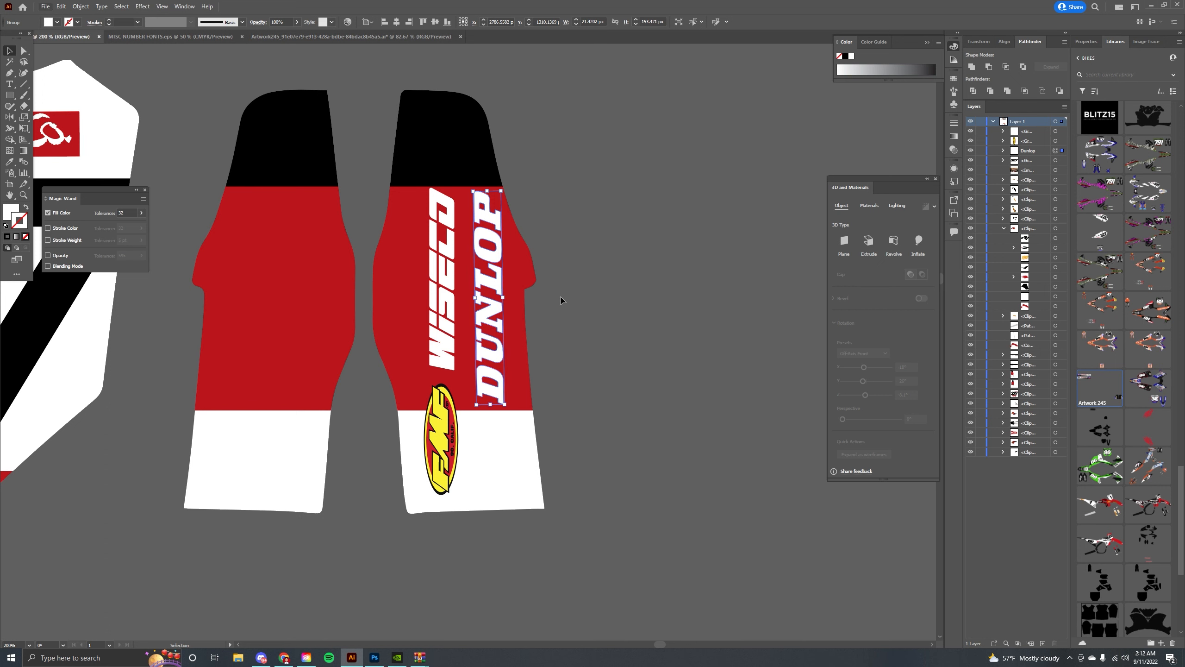
pyautogui.moveTo(514, 347); pyautogui.dragTo(588, 349)
pyautogui.click(635, 265)
pyautogui.click(559, 295)
pyautogui.moveTo(566, 280); pyautogui.dragTo(328, 280)
pyautogui.moveTo(340, 193); pyautogui.dragTo(291, 480)
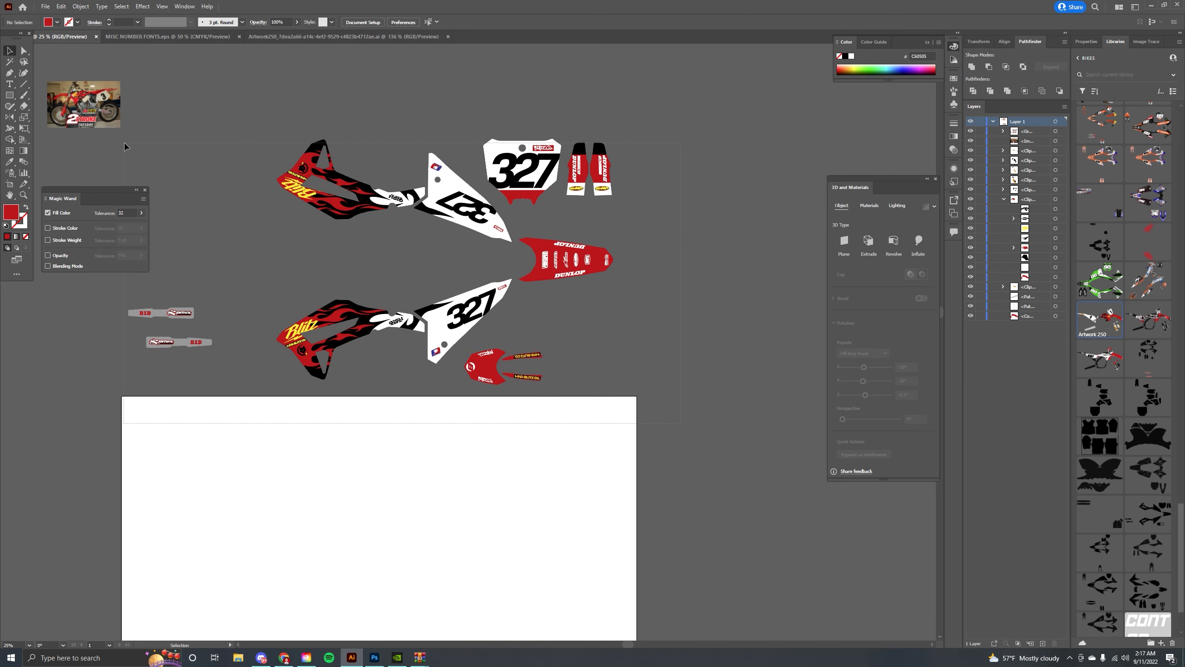
# Add the complete graphics artwork to the library.
pyautogui.click(289, 151)
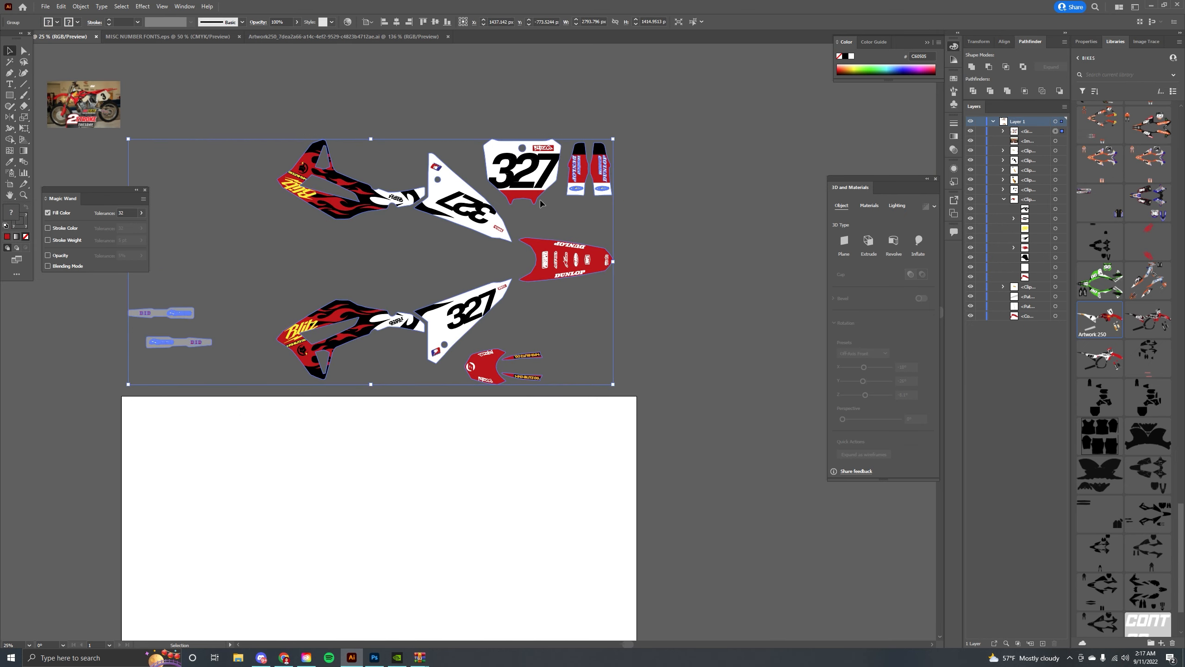
pyautogui.moveTo(527, 176); pyautogui.dragTo(1080, 313)
pyautogui.click(672, 232)
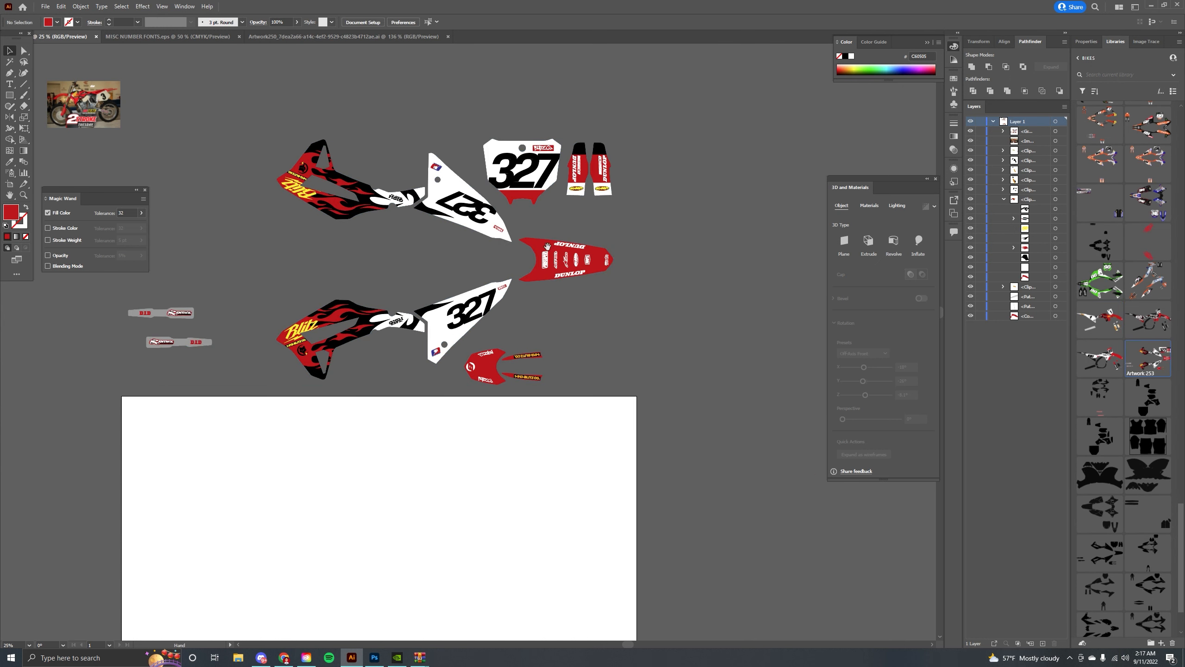
# Switch to Photoshop and place the library graphics artwork onto the bike texture template.
pyautogui.hscroll(-4, 436, 286)
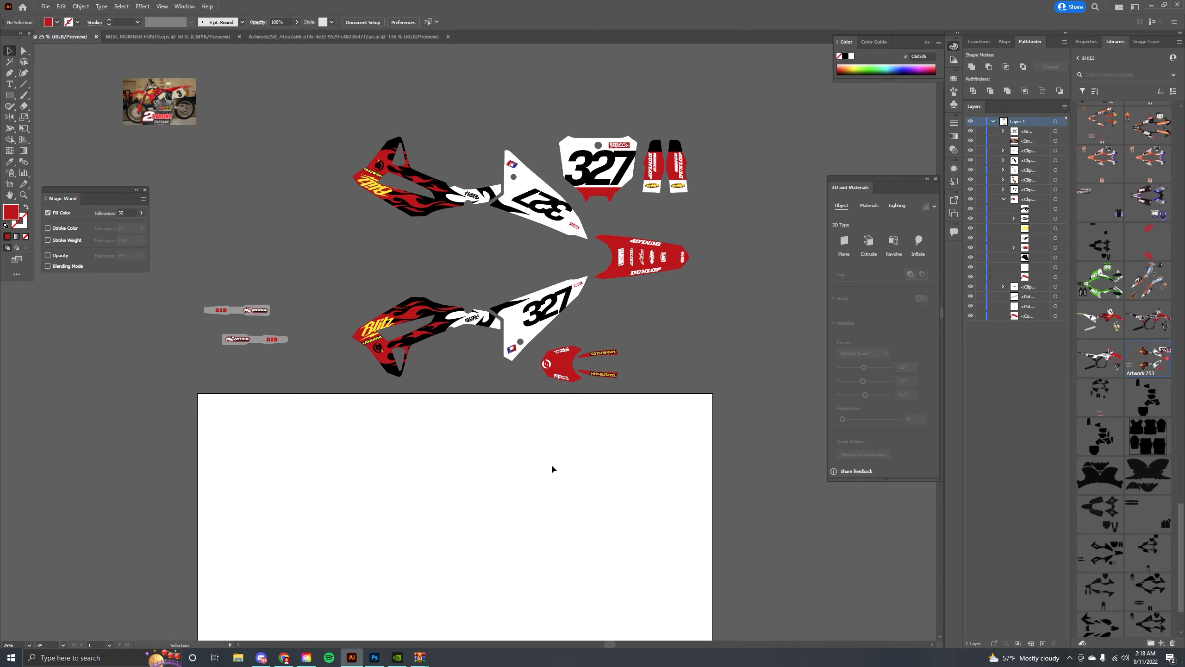
pyautogui.click(376, 658)
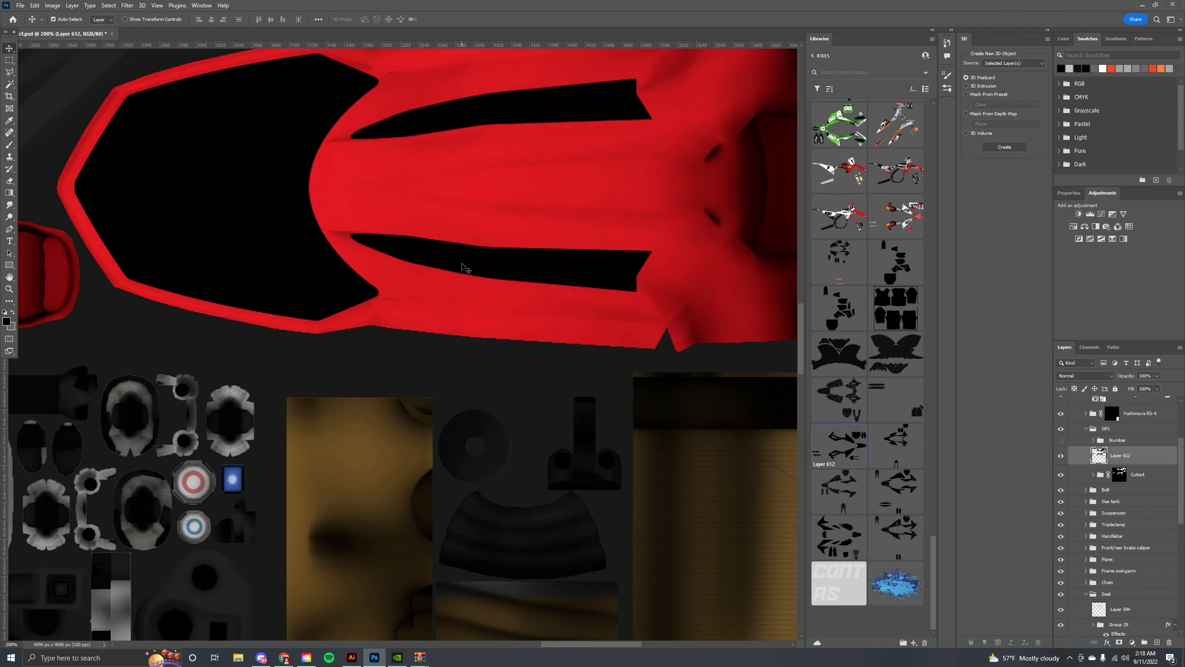
pyautogui.hotkey('ctrl', '-')
pyautogui.hotkey('ctrl', '-')
pyautogui.hotkey('ctrl', '-')
pyautogui.hotkey('ctrl', '-')
pyautogui.hotkey('ctrl', '-')
pyautogui.hotkey('ctrl', '-')
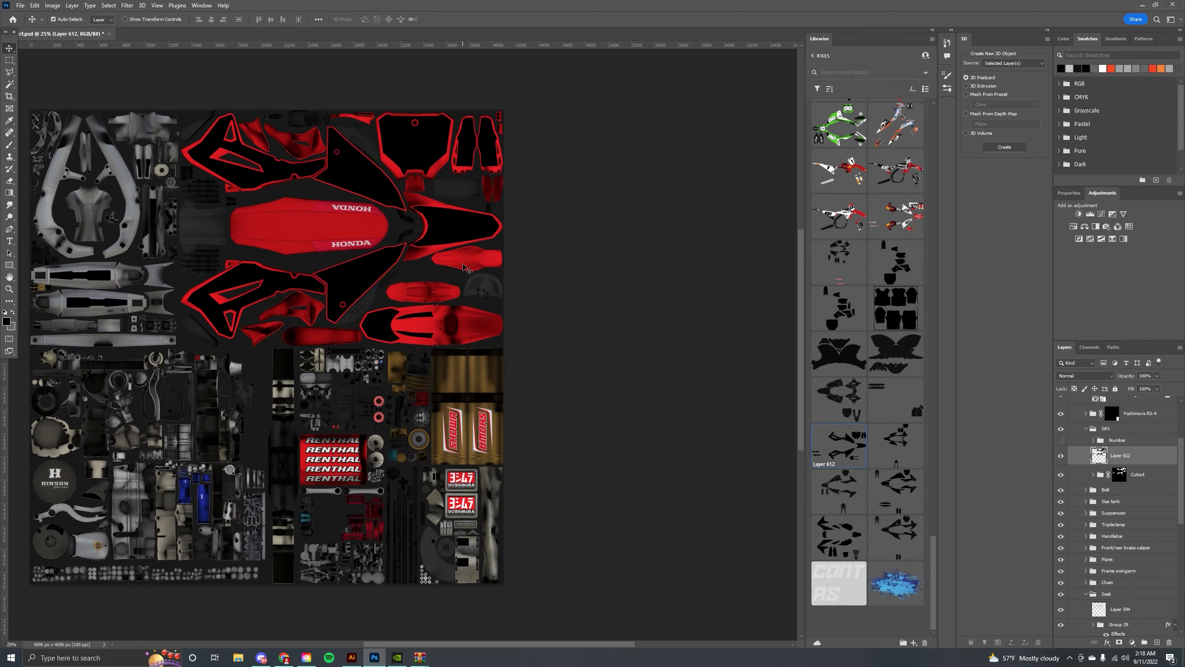
pyautogui.moveTo(377, 246); pyautogui.dragTo(487, 272)
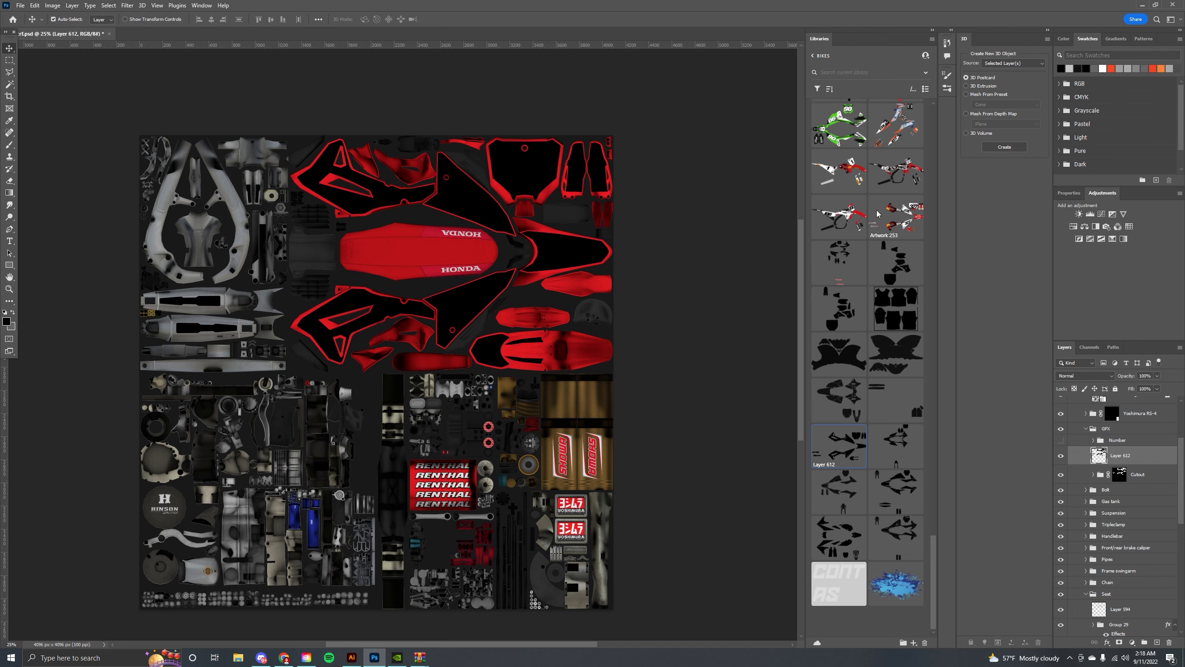
pyautogui.scroll(5, 869, 289)
pyautogui.moveTo(904, 444); pyautogui.dragTo(453, 289)
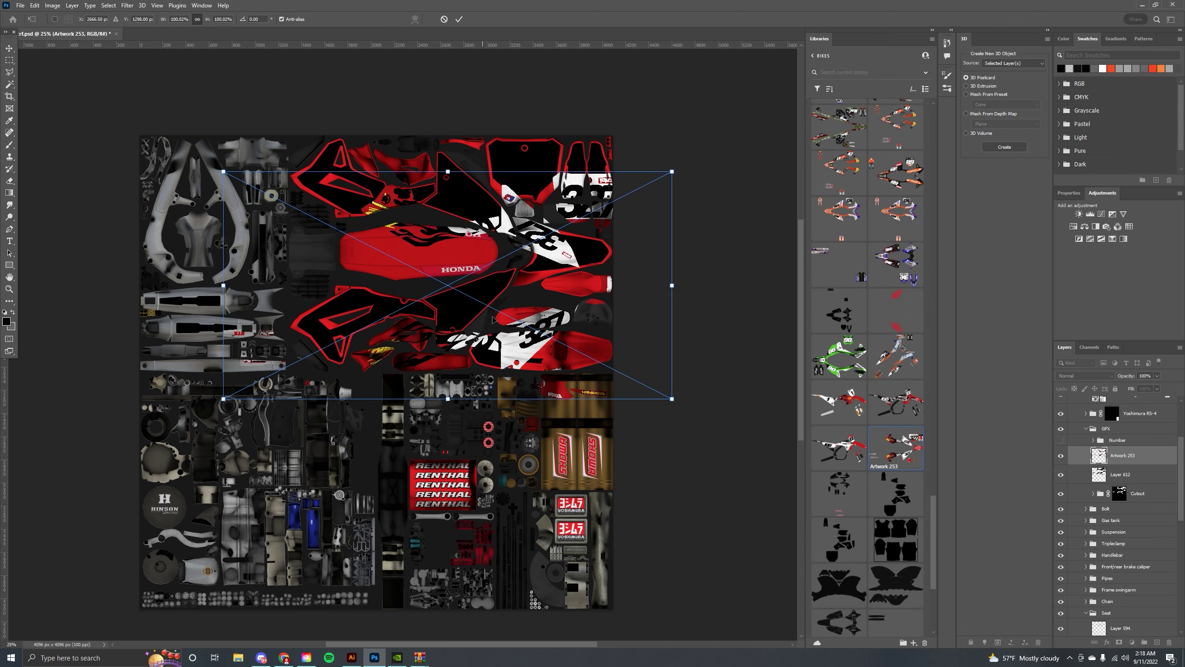
pyautogui.moveTo(514, 319); pyautogui.dragTo(449, 309)
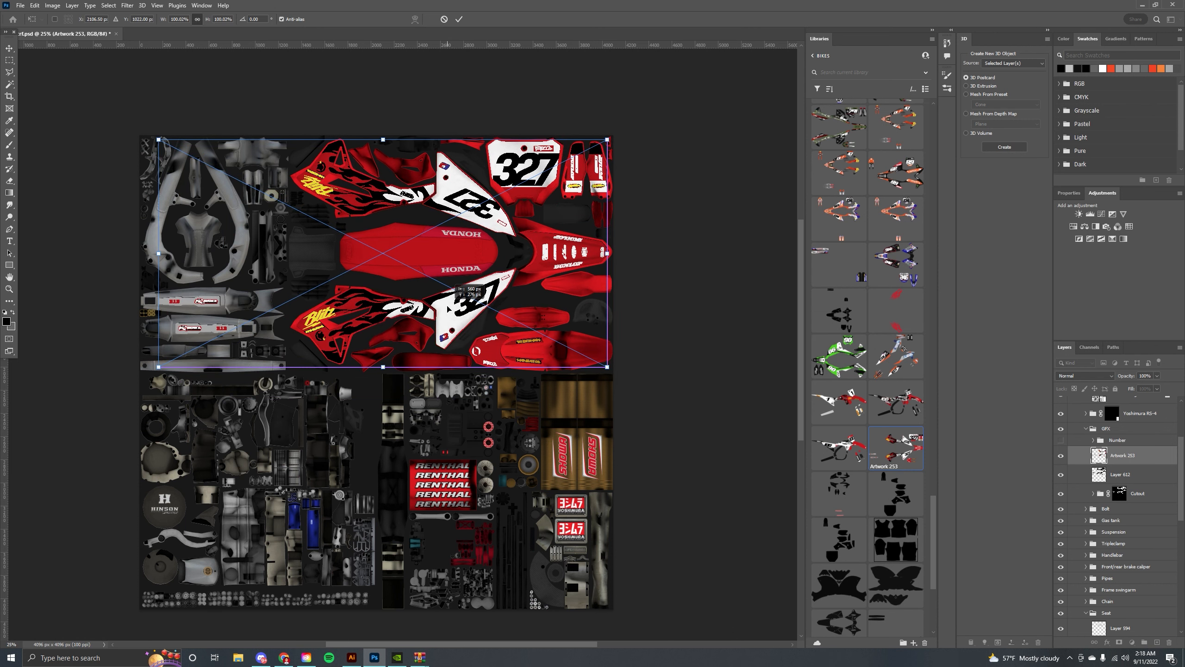
pyautogui.click(459, 18)
# Align the placed graphics precisely with the plastics on the texture template.
pyautogui.hotkey('ctrl', '+')
pyautogui.moveTo(534, 254); pyautogui.dragTo(435, 294)
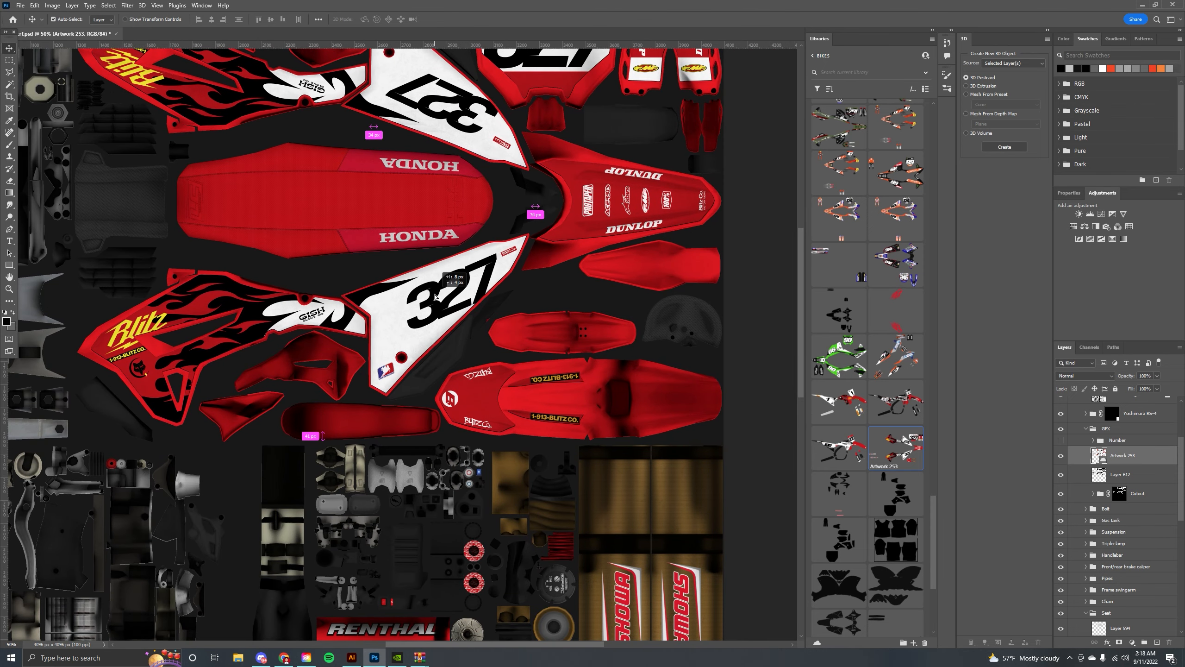
pyautogui.press('Down')
pyautogui.press('Right')
pyautogui.press('Right')
pyautogui.press('Right')
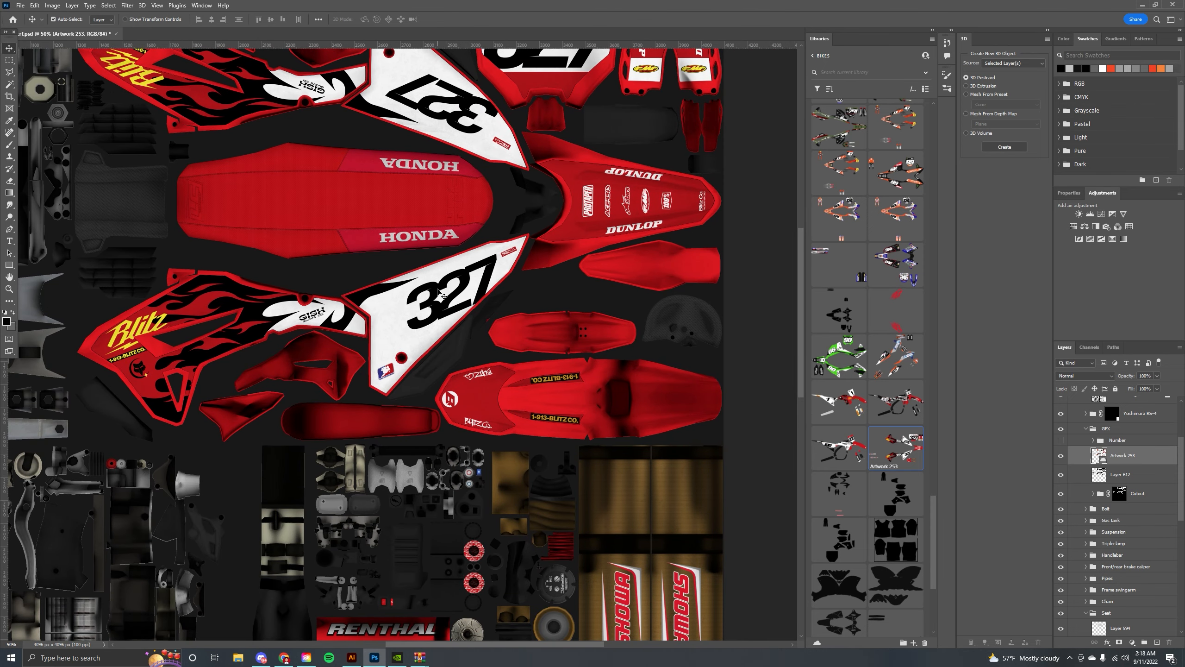
pyautogui.moveTo(405, 238); pyautogui.dragTo(411, 340)
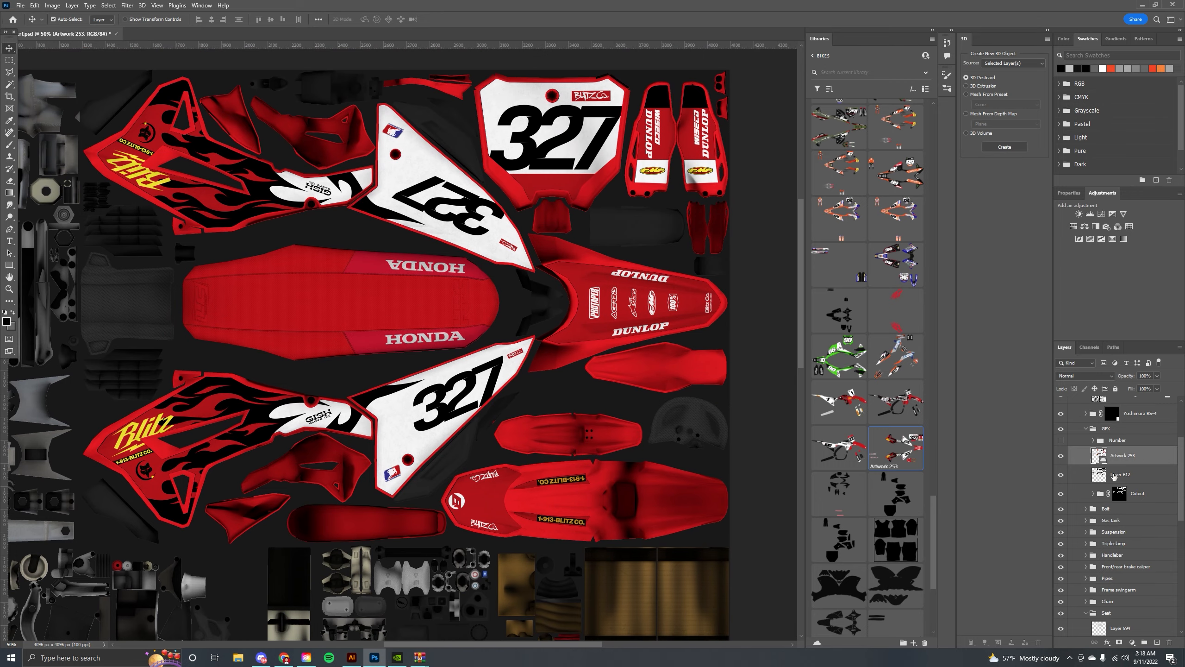
pyautogui.moveTo(514, 261); pyautogui.dragTo(496, 254)
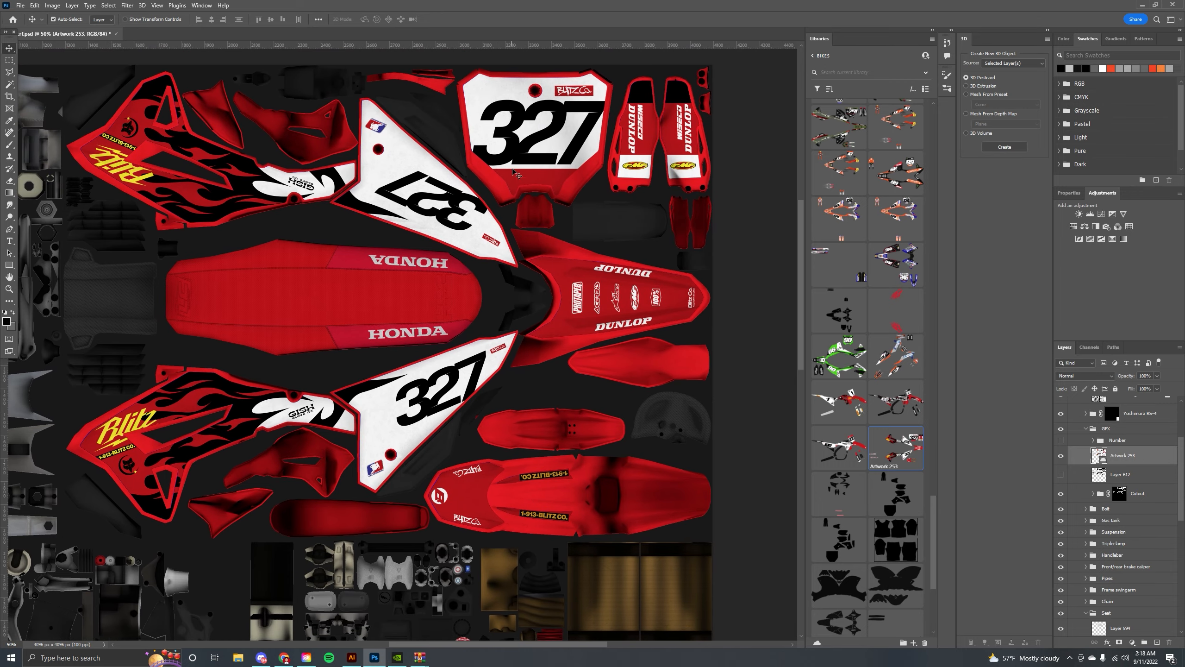
pyautogui.moveTo(452, 175); pyautogui.dragTo(491, 190)
pyautogui.moveTo(553, 235); pyautogui.dragTo(467, 217)
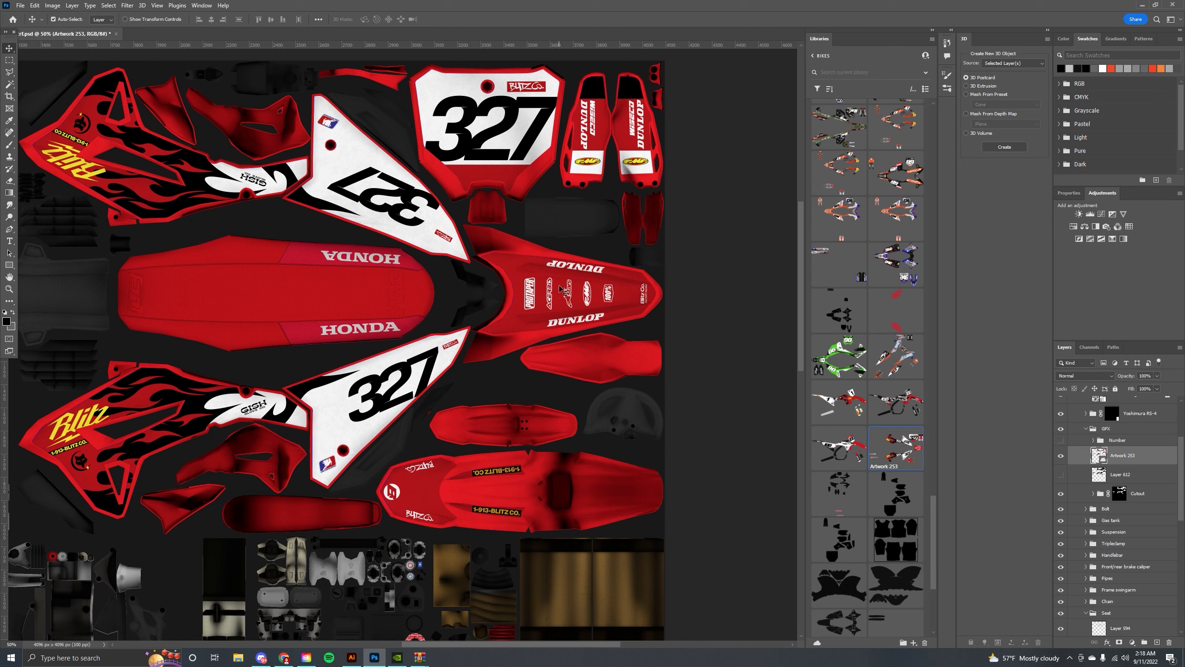
# Hide the bike shading layer and select the rear fender plastic layer.
pyautogui.scroll(3, 1140, 476)
pyautogui.click(1061, 489)
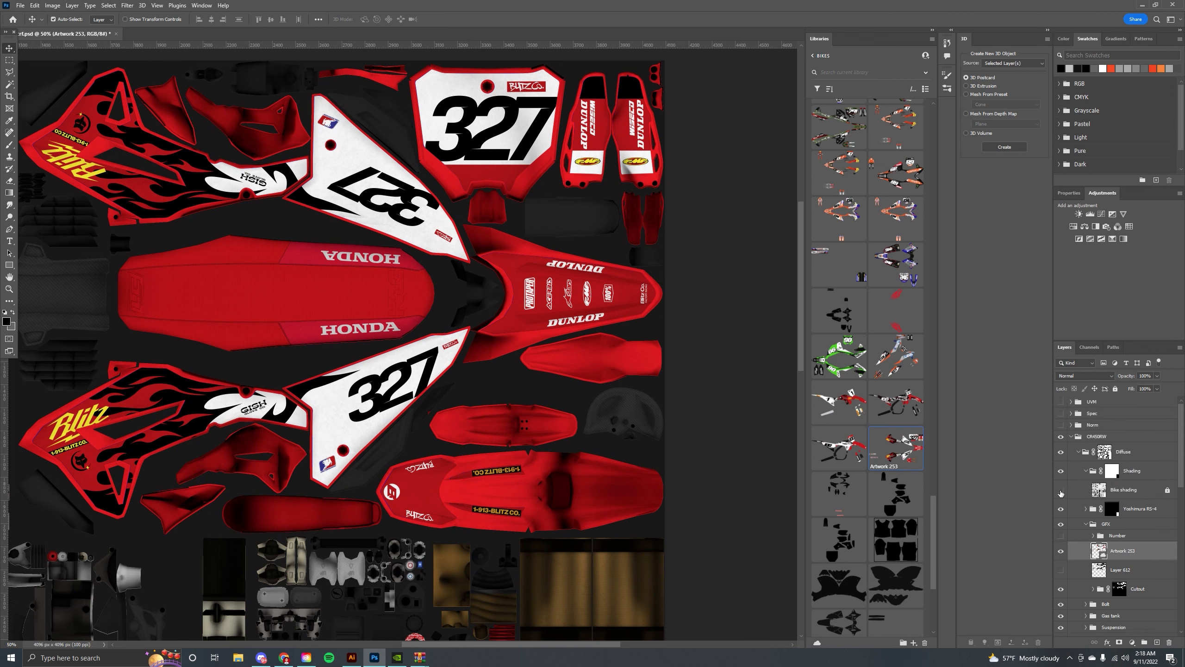
pyautogui.press('i')
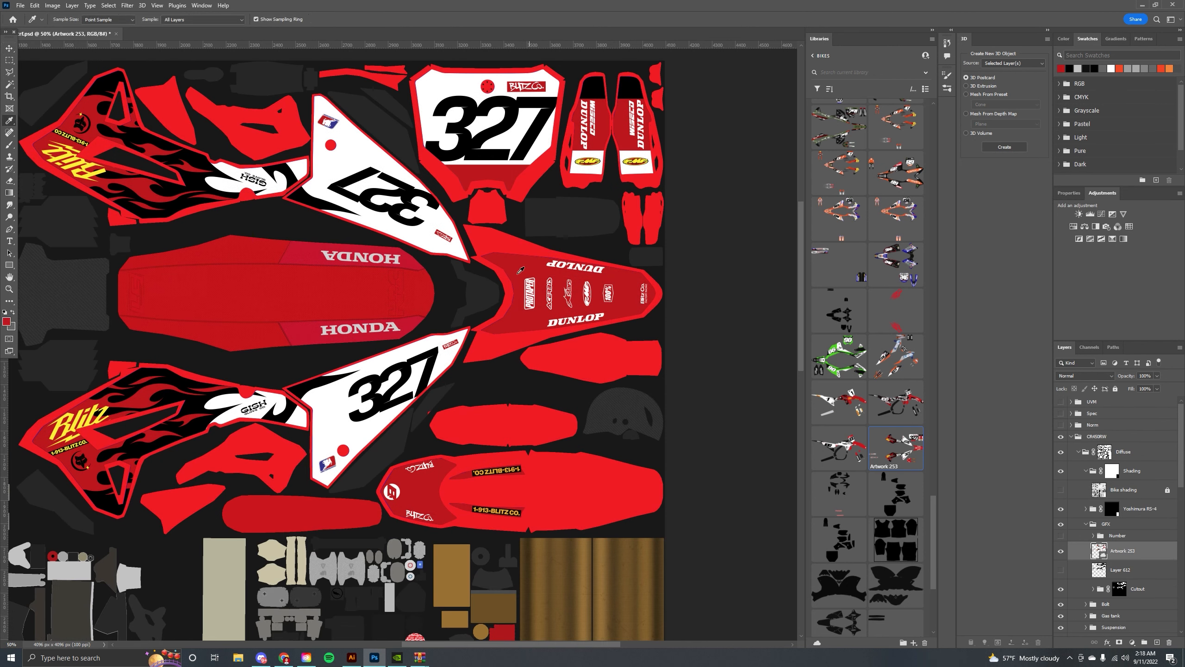
pyautogui.click(10, 52)
pyautogui.click(496, 248)
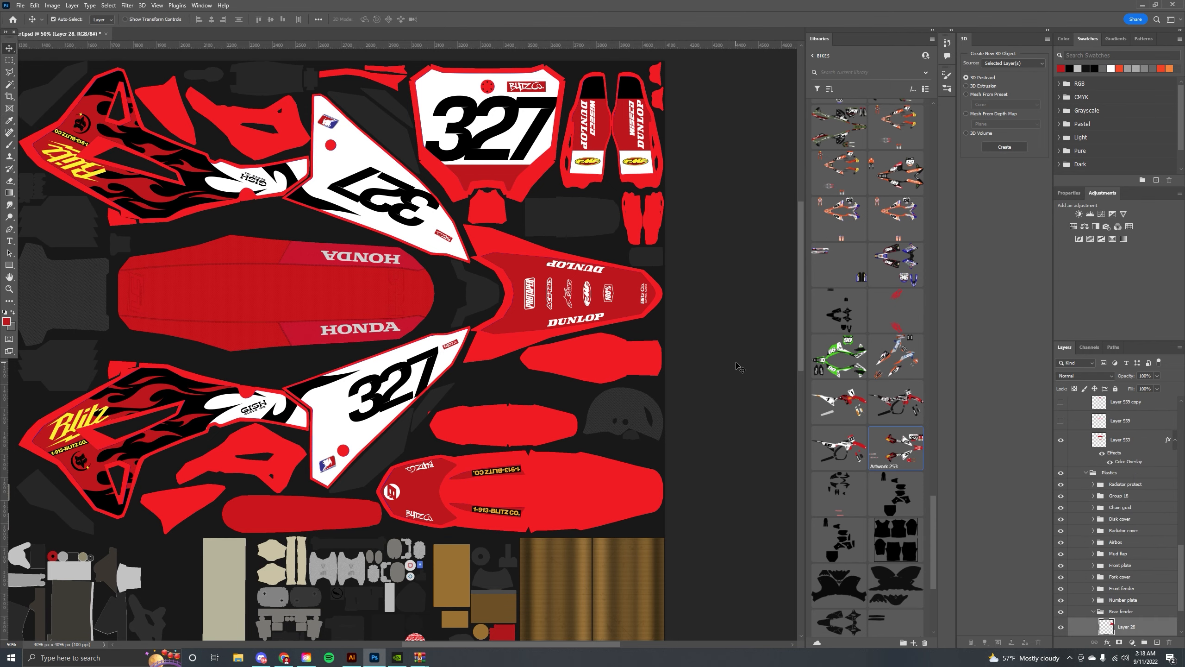
pyautogui.scroll(-2, 1152, 581)
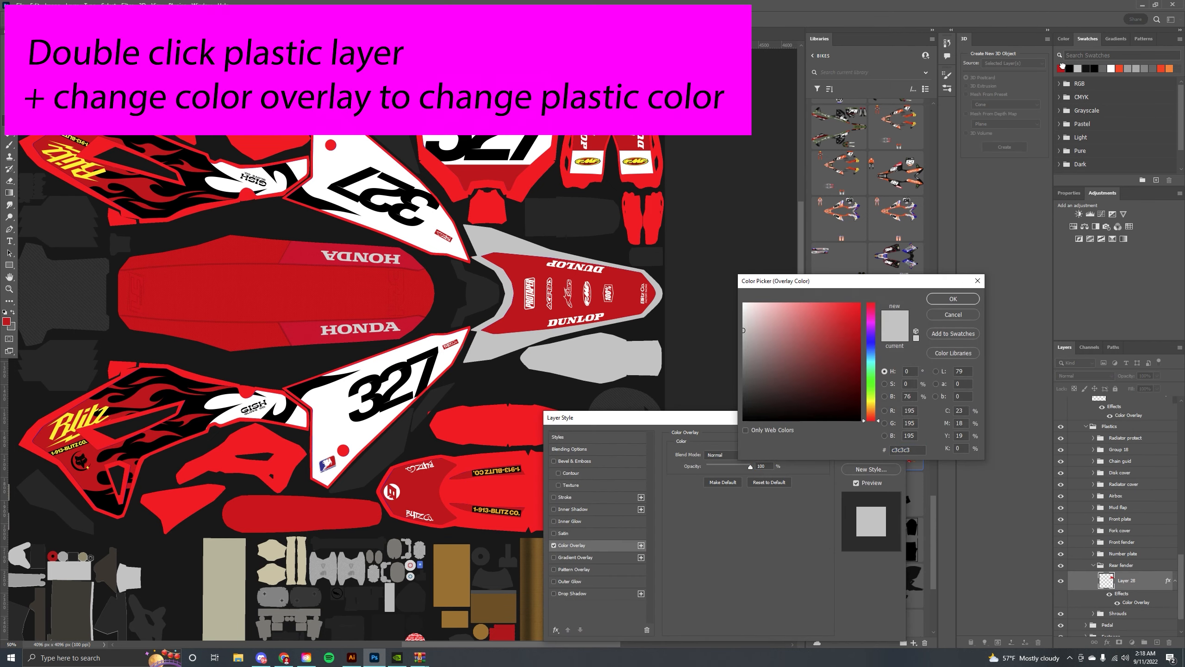
# Set the colour overlay of the rear fender and number plate plastic layers to red.
pyautogui.doubleClick(1148, 591)
pyautogui.click(572, 546)
pyautogui.click(871, 437)
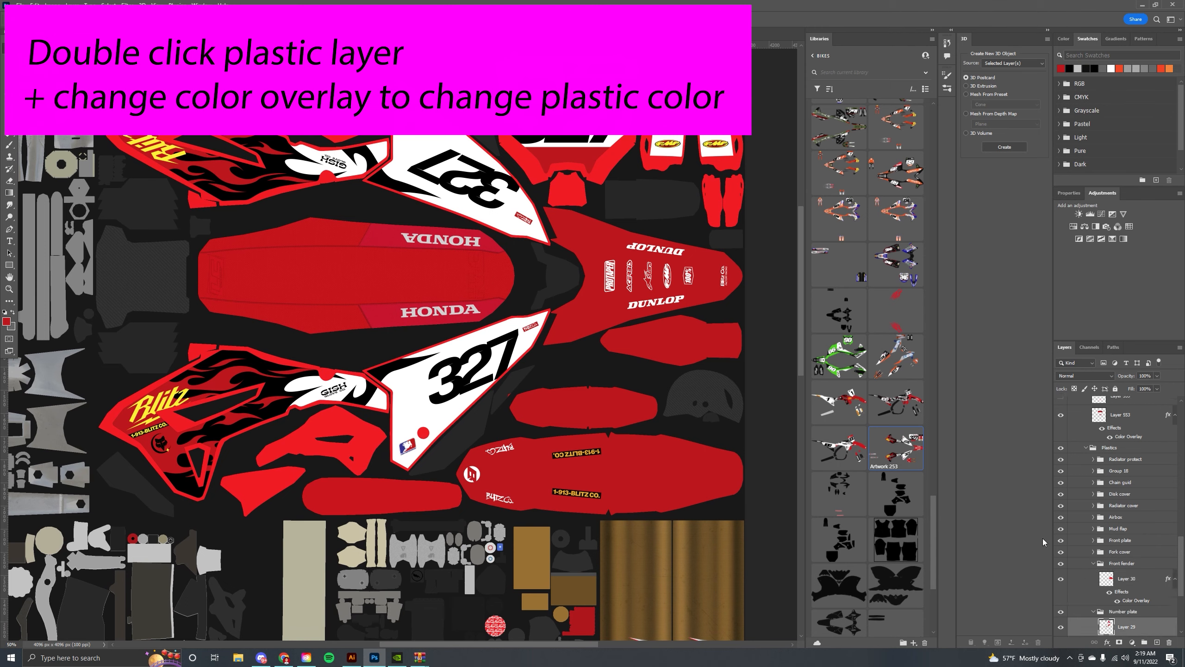
pyautogui.doubleClick(1148, 627)
pyautogui.click(572, 545)
pyautogui.click(952, 300)
pyautogui.click(872, 438)
# Set the colour overlay of the shroud plastic layer to red.
pyautogui.doubleClick(1148, 509)
pyautogui.click(872, 437)
pyautogui.moveTo(430, 382); pyautogui.dragTo(516, 373)
pyautogui.scroll(-6, 1148, 580)
pyautogui.doubleClick(1148, 580)
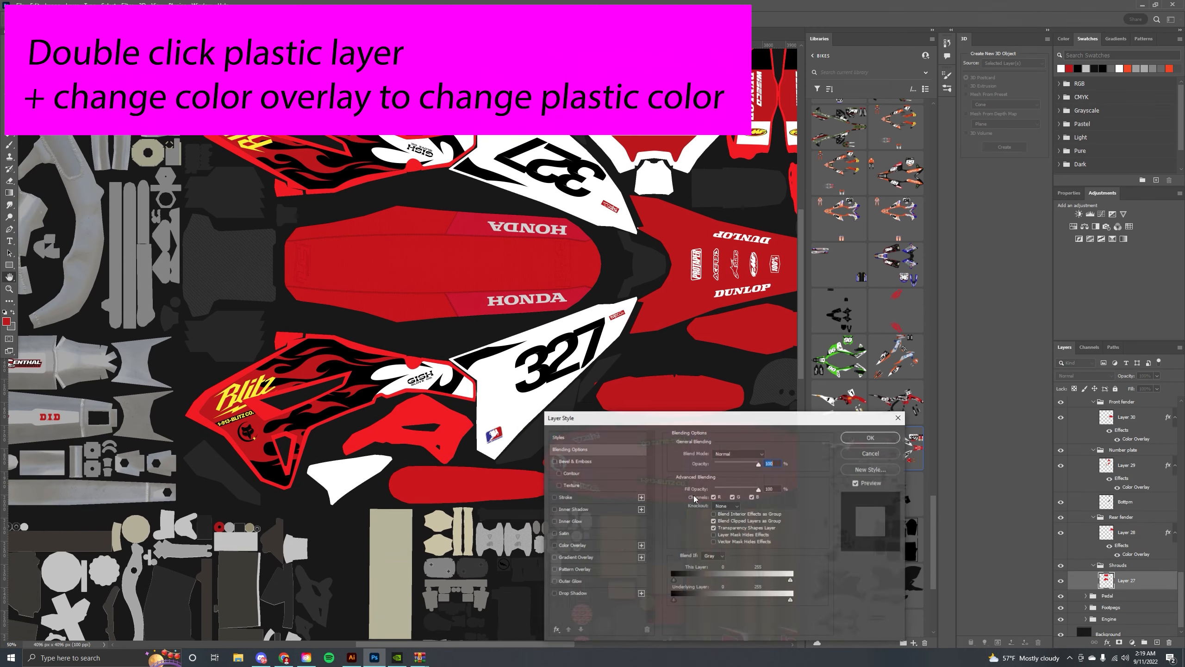
pyautogui.click(572, 546)
pyautogui.click(765, 454)
pyautogui.click(952, 299)
pyautogui.click(872, 438)
# Set the colour overlay of the fork cover plastic layer to red.
pyautogui.moveTo(558, 257); pyautogui.dragTo(373, 315)
pyautogui.click(726, 209)
pyautogui.doubleClick(1148, 405)
pyautogui.click(572, 545)
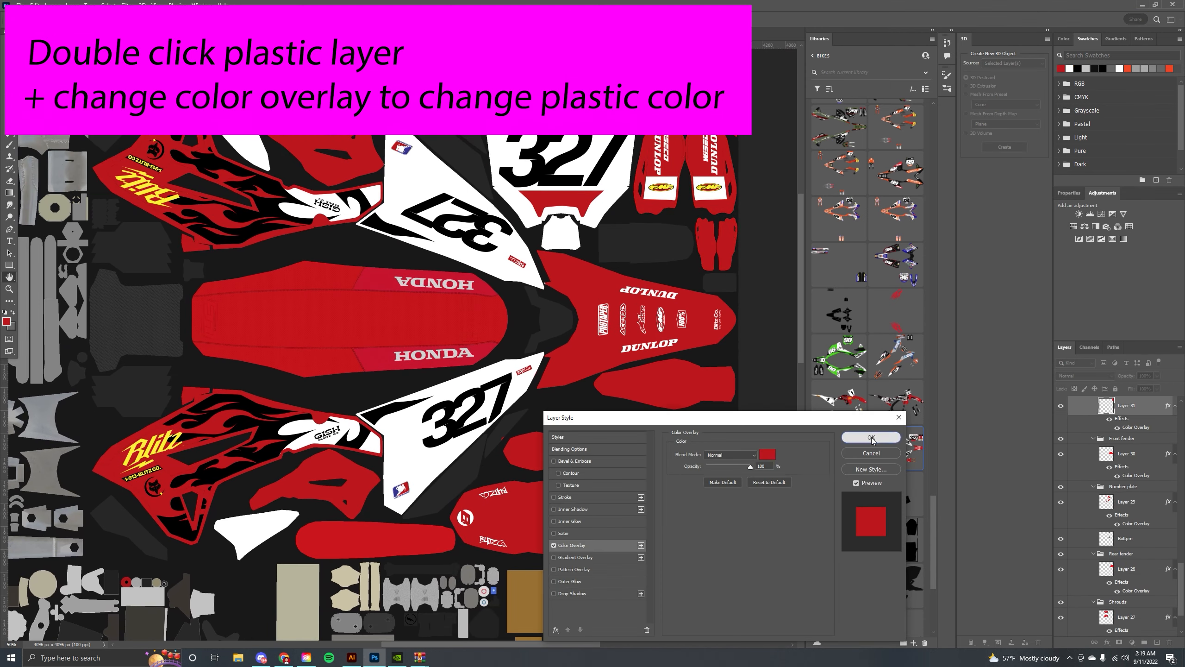
pyautogui.click(872, 437)
# Inspect the recoloured texture template with its new graphics.
pyautogui.scroll(-2, 494, 355)
pyautogui.moveTo(483, 344); pyautogui.dragTo(492, 294)
pyautogui.scroll(1, 1091, 480)
pyautogui.scroll(3, 1091, 481)
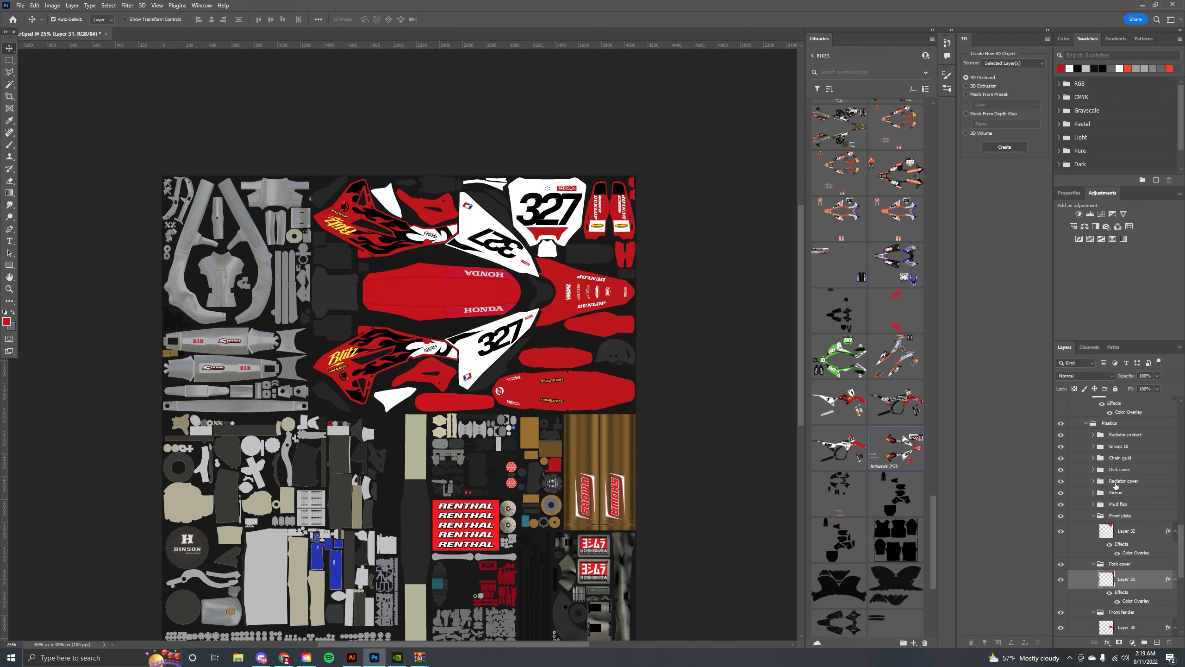
pyautogui.scroll(10, 1131, 441)
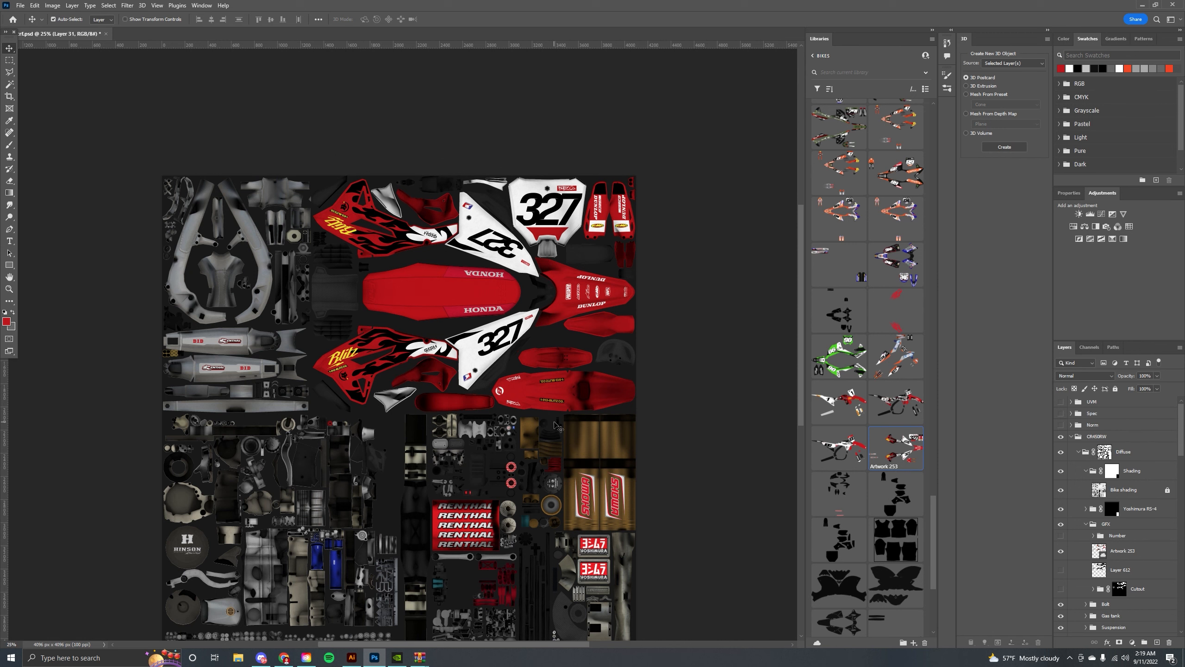
pyautogui.scroll(5, 517, 312)
pyautogui.scroll(-6, 463, 325)
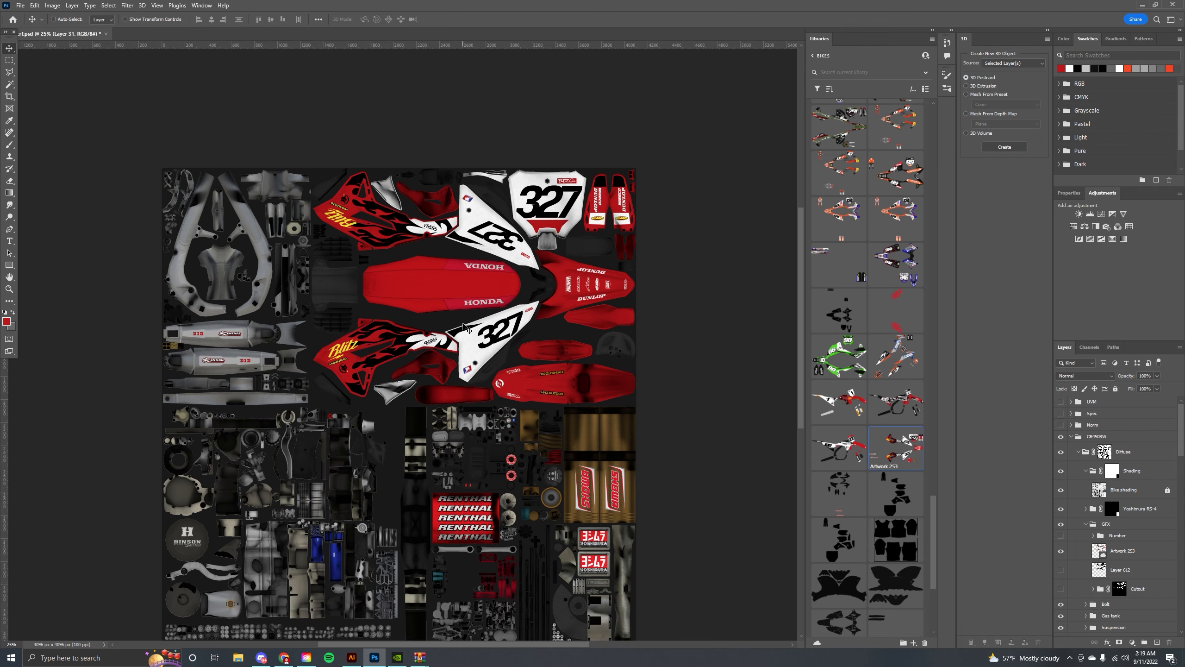
pyautogui.hotkey('ctrl', '+')
pyautogui.moveTo(492, 424); pyautogui.dragTo(499, 244)
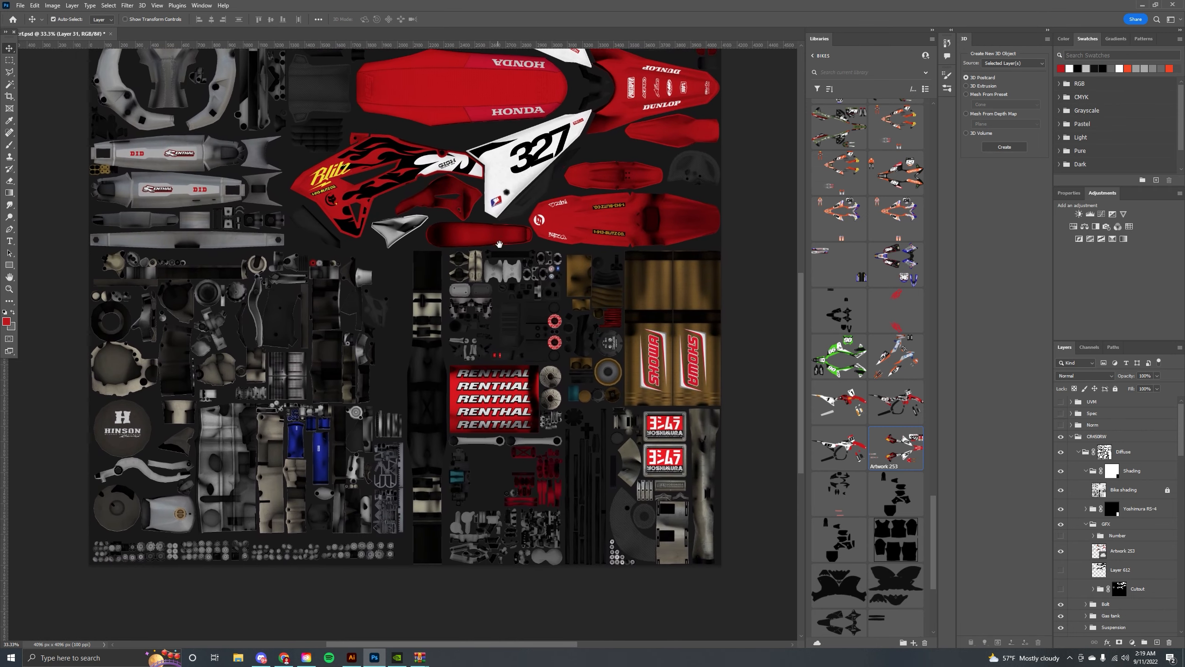
# Switch to Illustrator and enlarge the reference bike photo beside the graphics.
pyautogui.click(352, 657)
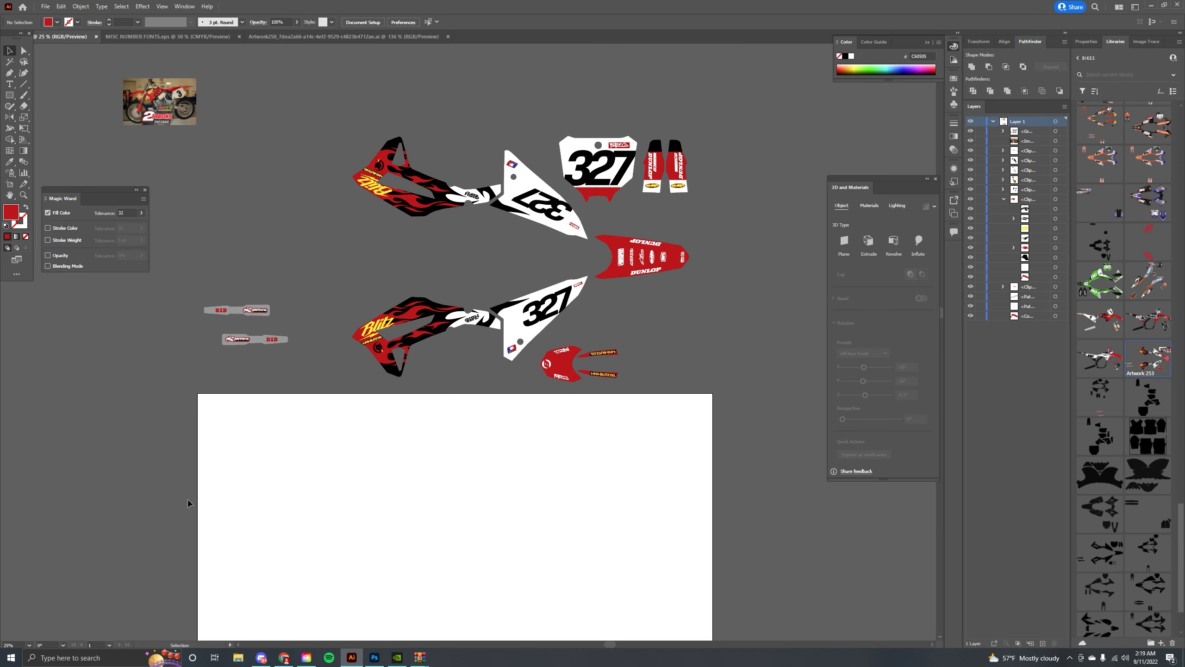
pyautogui.click(176, 113)
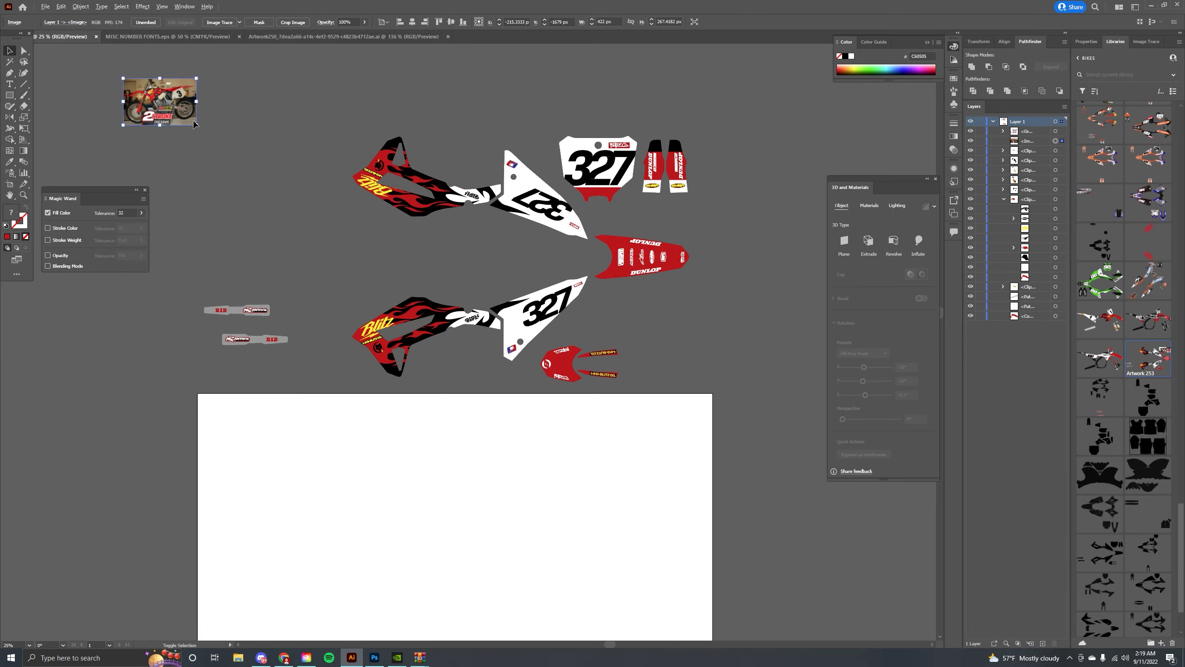
pyautogui.moveTo(196, 125); pyautogui.dragTo(412, 292)
pyautogui.moveTo(212, 99); pyautogui.dragTo(500, 540)
pyautogui.moveTo(413, 351); pyautogui.dragTo(329, 159)
pyautogui.moveTo(387, 6); pyautogui.dragTo(0, 94)
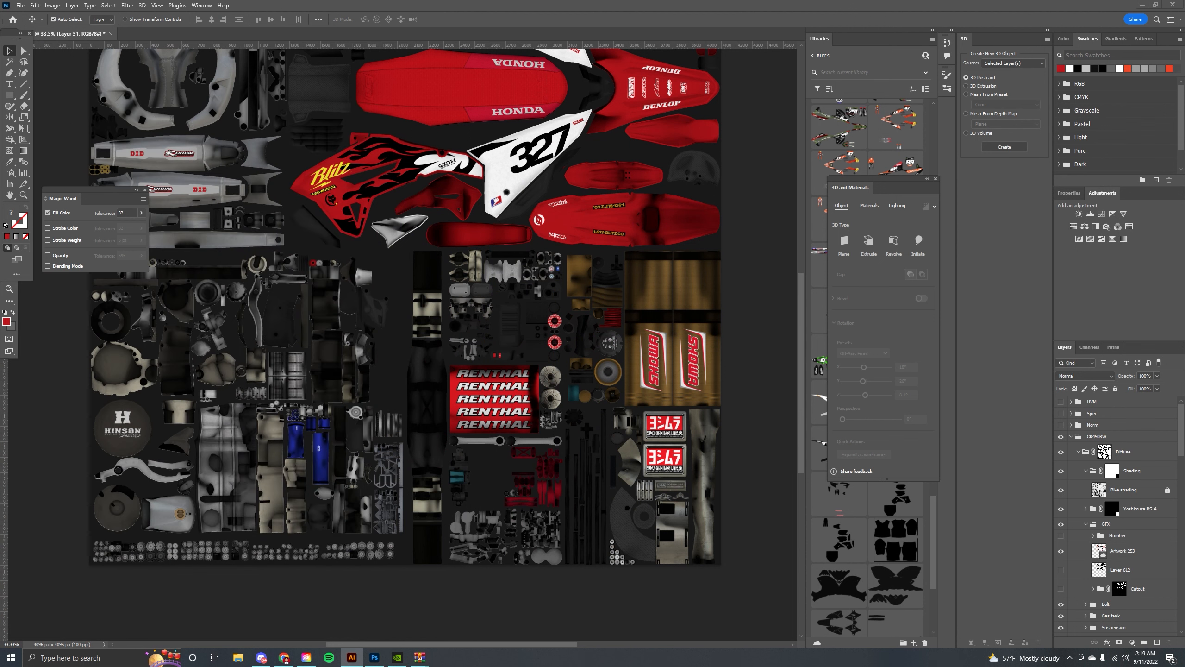
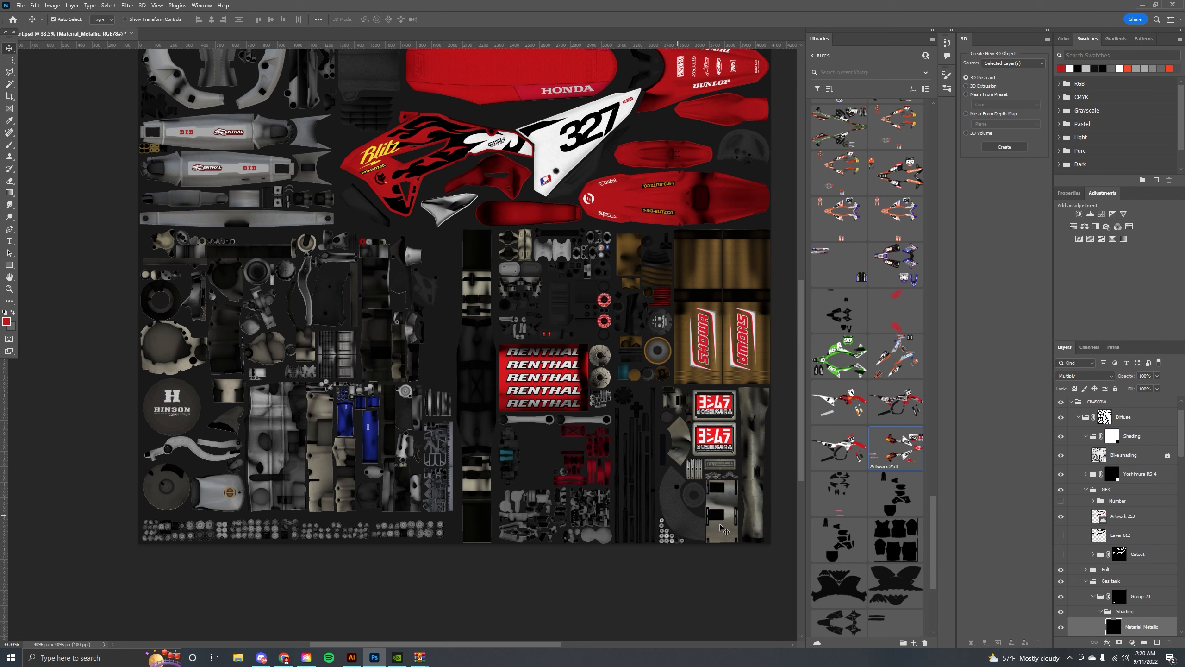
# Select the gas tank's Layer 742 in the layer stack.
pyautogui.scroll(-3, 1079, 580)
pyautogui.scroll(-3, 1069, 573)
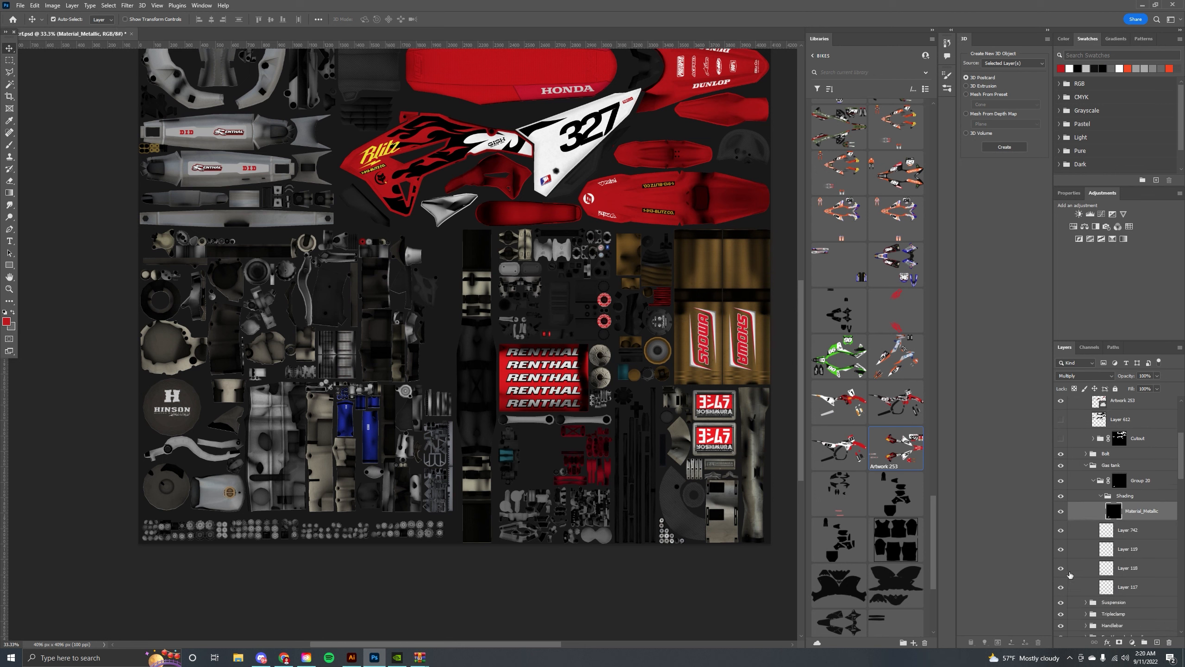
pyautogui.click(1127, 529)
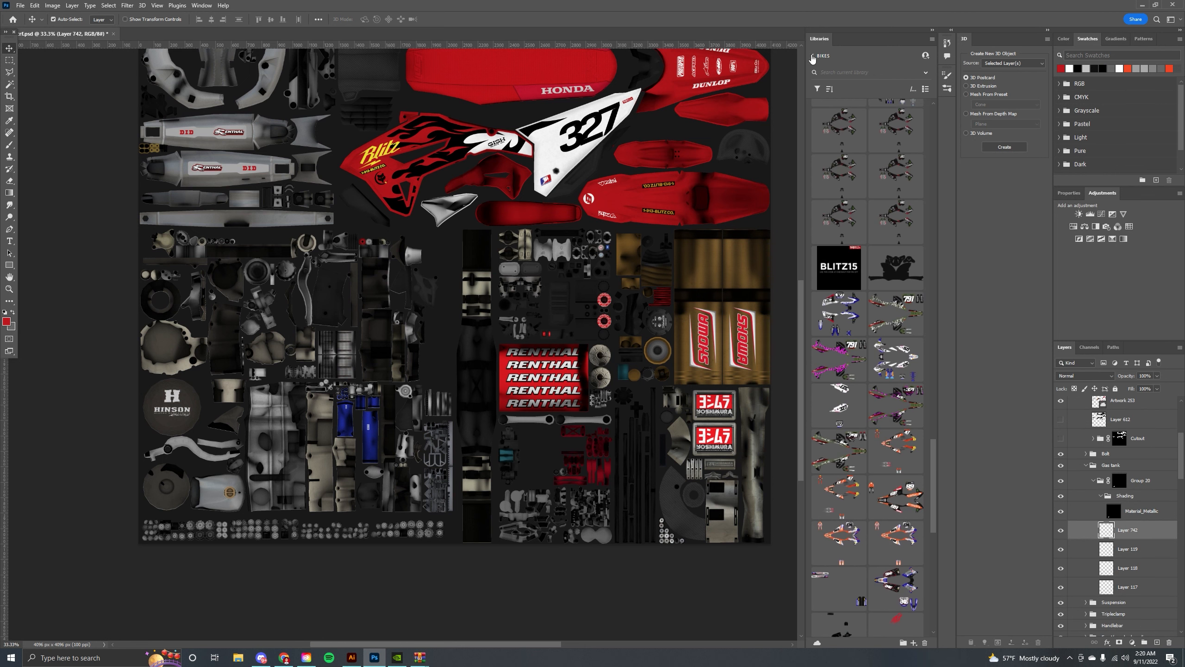
# Place a carbon-fibre graphic from the BRCMBIKES library onto the part in the texture's lower-left area and commit it.
pyautogui.click(813, 56)
pyautogui.click(828, 131)
pyautogui.scroll(-10, 881, 428)
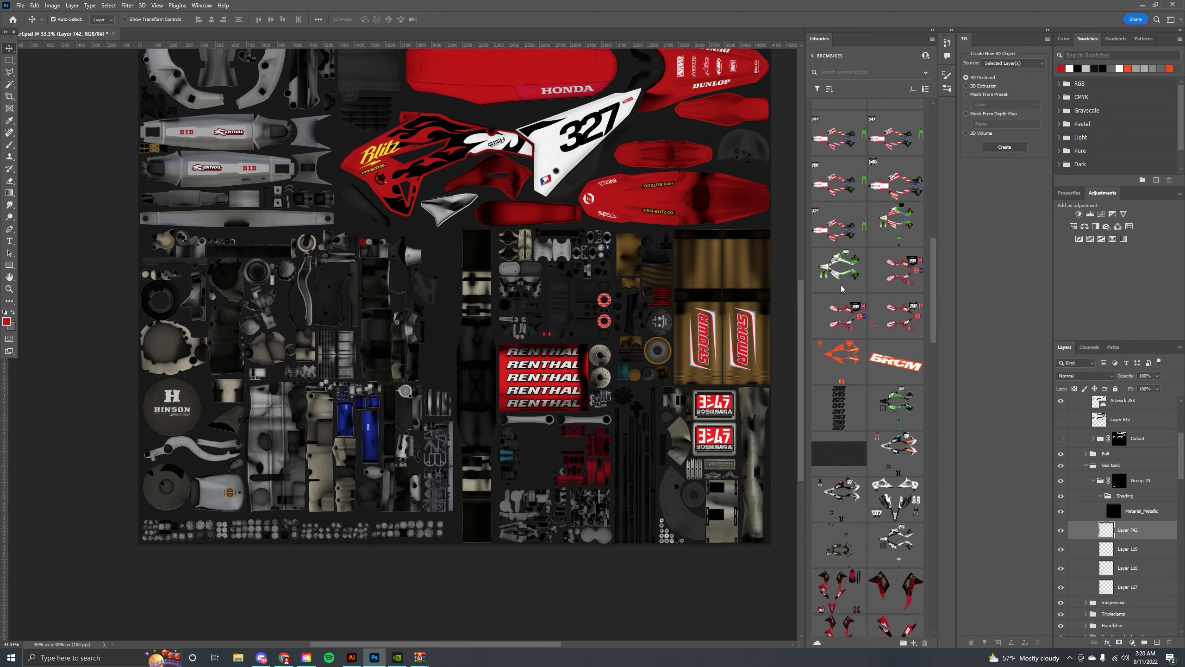
pyautogui.scroll(-5, 881, 427)
pyautogui.moveTo(896, 299); pyautogui.dragTo(223, 488)
pyautogui.moveTo(322, 451); pyautogui.dragTo(233, 559)
pyautogui.moveTo(215, 511); pyautogui.dragTo(190, 487)
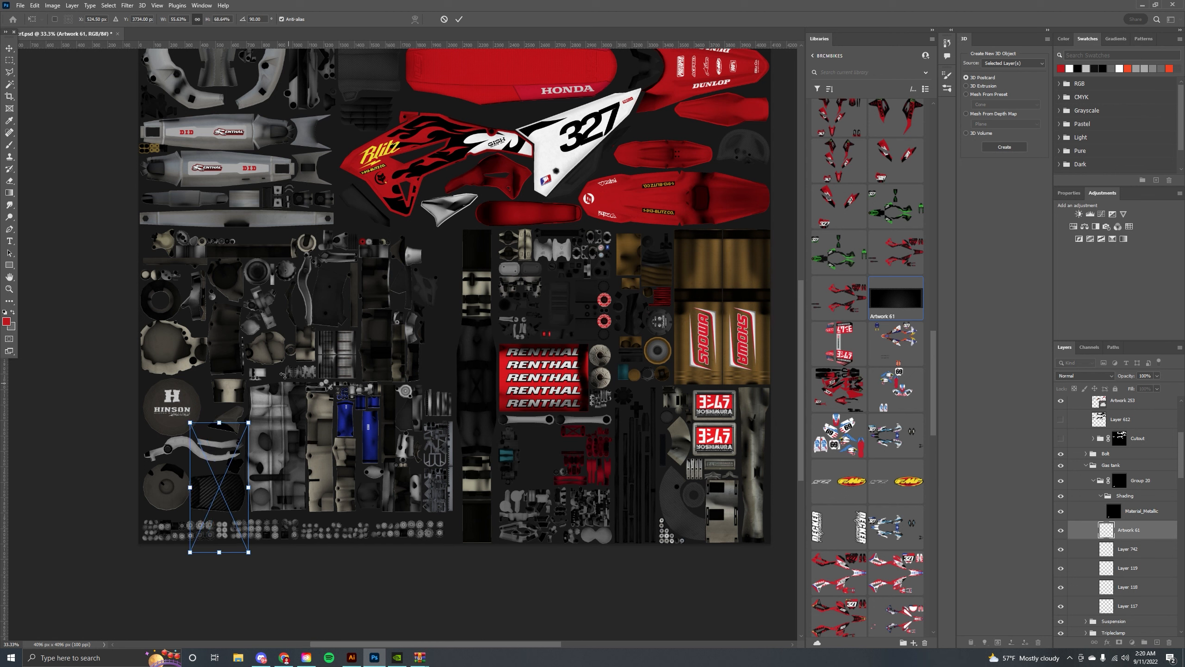
pyautogui.click(459, 19)
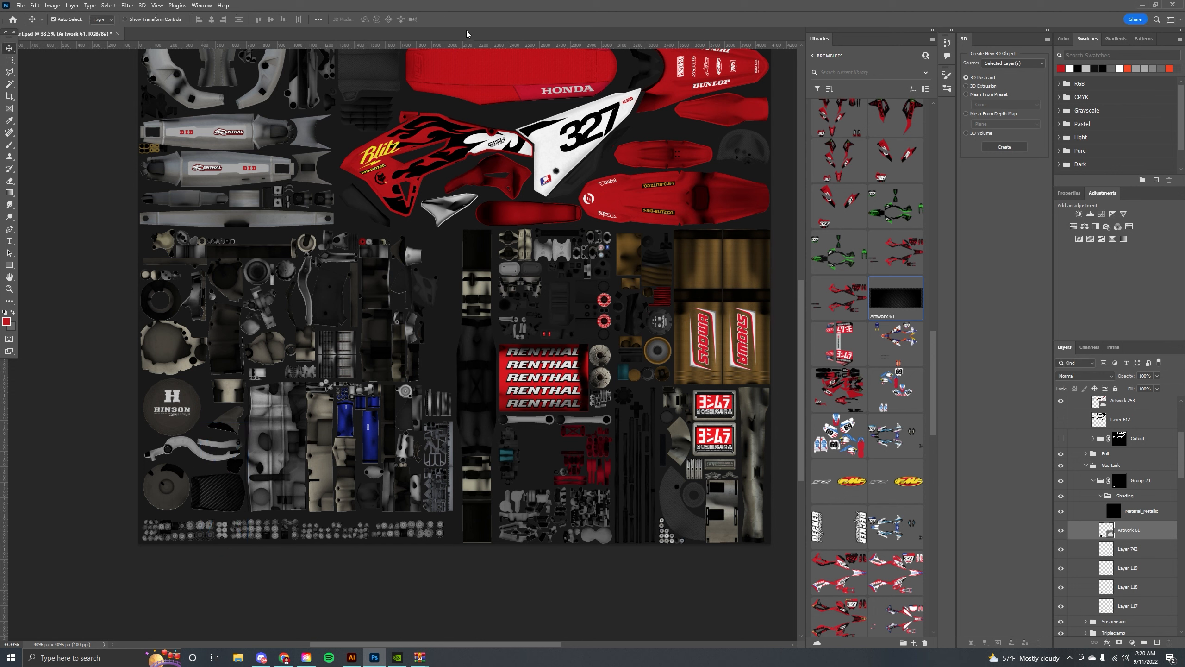
# Move the placed artwork layer below Layer 108 and lower Layer 108's opacity to 7%.
pyautogui.moveTo(1130, 530); pyautogui.dragTo(1127, 590)
pyautogui.click(1129, 566)
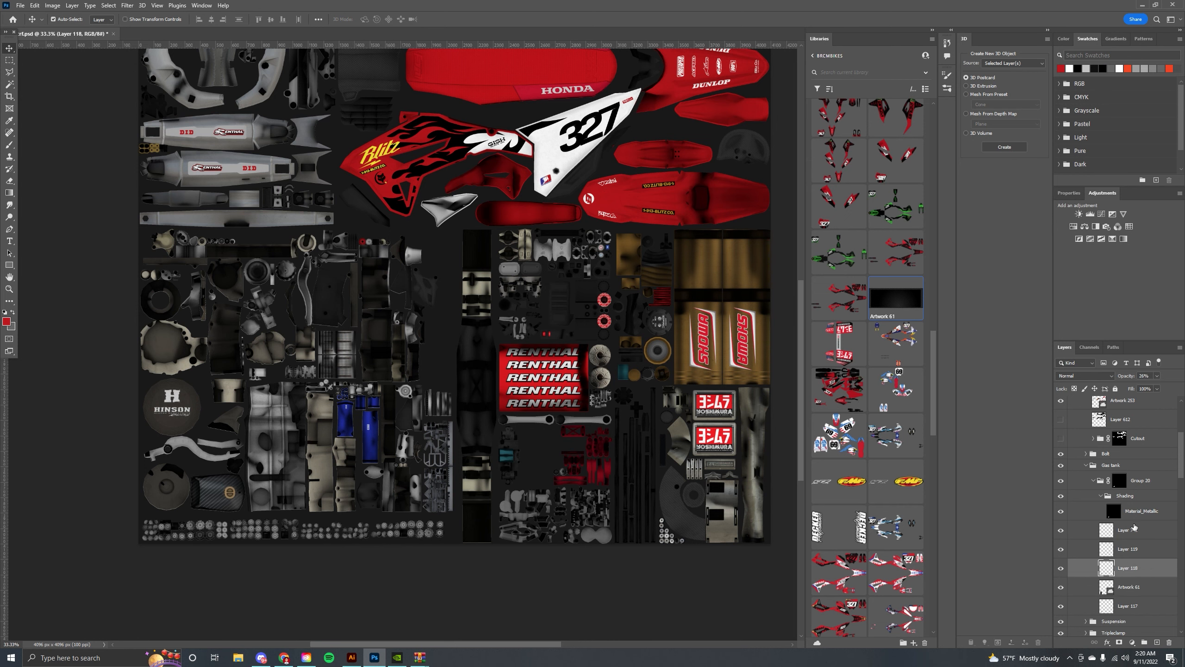
pyautogui.moveTo(1158, 376); pyautogui.dragTo(1141, 382)
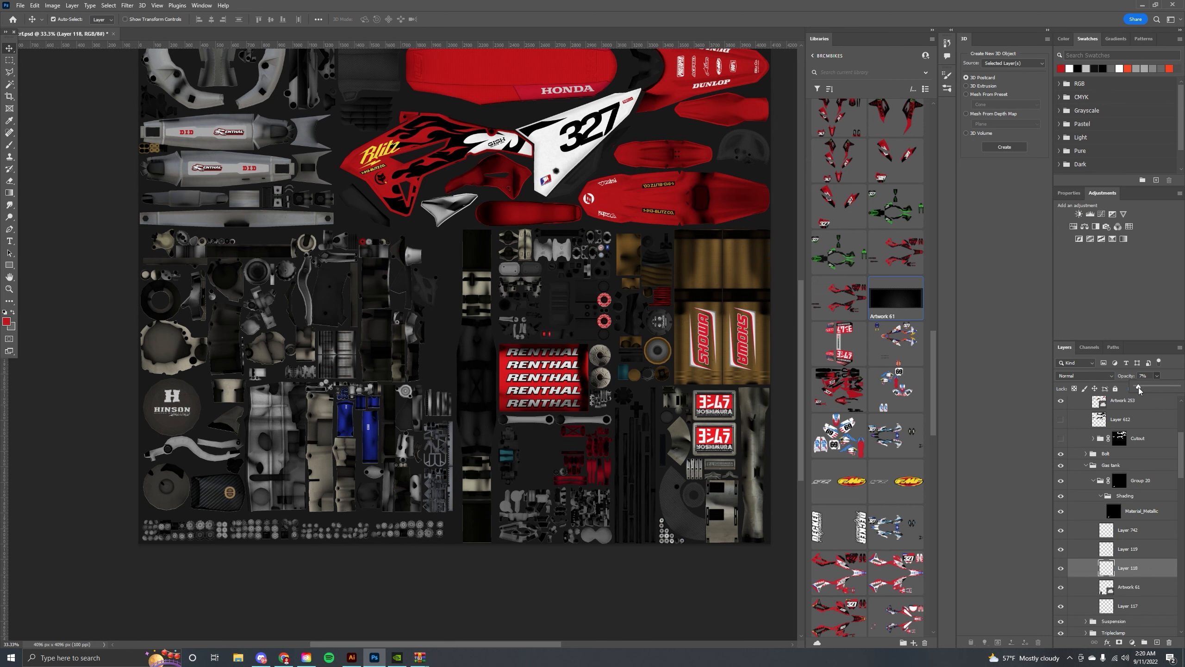
# Toggle the visibility of the gas tank's metallic layer and Layer 742 to identify the tank part.
pyautogui.moveTo(451, 335); pyautogui.dragTo(377, 398)
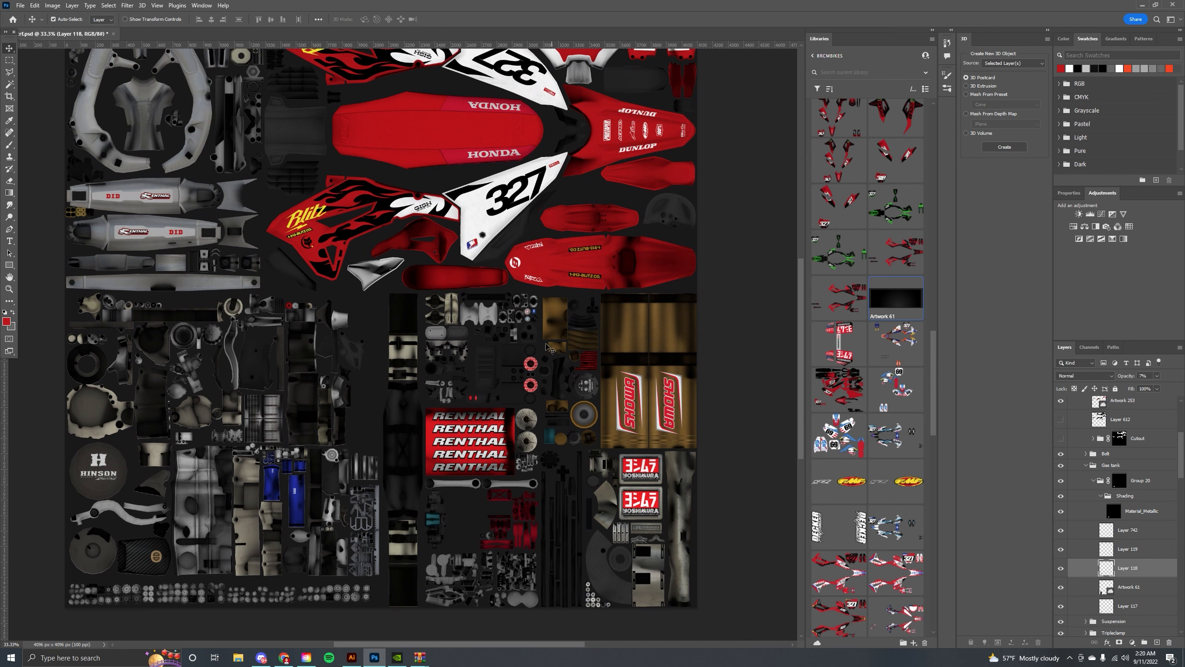
pyautogui.click(159, 554)
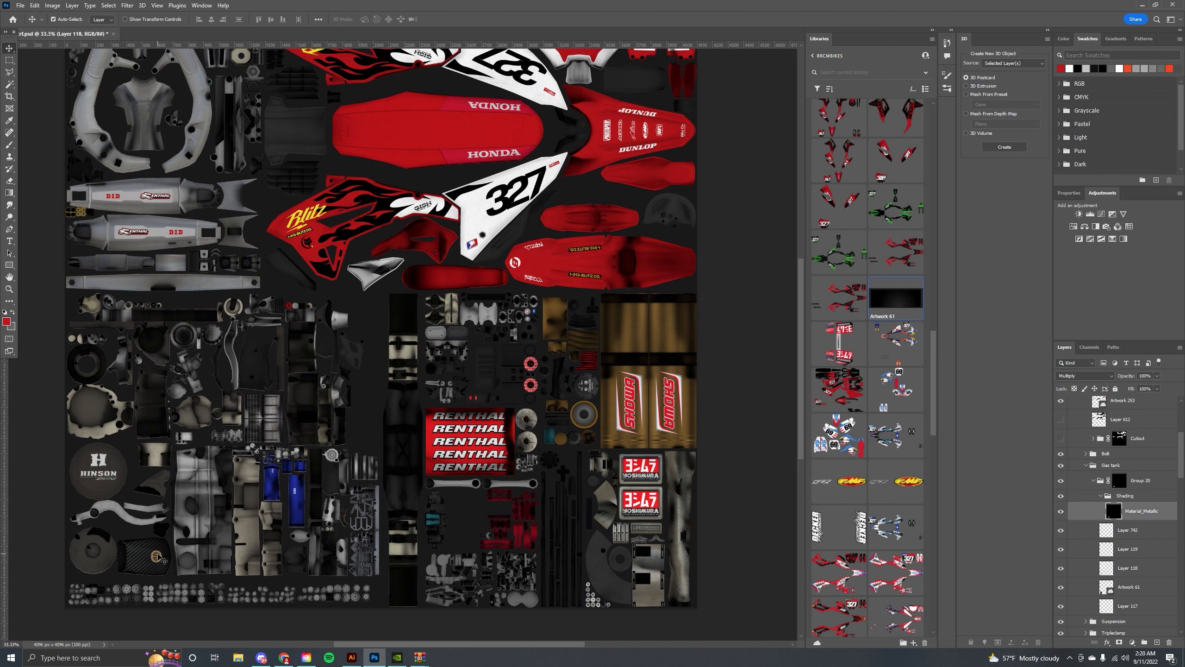
pyautogui.click(1061, 512)
pyautogui.click(1061, 513)
pyautogui.click(1061, 532)
pyautogui.click(1061, 533)
# Set Layer 742's colour overlay to a dark grey sampled from the texture, 1f1e1e.
pyautogui.click(1156, 533)
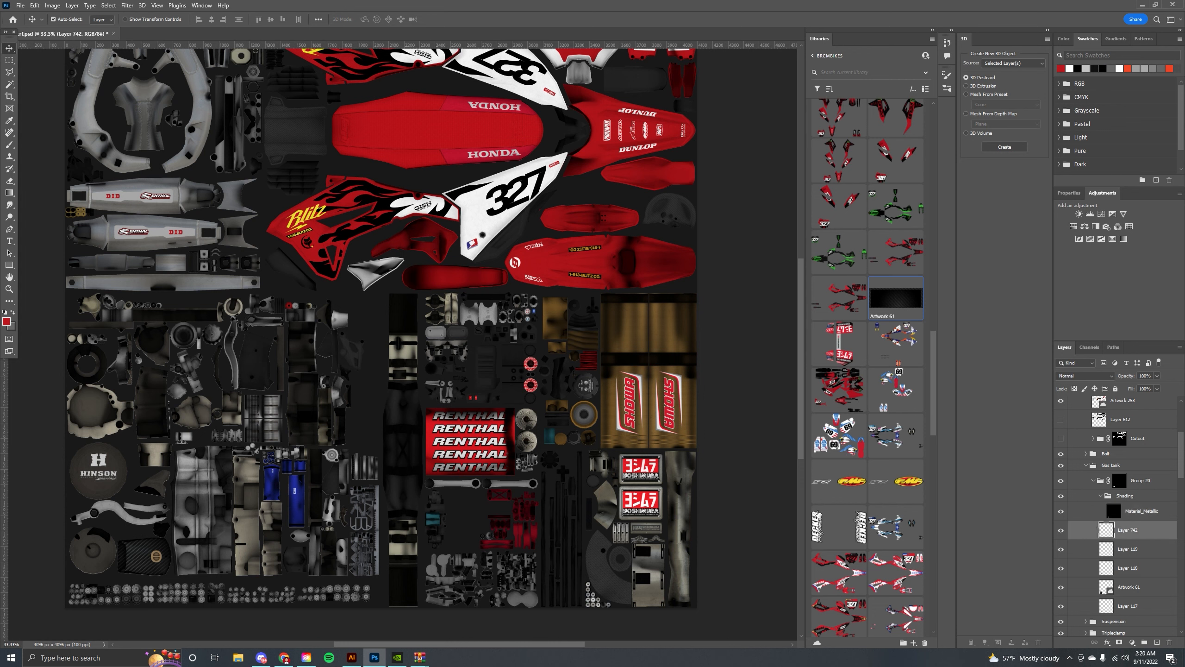
pyautogui.click(586, 545)
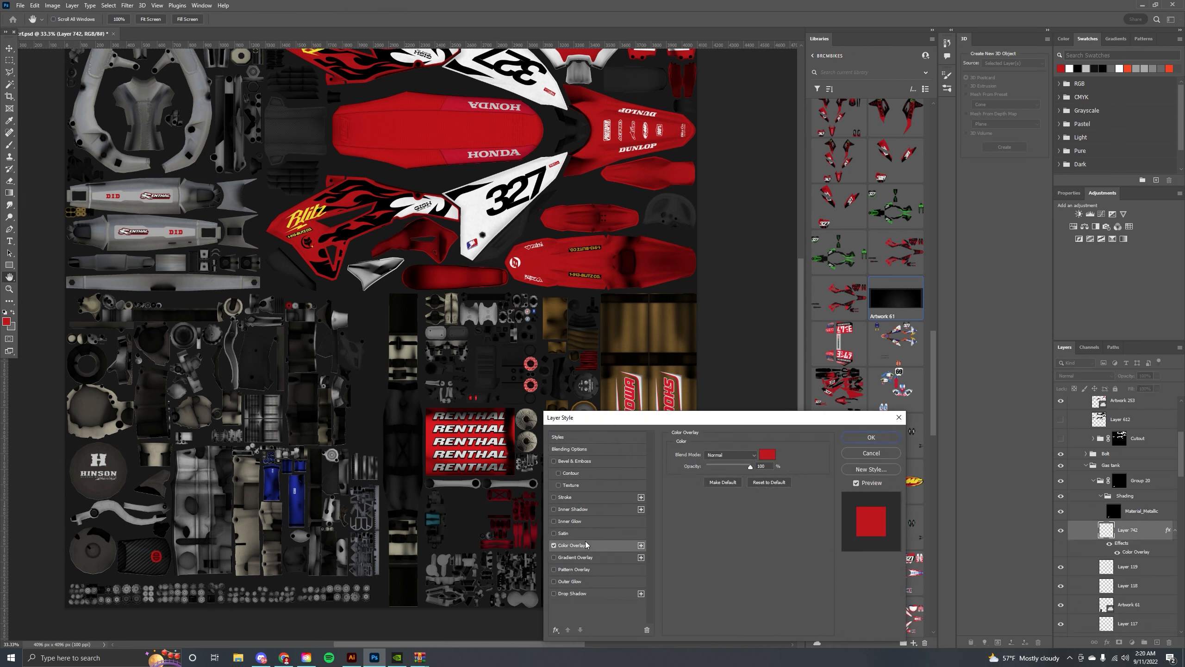
pyautogui.click(767, 454)
pyautogui.click(744, 411)
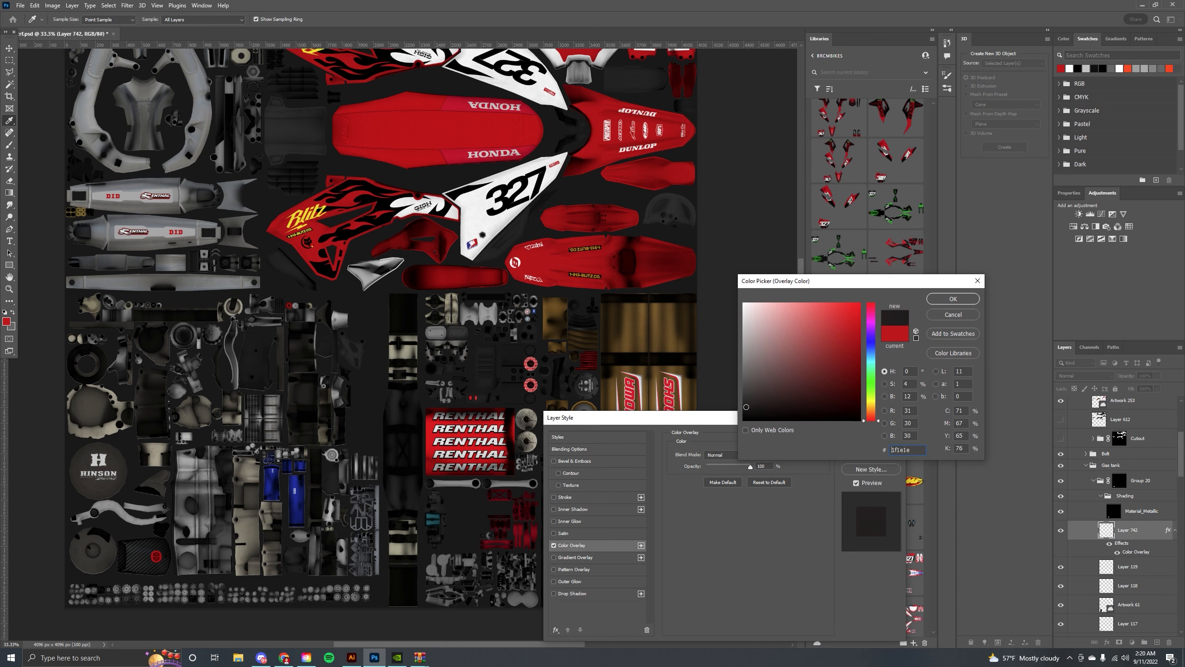
pyautogui.click(952, 299)
pyautogui.click(871, 438)
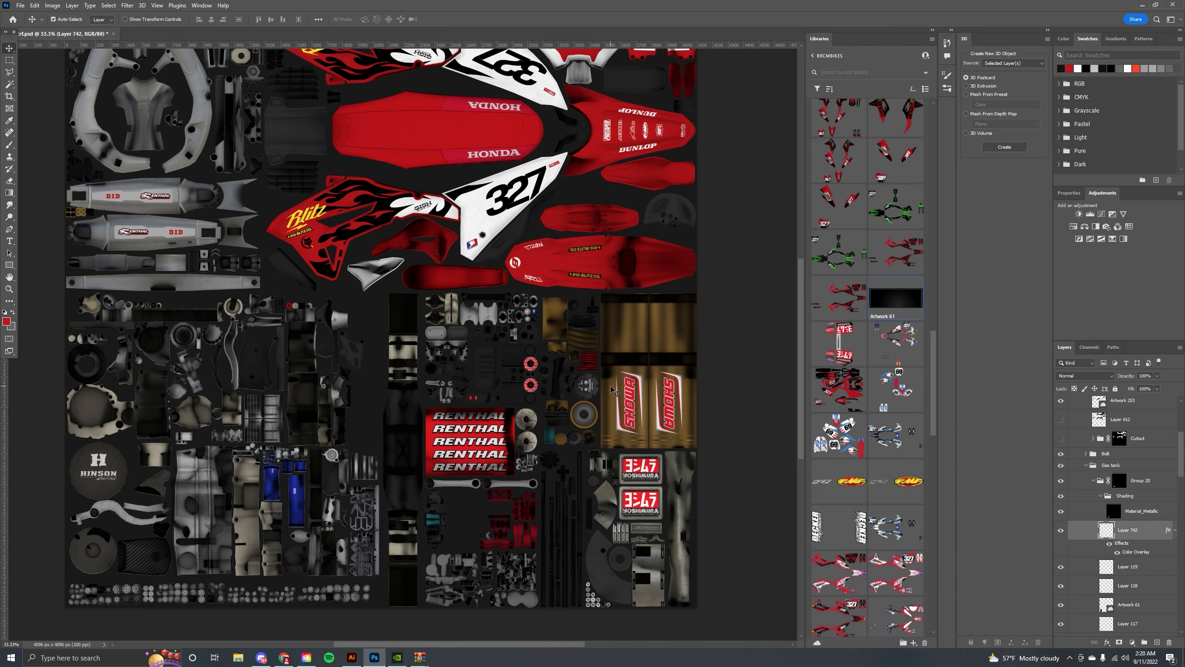
# Collapse the gas tank group and locate the triple clamp layer by toggling its visibility.
pyautogui.press('v')
pyautogui.moveTo(348, 323); pyautogui.dragTo(396, 380)
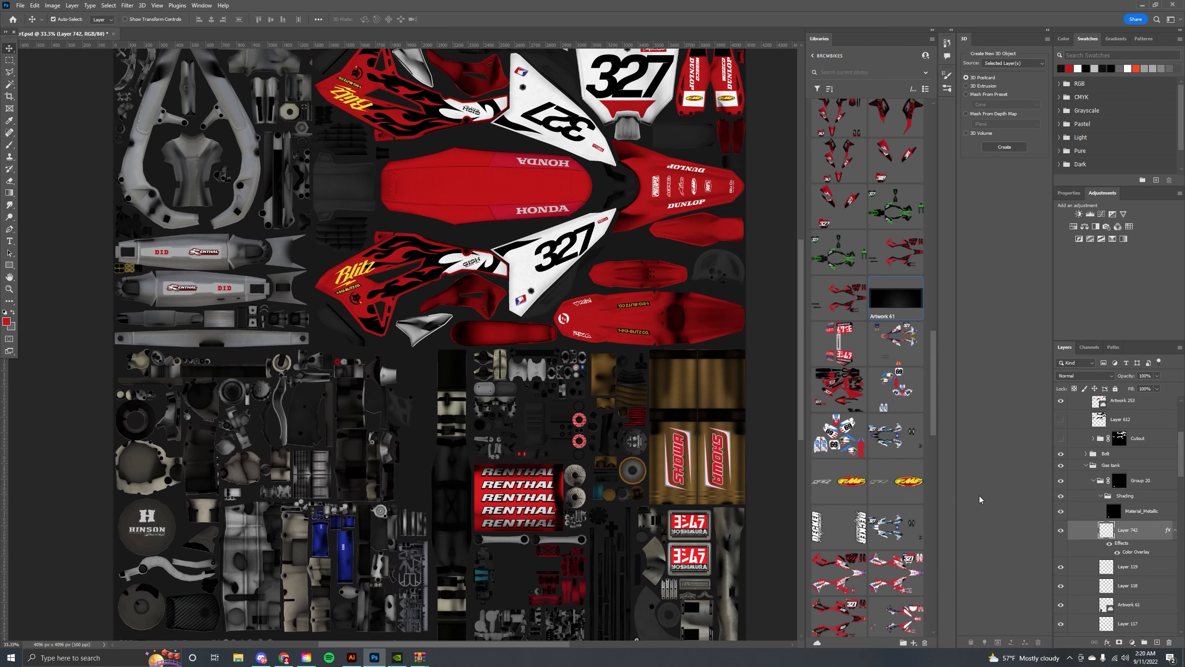
pyautogui.click(1103, 497)
pyautogui.click(1087, 466)
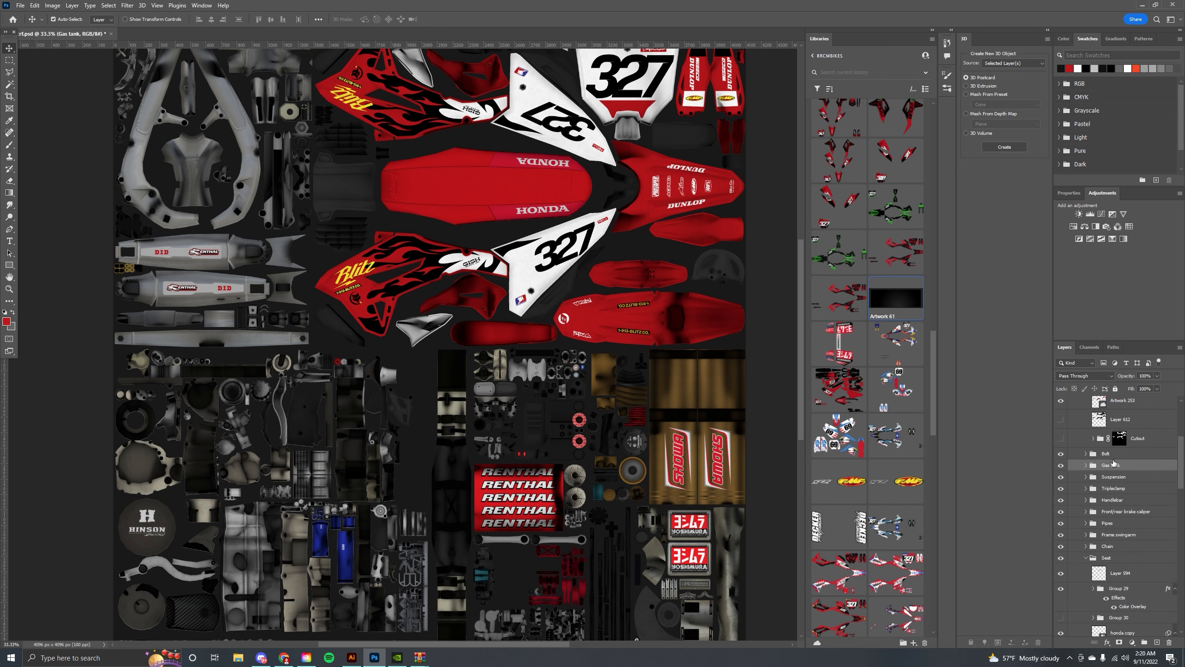
pyautogui.moveTo(518, 458)
pyautogui.mouseDown()
pyautogui.moveTo(453, 375)
pyautogui.moveTo(474, 409)
pyautogui.mouseUp()
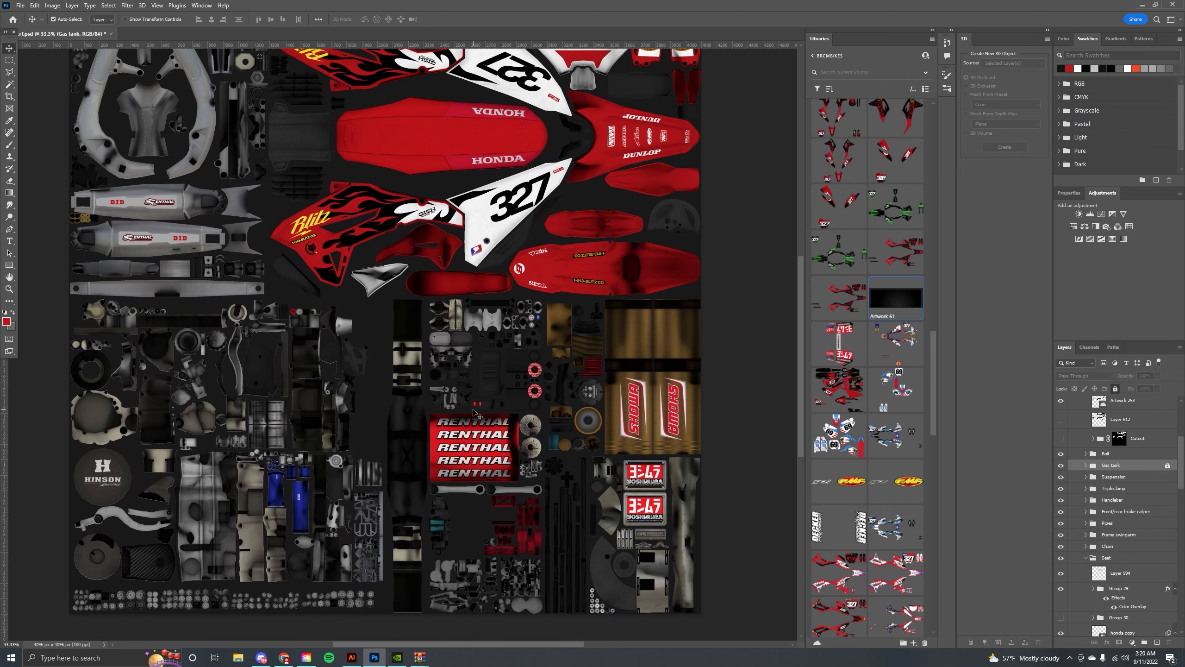
pyautogui.moveTo(426, 344); pyautogui.dragTo(458, 410)
pyautogui.moveTo(437, 367); pyautogui.dragTo(415, 393)
pyautogui.moveTo(393, 432); pyautogui.dragTo(364, 326)
pyautogui.moveTo(394, 433); pyautogui.dragTo(381, 396)
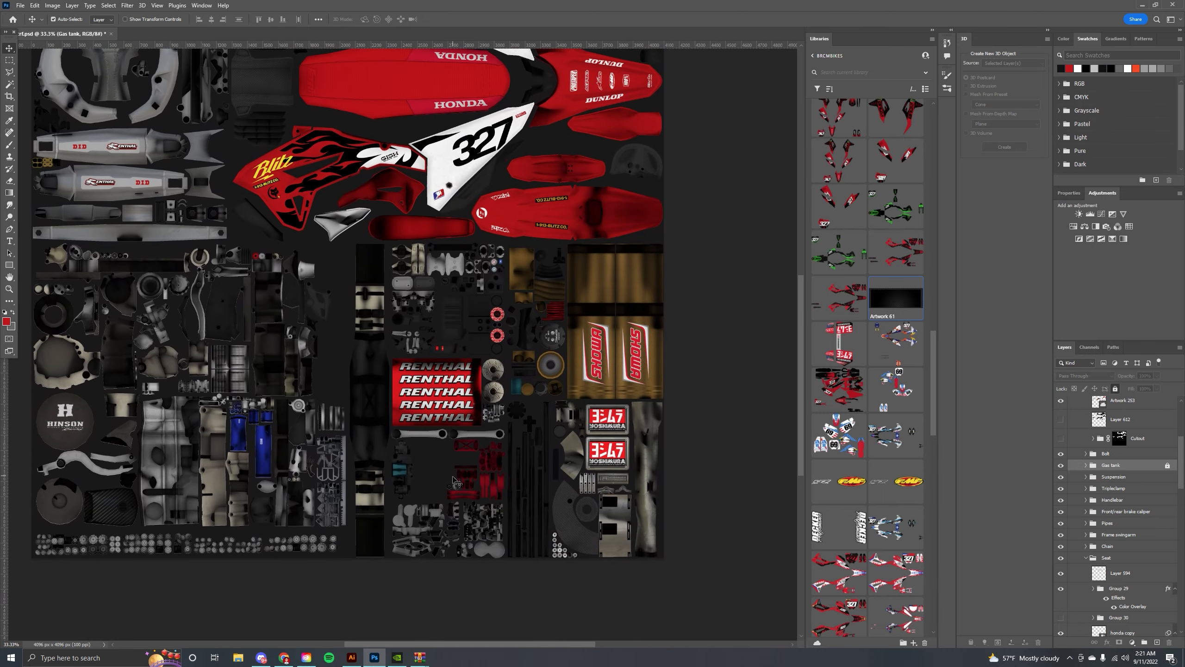
pyautogui.click(490, 493)
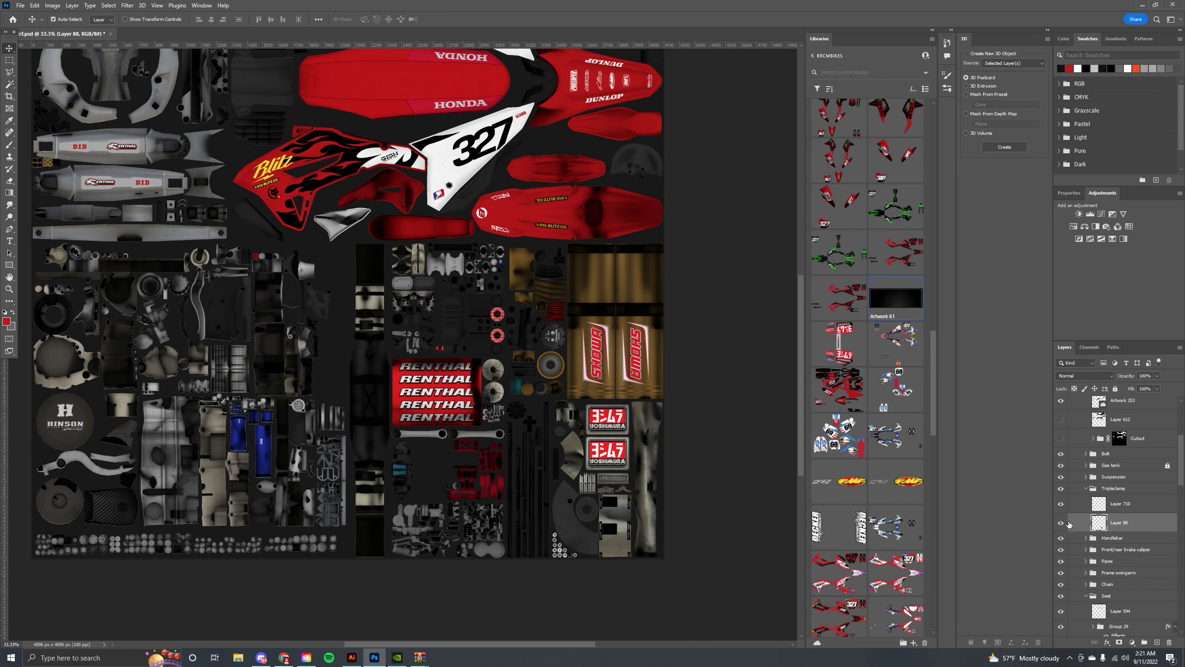
pyautogui.click(1063, 522)
pyautogui.click(1062, 522)
# Set the triple clamp layer's colour overlay to light grey a7a7a7.
pyautogui.doubleClick(1142, 525)
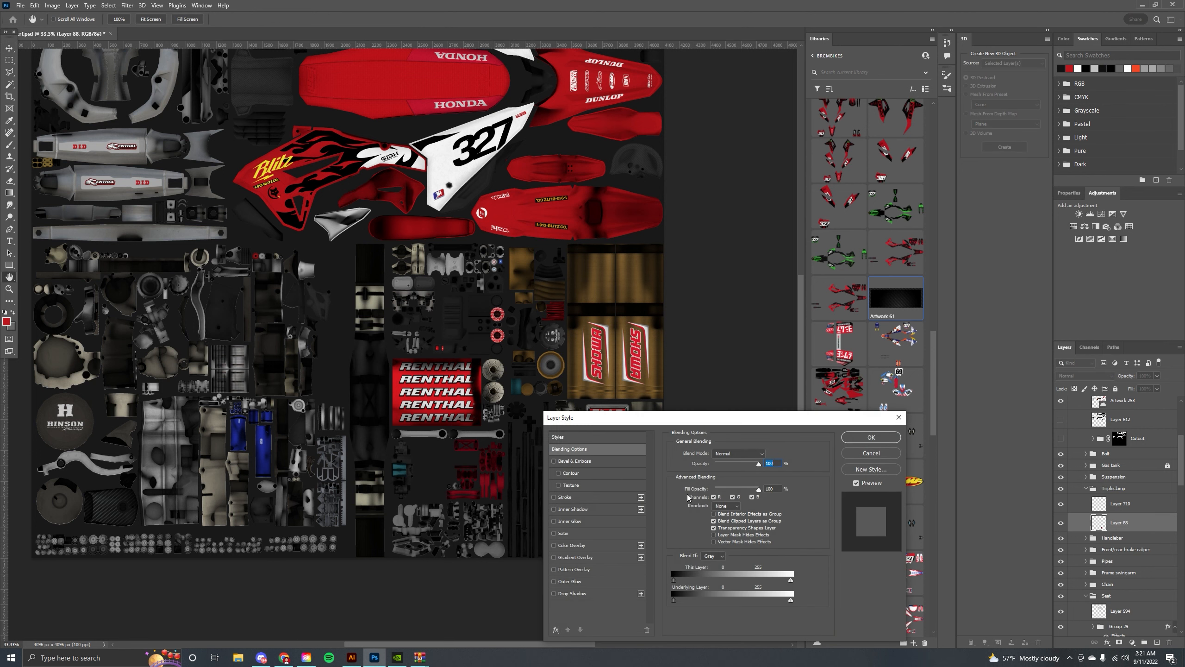
pyautogui.click(593, 546)
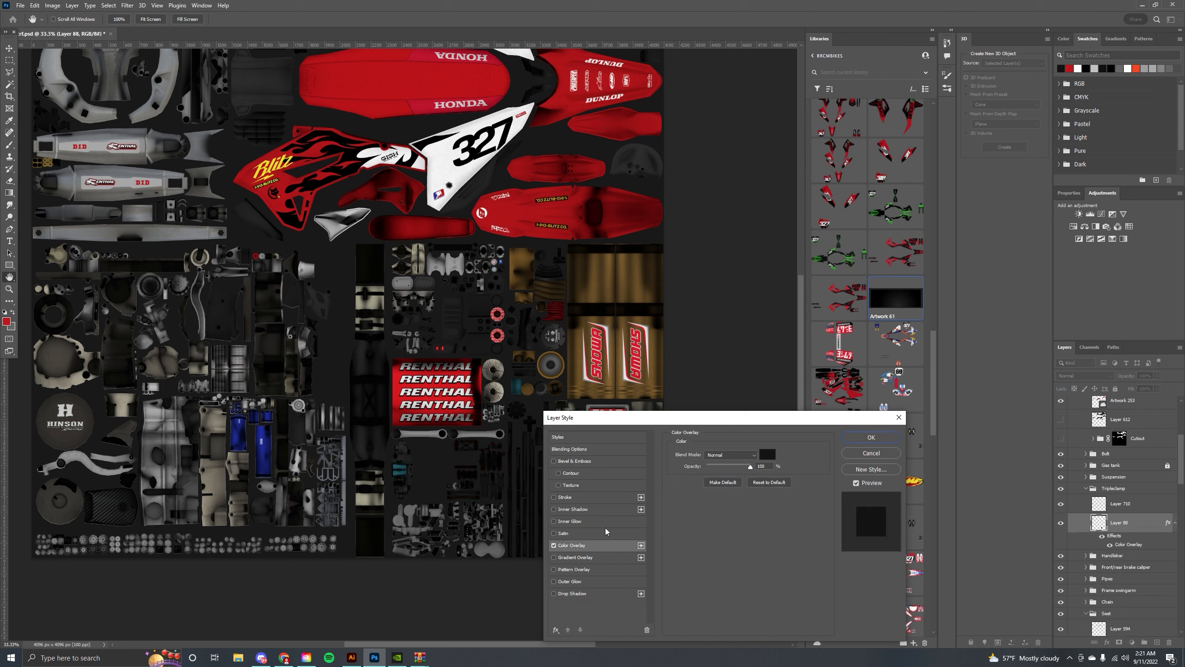
pyautogui.click(769, 455)
pyautogui.moveTo(749, 373); pyautogui.dragTo(742, 343)
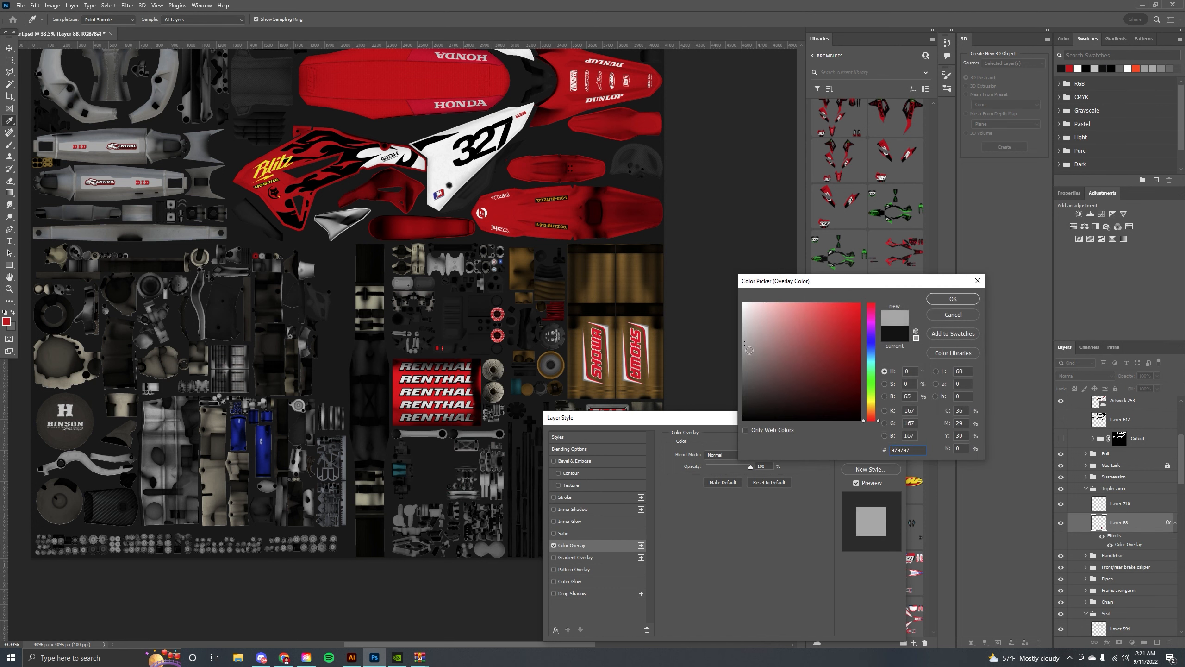
pyautogui.click(953, 298)
pyautogui.click(871, 438)
pyautogui.press('v')
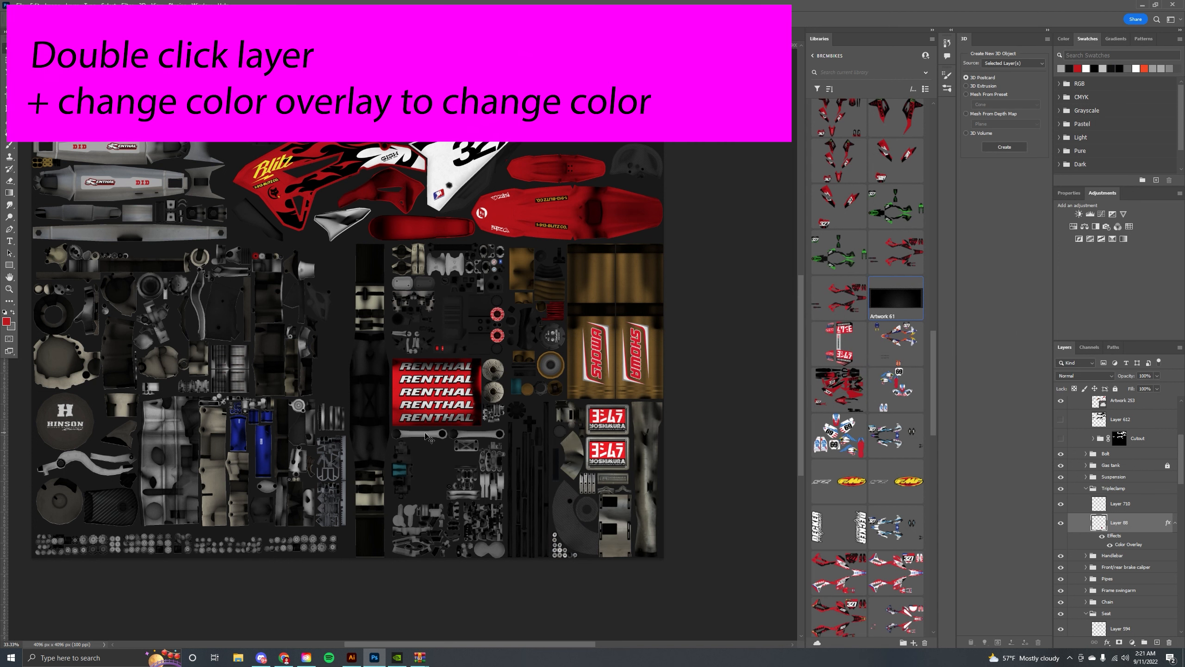
# Set the suspension rod's Layer 135 colour overlay to red.
pyautogui.click(425, 434)
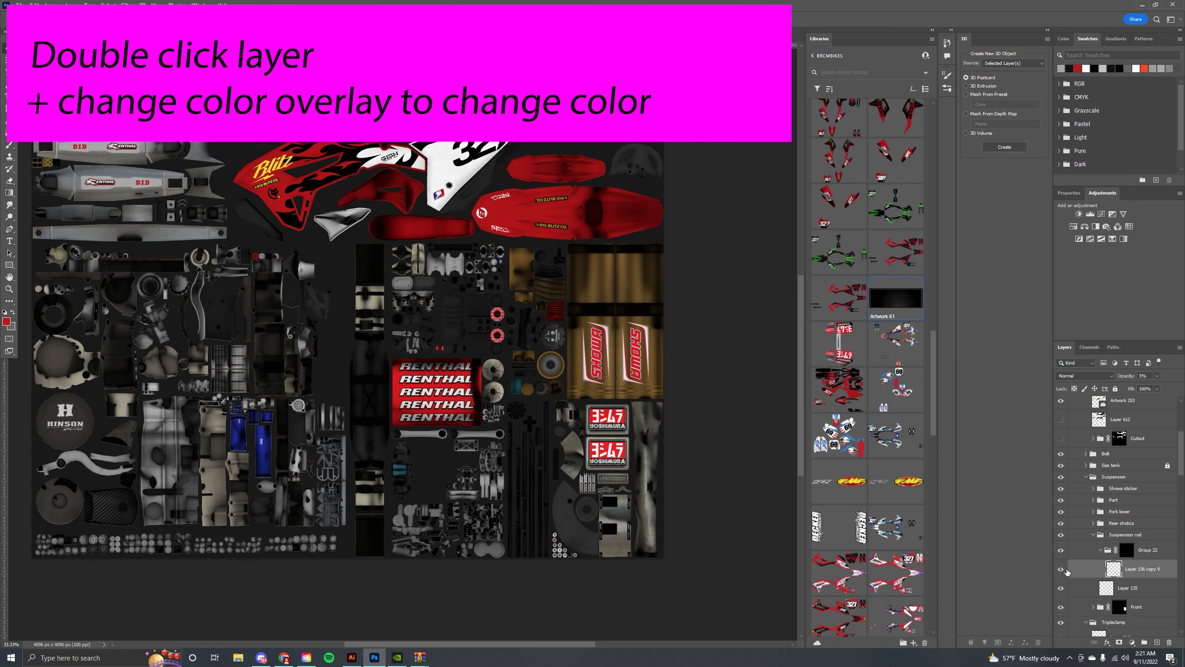
pyautogui.click(1061, 589)
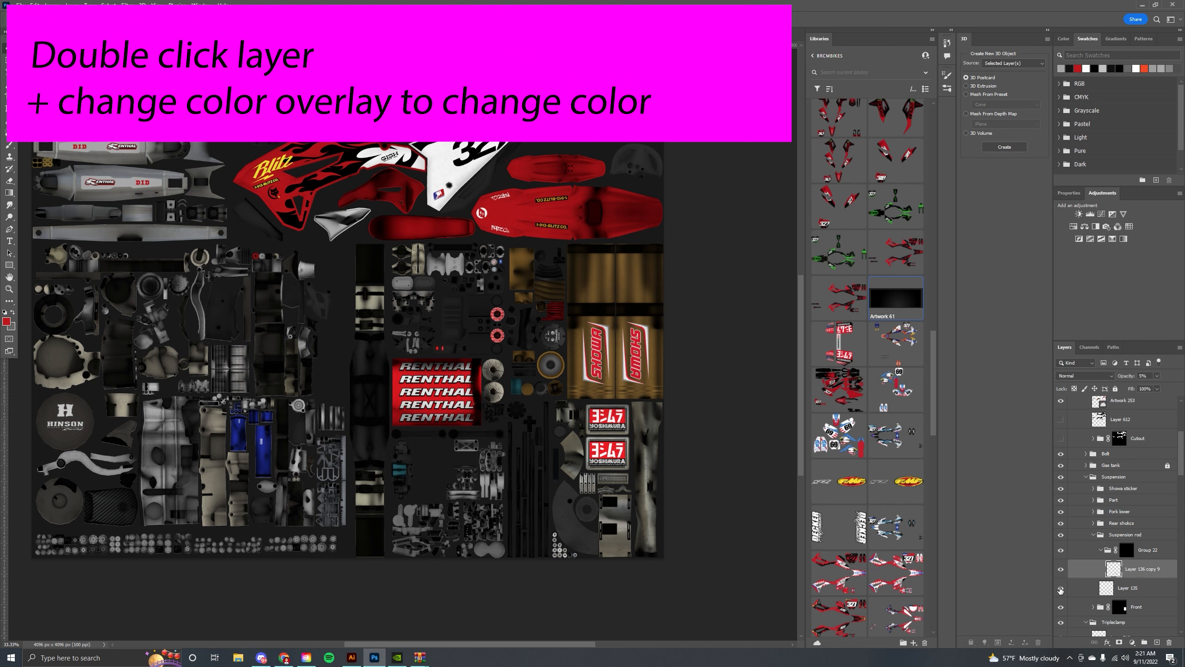
pyautogui.click(1061, 590)
pyautogui.doubleClick(1153, 590)
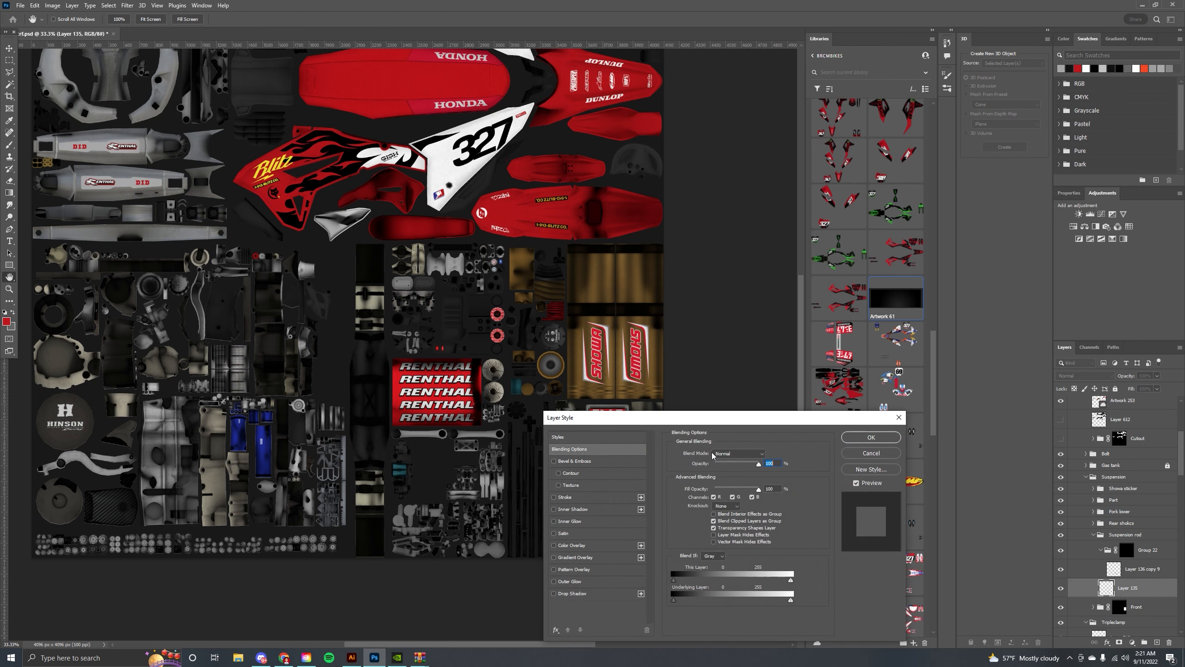
pyautogui.click(581, 545)
pyautogui.click(767, 455)
pyautogui.moveTo(817, 374); pyautogui.dragTo(869, 328)
pyautogui.click(954, 299)
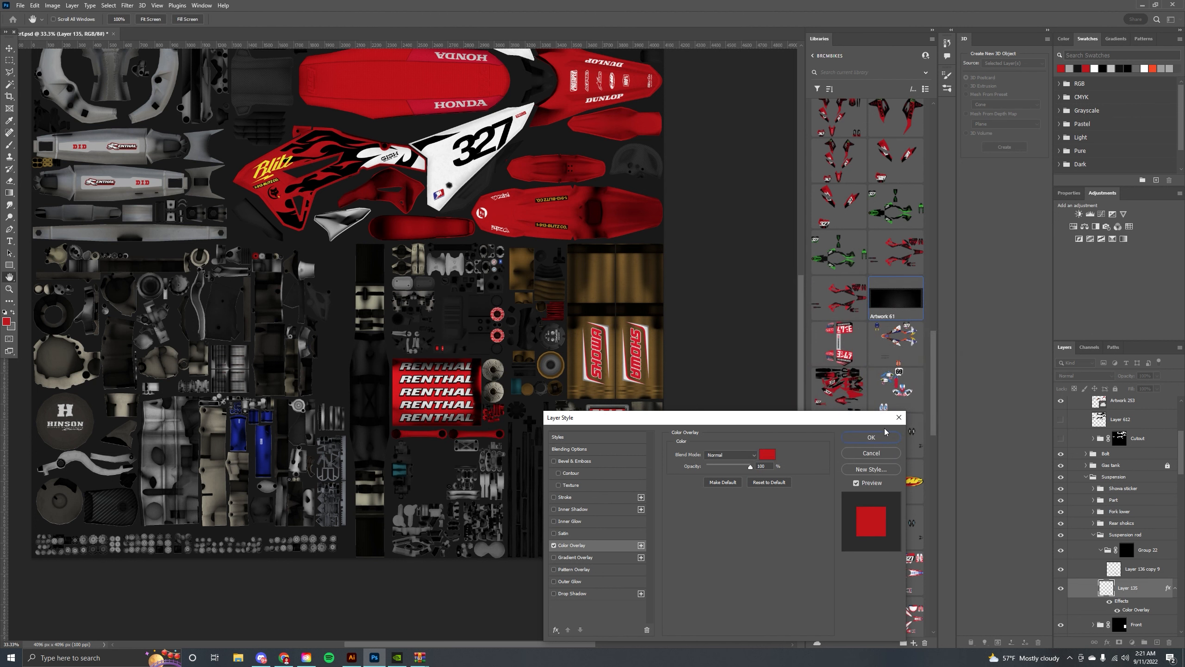
pyautogui.click(872, 437)
# Hide the Caliper 18, 19 and 20 sticker layers on the Showa shock decals.
pyautogui.scroll(1, 423, 386)
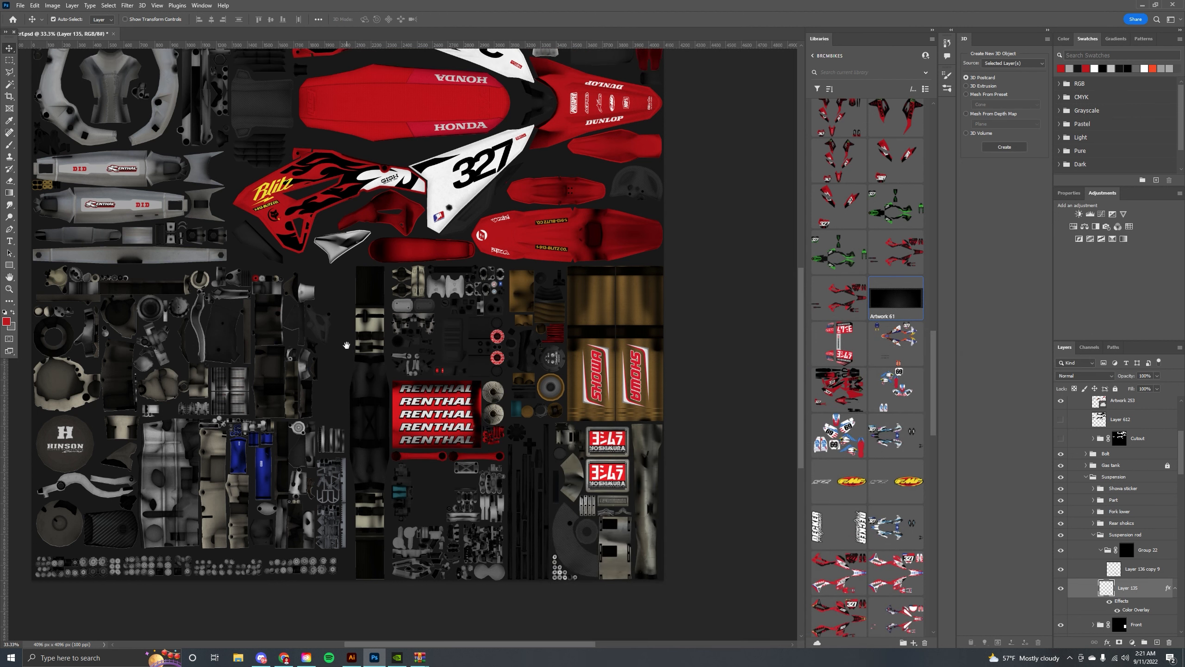
pyautogui.moveTo(346, 315); pyautogui.dragTo(372, 345)
pyautogui.moveTo(305, 247); pyautogui.dragTo(339, 217)
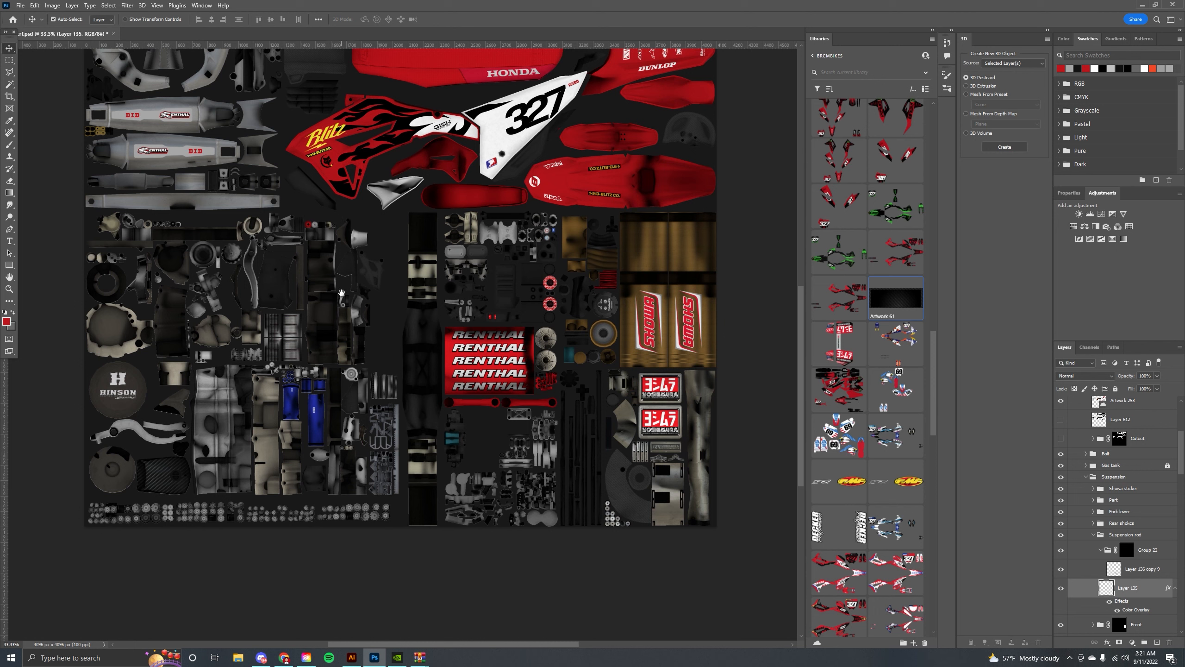
pyautogui.moveTo(342, 292); pyautogui.dragTo(335, 312)
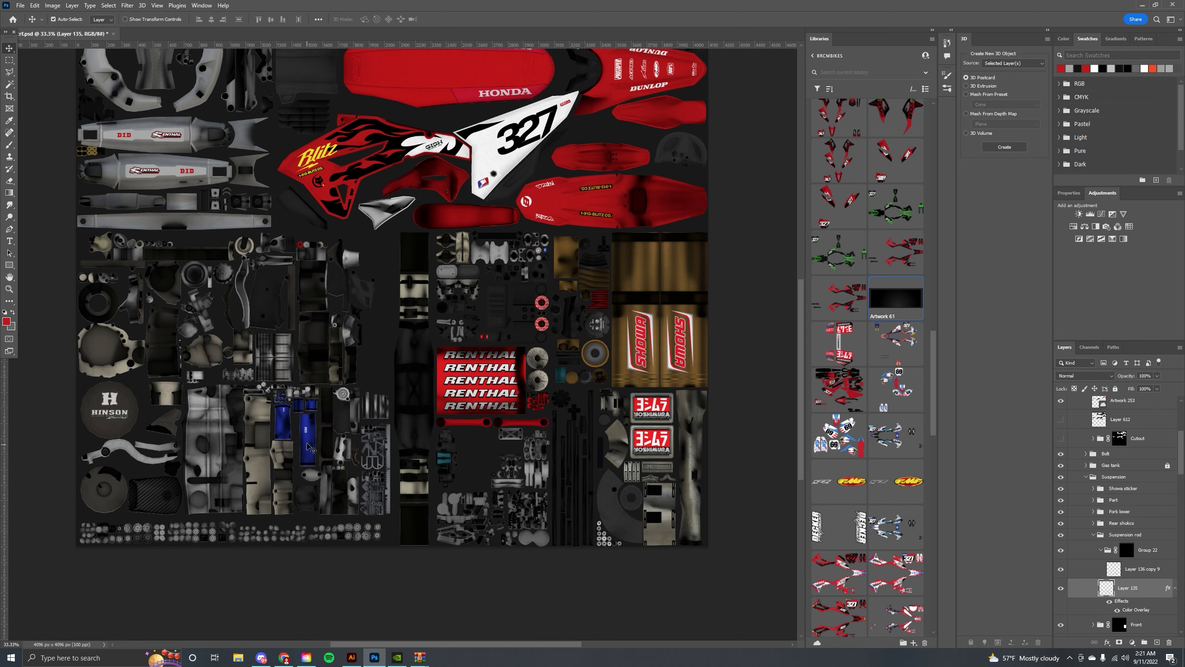
pyautogui.click(307, 445)
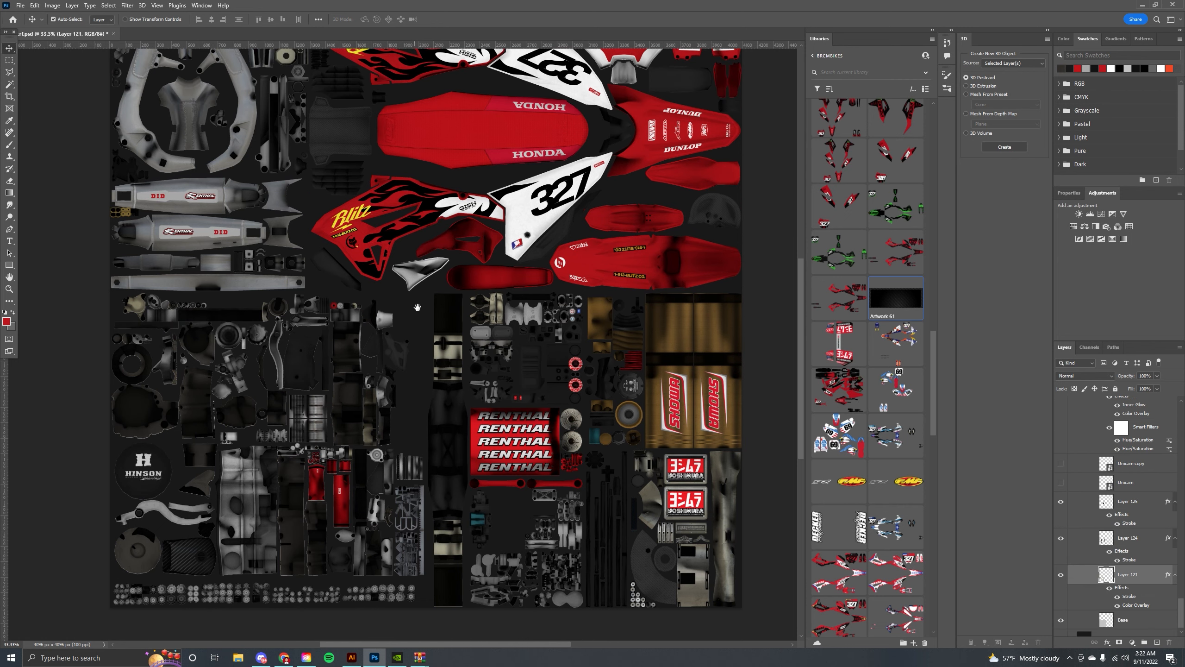
pyautogui.moveTo(415, 304); pyautogui.dragTo(320, 358)
pyautogui.moveTo(491, 363); pyautogui.dragTo(398, 294)
pyautogui.click(503, 351)
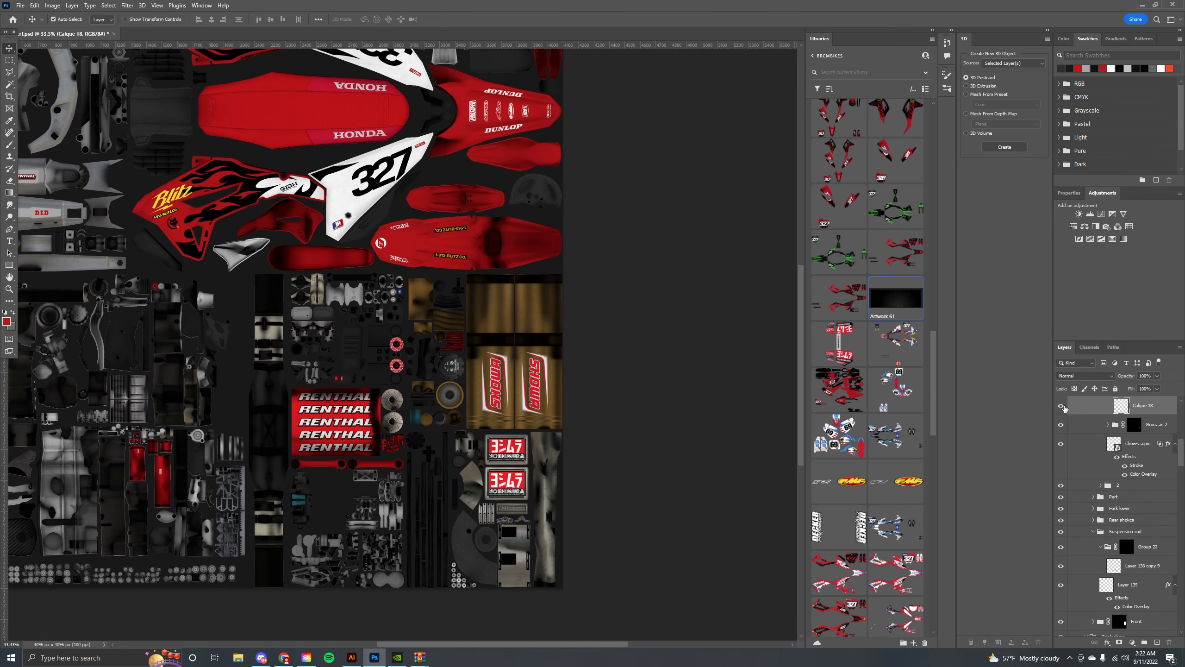
pyautogui.click(1061, 405)
pyautogui.scroll(1, 1103, 430)
pyautogui.click(1061, 421)
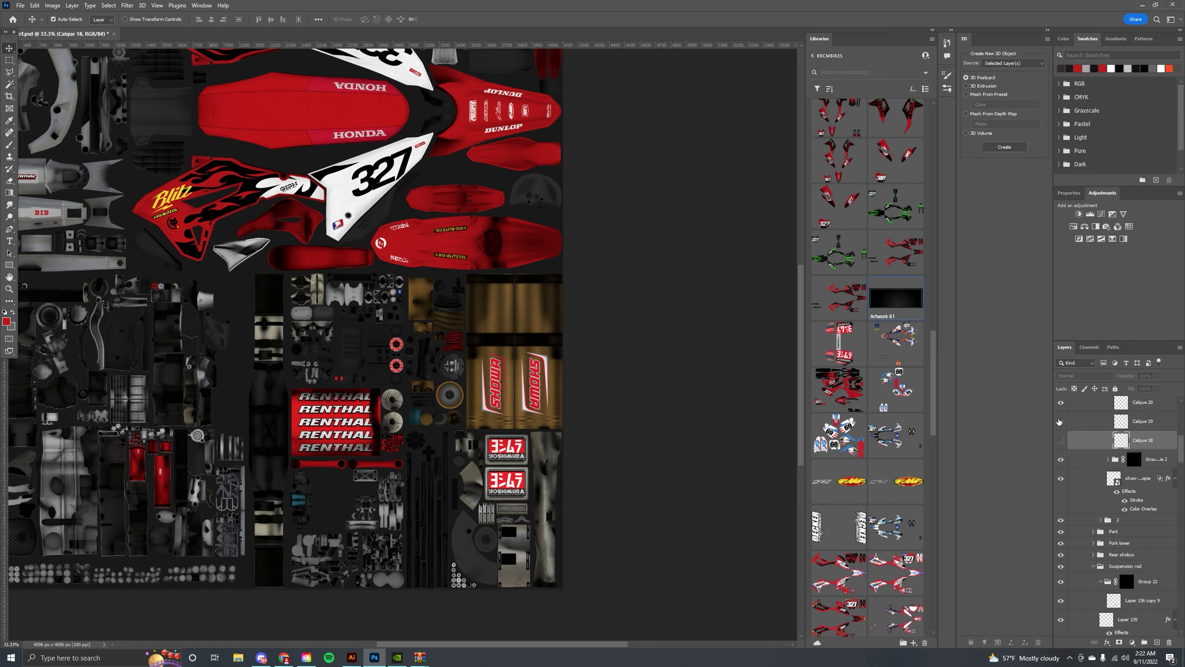
pyautogui.scroll(1, 1062, 423)
pyautogui.click(1063, 437)
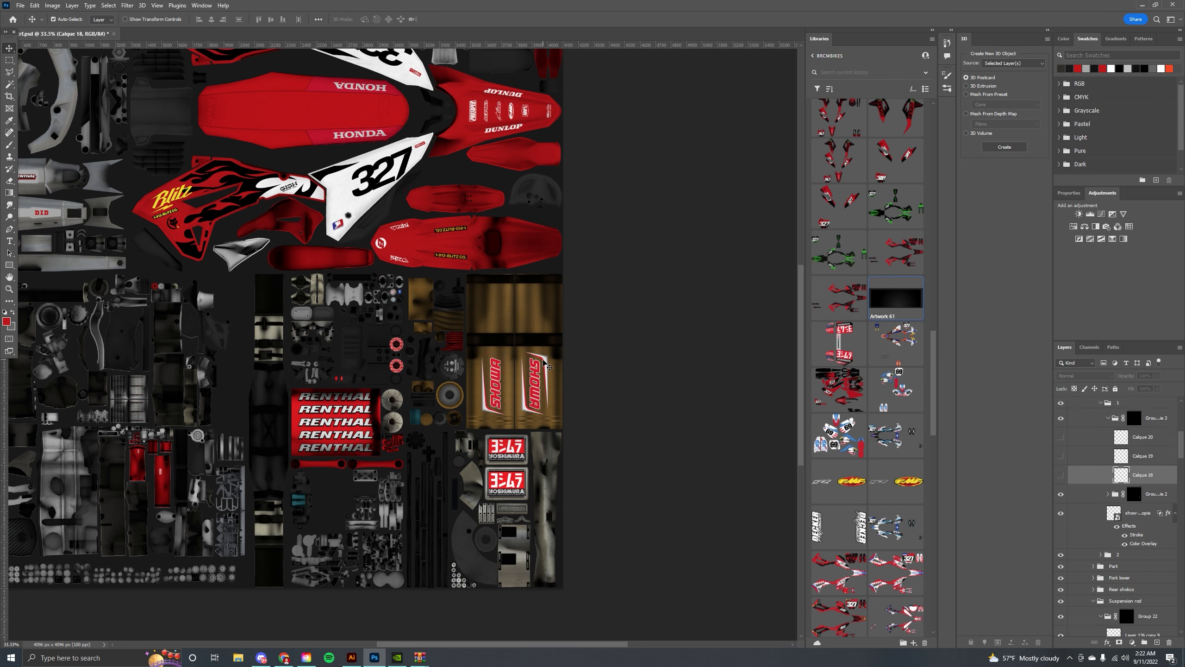
# Hide the Caliper 12 to 14 sticker layers and toggle Caliper 9 to 11 on the Showa decals.
pyautogui.click(544, 362)
pyautogui.scroll(-1, 1069, 553)
pyautogui.click(1062, 568)
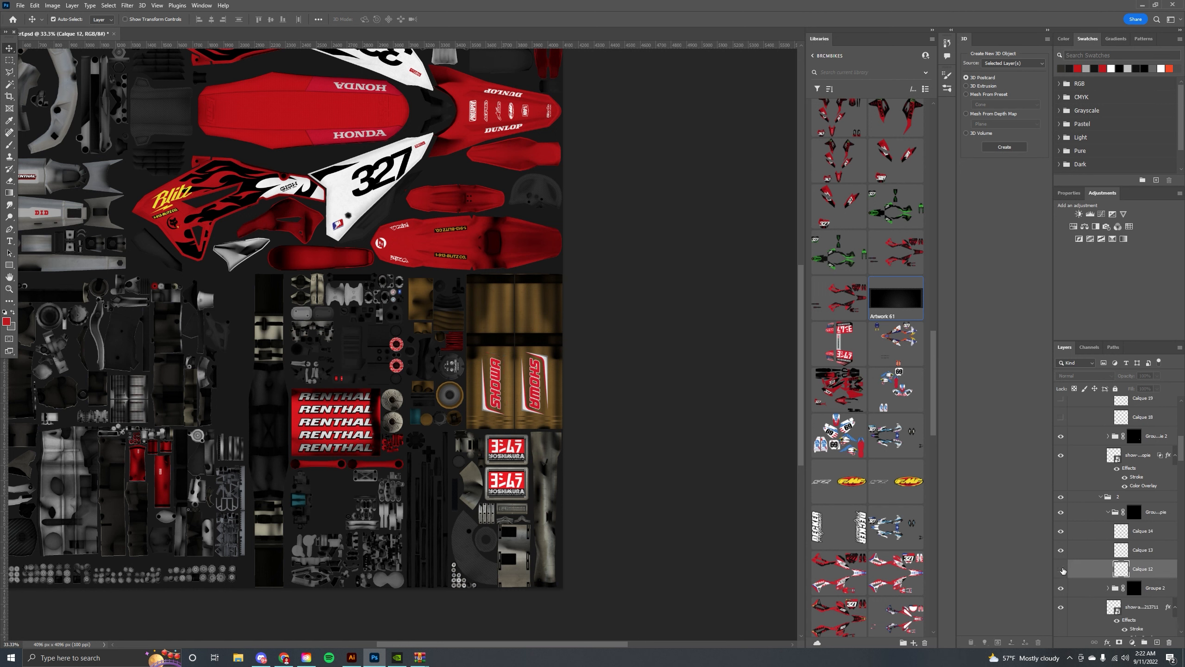
pyautogui.click(1061, 550)
pyautogui.click(1060, 531)
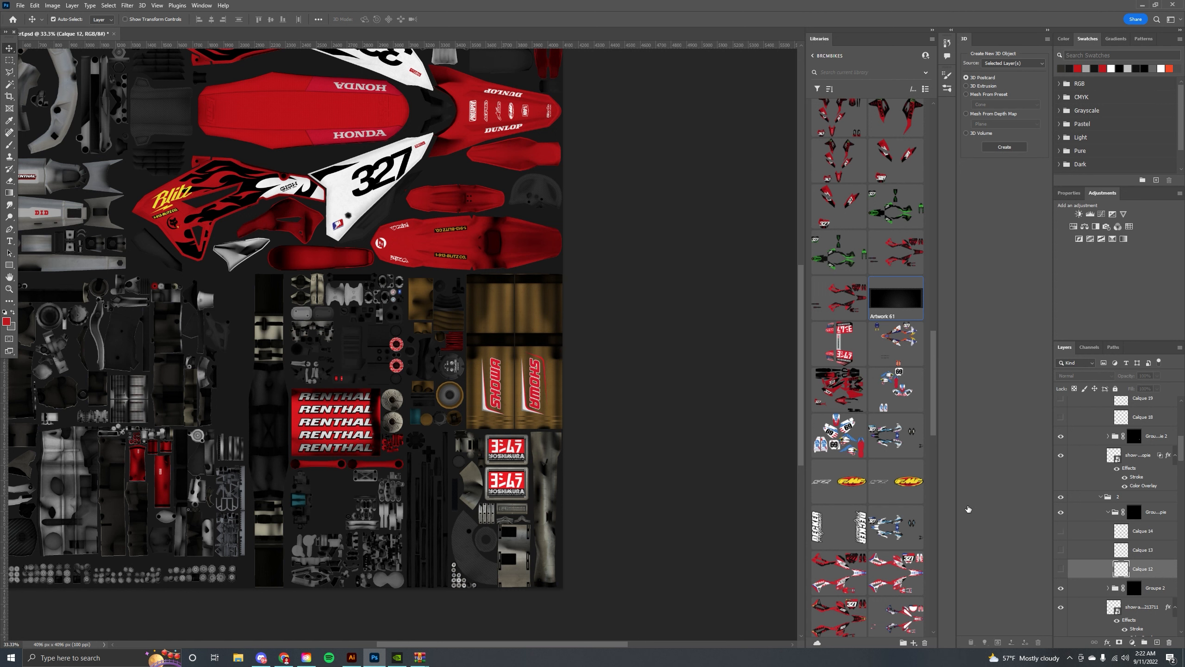
pyautogui.click(527, 413)
pyautogui.scroll(-1, 1069, 551)
pyautogui.click(1060, 531)
pyautogui.click(1061, 568)
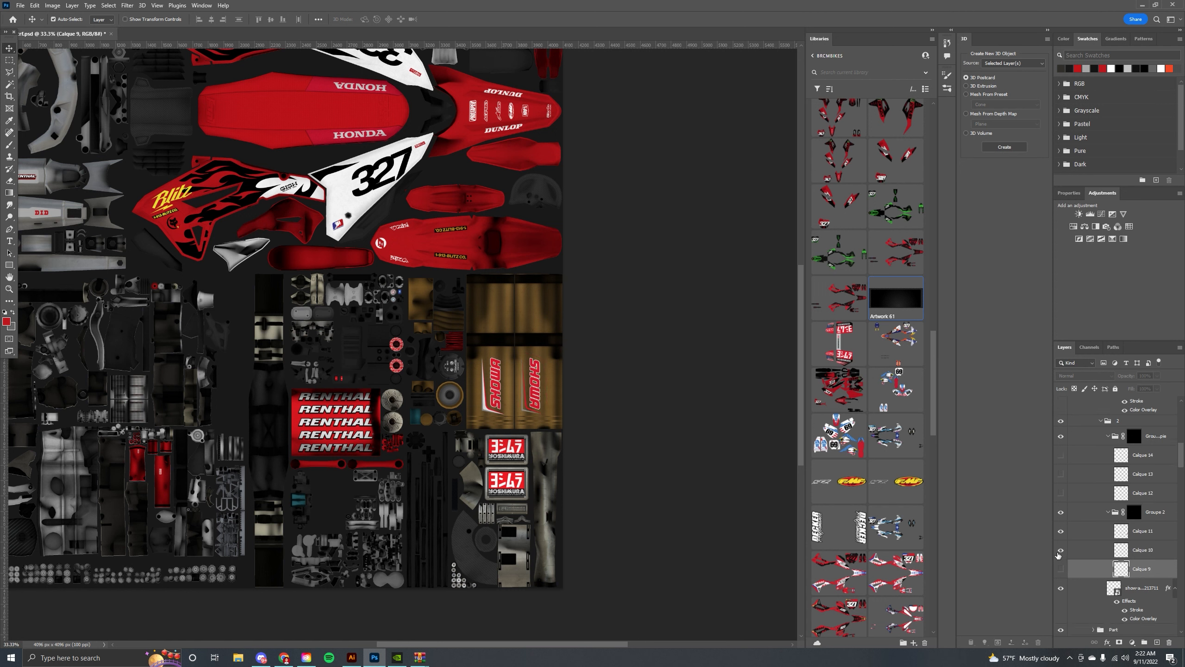
# Toggle the visibility of further Caliper sticker layers in the Showa decal group.
pyautogui.click(1061, 549)
pyautogui.click(483, 405)
pyautogui.scroll(1, 1064, 462)
pyautogui.click(1061, 463)
pyautogui.click(1061, 445)
pyautogui.click(1061, 426)
pyautogui.moveTo(524, 322); pyautogui.dragTo(573, 309)
pyautogui.click(575, 305)
pyautogui.scroll(-1, 1094, 550)
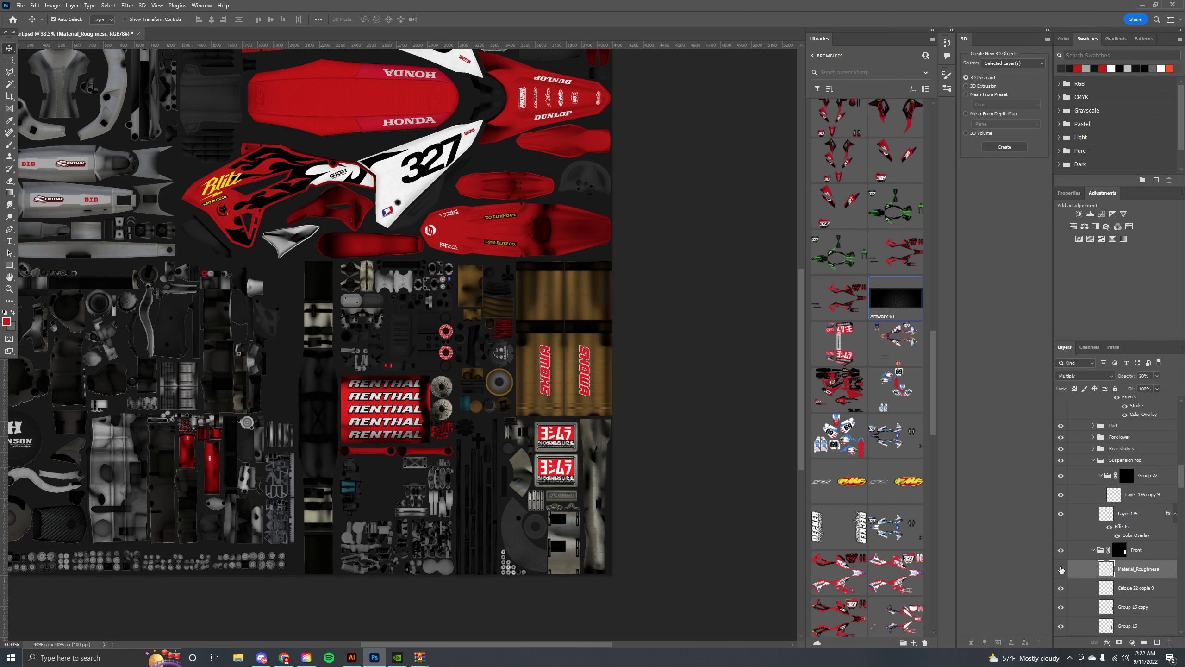
# Lock the Material_Roughness and Caliper 22 copie 9 layers.
pyautogui.click(1115, 388)
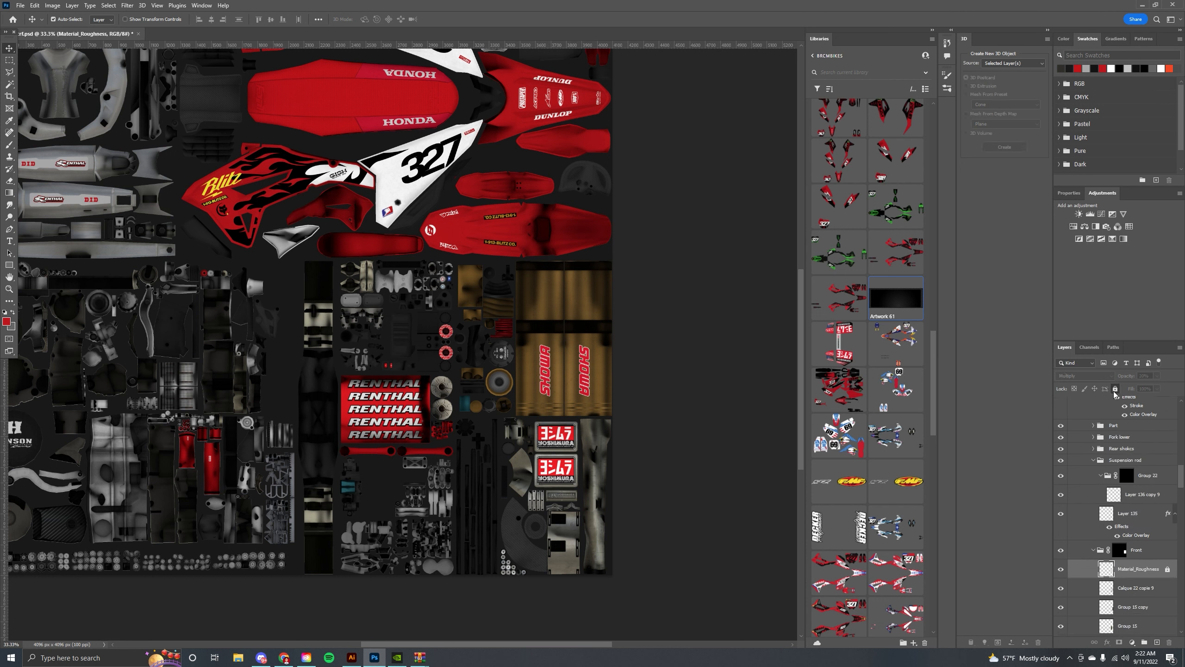
pyautogui.click(581, 299)
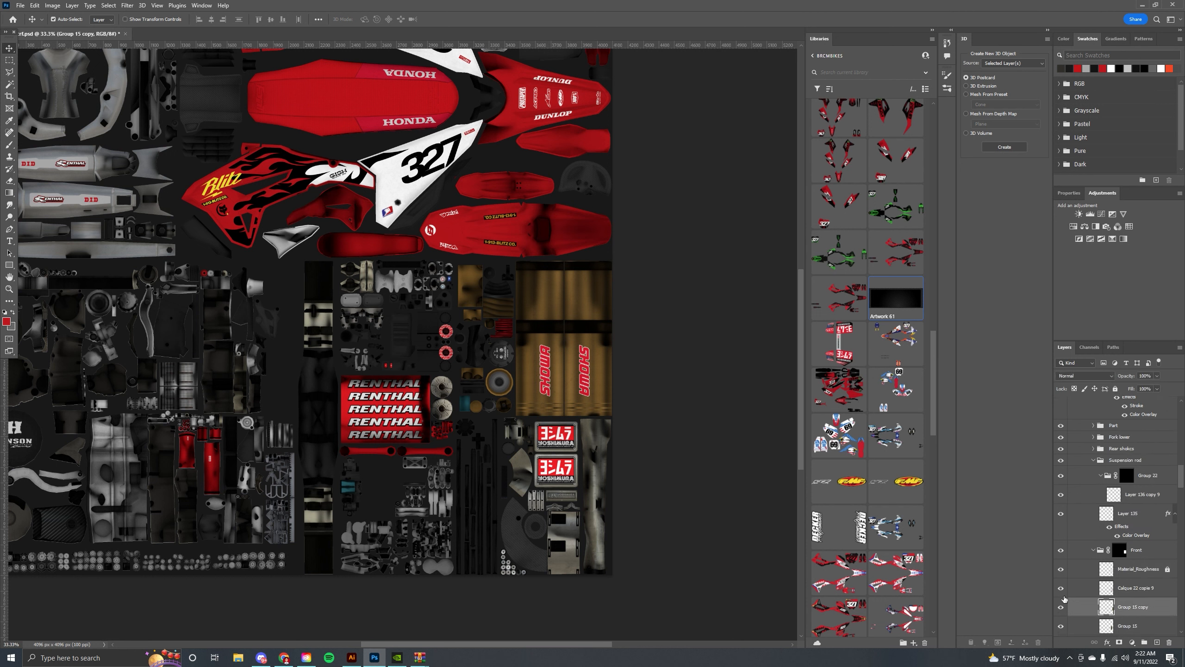
pyautogui.click(559, 317)
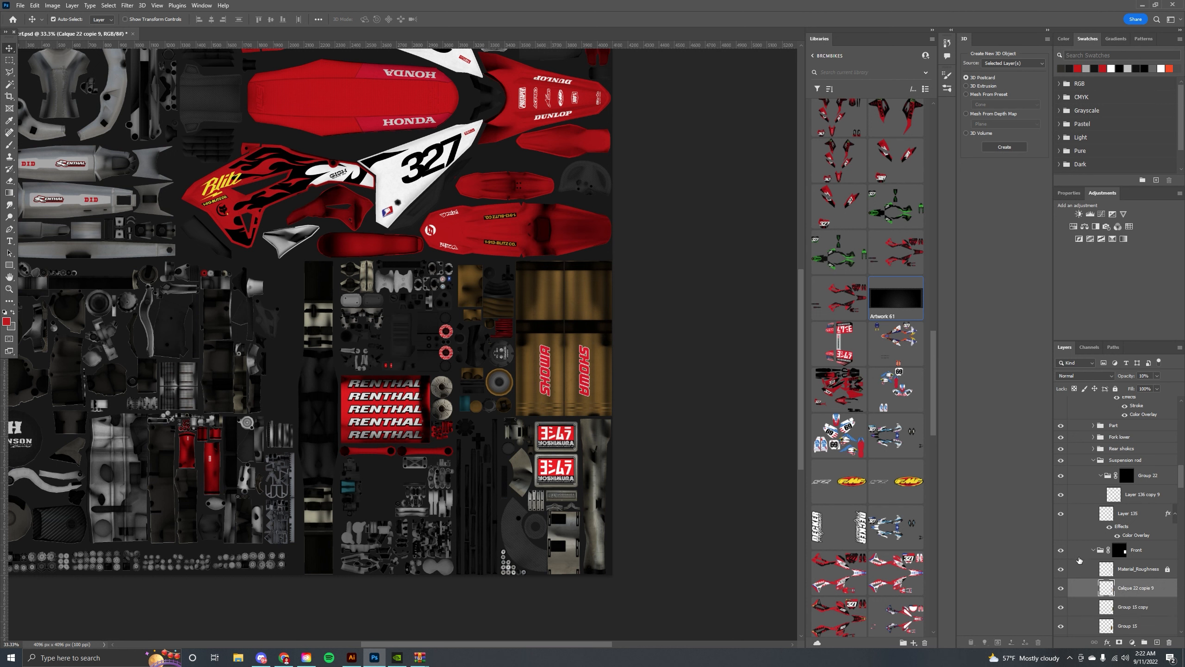
pyautogui.click(1115, 389)
# Add a gold gradient overlay layer style to the Group 15 shock layer.
pyautogui.click(565, 320)
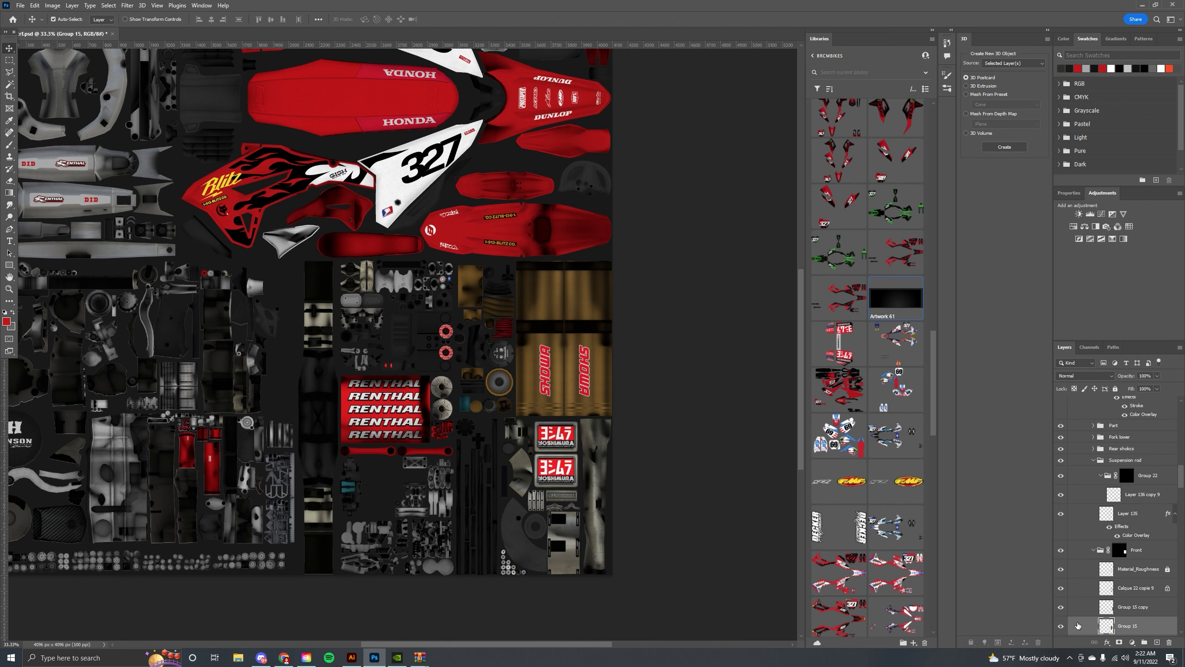
pyautogui.scroll(-3, 1131, 589)
pyautogui.doubleClick(1153, 574)
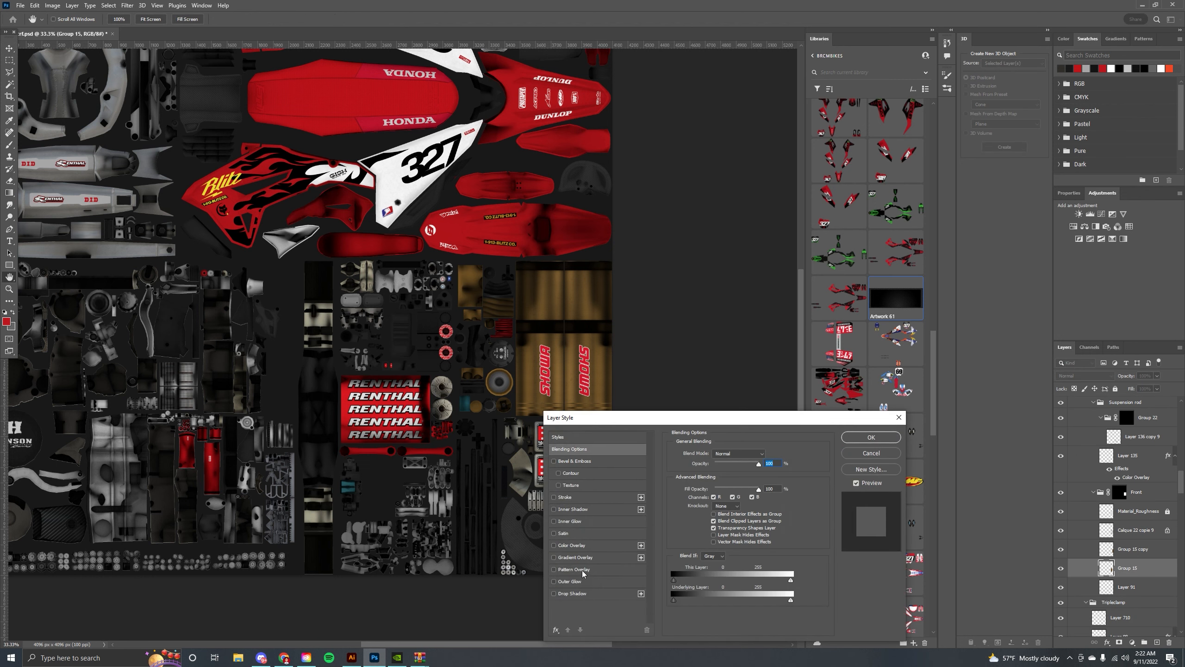
pyautogui.click(575, 558)
pyautogui.moveTo(628, 417); pyautogui.dragTo(735, 428)
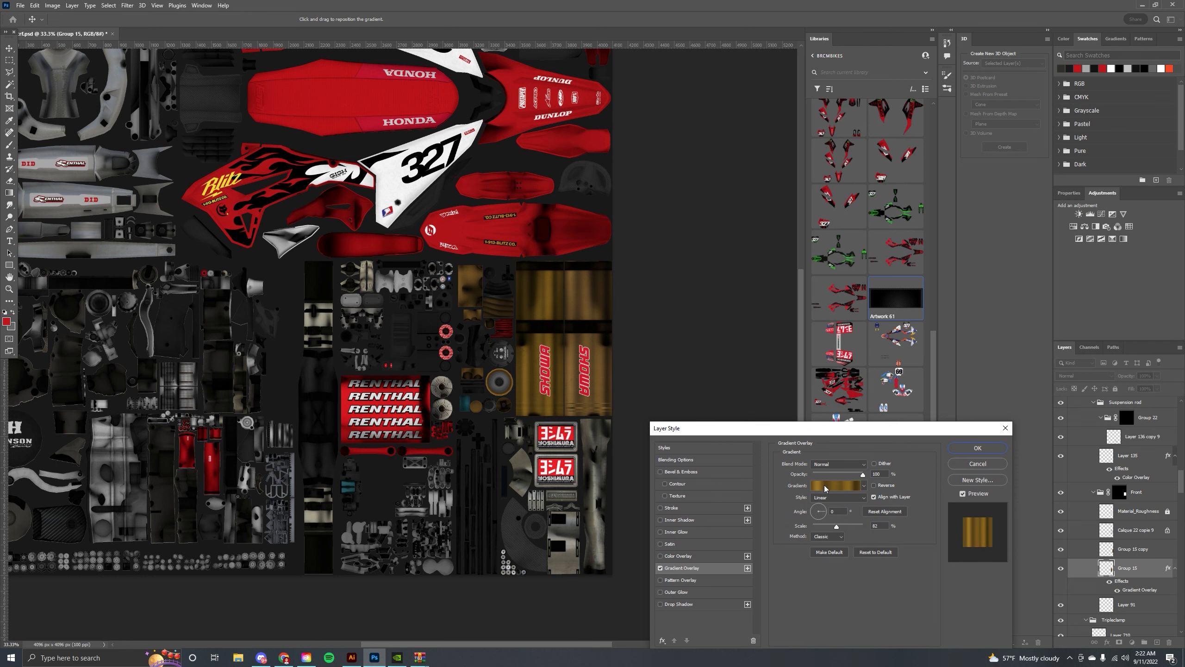
pyautogui.click(817, 487)
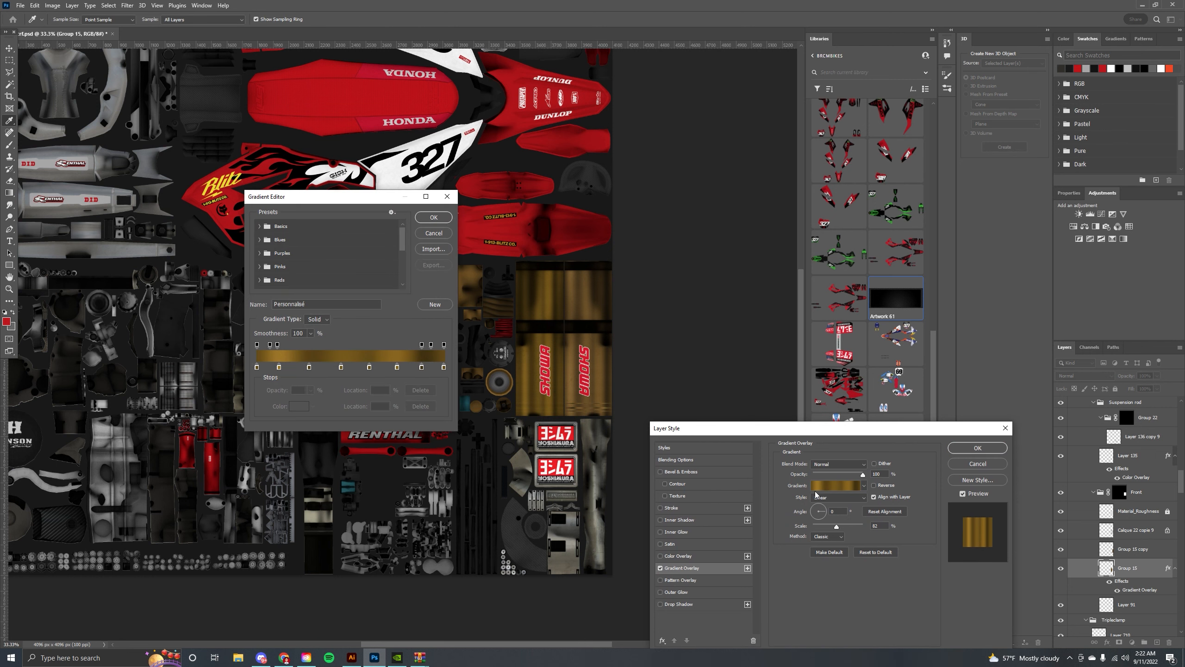
pyautogui.click(431, 216)
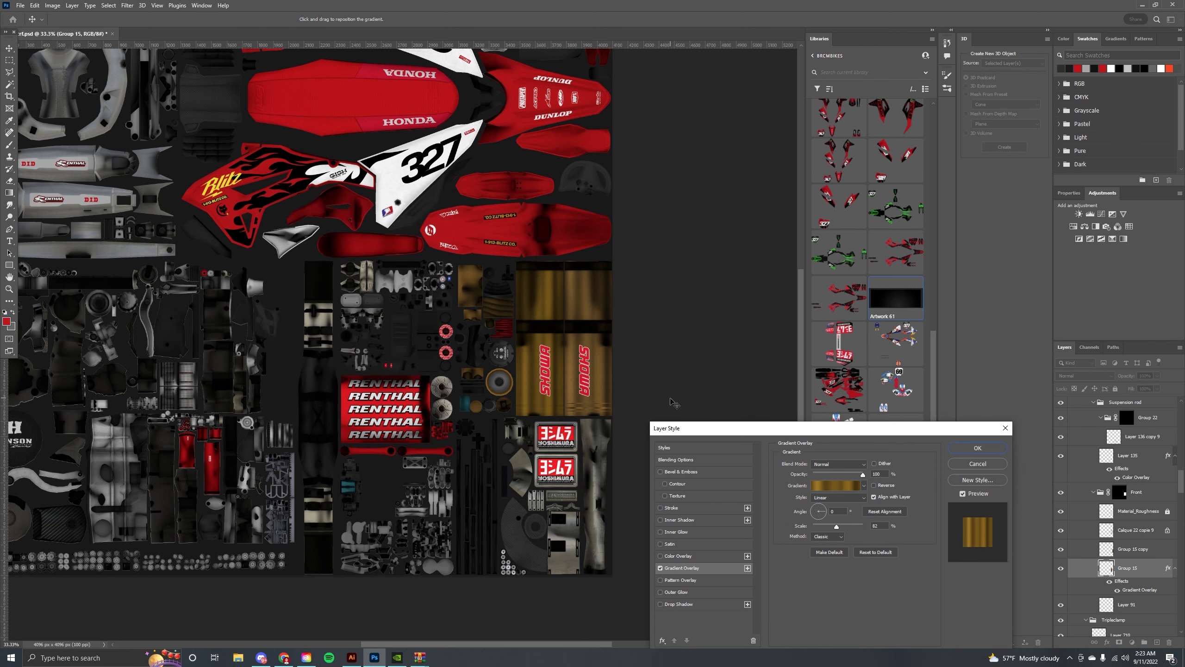
pyautogui.click(978, 448)
# Copy Group 15's layer style and paste it onto the Group 15 copy layer.
pyautogui.rightClick(1134, 572)
pyautogui.click(1087, 393)
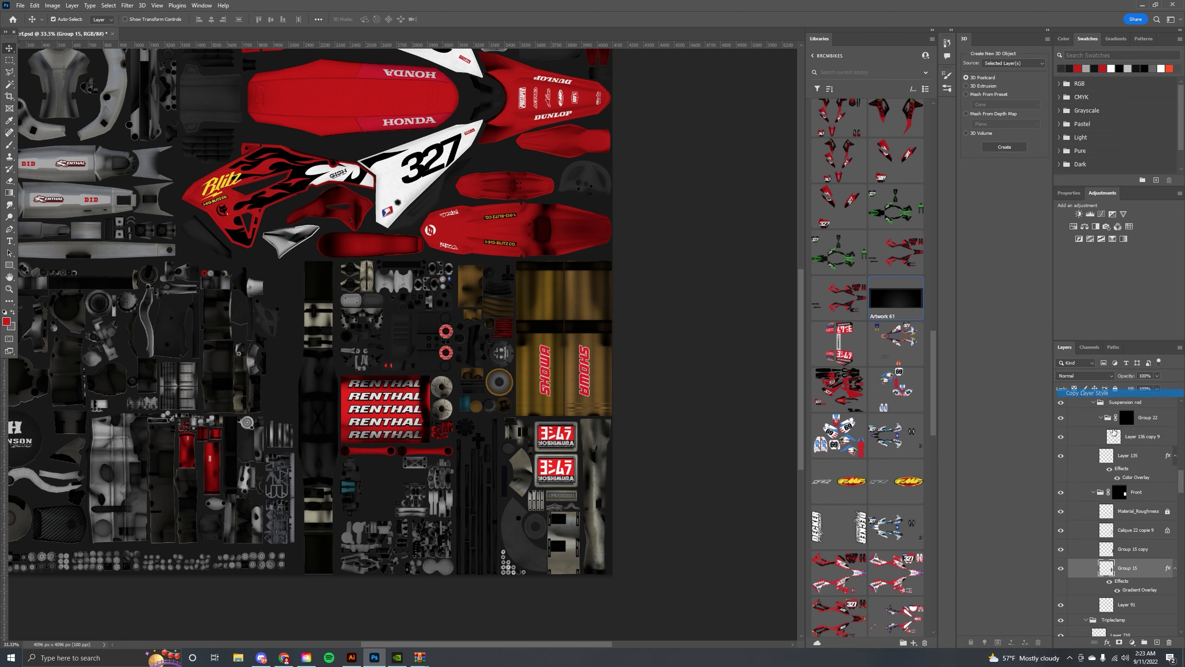
pyautogui.rightClick(1130, 549)
pyautogui.click(1087, 380)
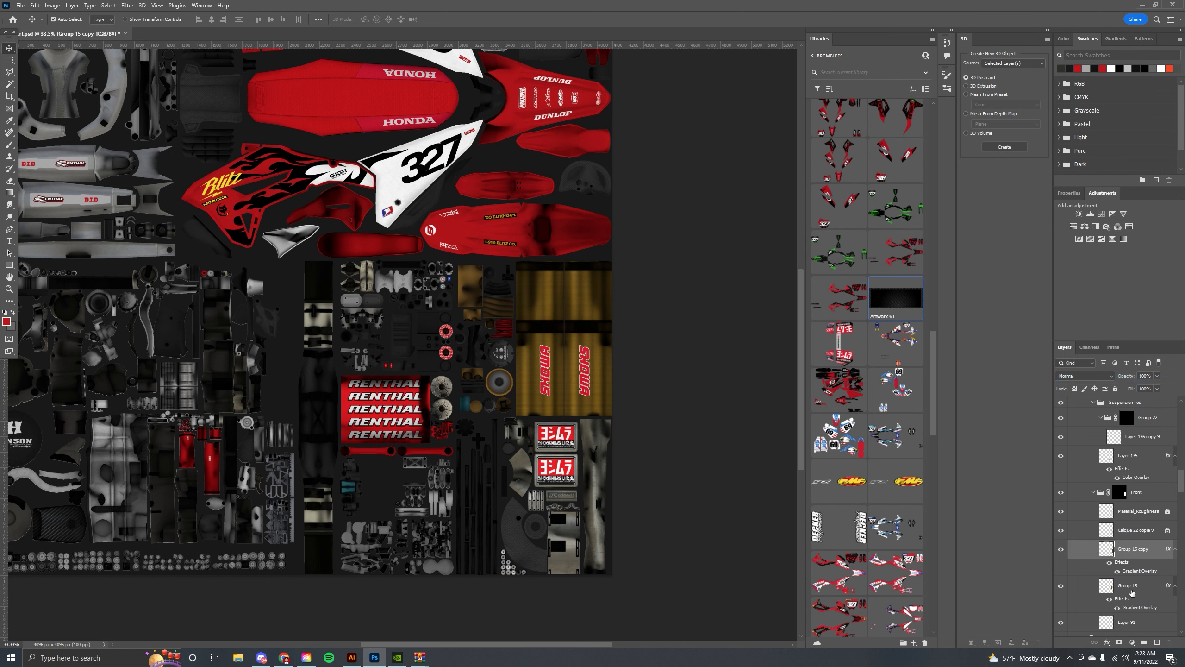
# Duplicate the Group 15 layer and merge the duplicate.
pyautogui.keyDown('ctrl'); pyautogui.click(1134, 589); pyautogui.keyUp('ctrl')
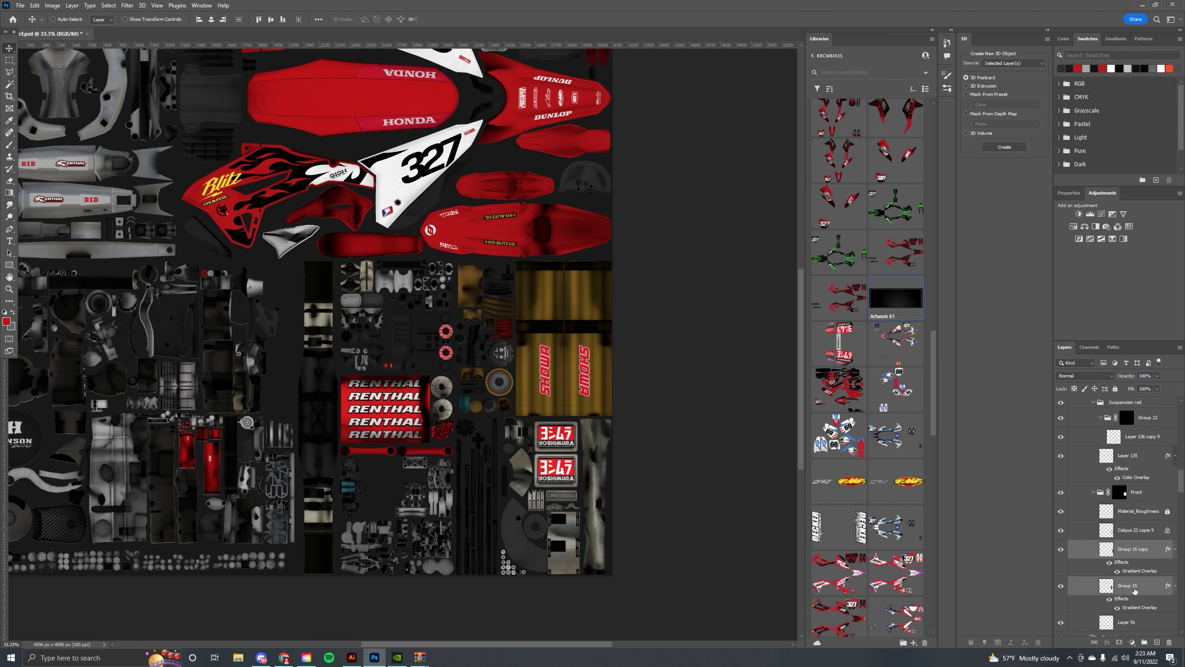
pyautogui.hotkey('ctrl', 'j')
pyautogui.rightClick(1132, 546)
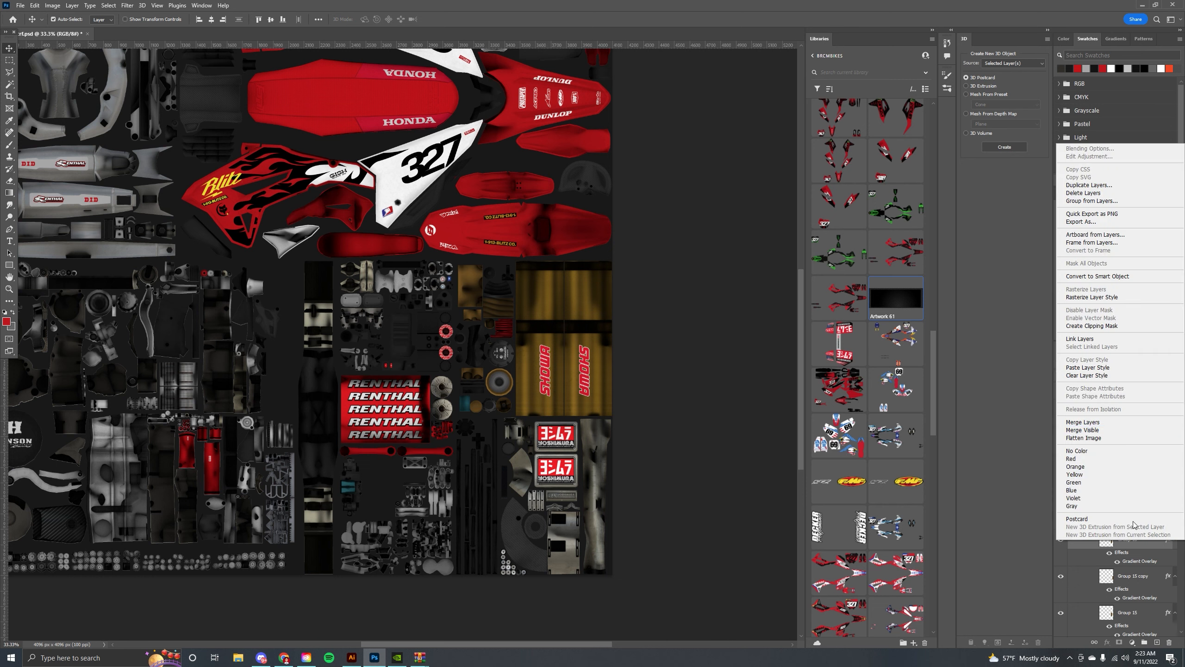
pyautogui.click(1116, 423)
# Add a brown 814d14 colour overlay with Color Dodge blend mode to the new Group 15 copy layer.
pyautogui.doubleClick(1158, 502)
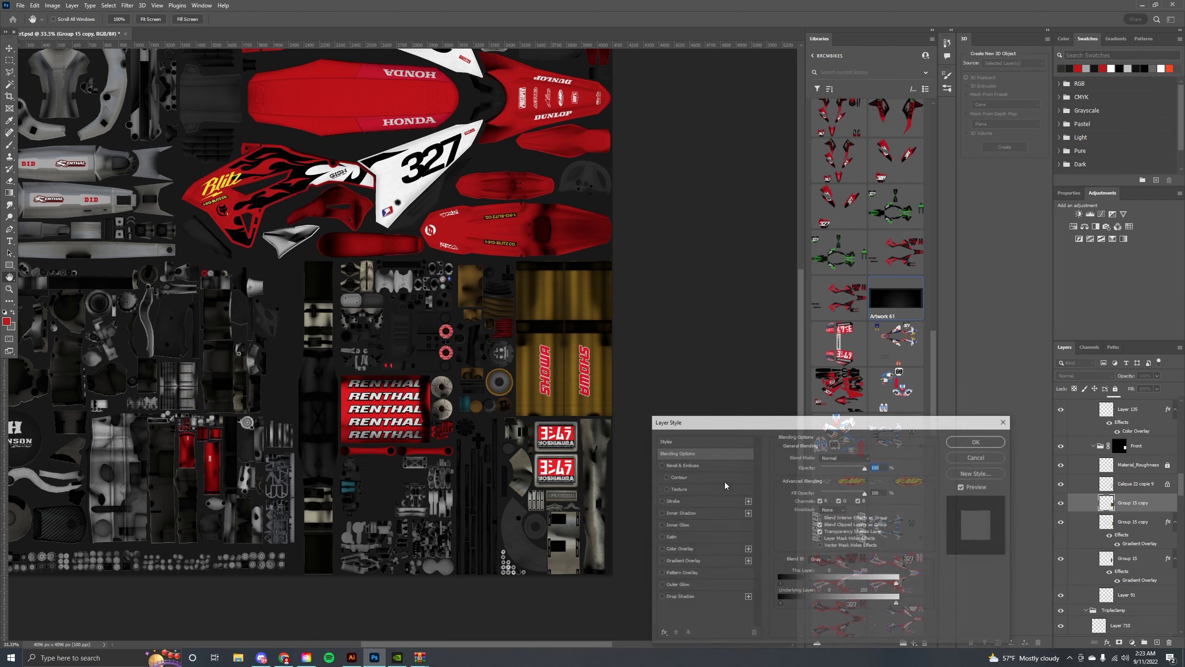
pyautogui.click(679, 548)
pyautogui.click(868, 459)
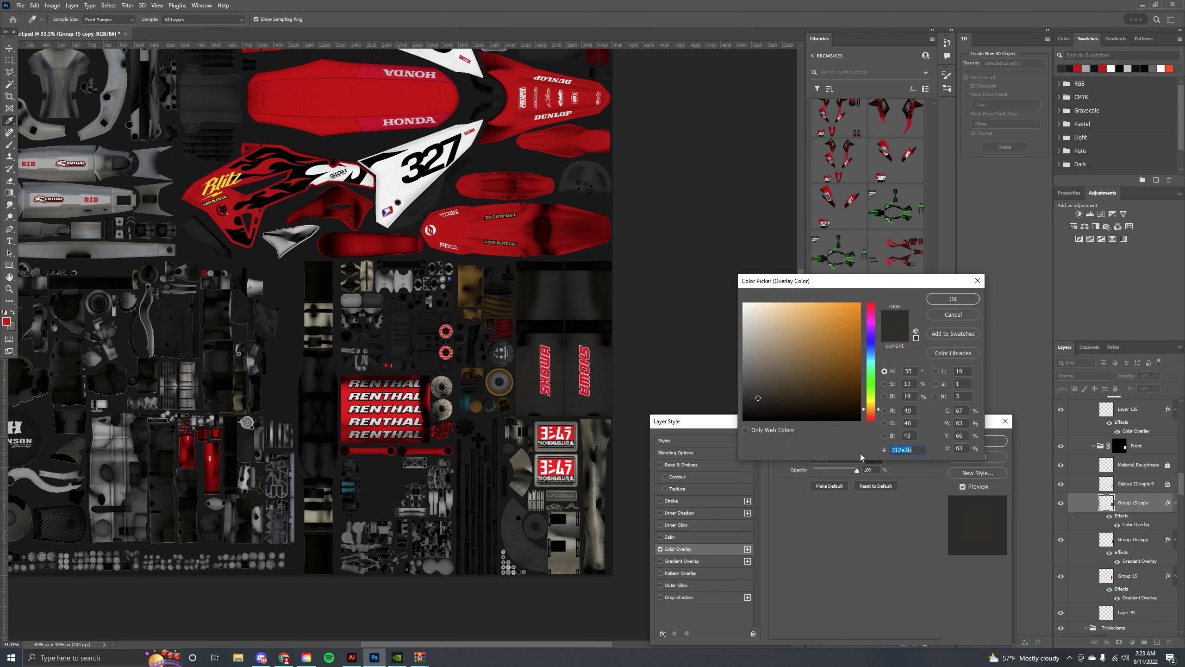
pyautogui.moveTo(873, 398)
pyautogui.mouseDown()
pyautogui.moveTo(873, 411)
pyautogui.moveTo(816, 388)
pyautogui.moveTo(842, 357)
pyautogui.mouseUp()
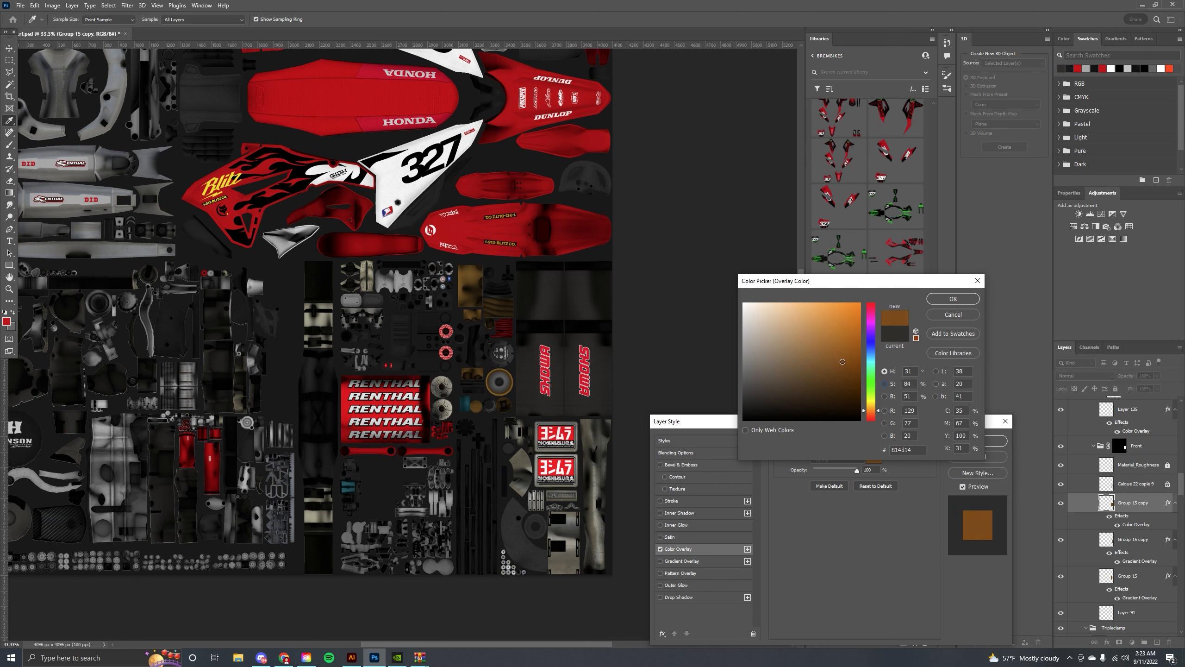
pyautogui.click(953, 299)
pyautogui.click(835, 458)
pyautogui.click(836, 460)
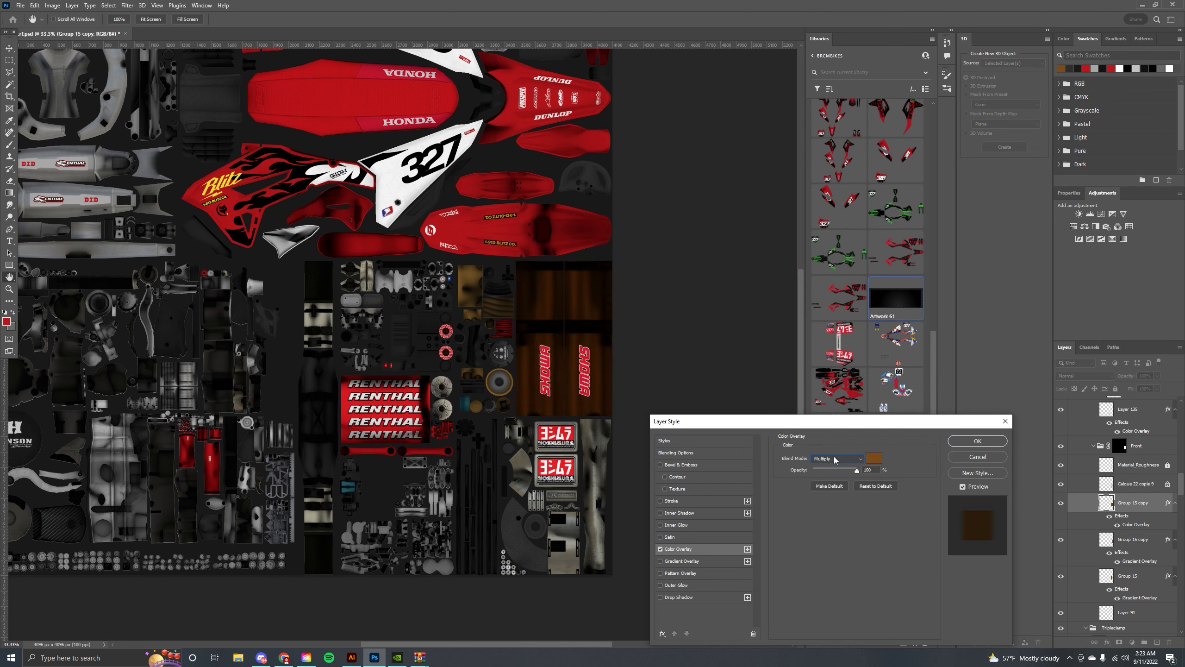
pyautogui.scroll(-5, 835, 459)
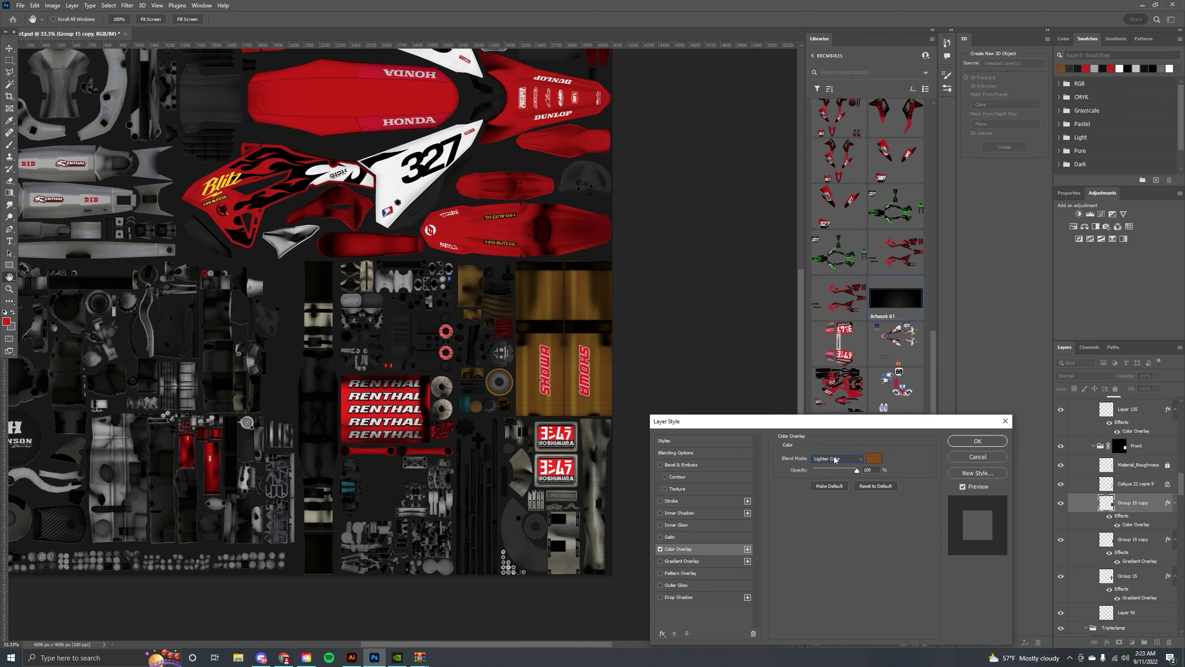
pyautogui.scroll(1, 835, 459)
pyautogui.scroll(-1, 835, 459)
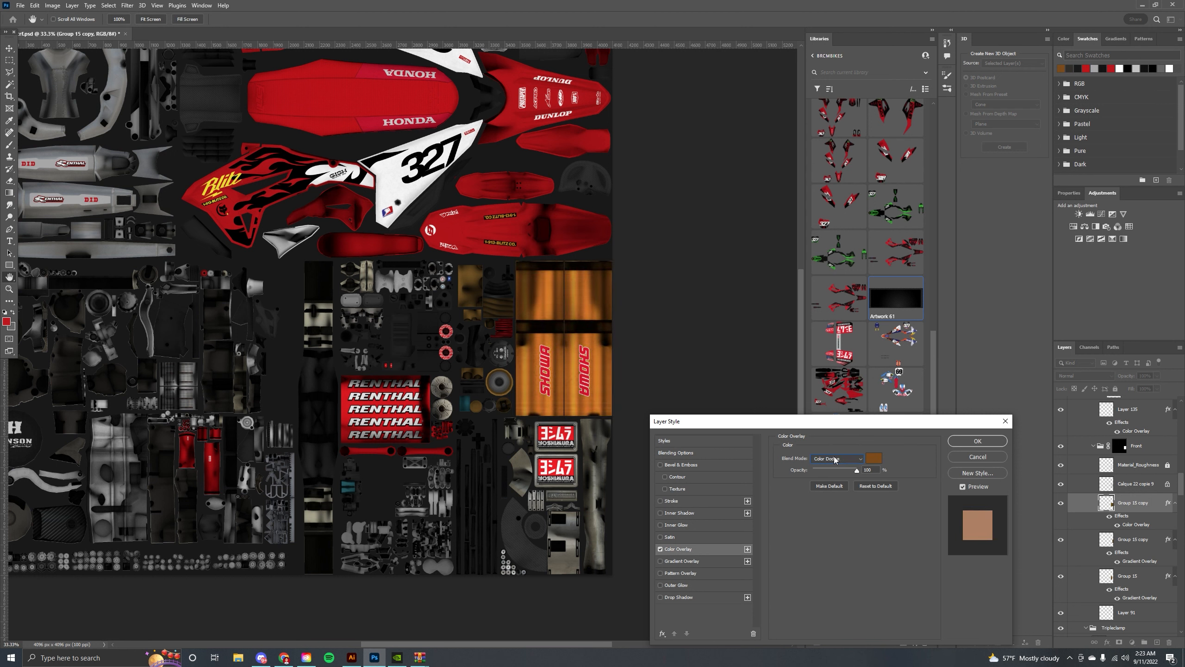
pyautogui.scroll(1, 835, 459)
pyautogui.scroll(-1, 836, 460)
pyautogui.click(860, 460)
pyautogui.click(861, 460)
pyautogui.click(859, 460)
pyautogui.click(860, 460)
pyautogui.scroll(-2, 859, 459)
pyautogui.scroll(-3, 860, 459)
pyautogui.scroll(-6, 859, 459)
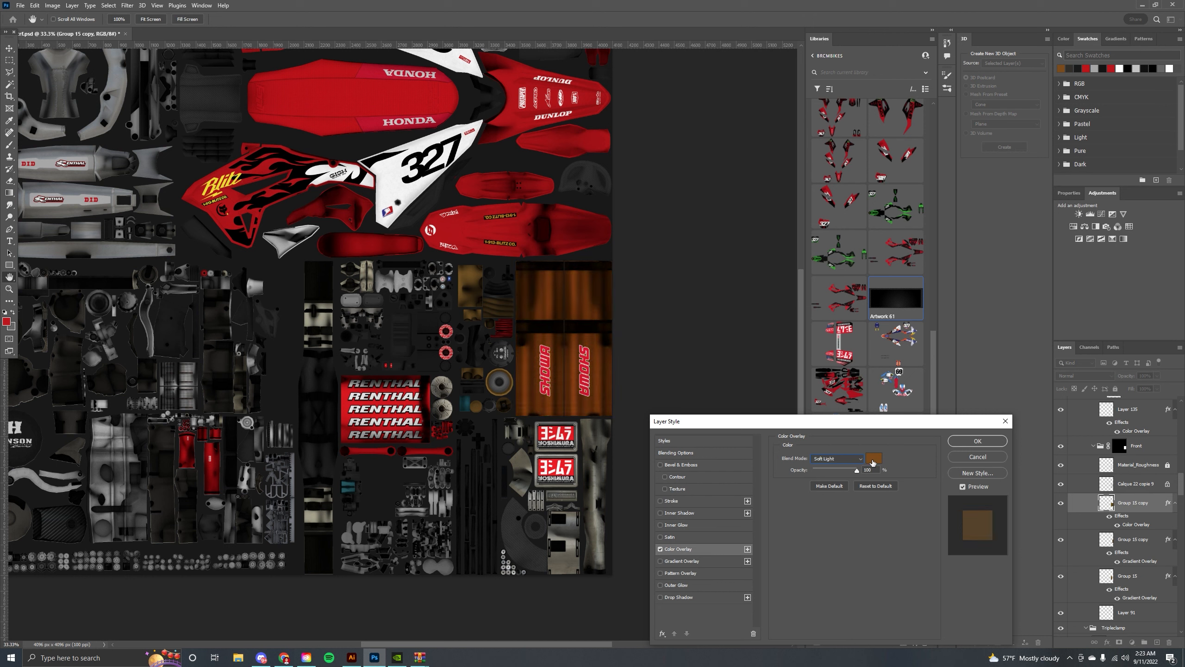
pyautogui.scroll(6, 873, 462)
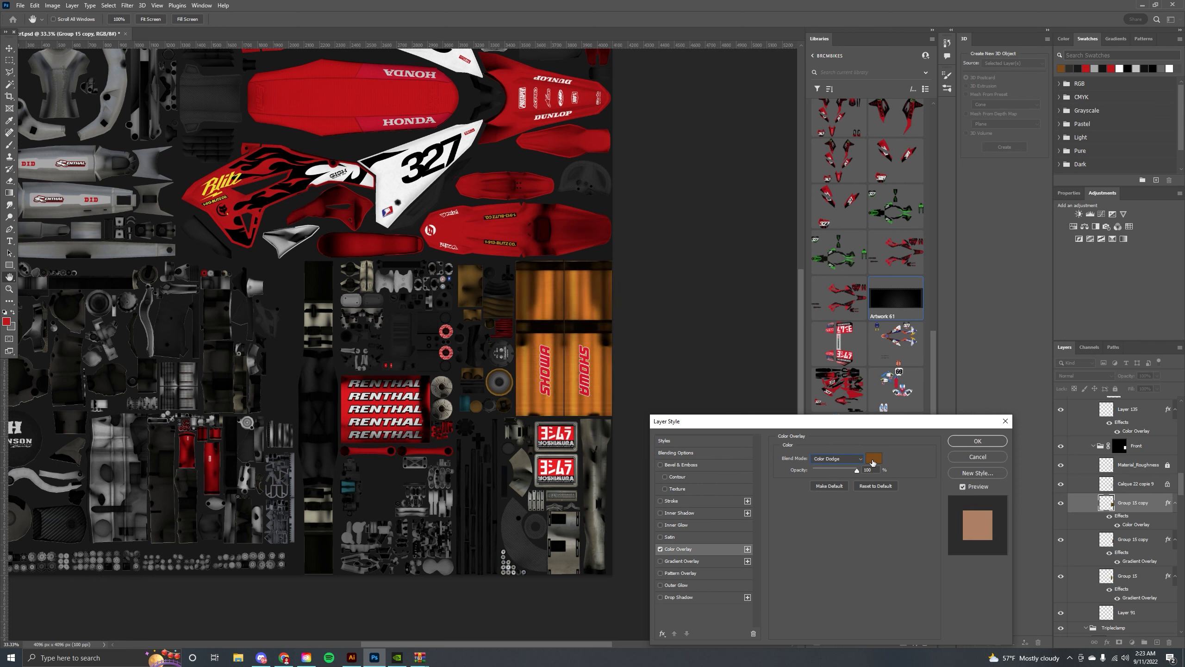
pyautogui.click(978, 441)
# Duplicate the colour-overlaid Group 15 copy layer.
pyautogui.hotkey('ctrl', 'j')
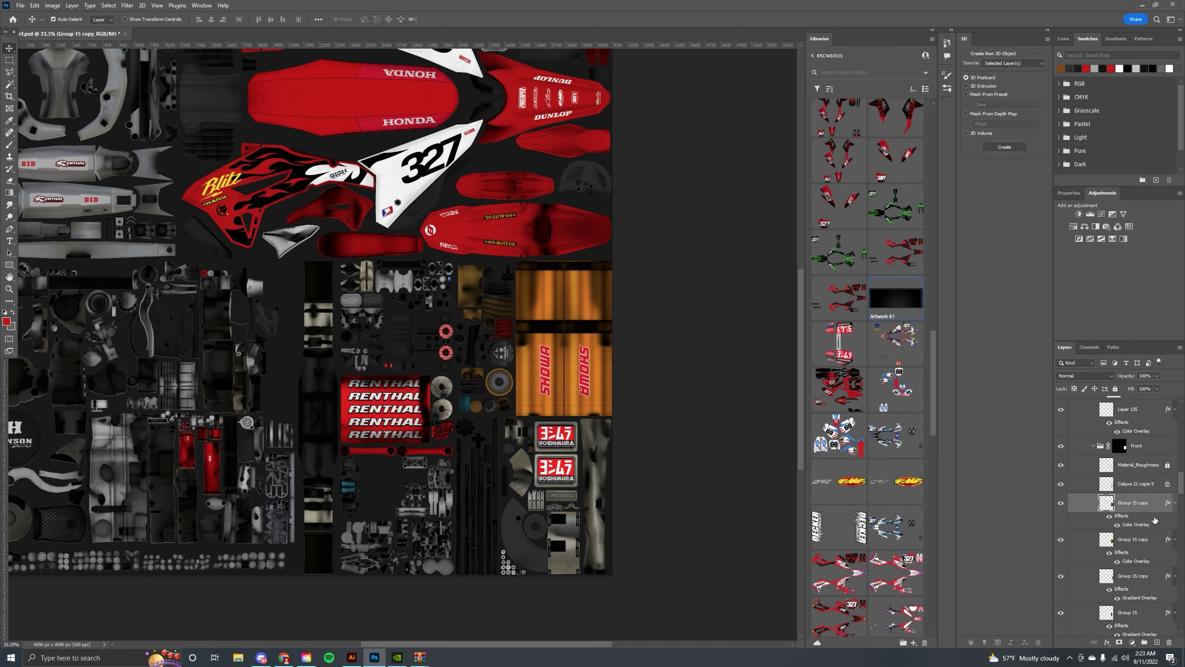
pyautogui.doubleClick(1153, 523)
pyautogui.click(852, 458)
pyautogui.scroll(-5, 851, 460)
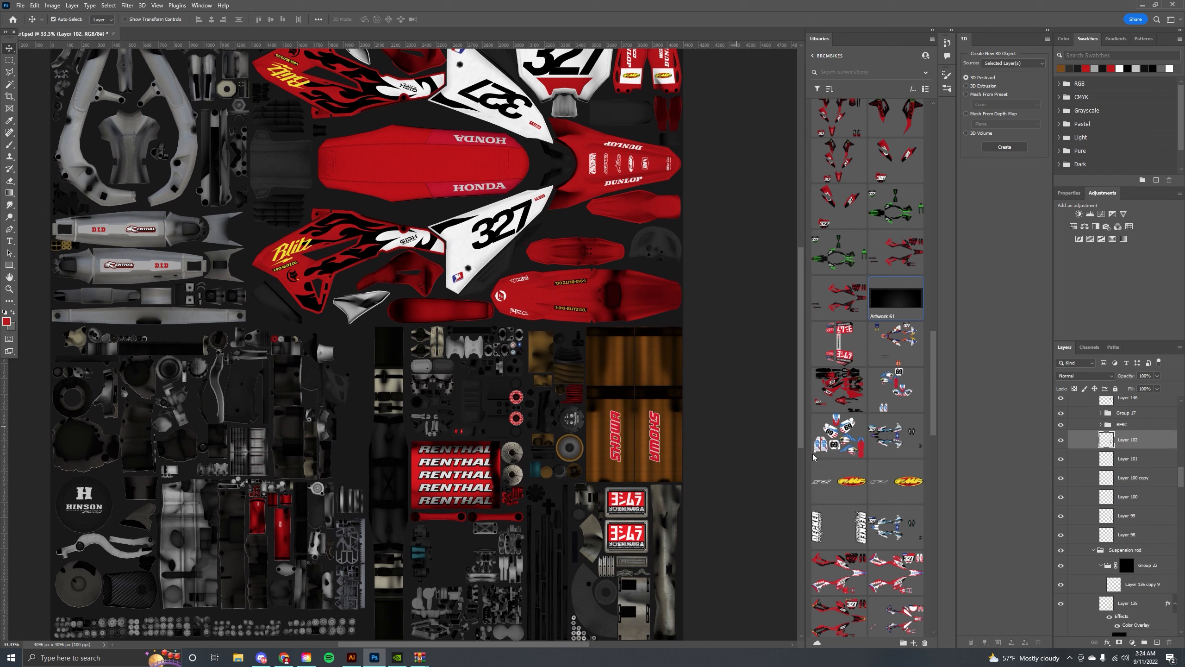
pyautogui.click(663, 434)
pyautogui.scroll(-2, 1118, 581)
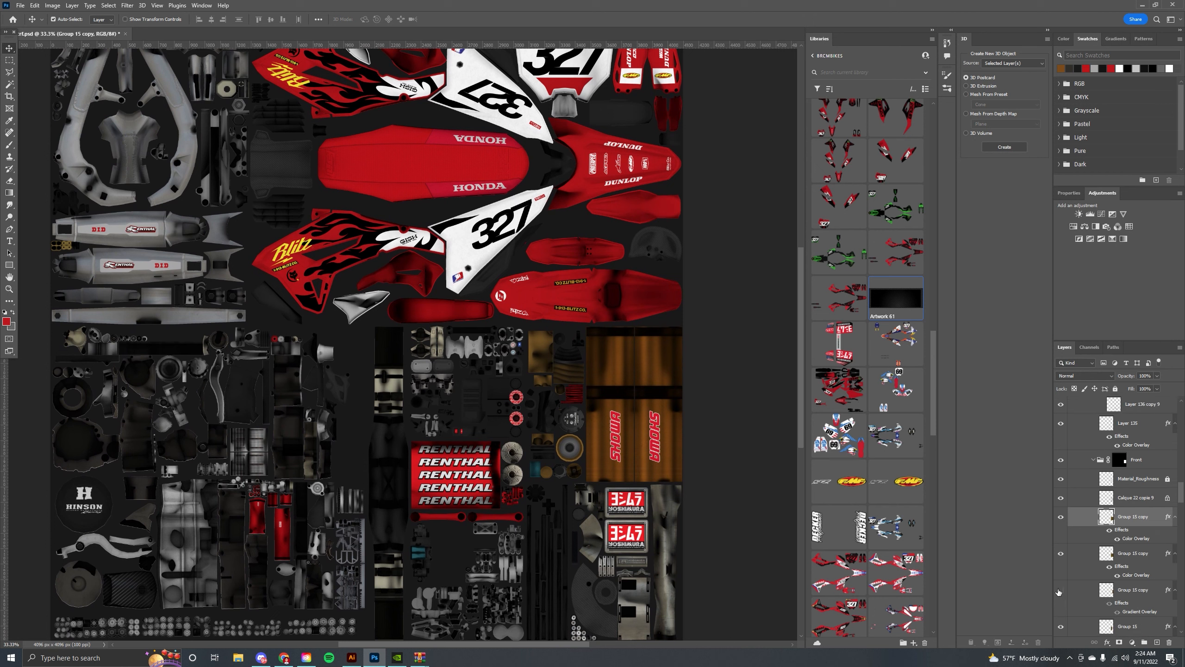
# Copy the gradient overlay style from a Group 15 copy layer and paste it onto Layer 102.
pyautogui.rightClick(1131, 592)
pyautogui.click(1094, 411)
pyautogui.click(535, 349)
pyautogui.click(1062, 404)
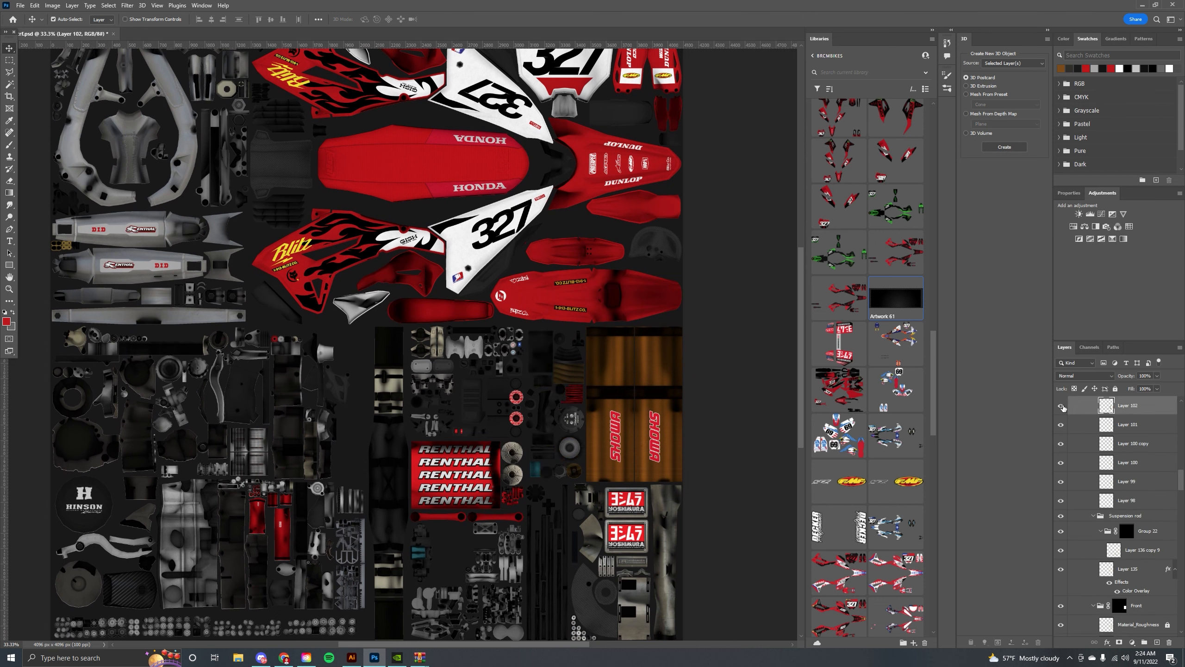
pyautogui.click(1061, 404)
pyautogui.rightClick(1122, 405)
pyautogui.click(1081, 288)
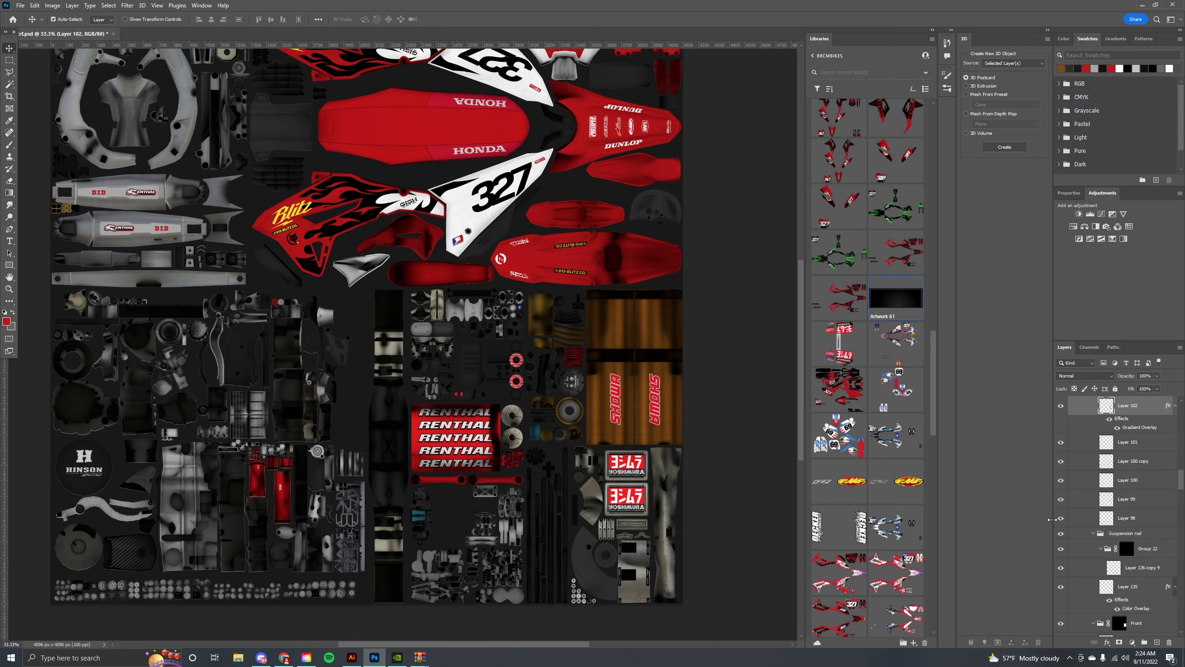
# Copy the colour overlay style from Group 15 copy and paste it onto a duplicate of Layer 102.
pyautogui.scroll(-11, 1125, 488)
pyautogui.click(1133, 601)
pyautogui.scroll(-4, 1133, 589)
pyautogui.rightClick(1131, 561)
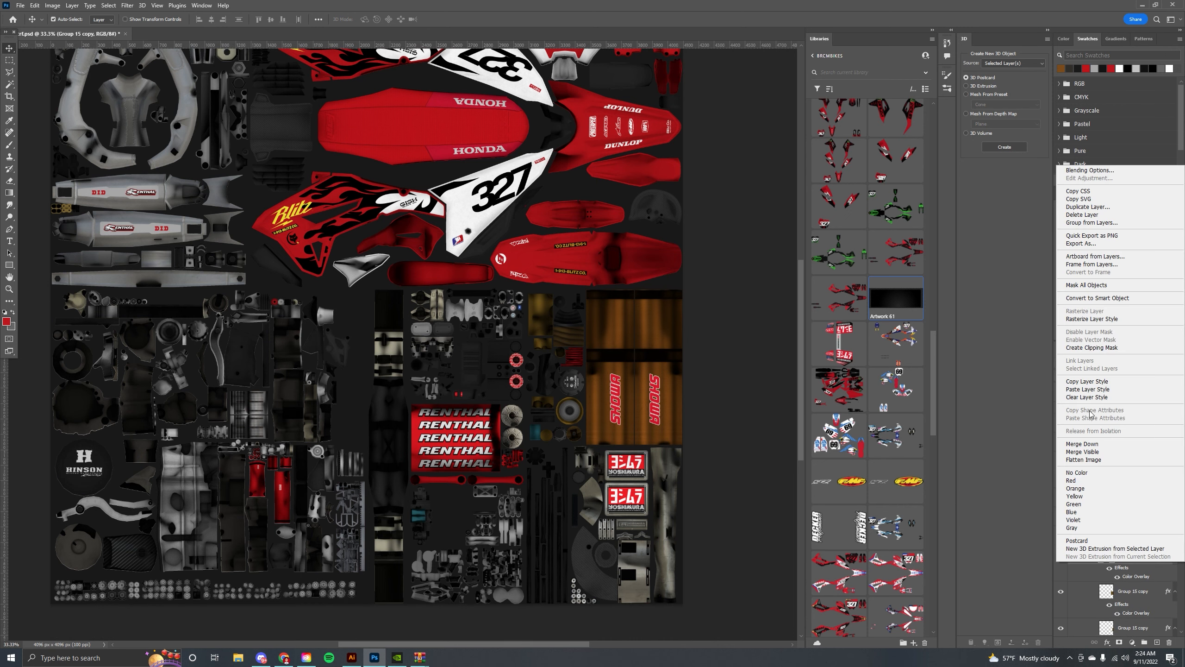
pyautogui.click(1095, 382)
pyautogui.click(547, 321)
pyautogui.keyDown('ctrl'); pyautogui.click(1113, 406); pyautogui.keyUp('ctrl')
pyautogui.hotkey('ctrl', 'j')
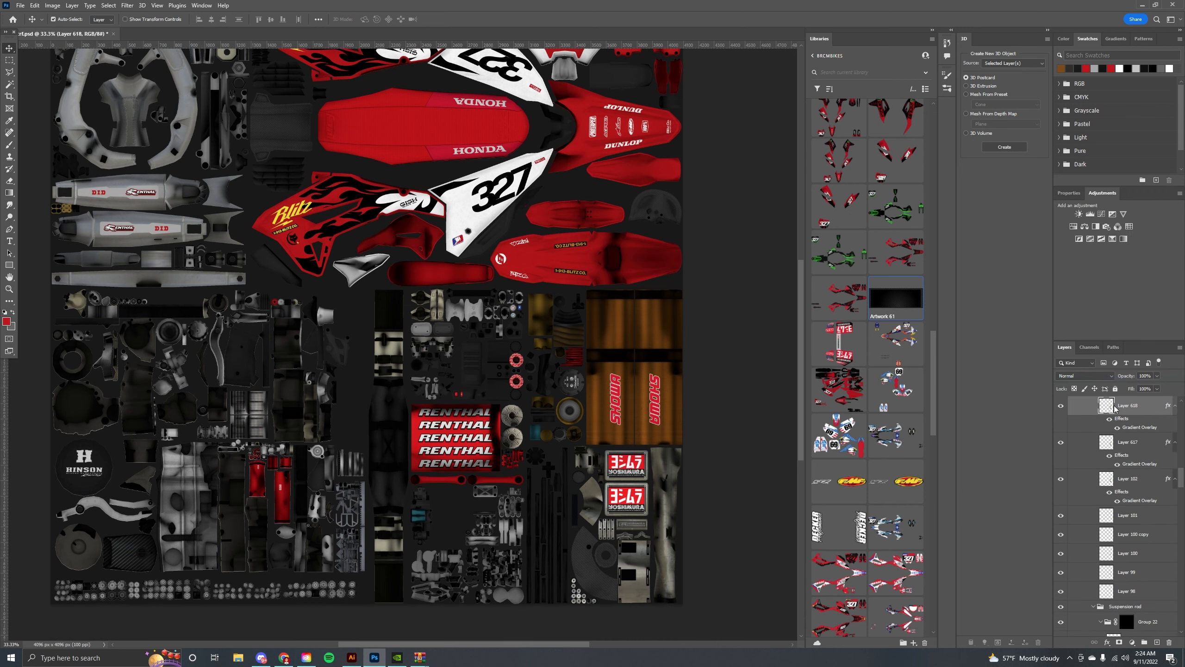
pyautogui.rightClick(1121, 406)
pyautogui.click(1083, 233)
# Set the duplicate layer's colour overlay blend mode to Color Dodge.
pyautogui.doubleClick(1136, 427)
pyautogui.click(840, 460)
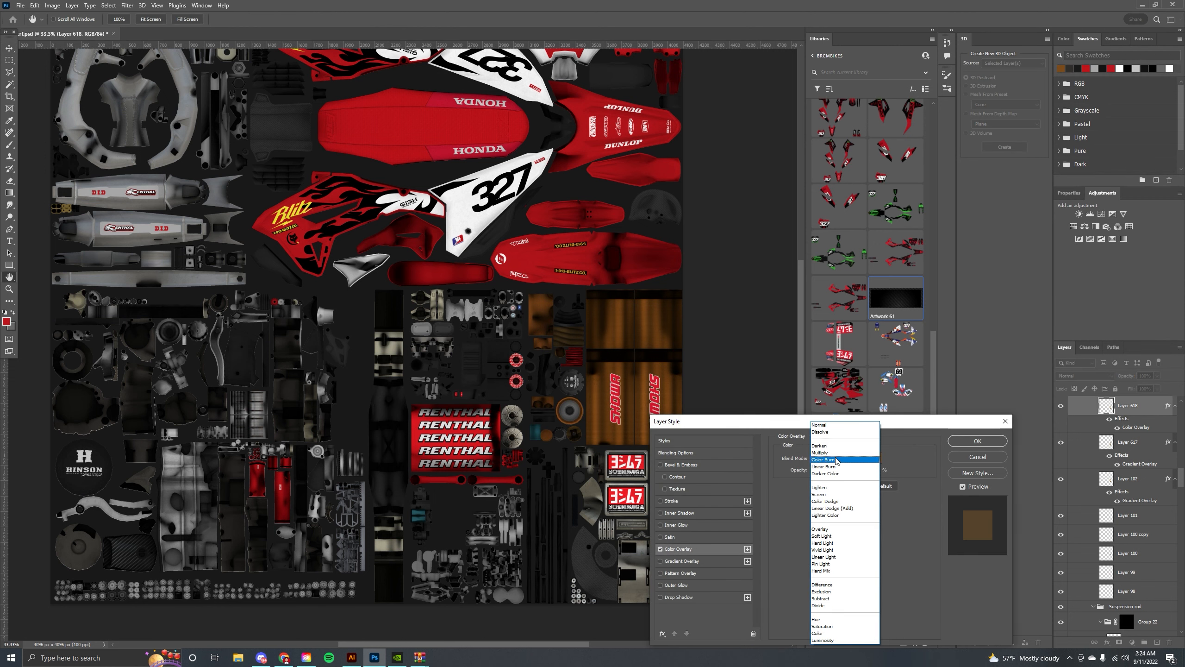
pyautogui.click(832, 508)
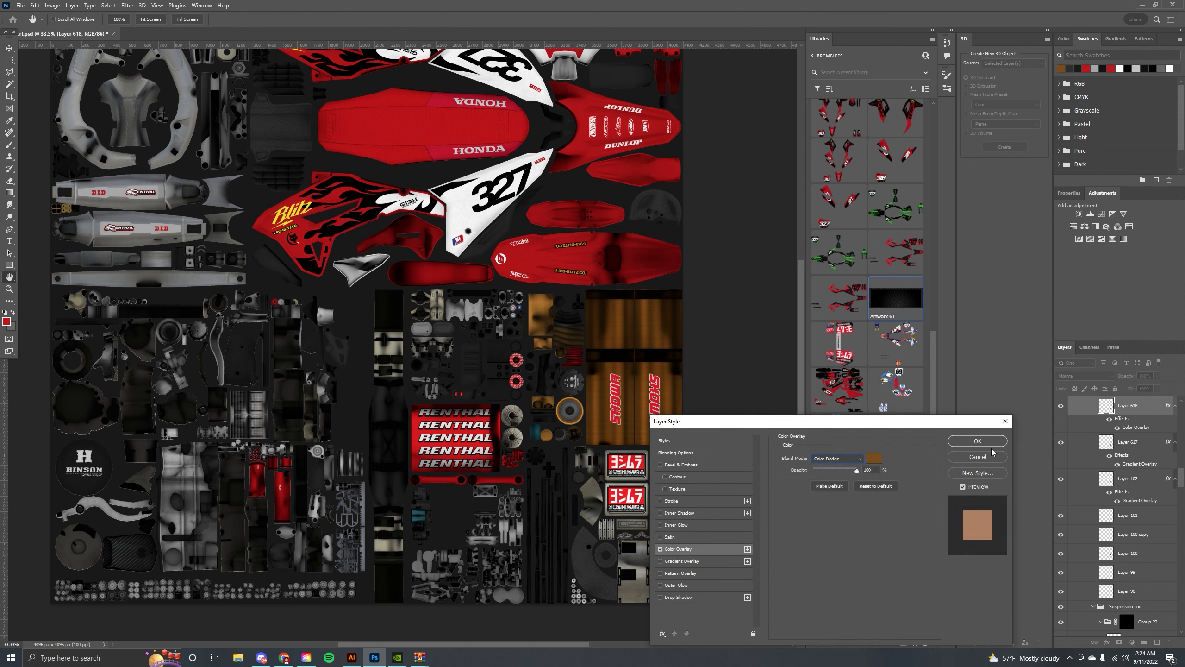
pyautogui.click(978, 441)
# Adjust the gradient overlay angle on Layer 617.
pyautogui.click(1151, 448)
pyautogui.doubleClick(1151, 447)
pyautogui.click(683, 561)
pyautogui.moveTo(832, 519)
pyautogui.mouseDown()
pyautogui.moveTo(811, 520)
pyautogui.moveTo(868, 520)
pyautogui.moveTo(823, 520)
pyautogui.moveTo(834, 519)
pyautogui.mouseUp()
pyautogui.moveTo(824, 504)
pyautogui.mouseDown()
pyautogui.moveTo(819, 515)
pyautogui.moveTo(840, 504)
pyautogui.mouseUp()
pyautogui.click(975, 442)
# Move a copy of the colour-overlaid shock layer onto the fork area and transform it to fit.
pyautogui.keyDown('ctrl'); pyautogui.click(663, 416); pyautogui.keyUp('ctrl')
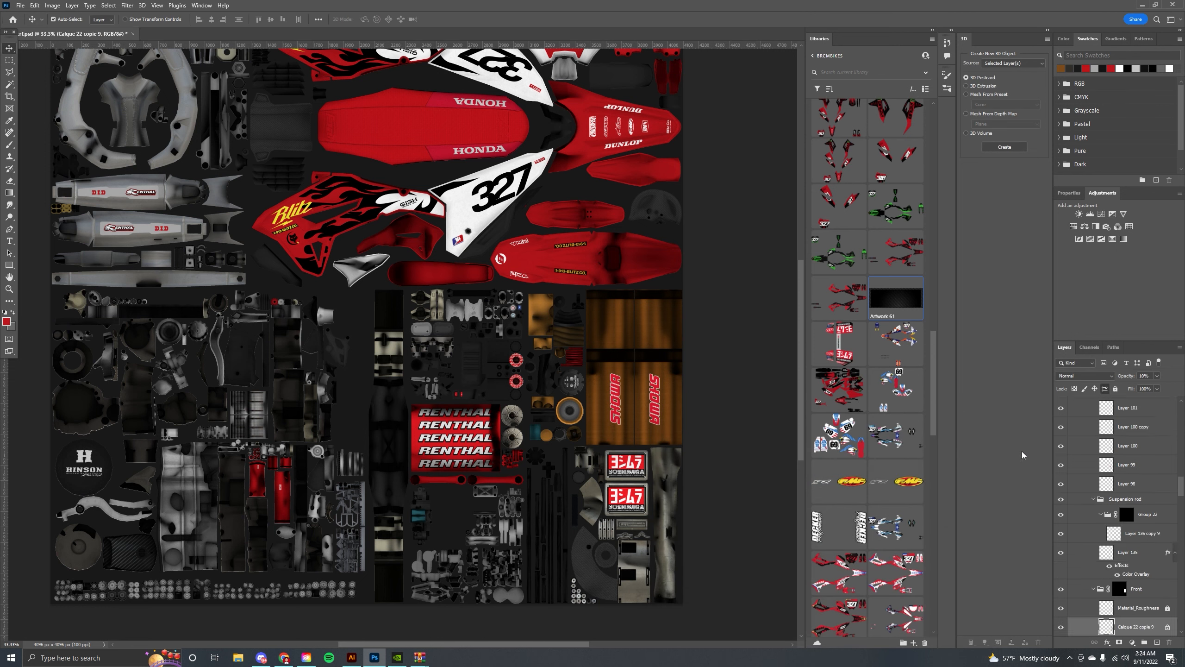
pyautogui.keyDown('ctrl'); pyautogui.click(575, 355); pyautogui.keyUp('ctrl')
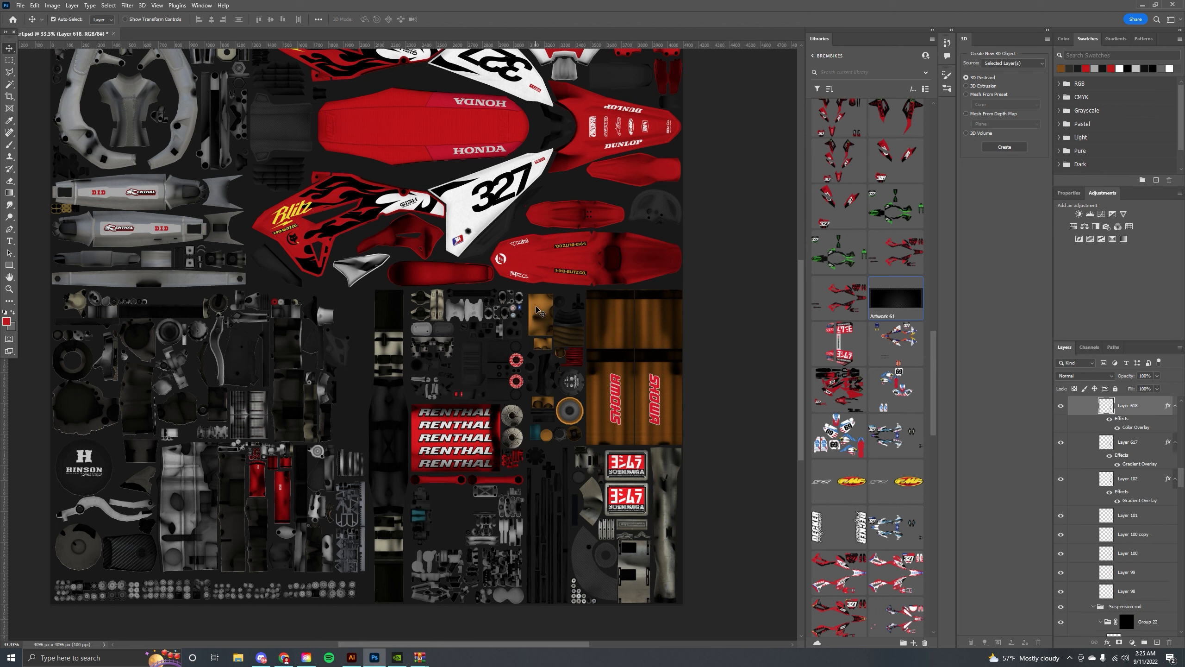
pyautogui.moveTo(649, 356); pyautogui.dragTo(566, 320)
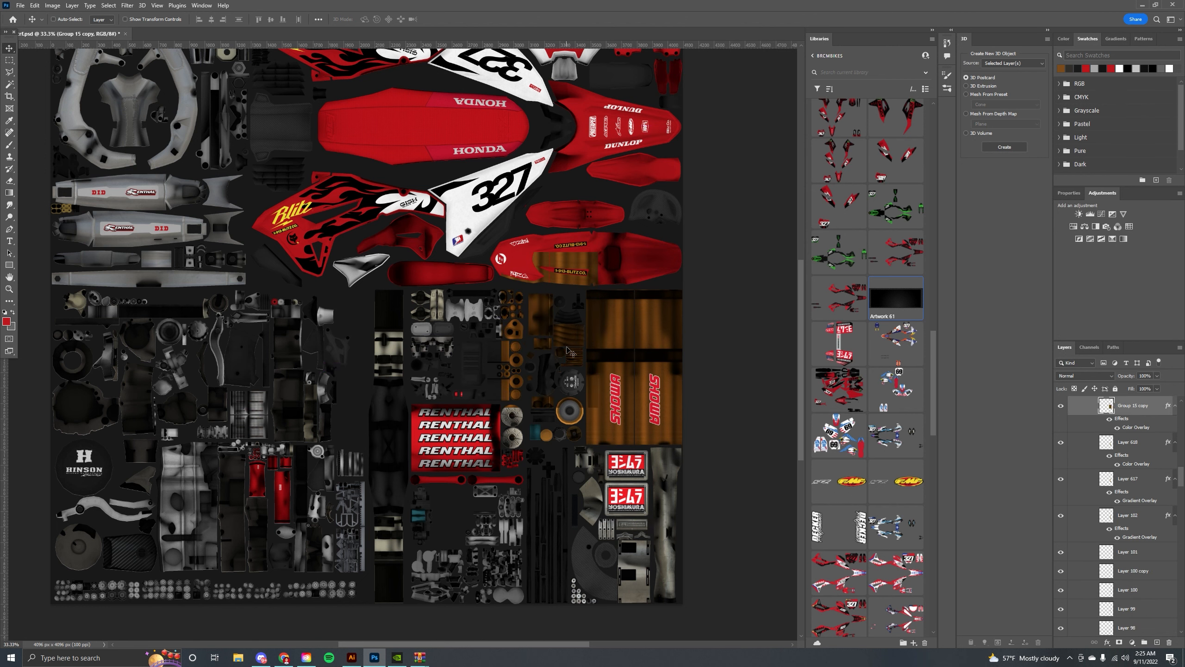
pyautogui.hotkey('ctrl', 't')
pyautogui.moveTo(598, 252); pyautogui.dragTo(617, 351)
pyautogui.press('Return')
# Delete the unwanted part of the layer using a marquee selection, then deselect.
pyautogui.keyDown('ctrl'); pyautogui.click(1106, 481); pyautogui.keyUp('ctrl')
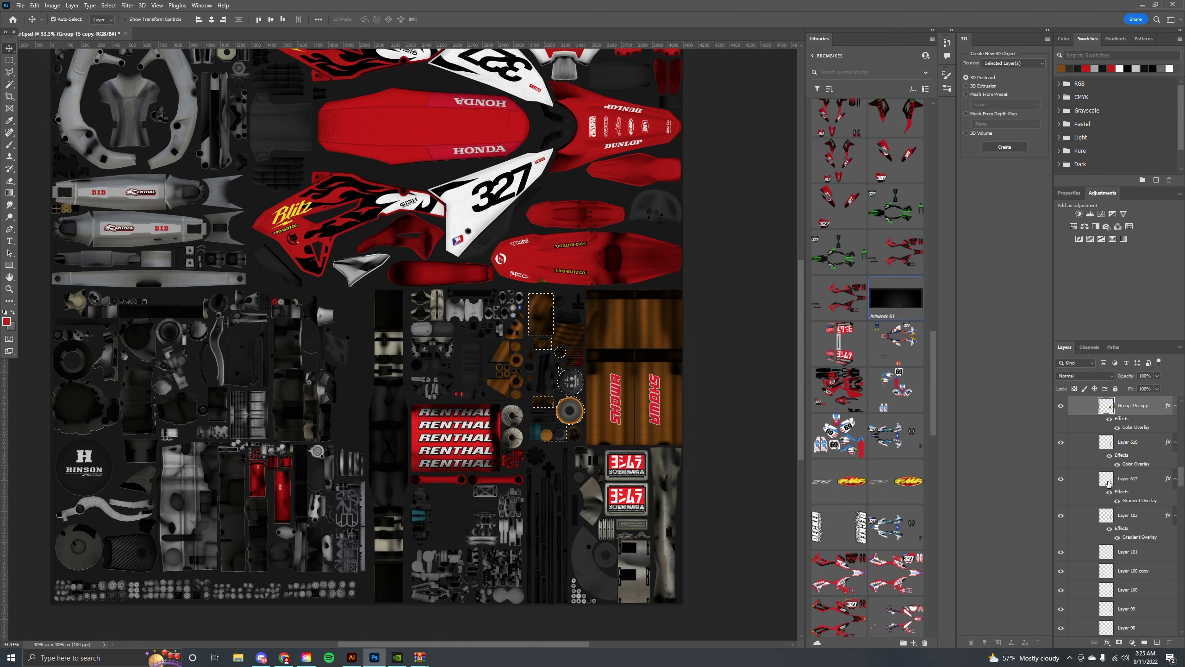
pyautogui.press('m')
pyautogui.rightClick(434, 225)
pyautogui.click(472, 239)
pyautogui.press('Delete')
pyautogui.hotkey('ctrl', 'd')
# Reposition the shock overlay layers on the texture.
pyautogui.click(9, 49)
pyautogui.moveTo(431, 201); pyautogui.dragTo(284, 171)
pyautogui.moveTo(358, 209); pyautogui.dragTo(340, 295)
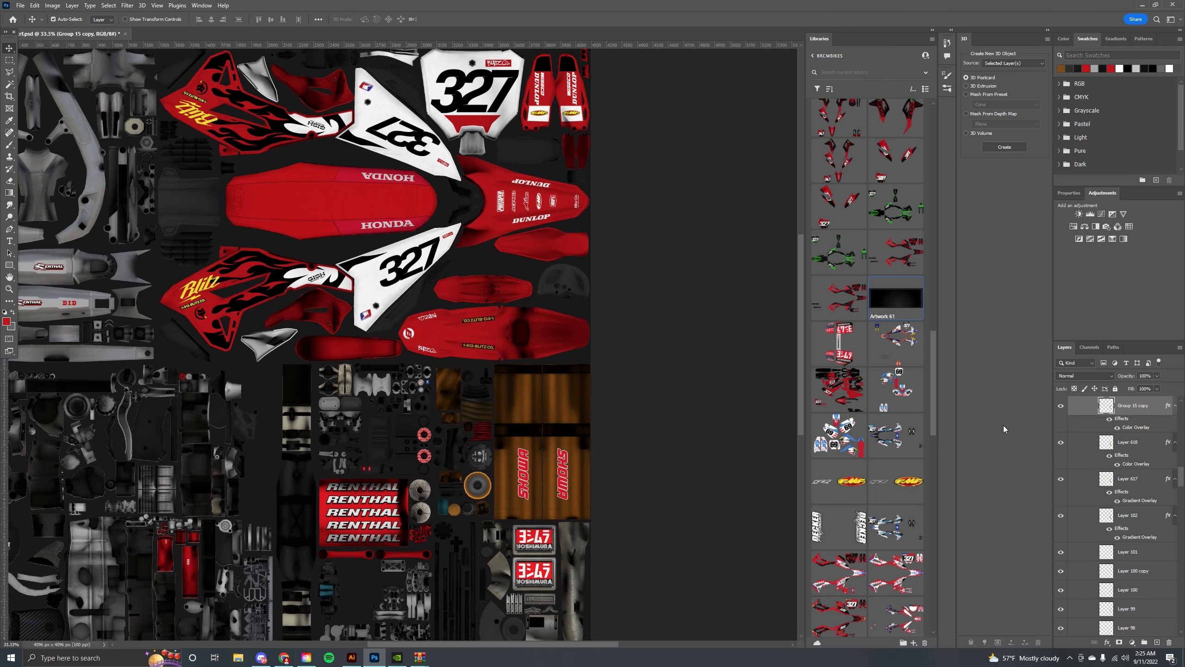
pyautogui.click(1115, 389)
pyautogui.click(1160, 406)
pyautogui.click(1115, 389)
pyautogui.moveTo(564, 282); pyautogui.dragTo(526, 321)
pyautogui.click(527, 322)
# Place the Artwork 61 library graphic onto the texture in the Plastics group.
pyautogui.click(1061, 601)
pyautogui.click(1061, 601)
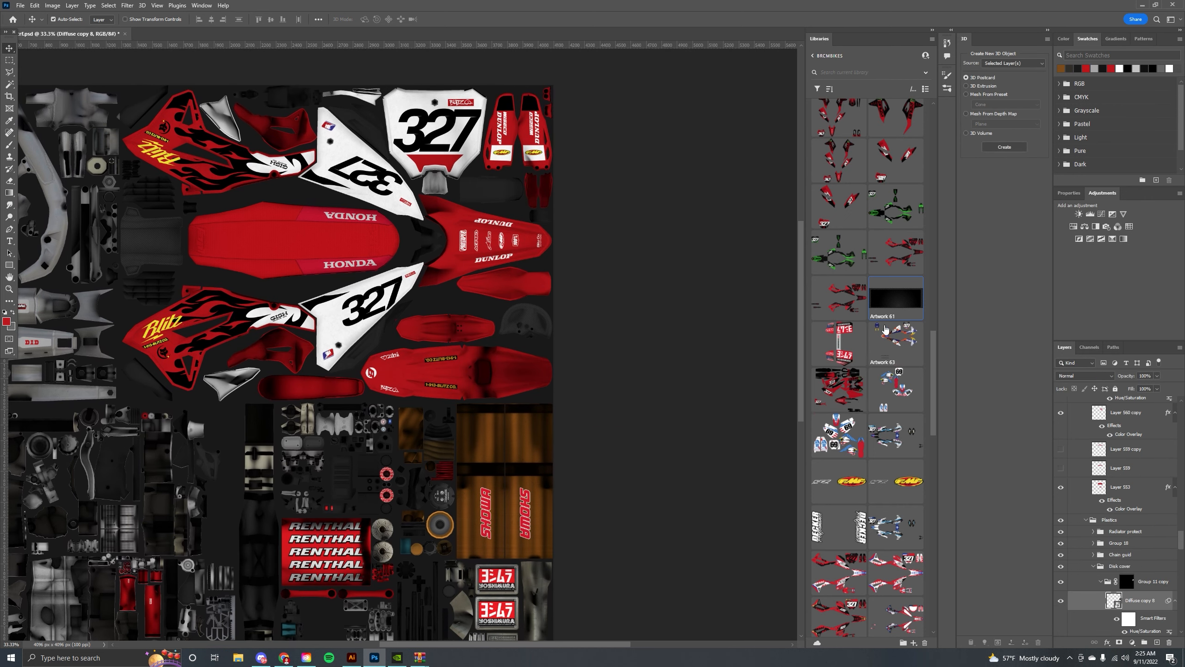
pyautogui.moveTo(896, 300); pyautogui.dragTo(516, 326)
pyautogui.moveTo(633, 326); pyautogui.dragTo(540, 324)
pyautogui.press('Return')
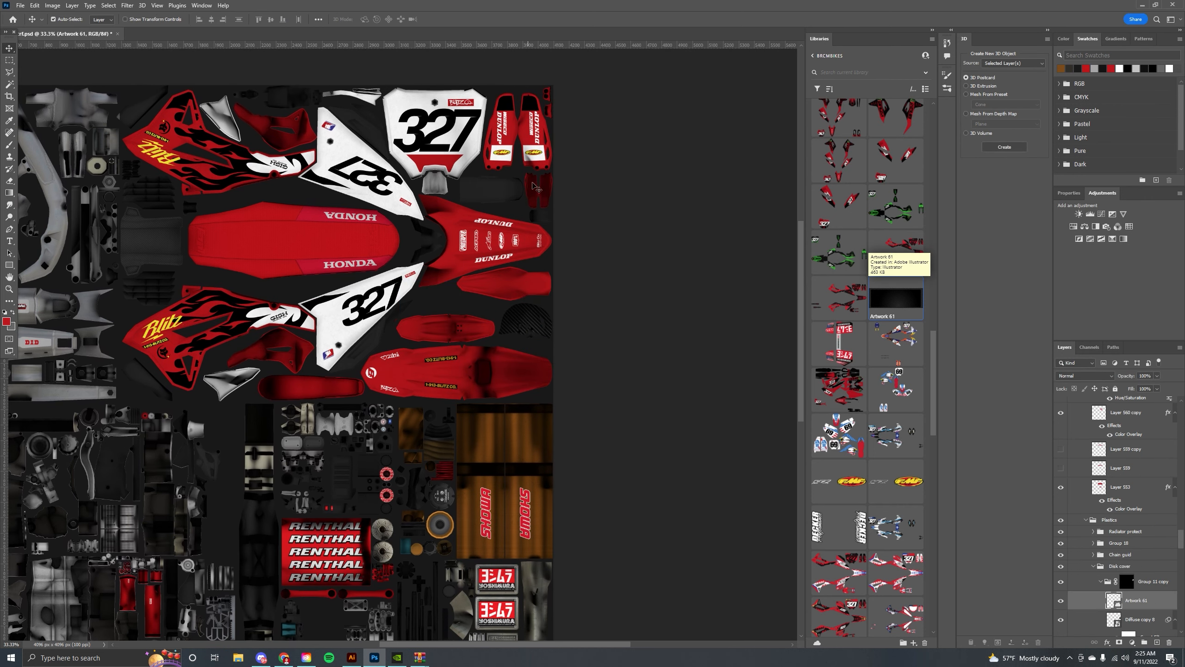
# Move the placed Artwork 61 graphic into position on the texture.
pyautogui.moveTo(419, 196); pyautogui.dragTo(600, 252)
pyautogui.click(669, 247)
pyautogui.click(1060, 628)
pyautogui.click(1060, 628)
pyautogui.moveTo(699, 479); pyautogui.dragTo(712, 388)
pyautogui.click(342, 208)
pyautogui.click(1061, 602)
# Place Artwork 61 again in the Radiator cover group and stretch it vertically over the radiator area.
pyautogui.moveTo(896, 297); pyautogui.dragTo(329, 224)
pyautogui.moveTo(345, 183); pyautogui.dragTo(344, 165)
pyautogui.moveTo(344, 238); pyautogui.dragTo(344, 246)
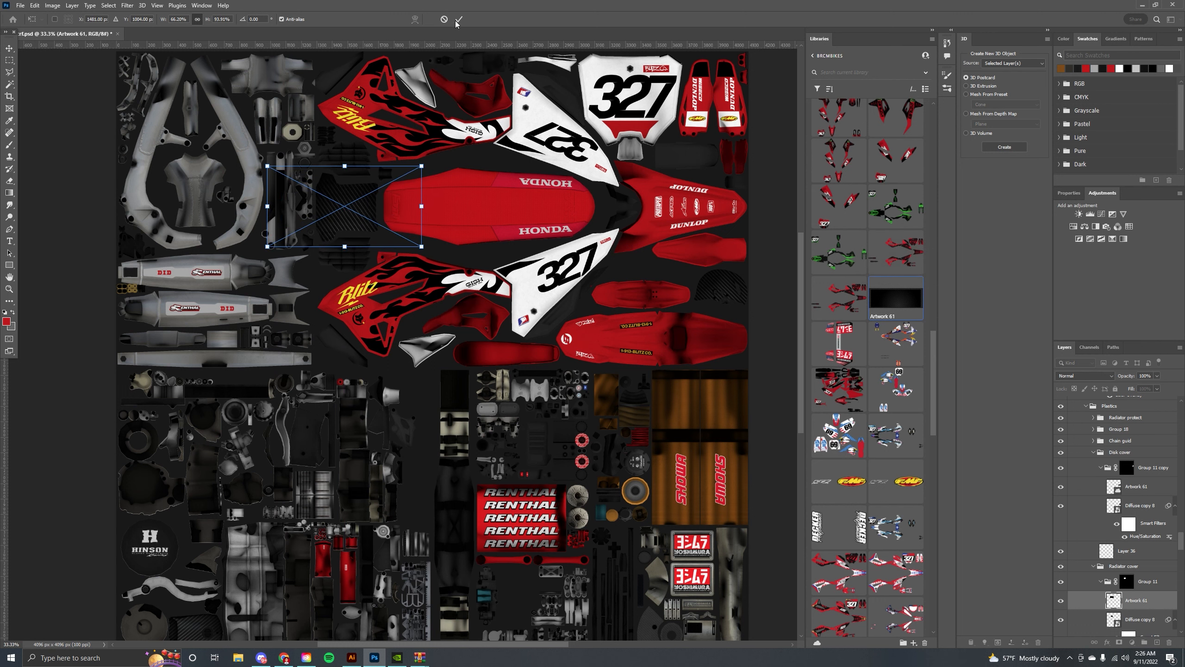
pyautogui.click(457, 21)
# Scale the new Artwork 61 layer horizontally to fit the radiator area.
pyautogui.hotkey('ctrl', 't')
pyautogui.moveTo(424, 206); pyautogui.dragTo(416, 207)
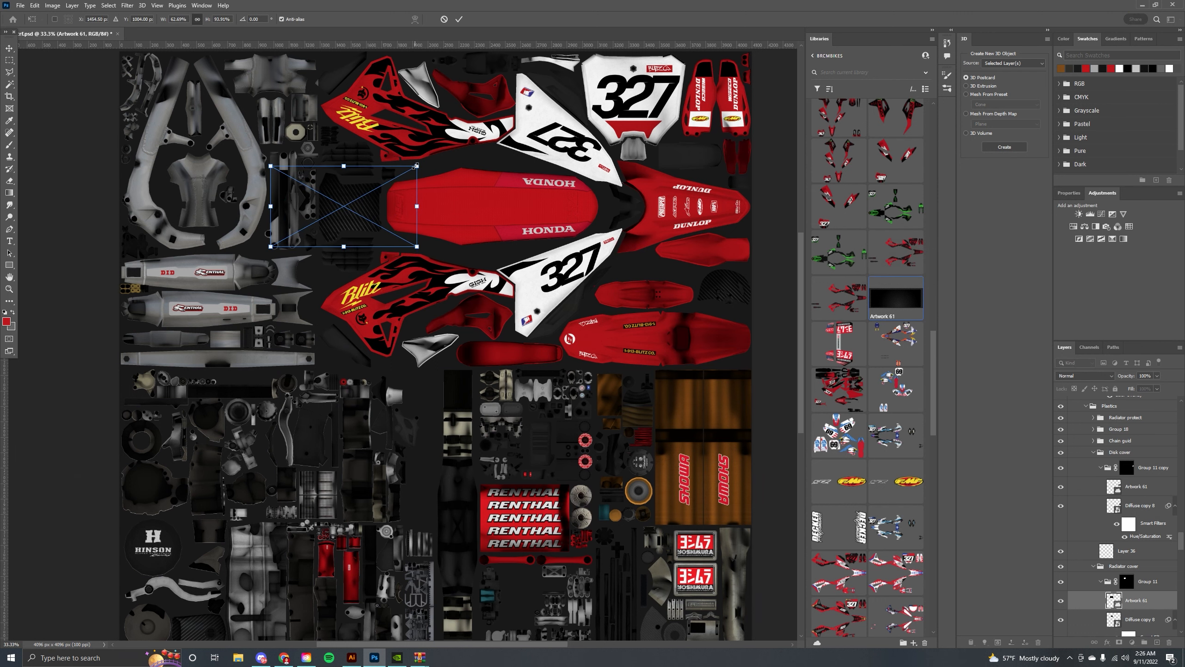